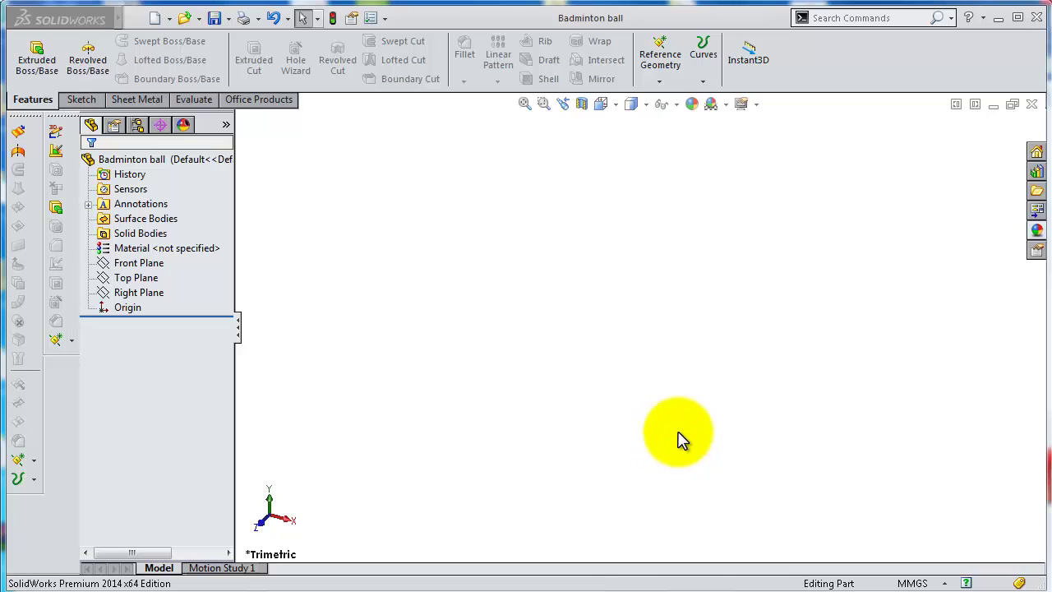
Start a new sketch, Sketch1, on the Right Plane of the Badminton ball part
left_click(138, 293)
left_click(132, 279, "ctrl")
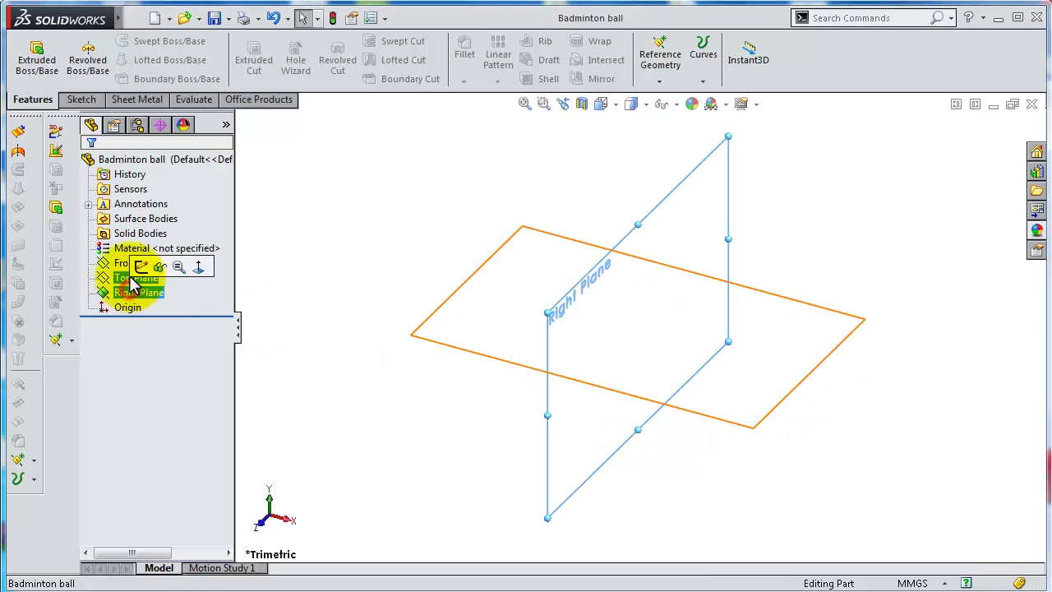
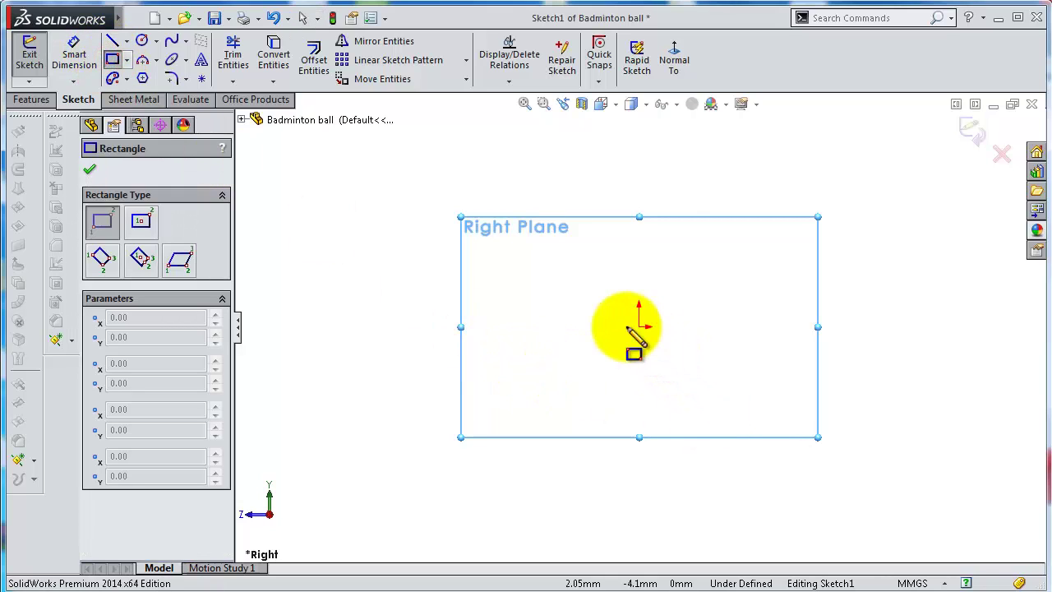
Draw a rectangle from the origin and dimension it 26 mm tall and 13 mm wide
left_click_drag(639, 328, 539, 455)
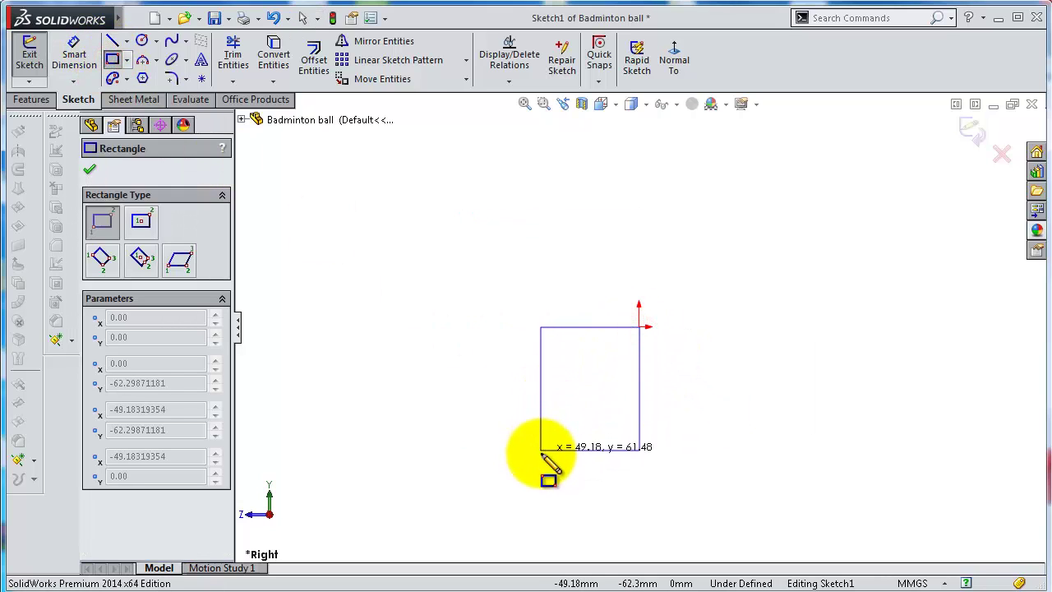
left_click(85, 67)
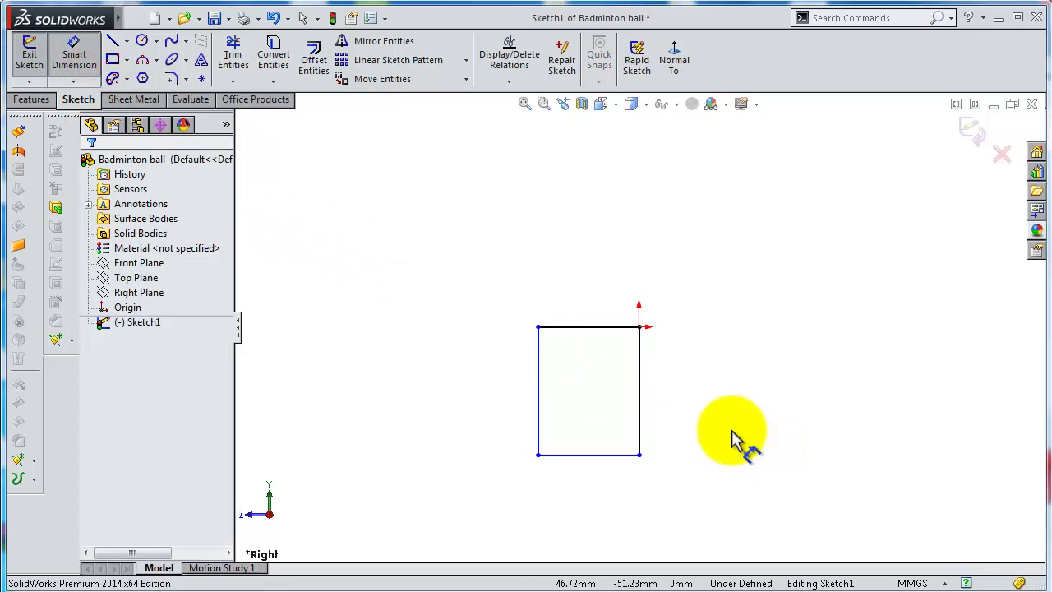
left_click(640, 402)
left_click(730, 416)
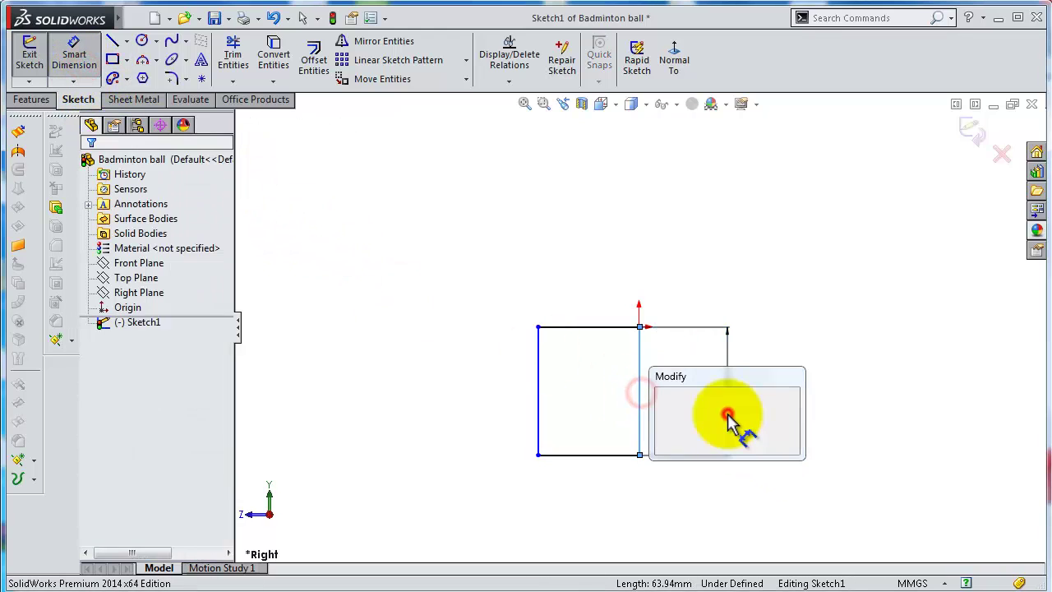
type("26")
key("Return")
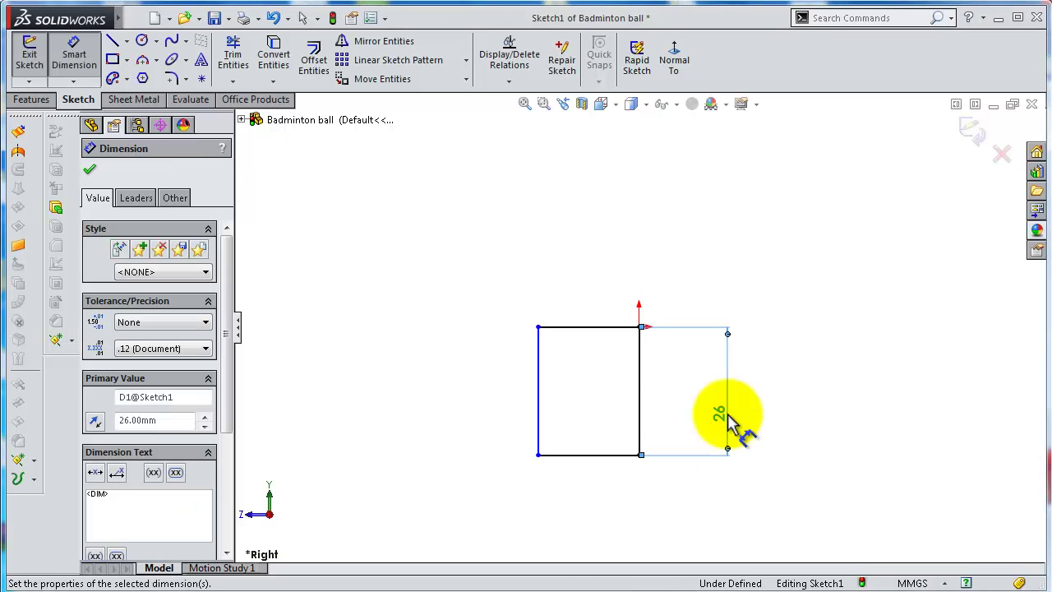
left_click(598, 328)
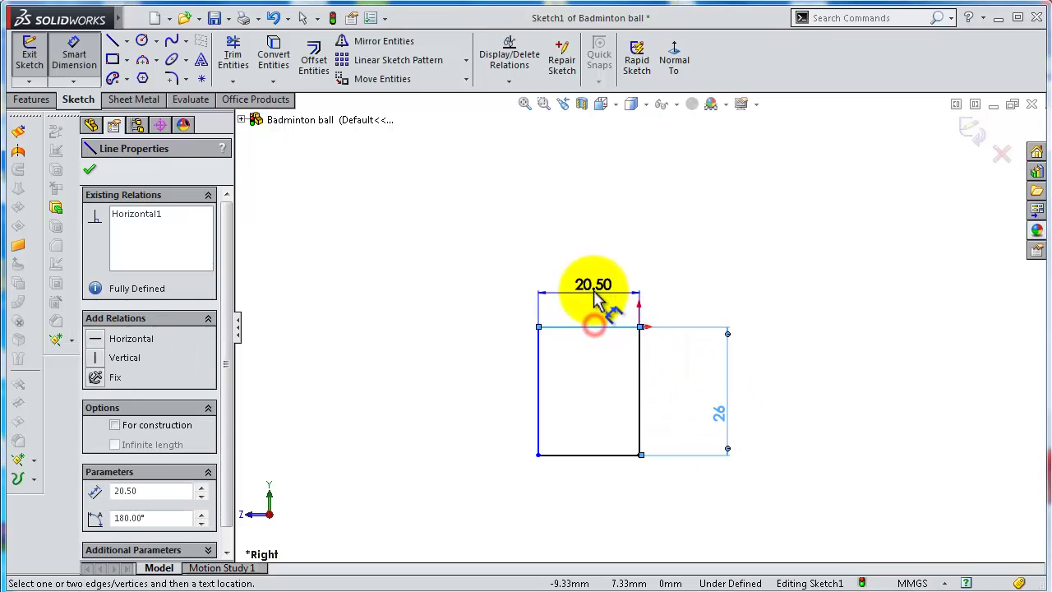
left_click(595, 295)
type("13")
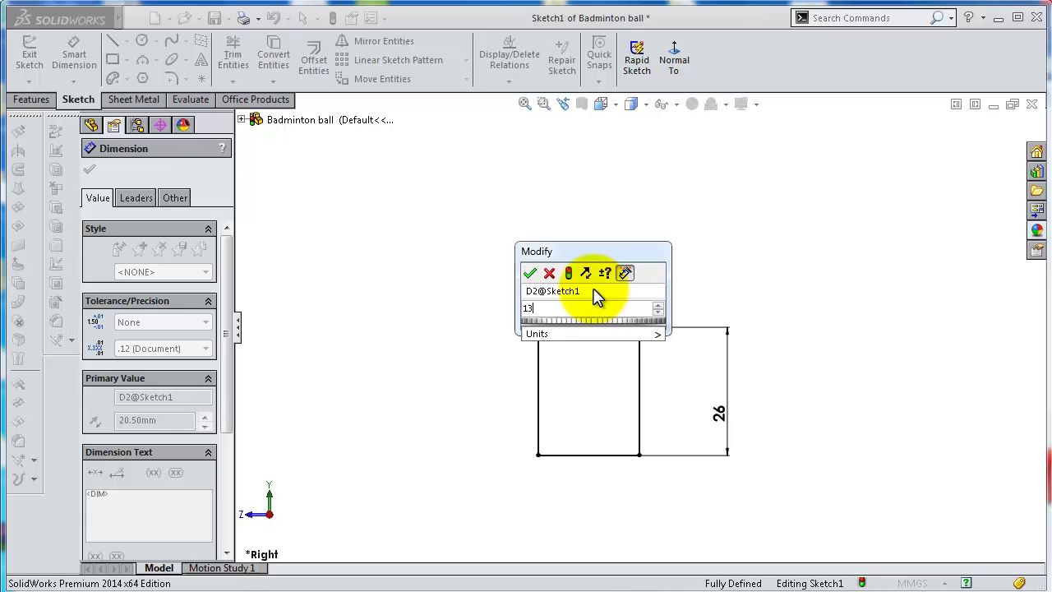
key("Return")
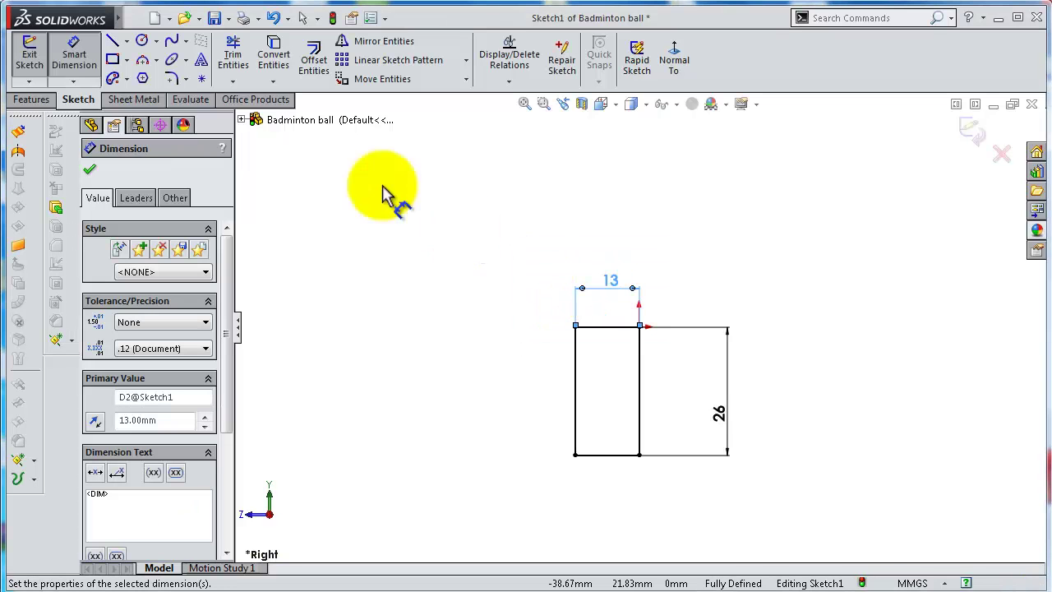
Round the rectangle's bottom-left corner with a 12.75 mm sketch fillet
left_click(171, 79)
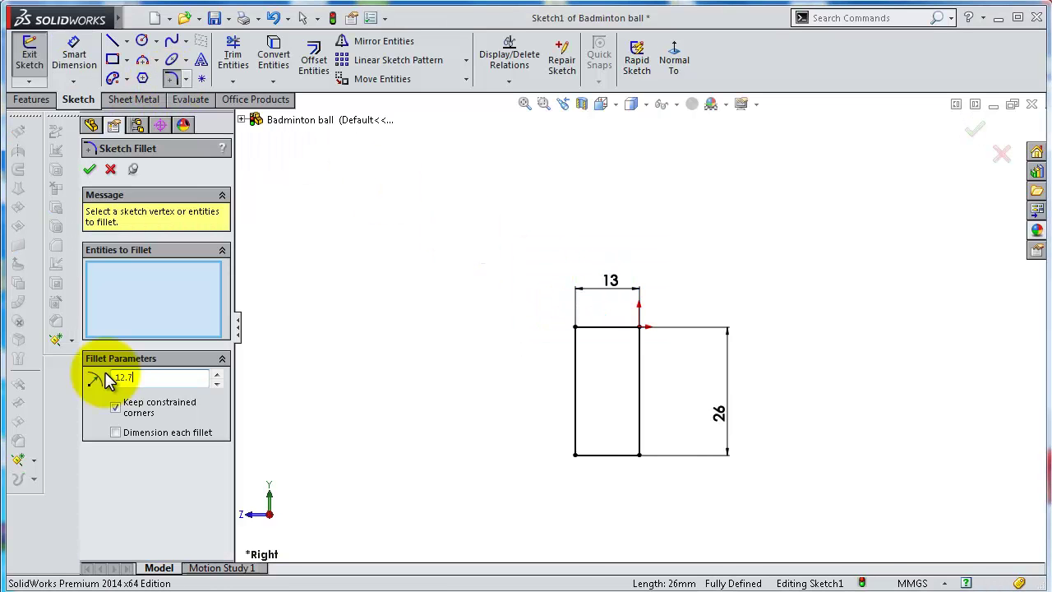
left_click(577, 454)
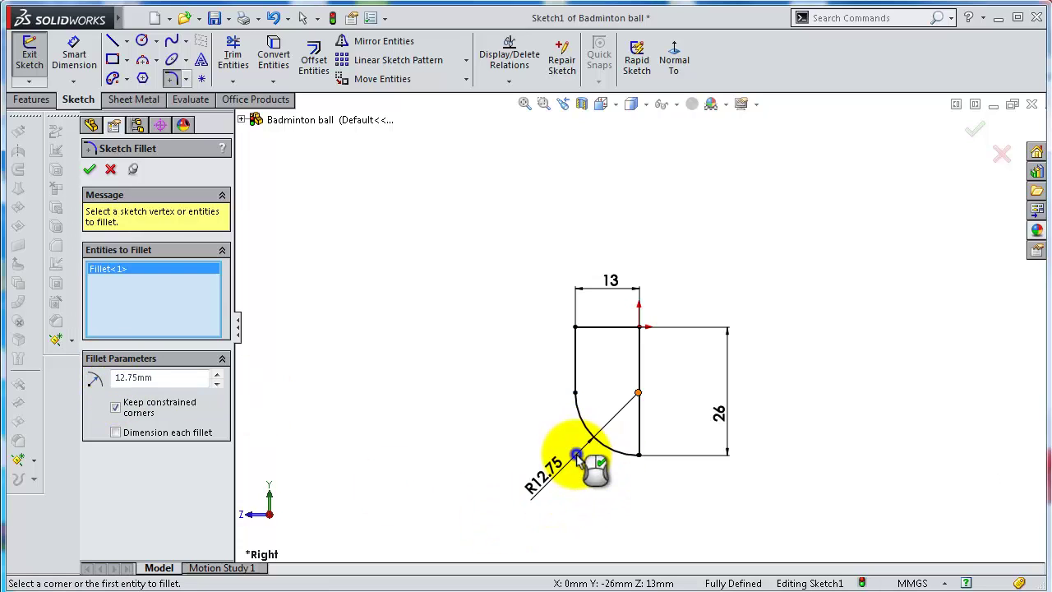
right_click(577, 454)
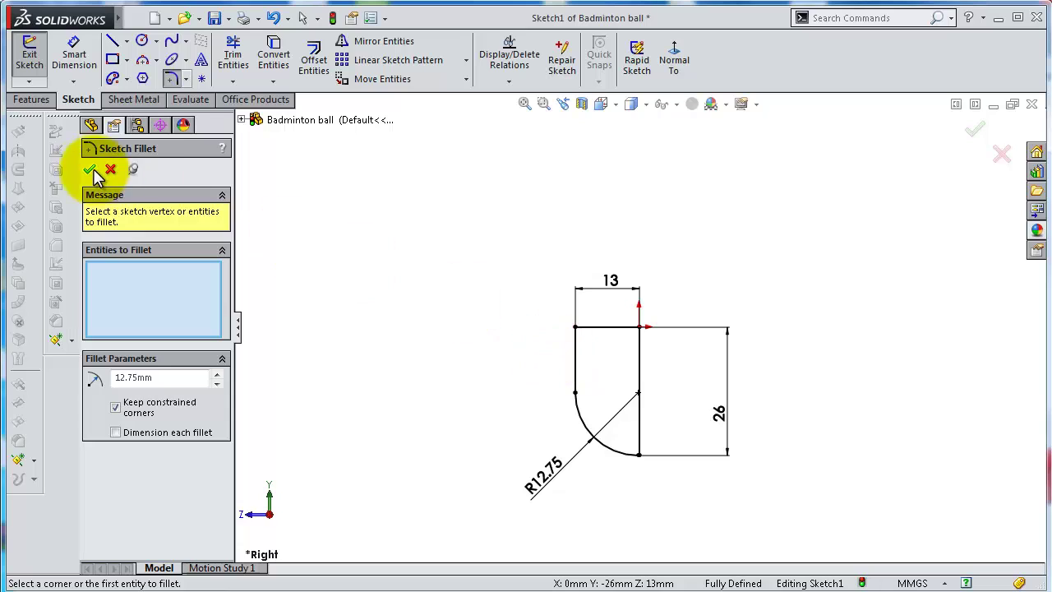
left_click(36, 100)
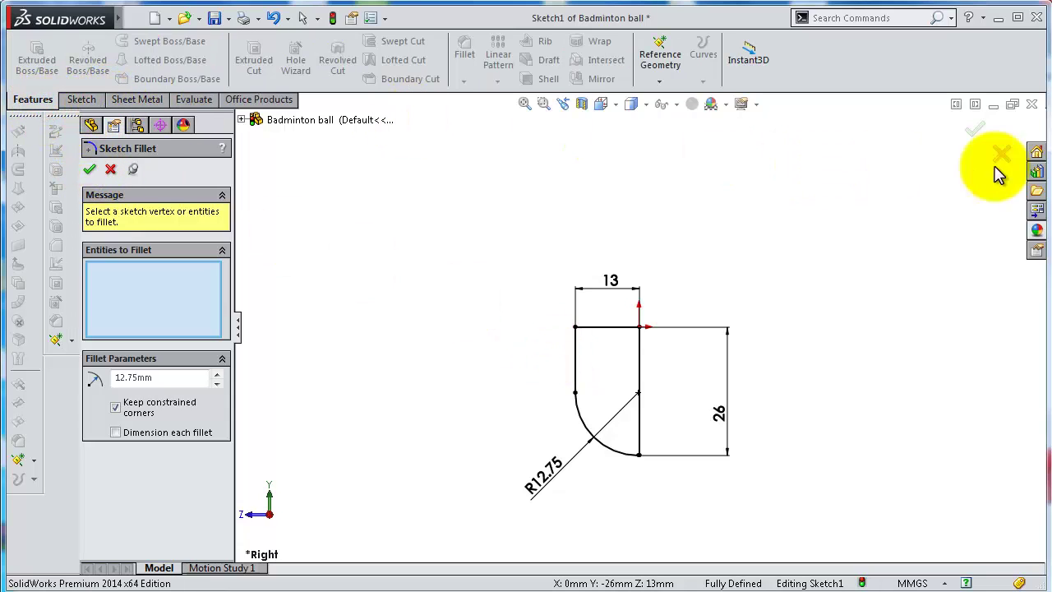
Revolve the profile 360° about its right vertical line into a solid cup
left_click(975, 129)
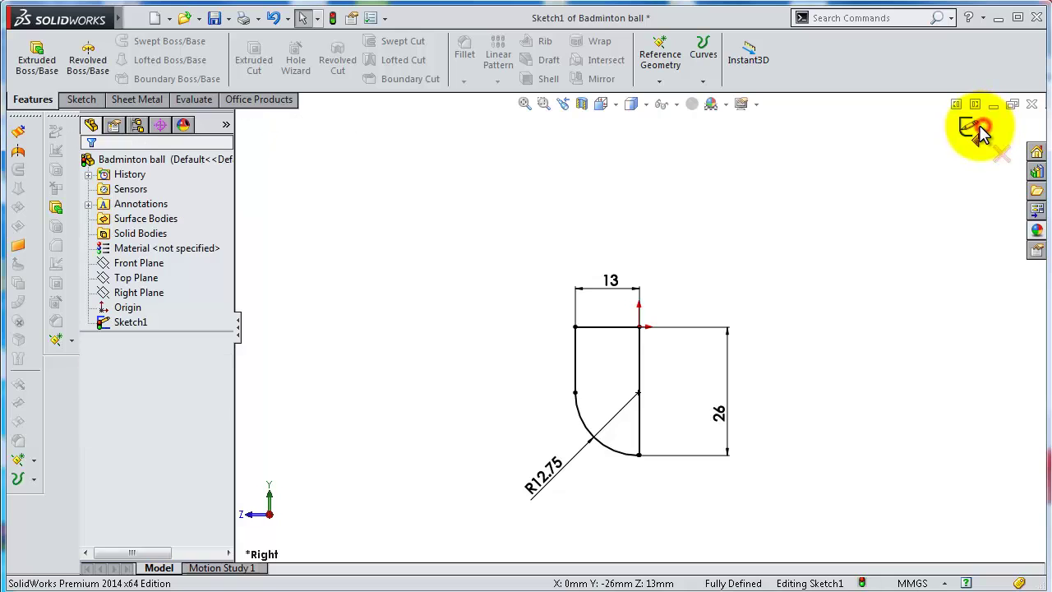
left_click(88, 59)
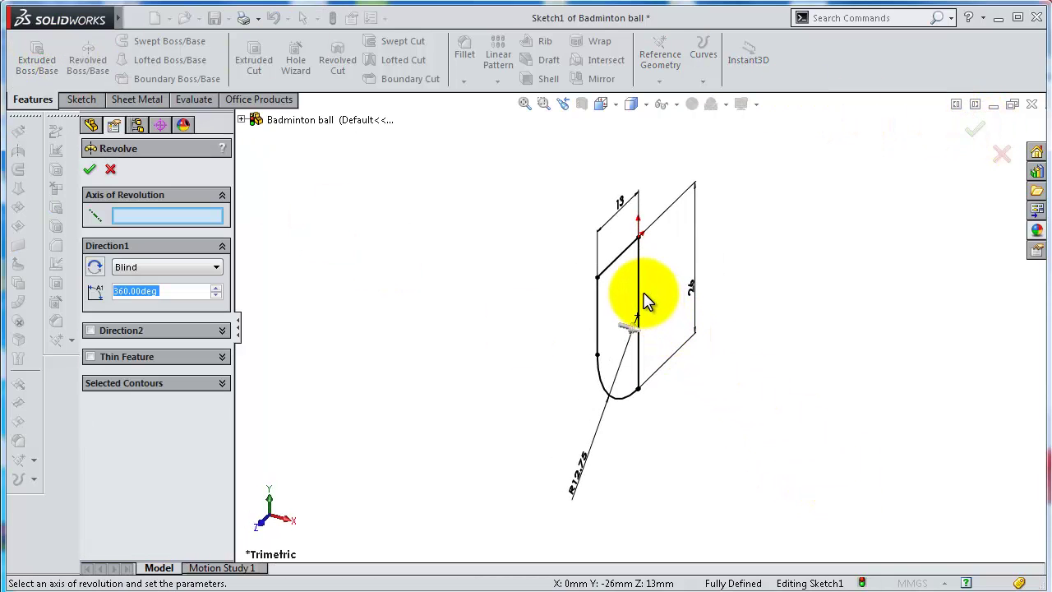
left_click(640, 296)
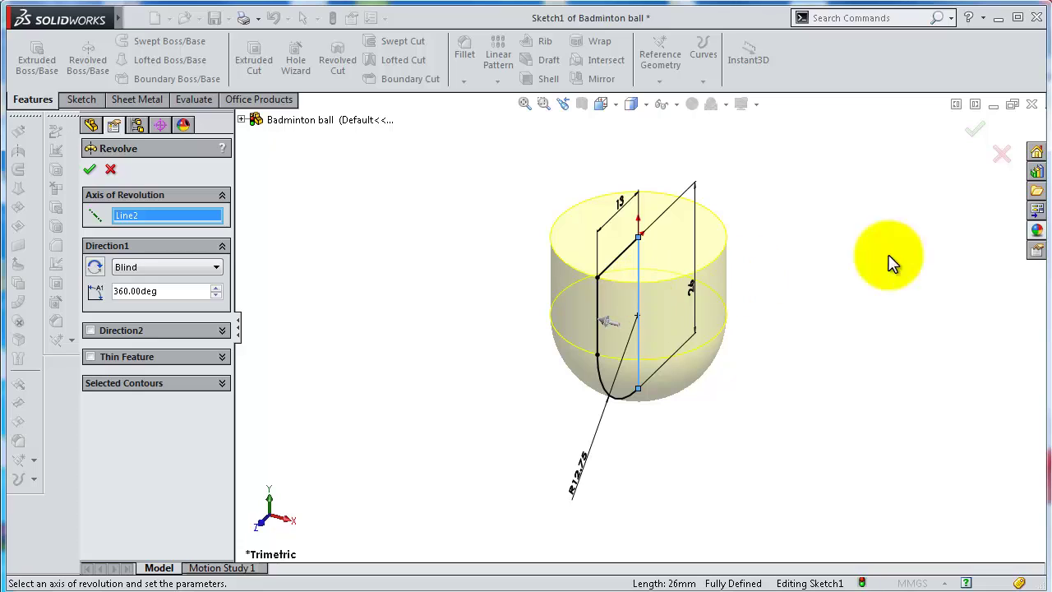
left_click(974, 134)
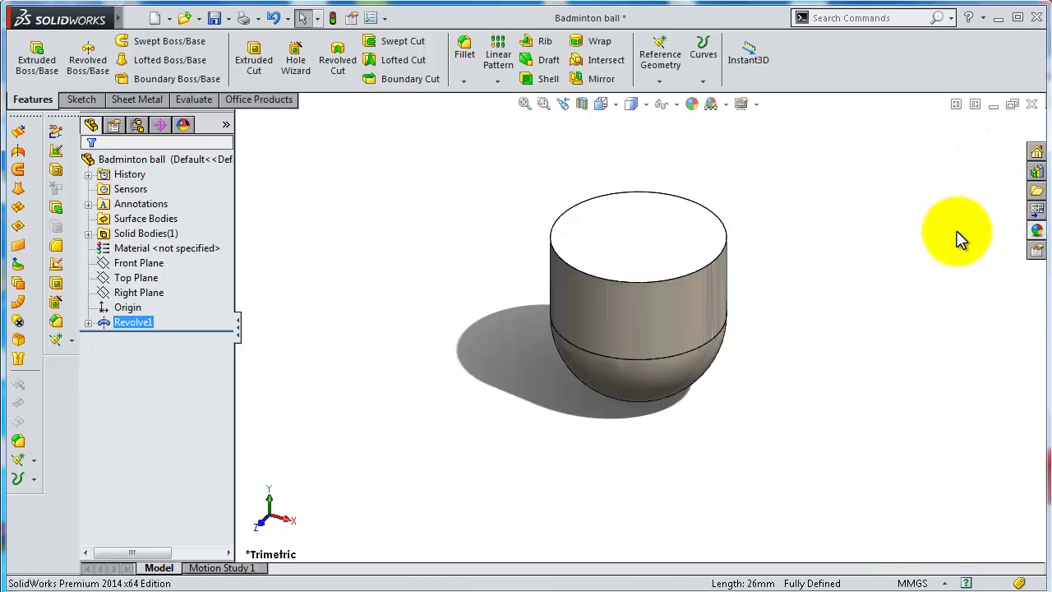
Start a new sketch on the cup's flat top face, viewed normal to it
mouse_move(704, 244)
middle_mouse_down()
mouse_move(692, 181)
mouse_move(622, 235)
middle_mouse_up()
scroll(632, 241, "up", 5)
scroll(694, 240, "up", 2)
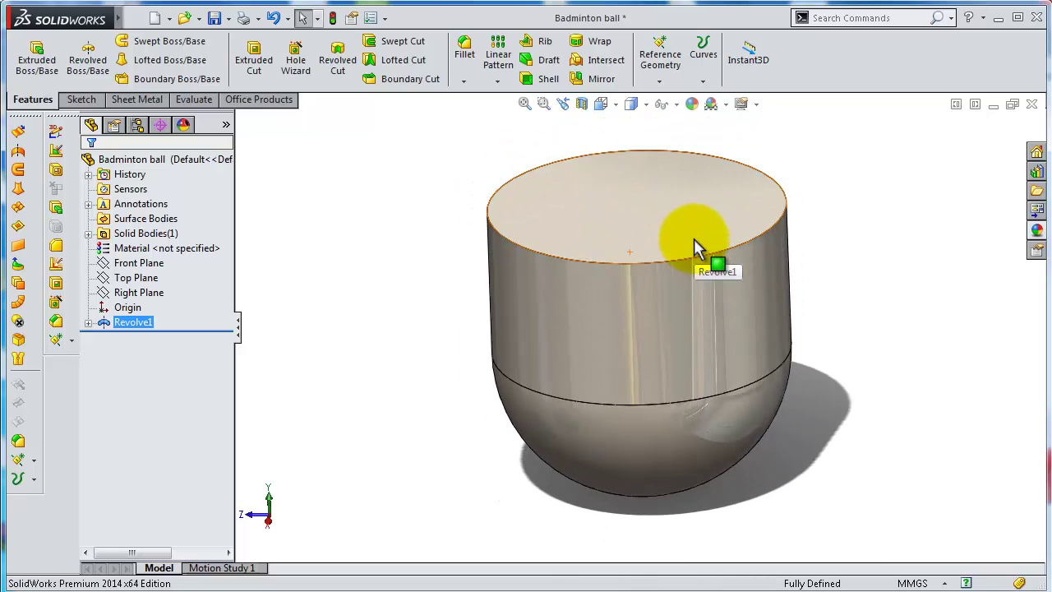
scroll(707, 272, "down", 5)
middle_click_drag(735, 338, 629, 327)
left_click(629, 327)
left_click(693, 282)
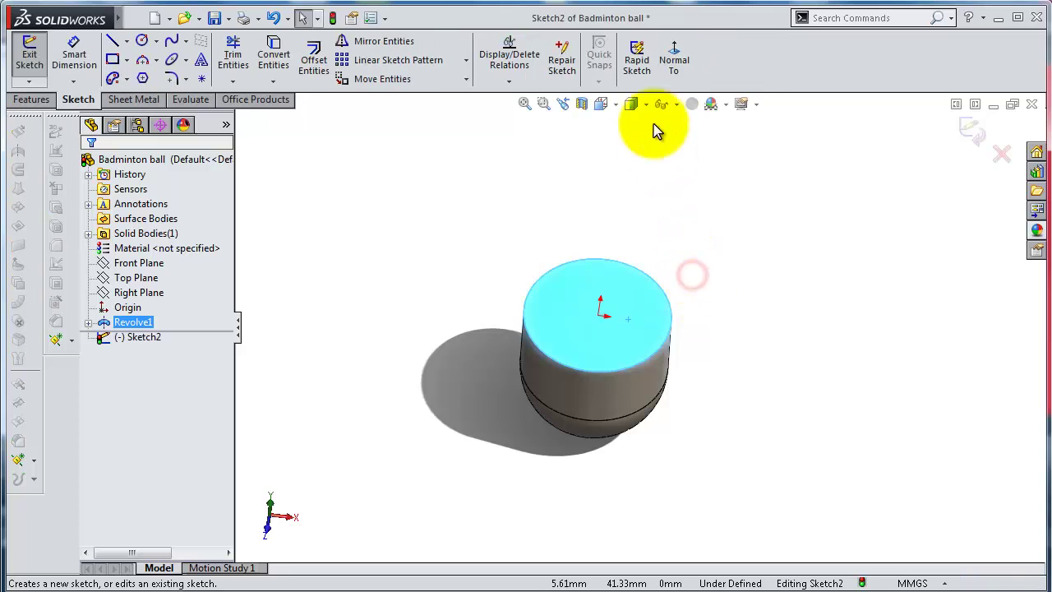
left_click(679, 72)
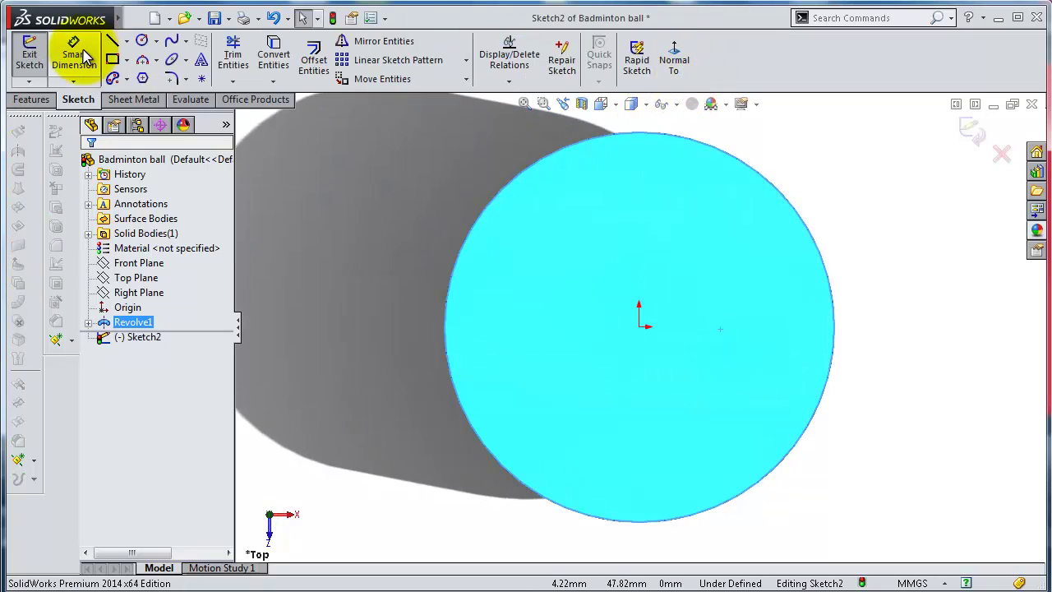
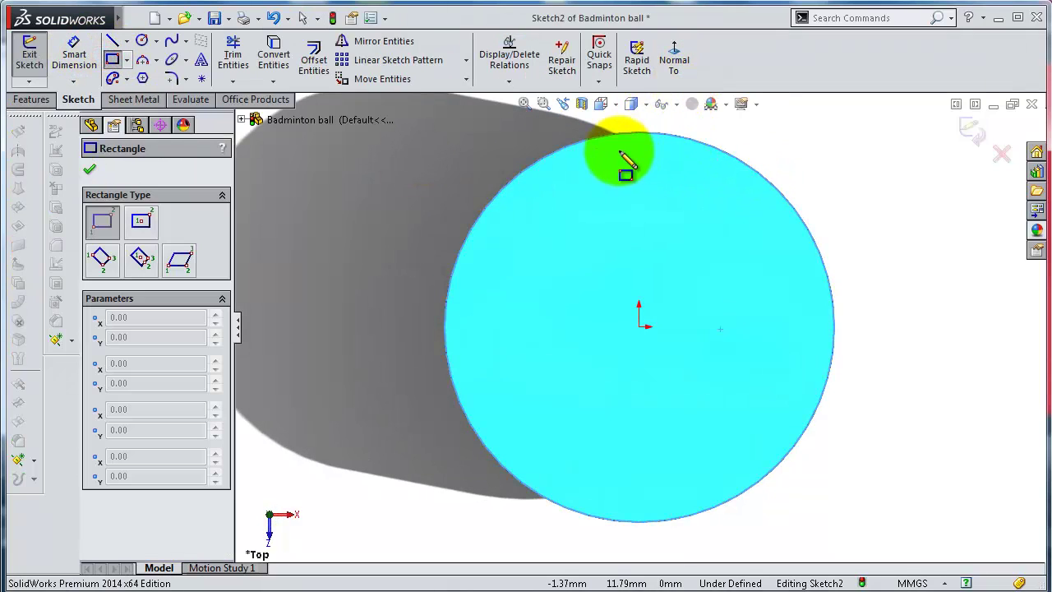
Draw a small corner rectangle at the circle's top, its bottom edge 9.70 above the origin
left_click(618, 148)
left_click(664, 170)
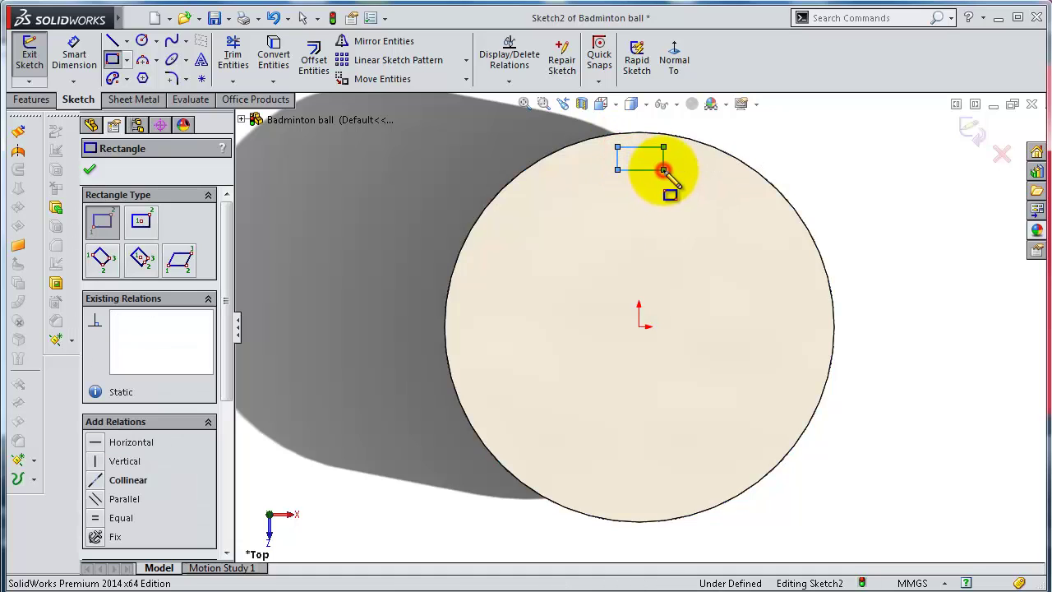
left_click(74, 55)
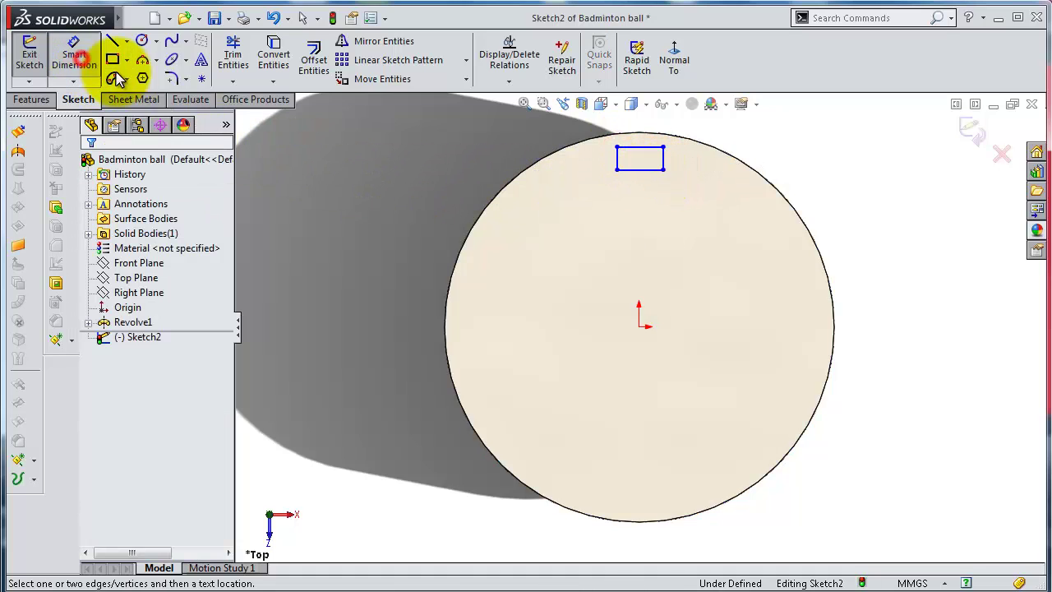
left_click(640, 326)
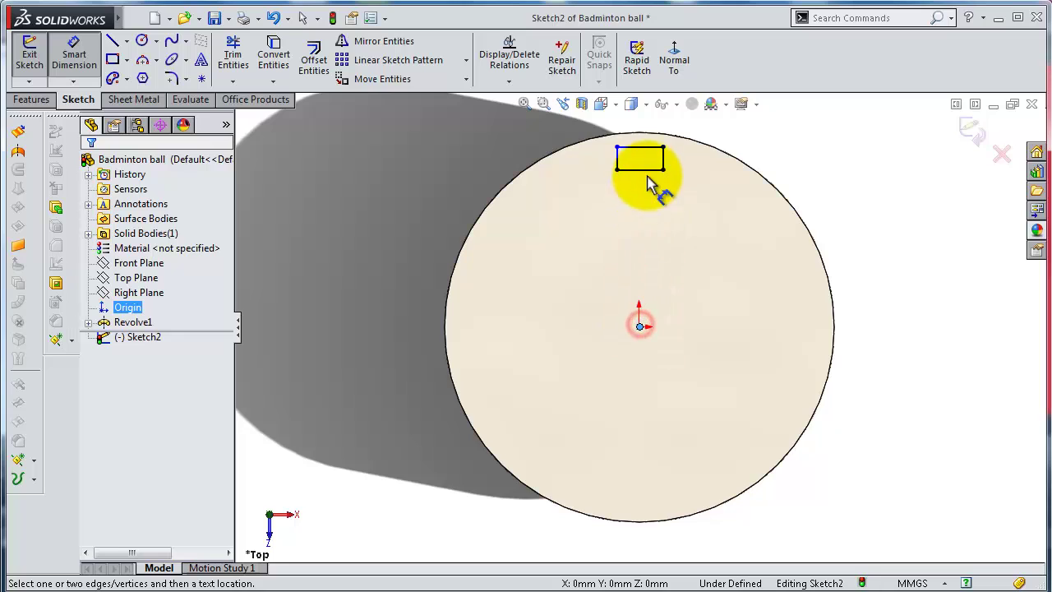
left_click(647, 171)
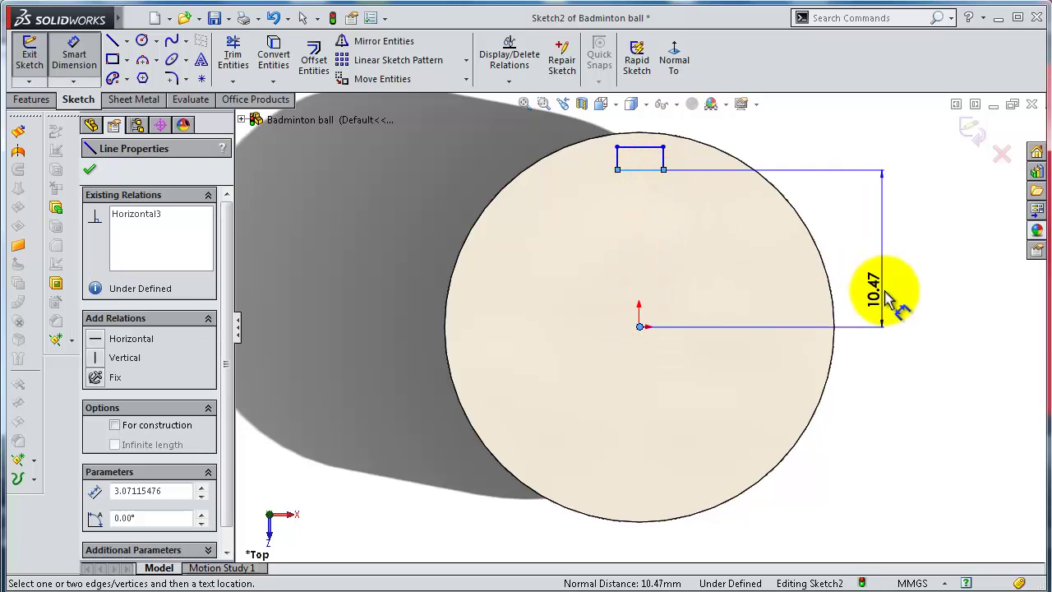
left_click(888, 298)
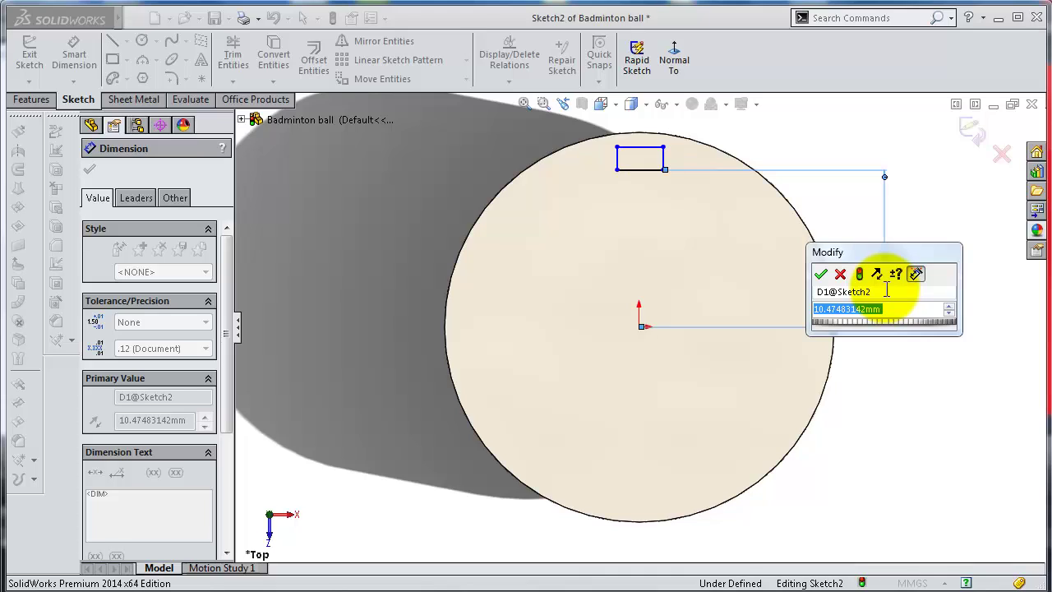
type("9.7")
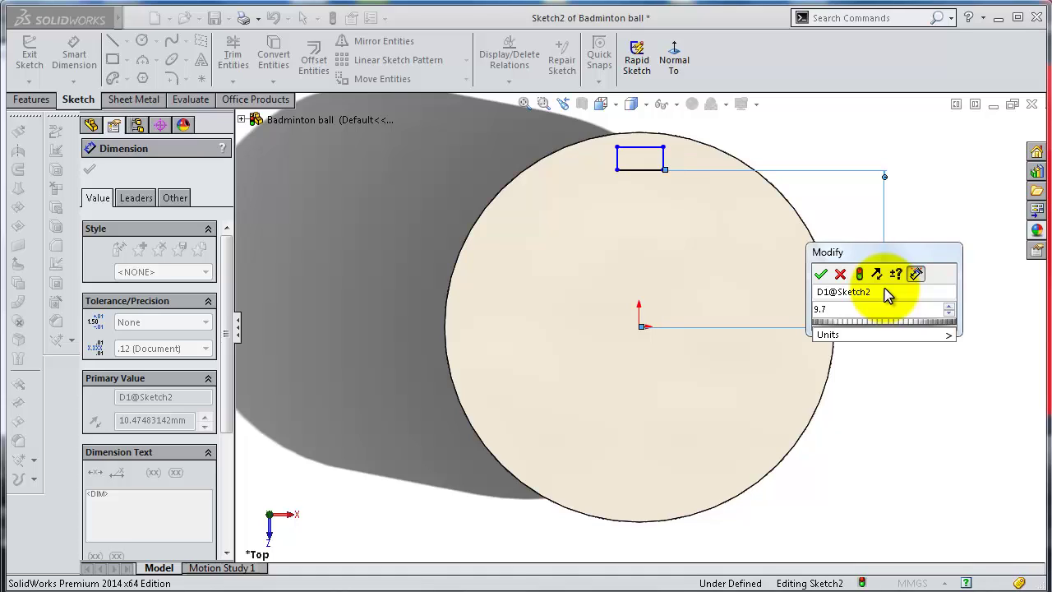
key("Return")
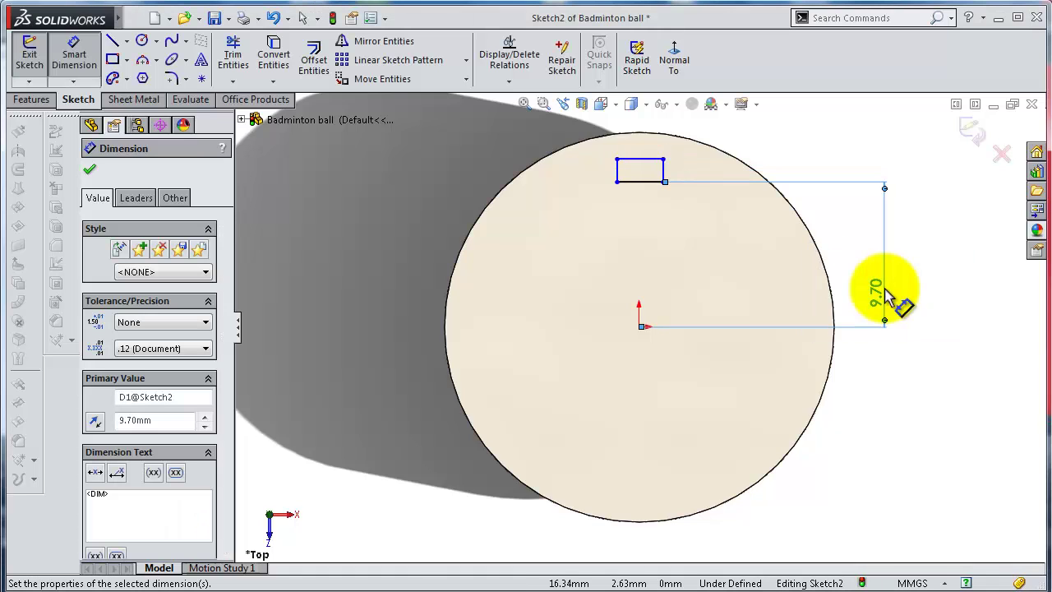
Dimension the rectangle 3.20 wide and 2.50 tall
left_click(651, 161)
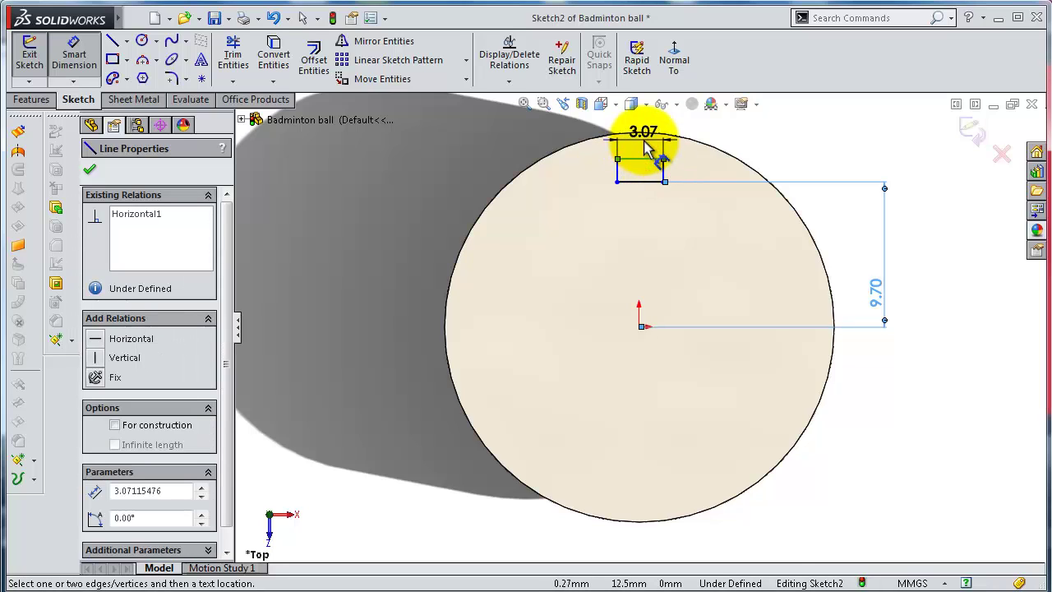
key("z")
left_click(646, 145)
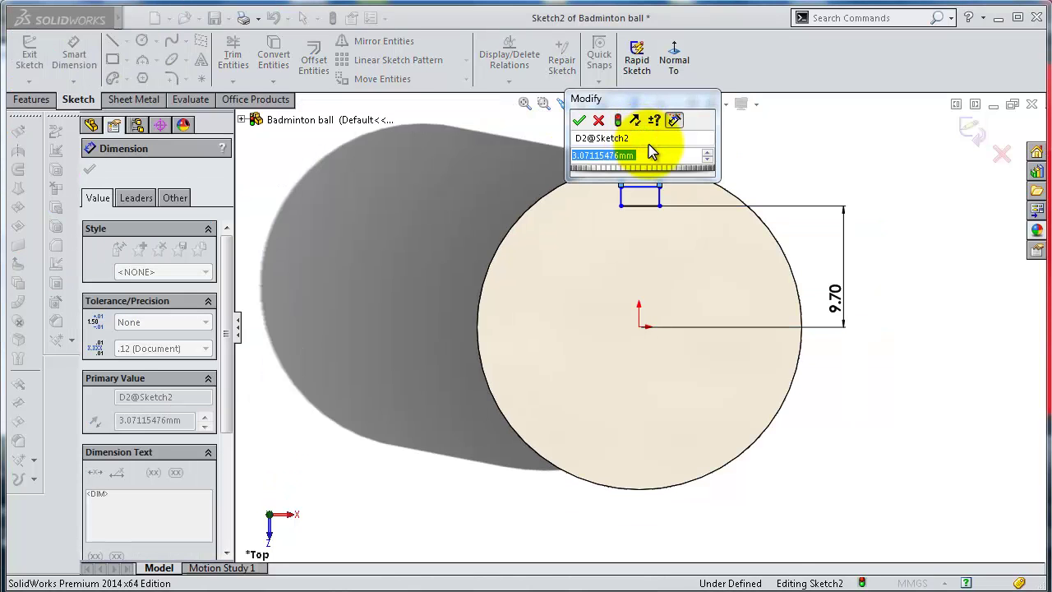
type("3.2")
key("Return")
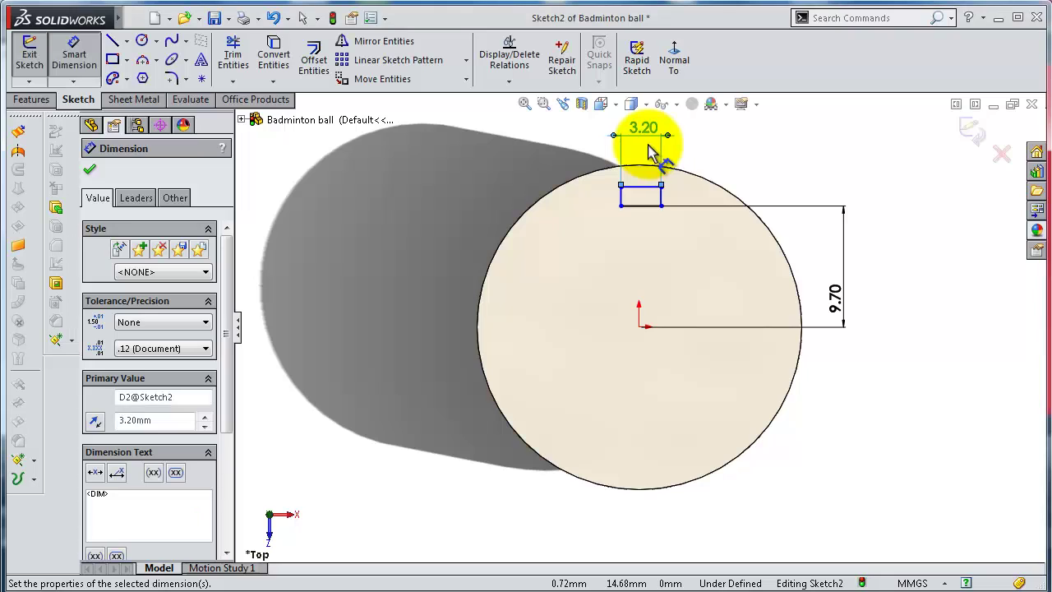
left_click(621, 197)
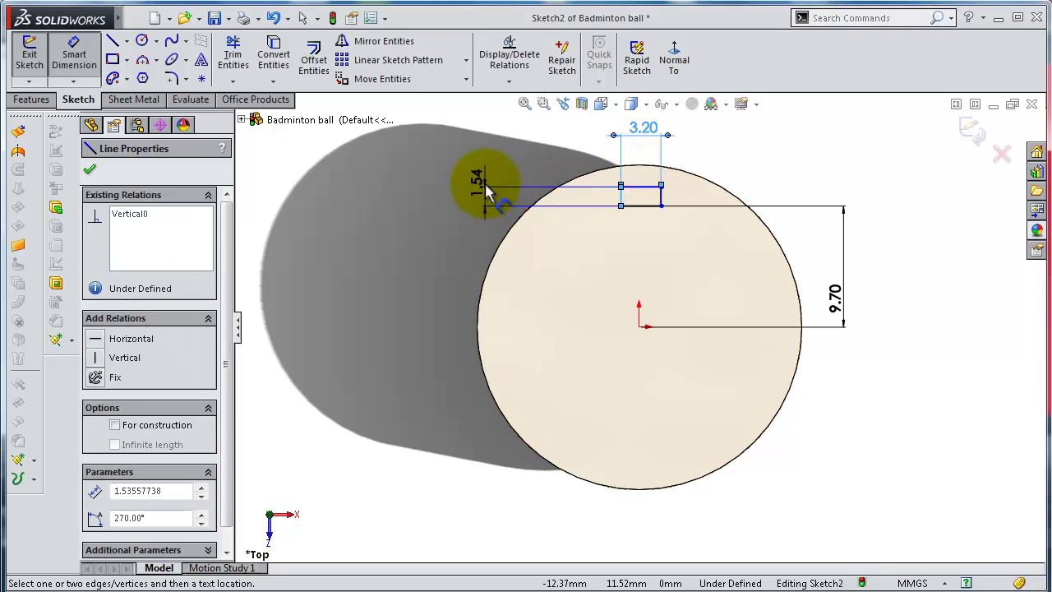
left_click(483, 197)
type("2.5")
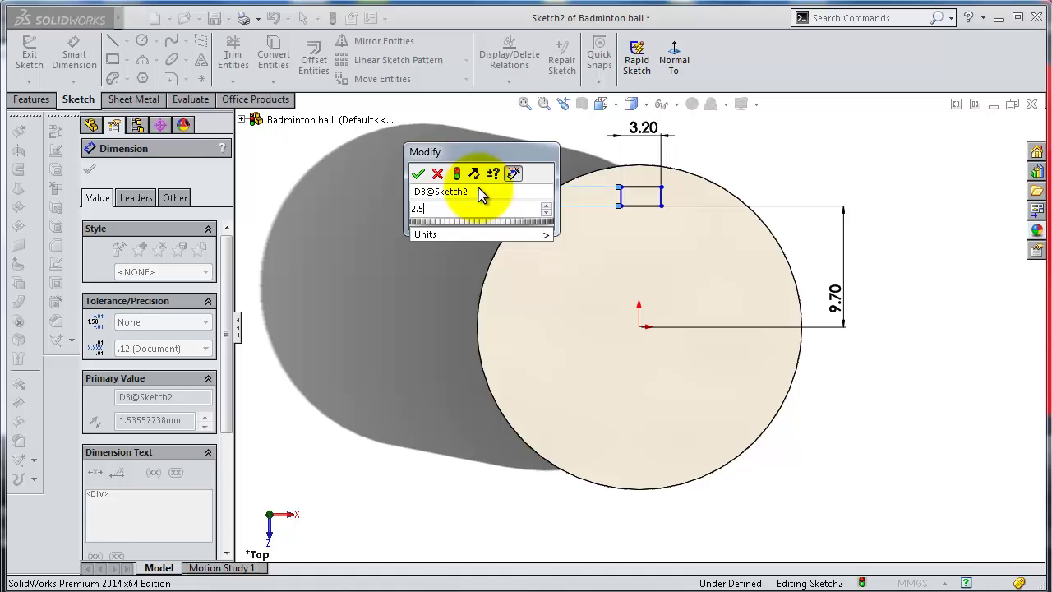
key("Return")
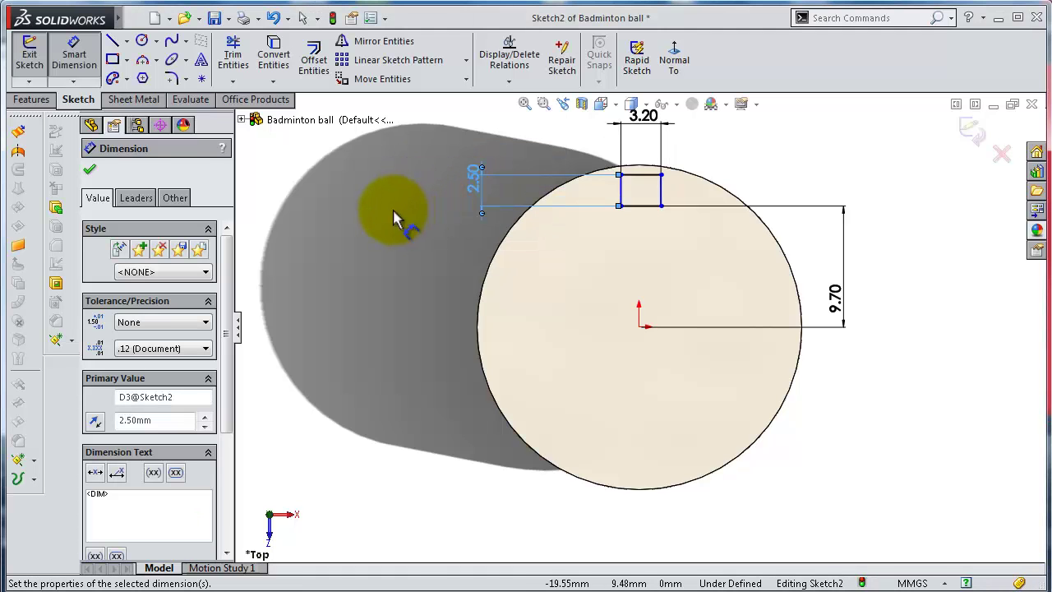
key("Escape")
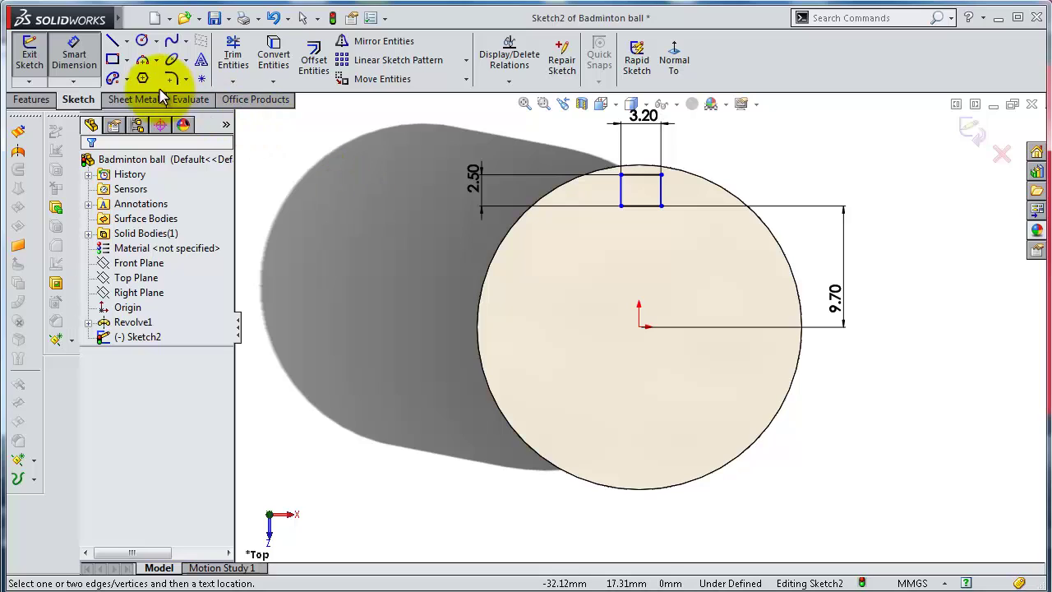
Draw a vertical centerline rising from the origin past the rectangle
left_click(127, 41)
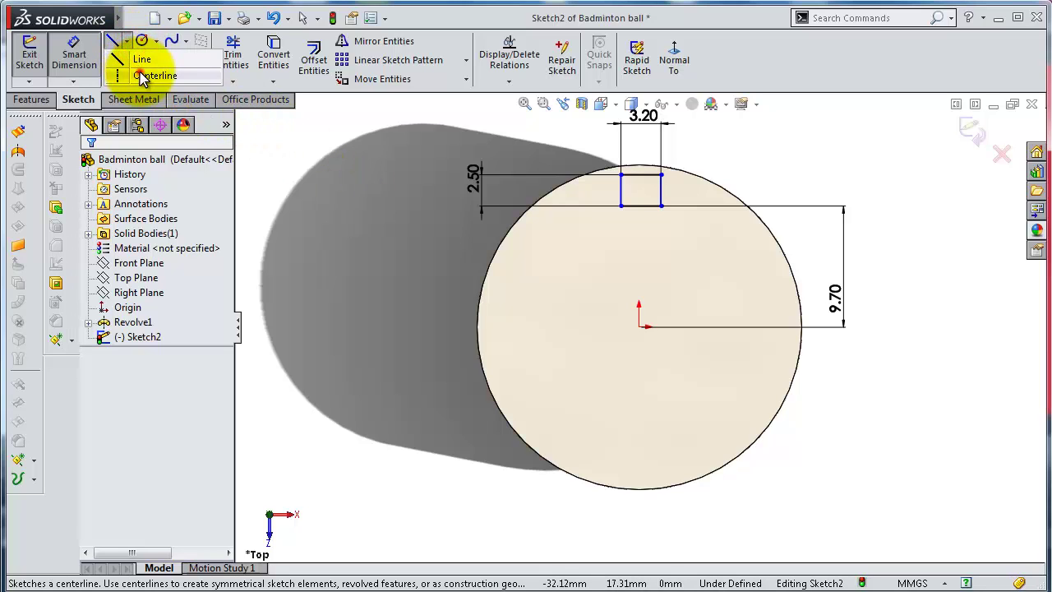
left_click(140, 71)
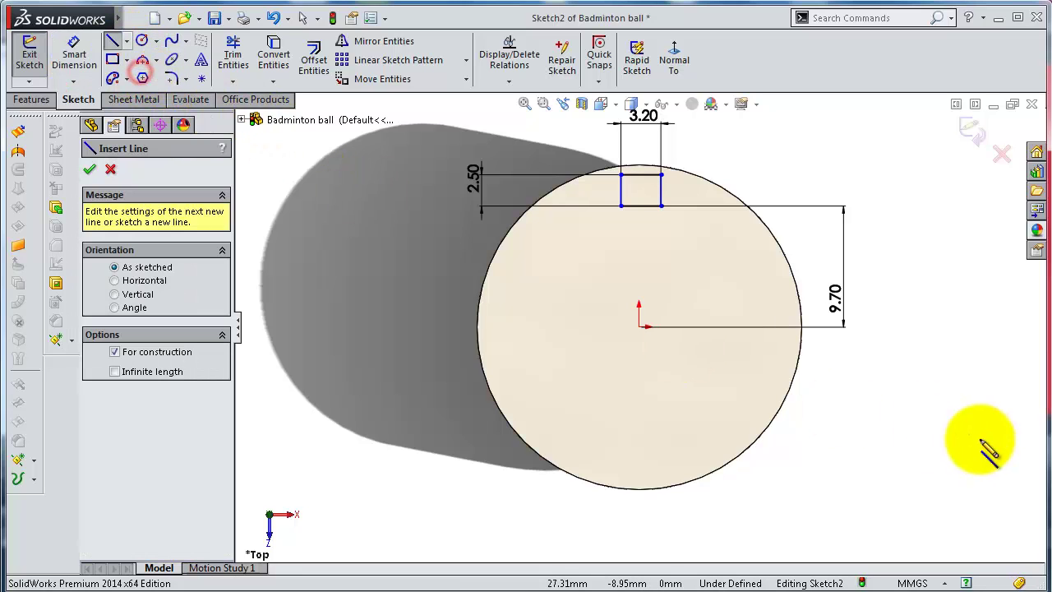
left_click(640, 326)
scroll(645, 221, "up", 3)
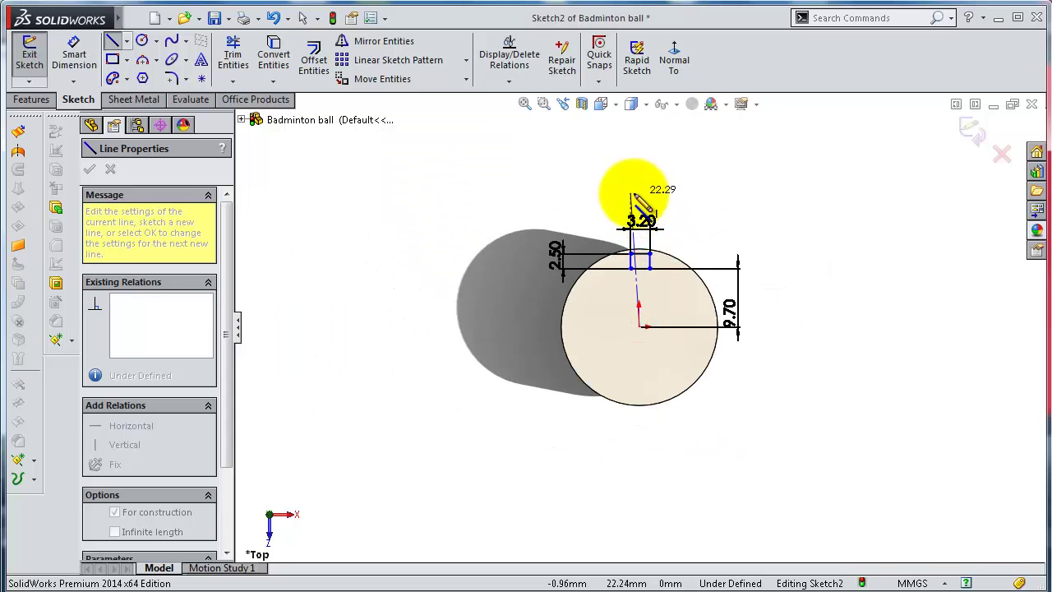
left_click(639, 194)
key("Escape")
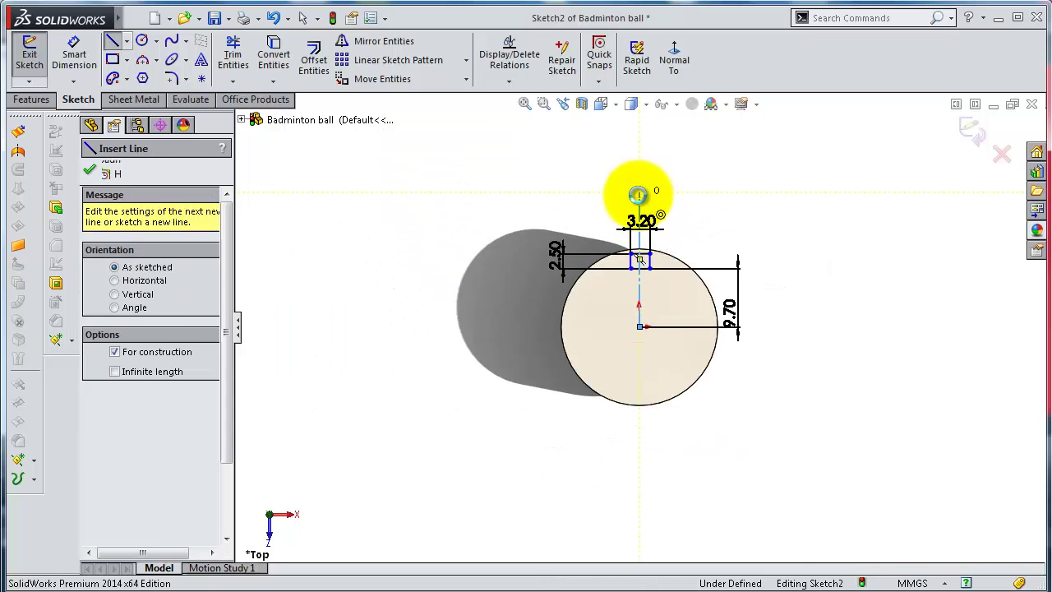
key("Escape")
scroll(638, 216, "up", 4)
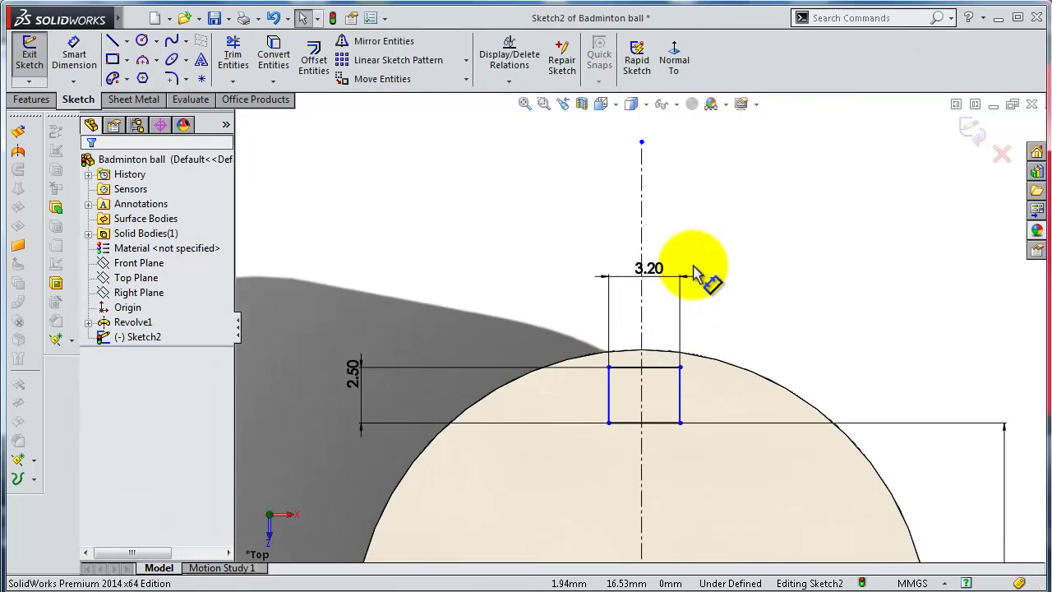
Make the rectangle's vertical sides symmetric about the centerline and exit Sketch2
left_click(611, 401)
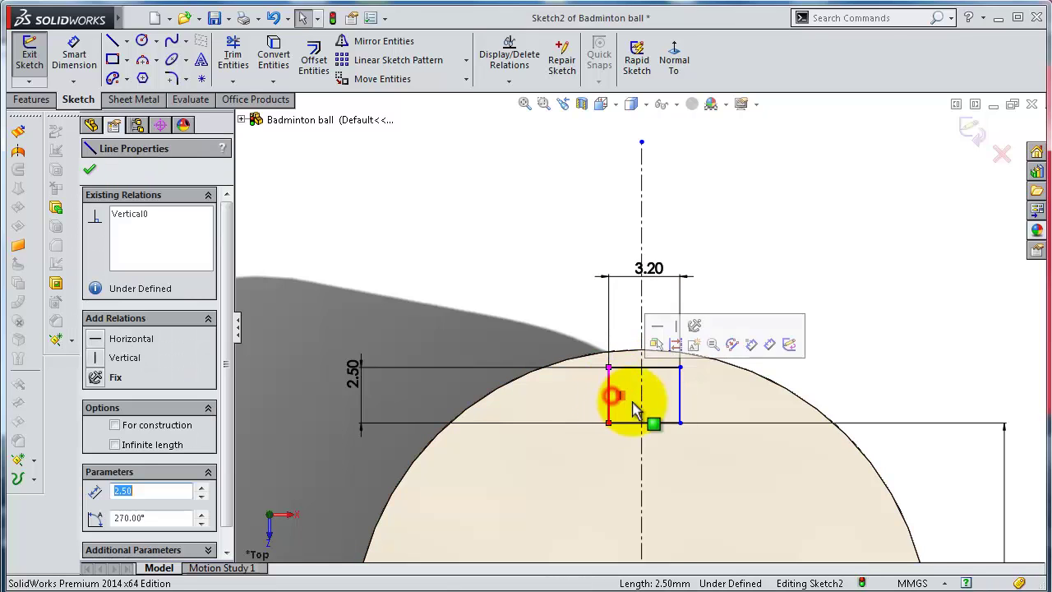
left_click(679, 405, "ctrl")
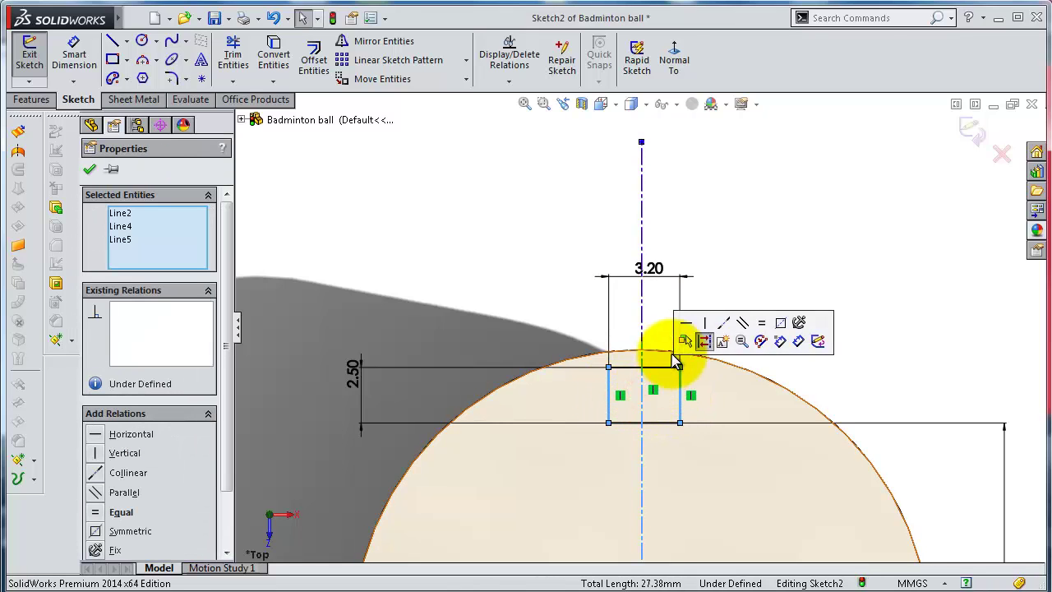
left_click(782, 332)
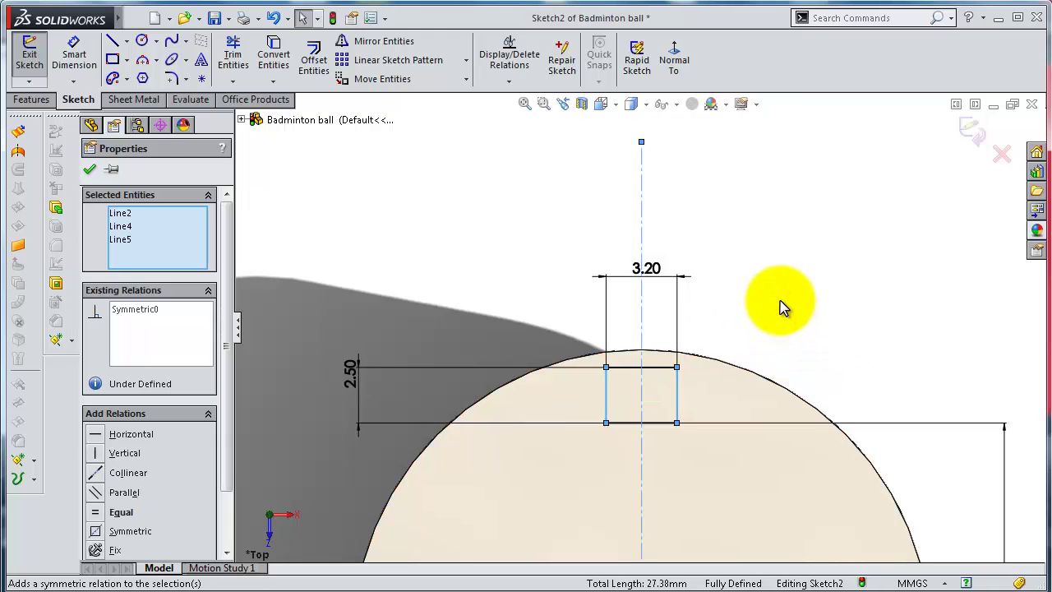
left_click(782, 302)
key("f")
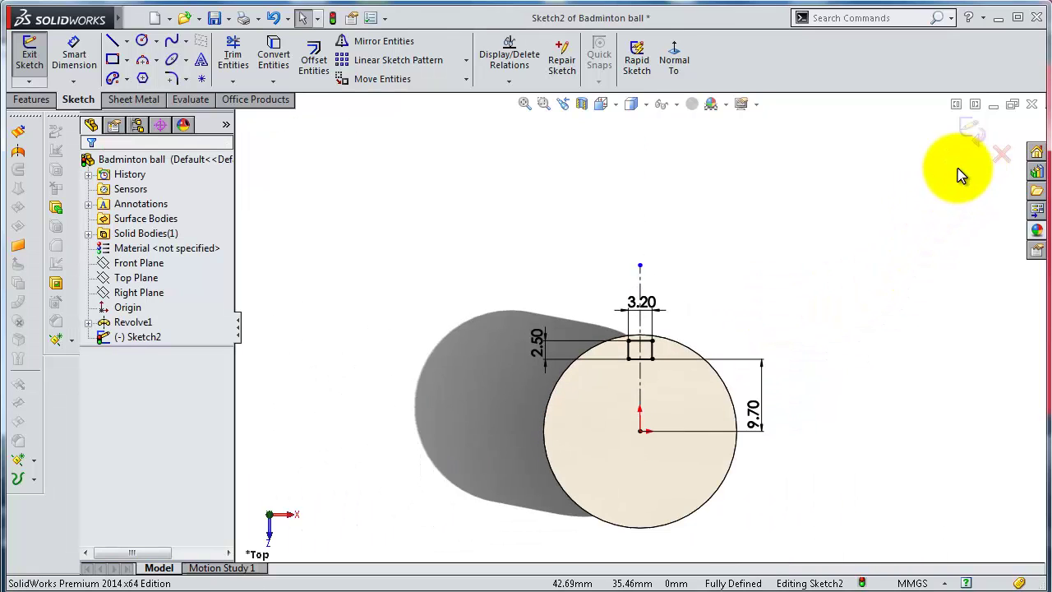
left_click(970, 142)
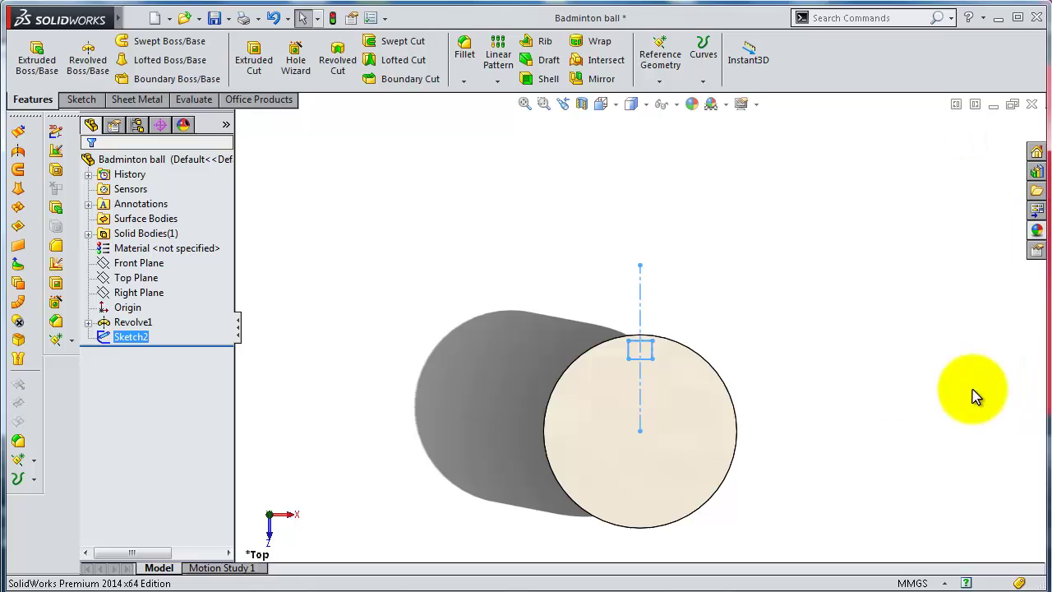
Create Plane1 offset 59.30 mm from the cork's flat top face
mouse_move(832, 393)
middle_mouse_down()
mouse_move(805, 246)
mouse_move(823, 251)
middle_mouse_up()
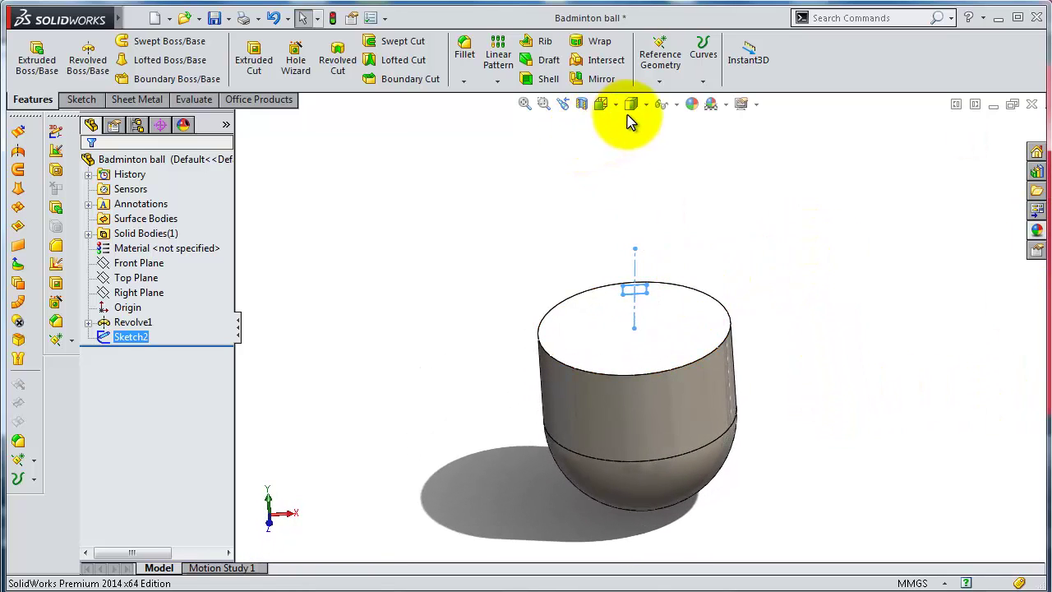
left_click(659, 82)
left_click(673, 97)
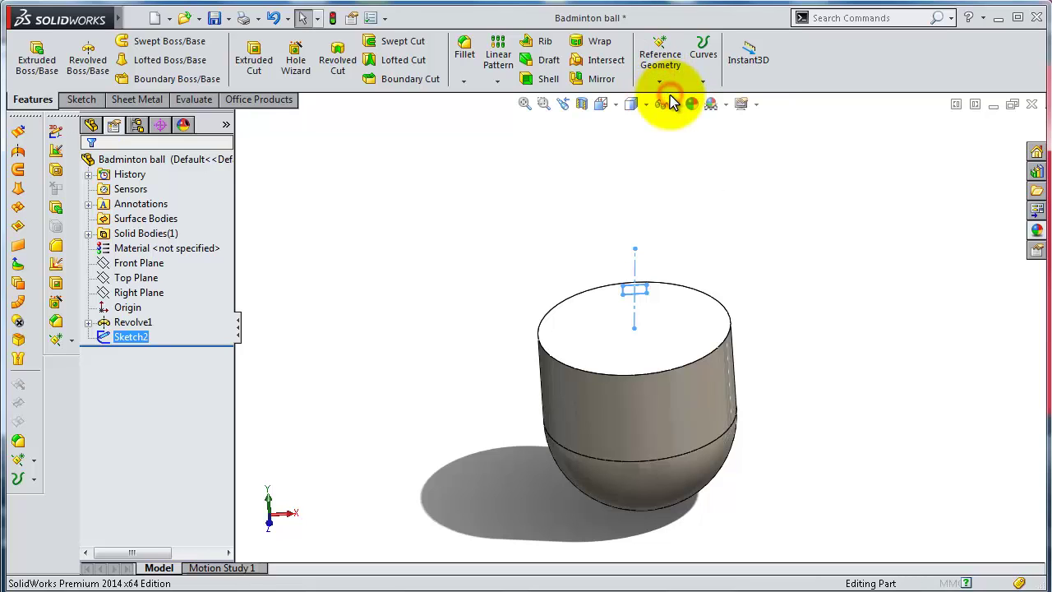
left_click(671, 352)
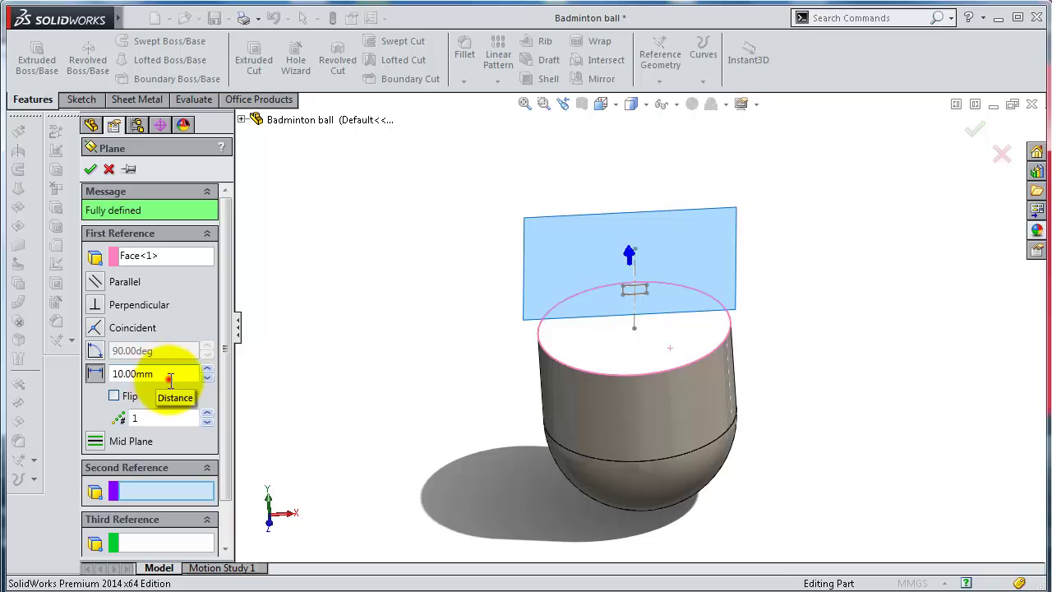
left_click_drag(170, 376, 114, 376)
type("59.3")
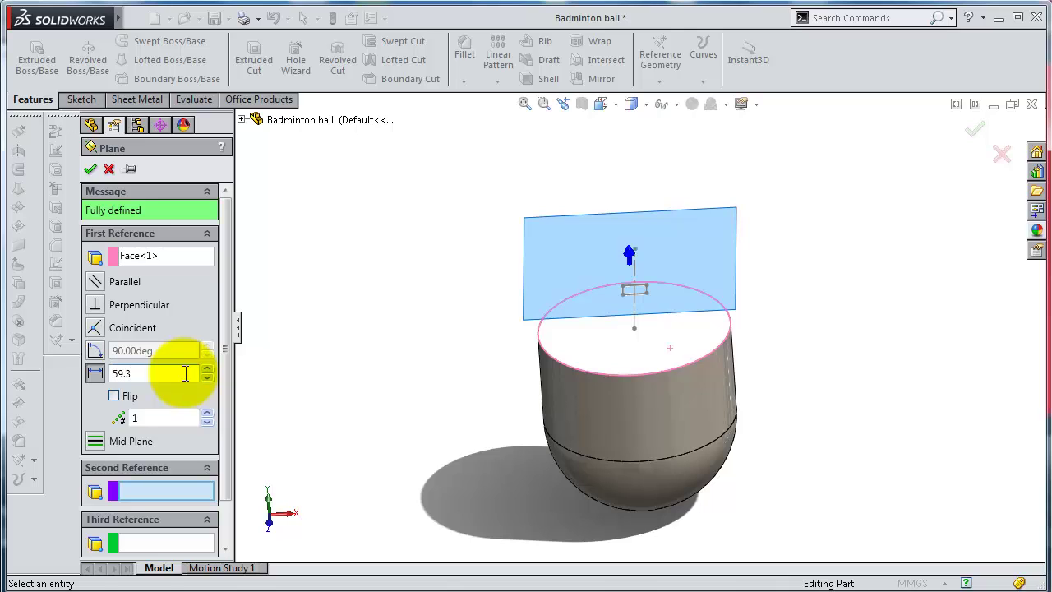
key("Return")
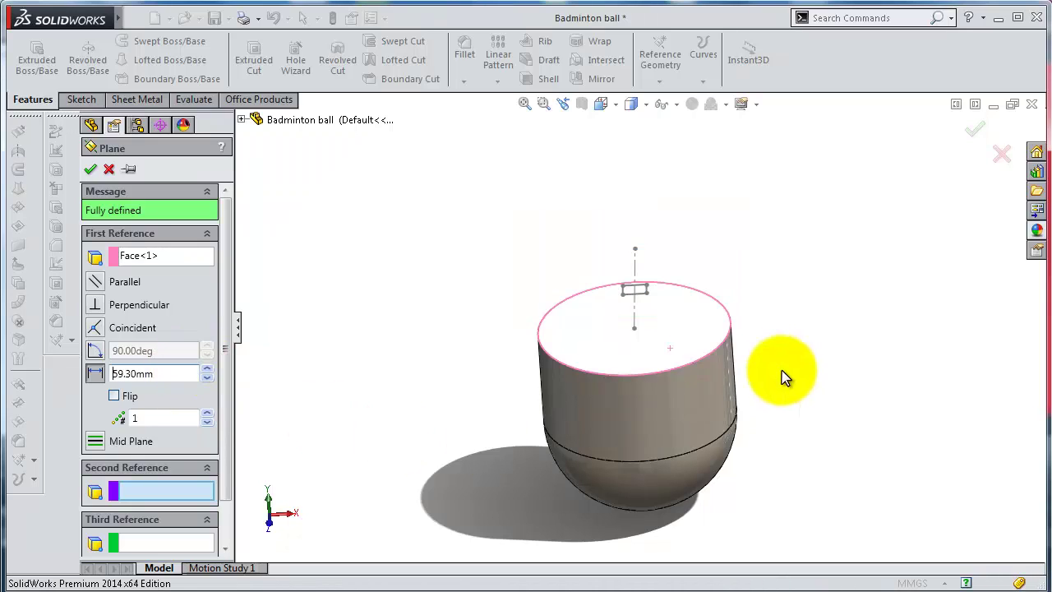
scroll(760, 324, "up", 5)
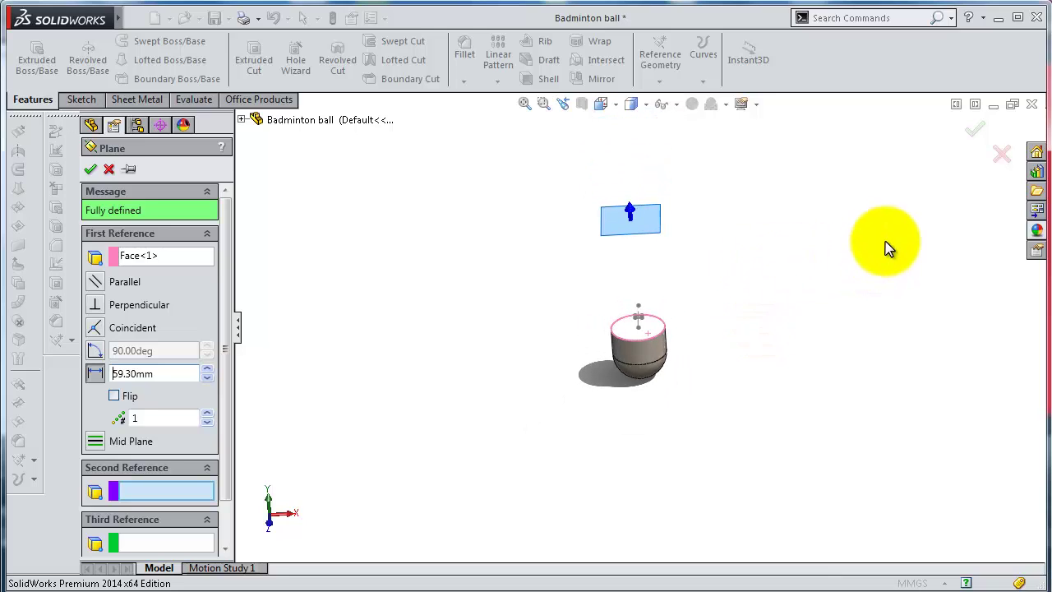
left_click(976, 129)
middle_click_drag(681, 200, 691, 243)
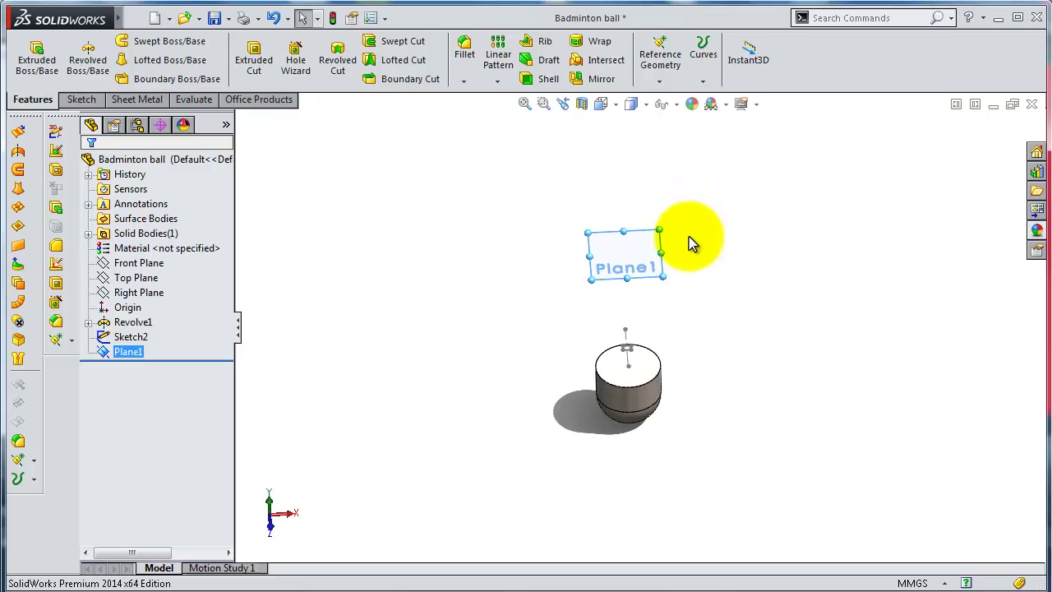
Start a sketch on Plane1, view it Normal To, and draw a small rectangle below the circle
left_click(653, 258)
left_click(708, 208)
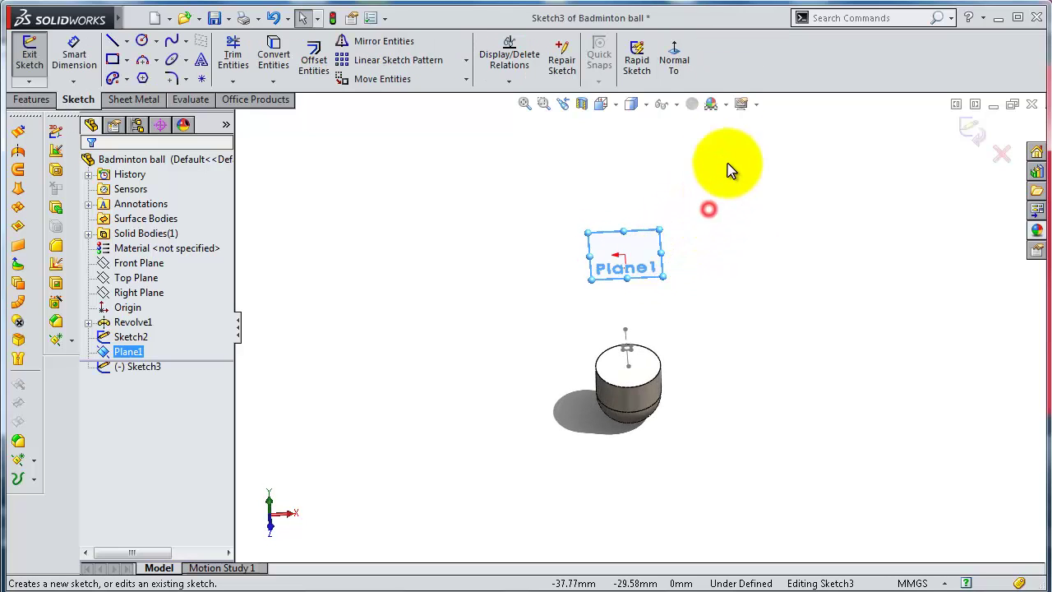
left_click(674, 64)
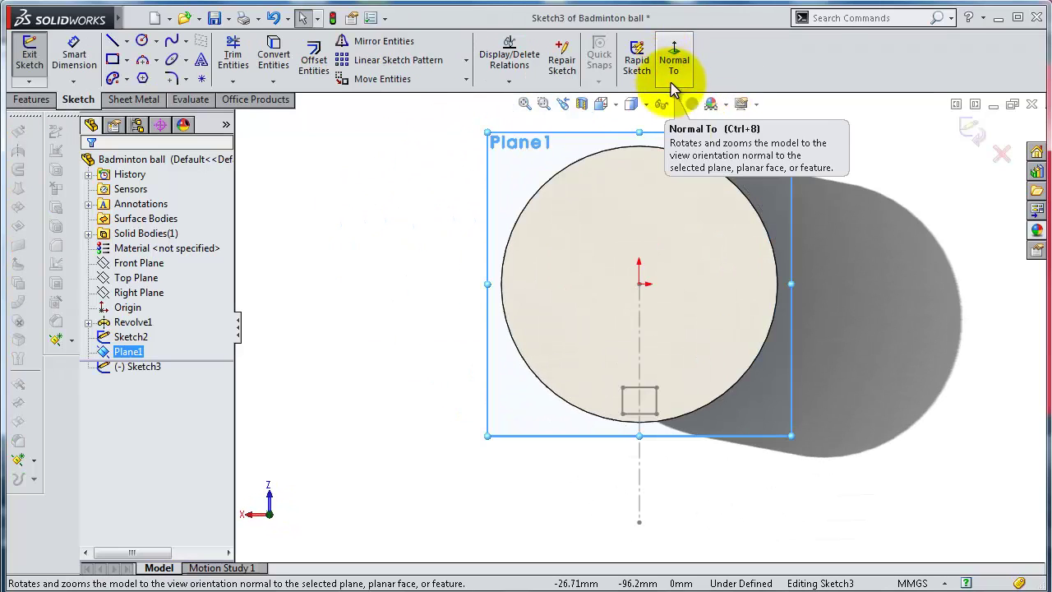
scroll(705, 403, "up", 2)
scroll(705, 403, "up", 1)
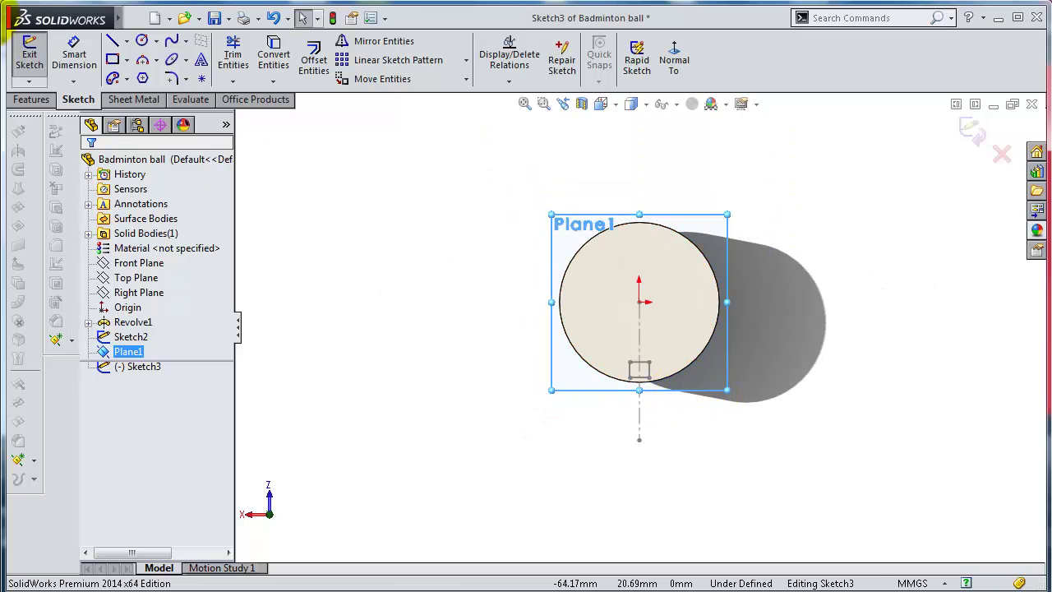
left_click(113, 59)
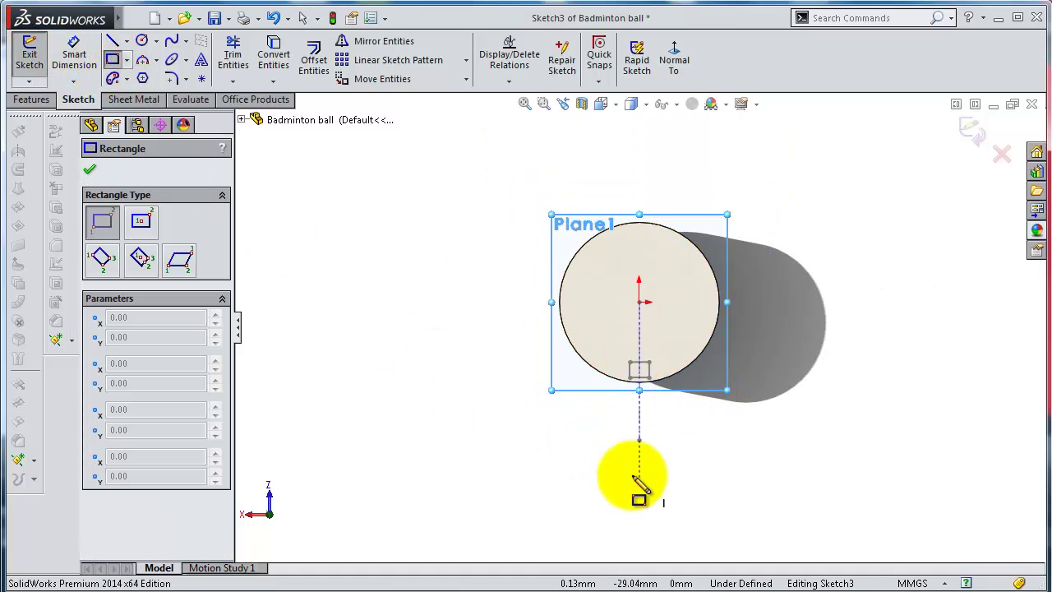
left_click_drag(618, 451, 656, 462)
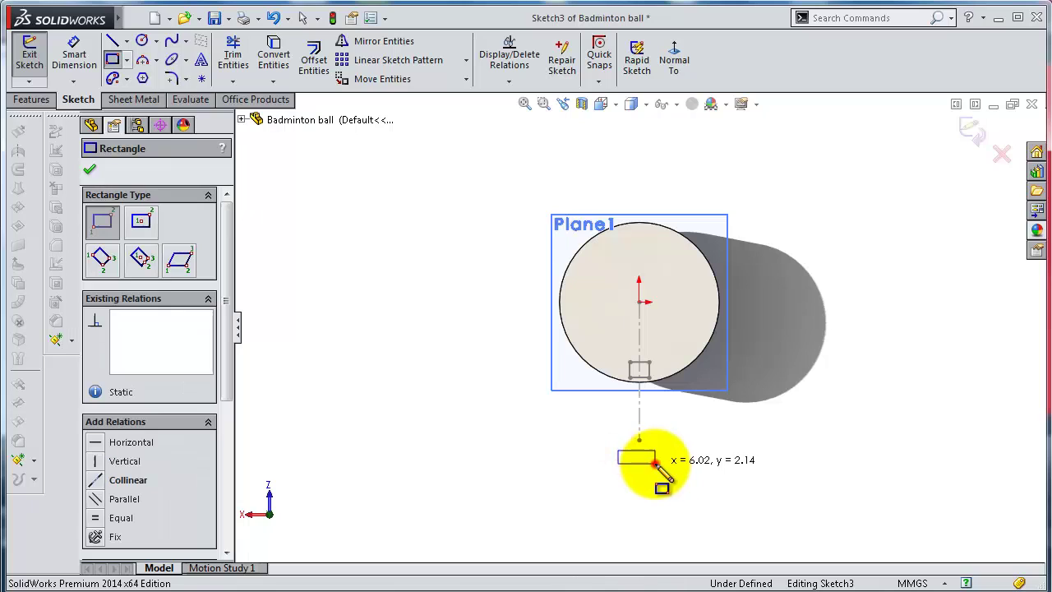
Place the rectangle's top edge 31.50 mm below the origin
left_click(74, 58)
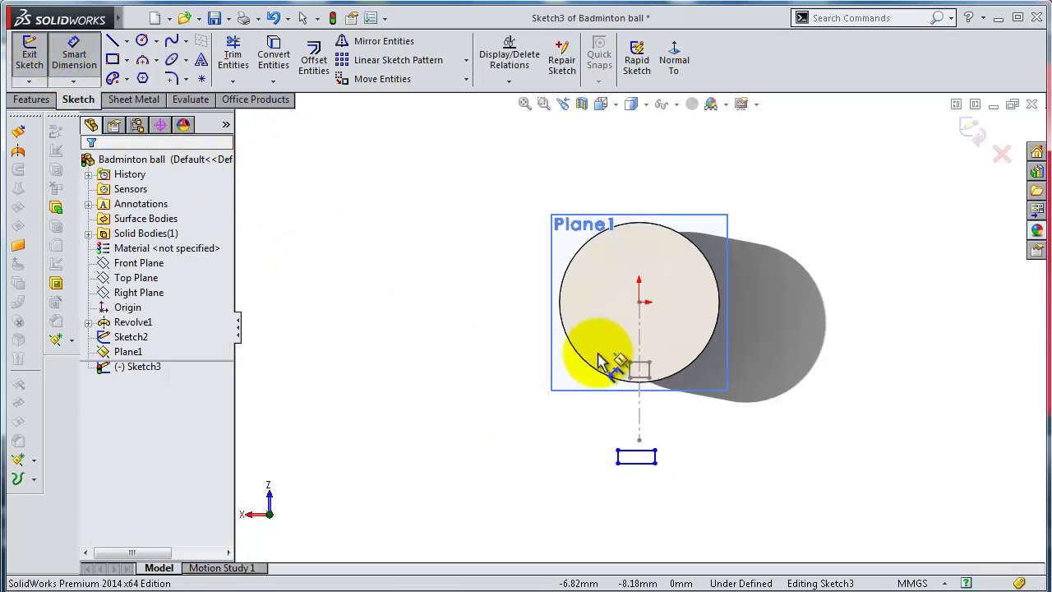
left_click(640, 457)
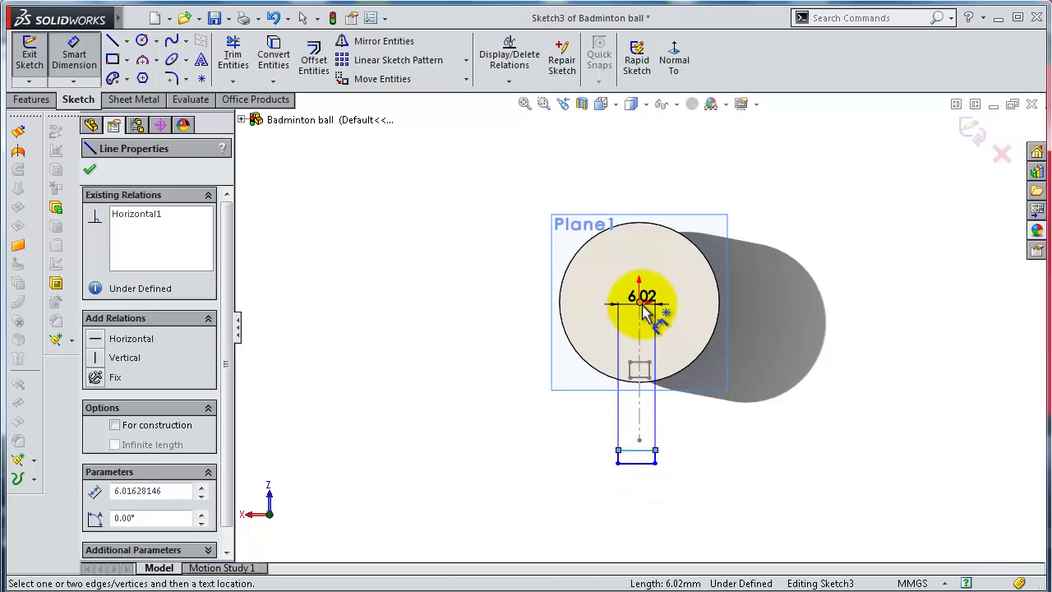
left_click(640, 303)
left_click(510, 311)
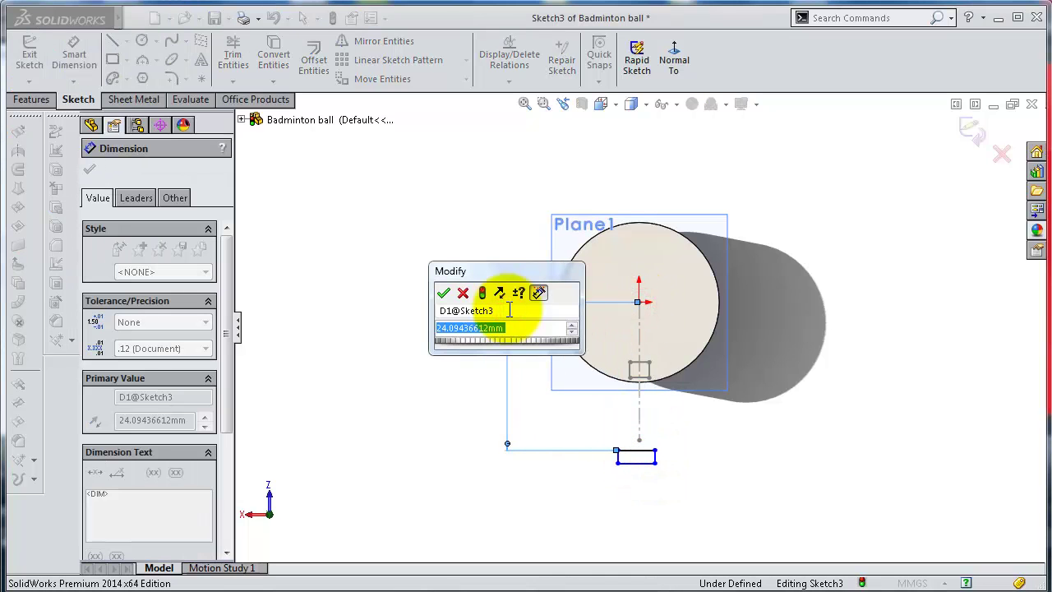
type("31.5")
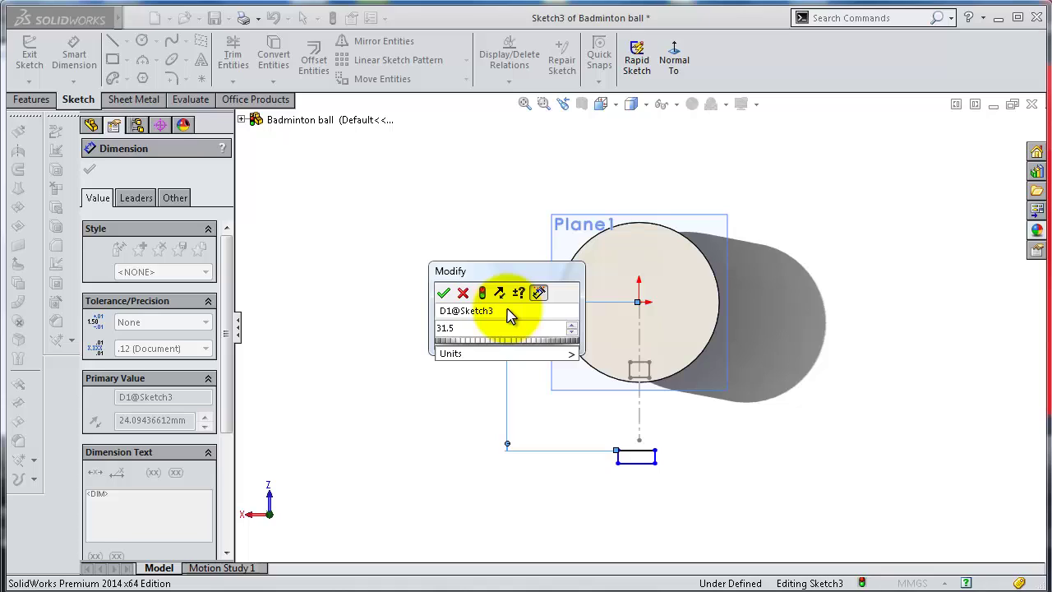
key("Return")
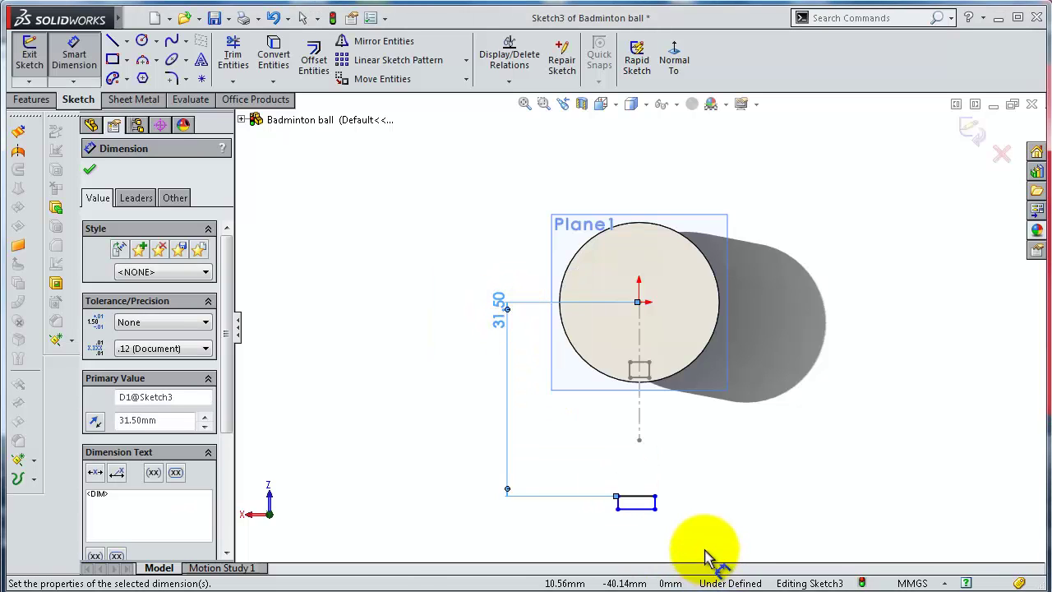
Dimension the rectangle 1.25 mm wide and 1 mm tall
left_click(641, 516)
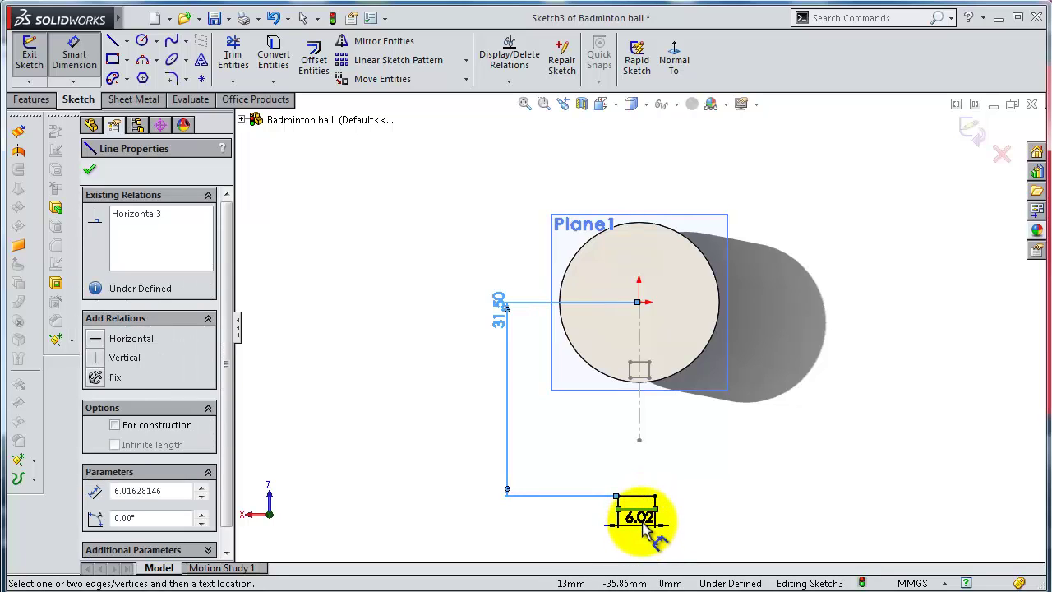
left_click(643, 522)
type("1.25")
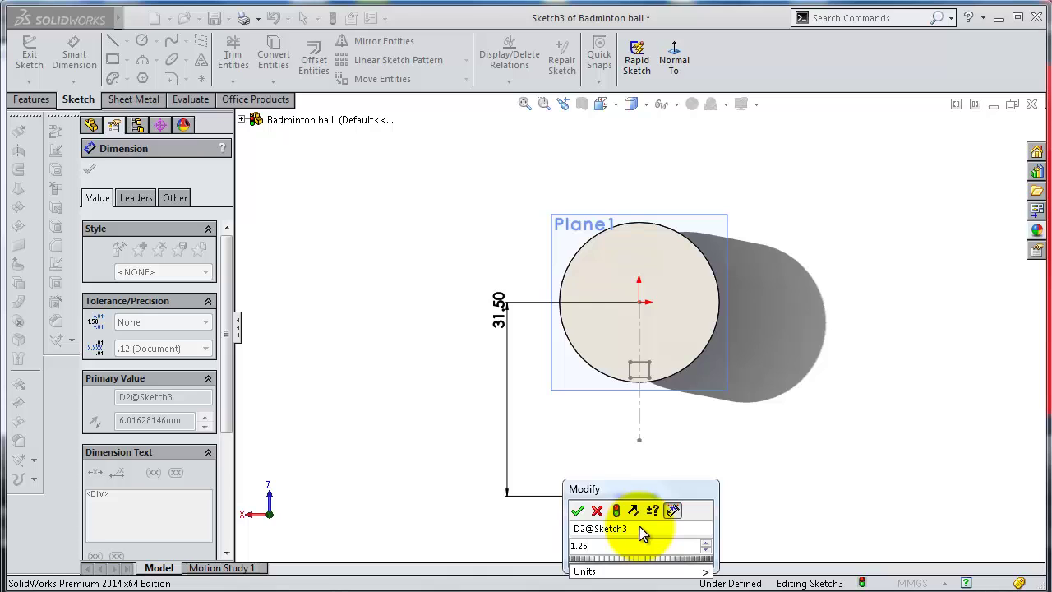
key("Return")
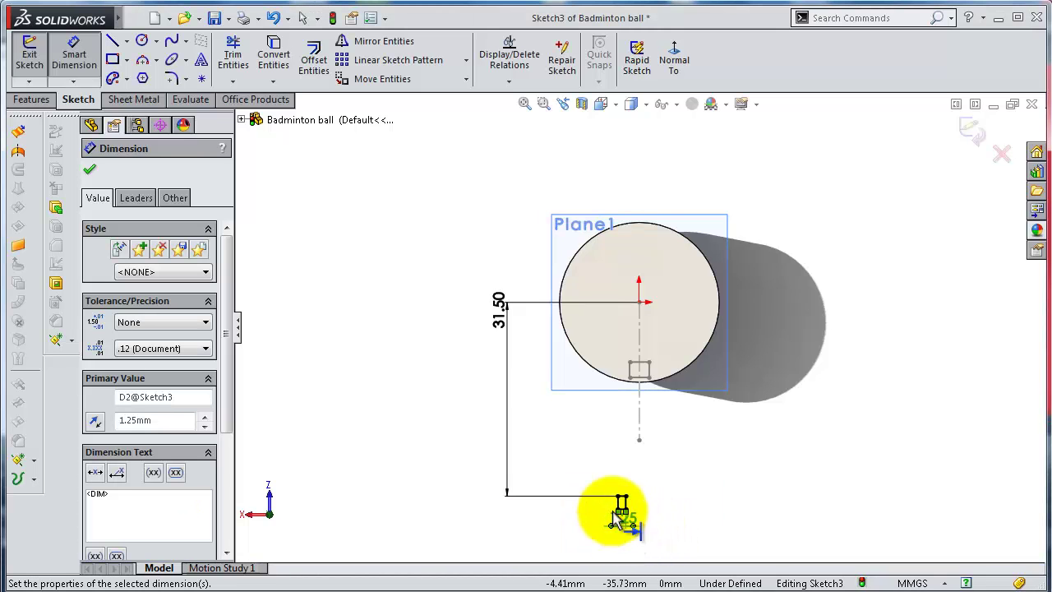
scroll(625, 497, "down", 1)
left_click(629, 499)
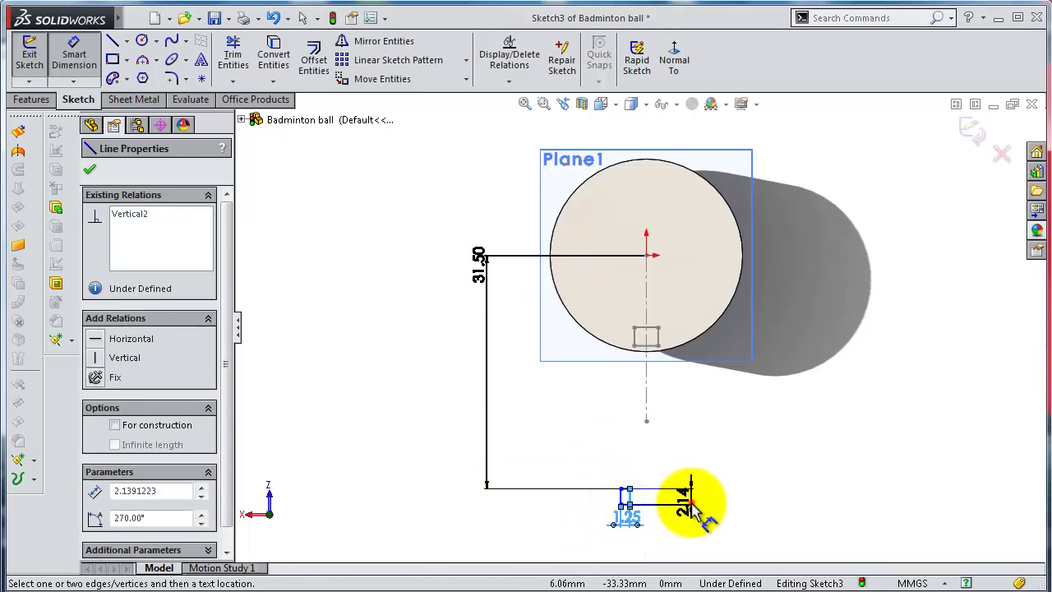
left_click(690, 501)
type("1.00mm")
key("Return")
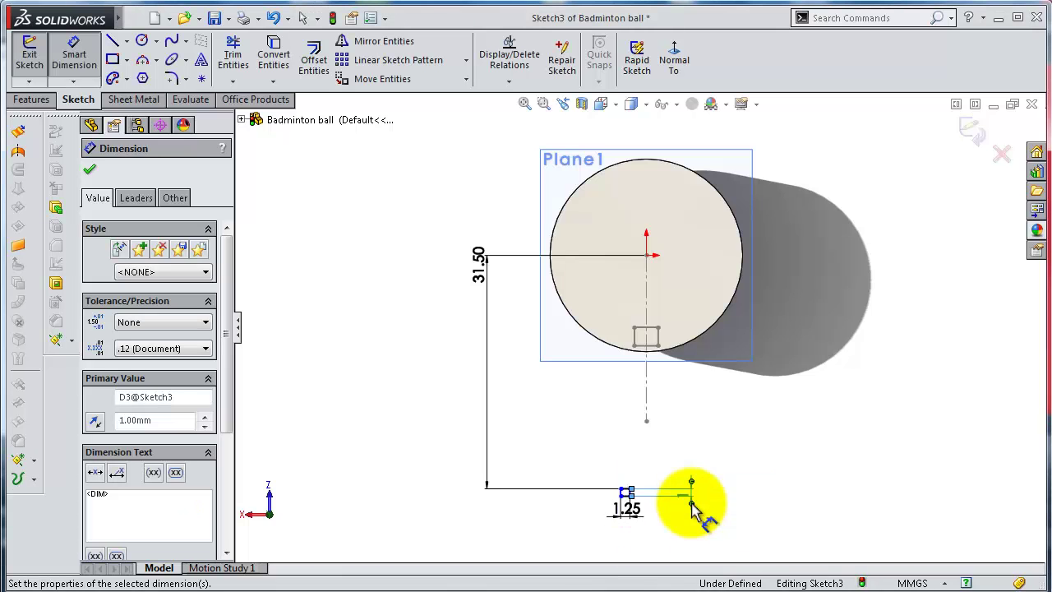
Draw a vertical construction line from the circle centre down past the rectangle
scroll(627, 494, "down", 1)
key("l")
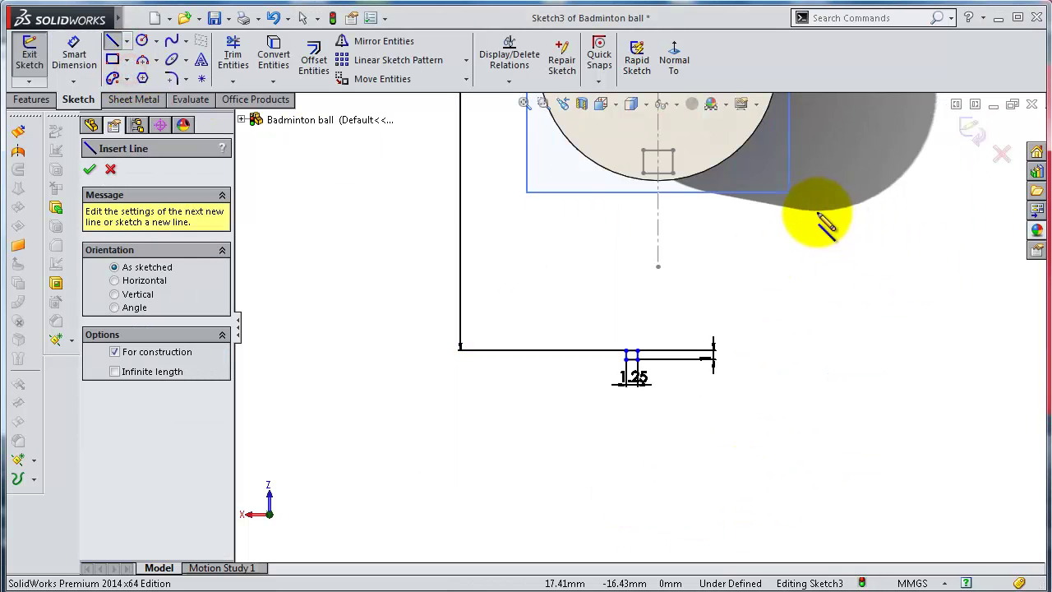
scroll(740, 197, "up", 2)
left_click(650, 174)
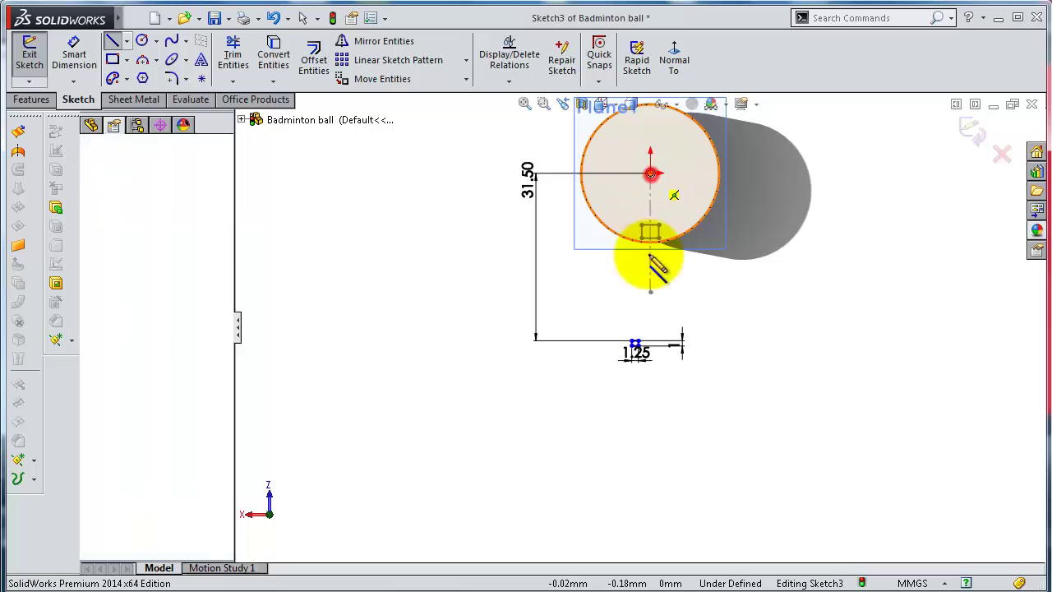
left_click(651, 402)
key("Escape")
key("Escape")
Make the rectangle's vertical sides symmetric about the centreline
scroll(645, 387, "down", 3)
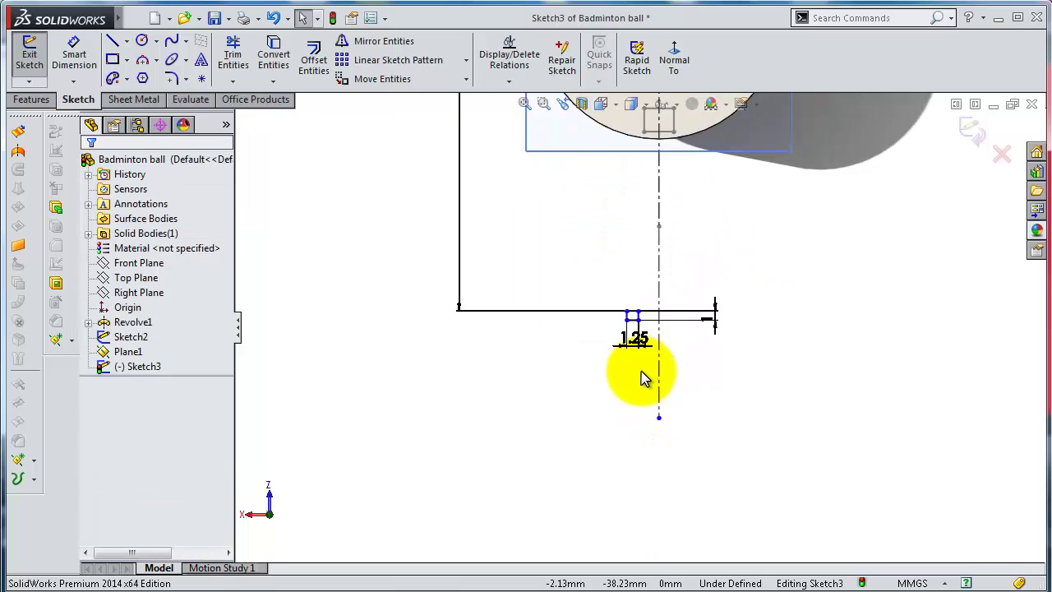
scroll(640, 328, "down", 3)
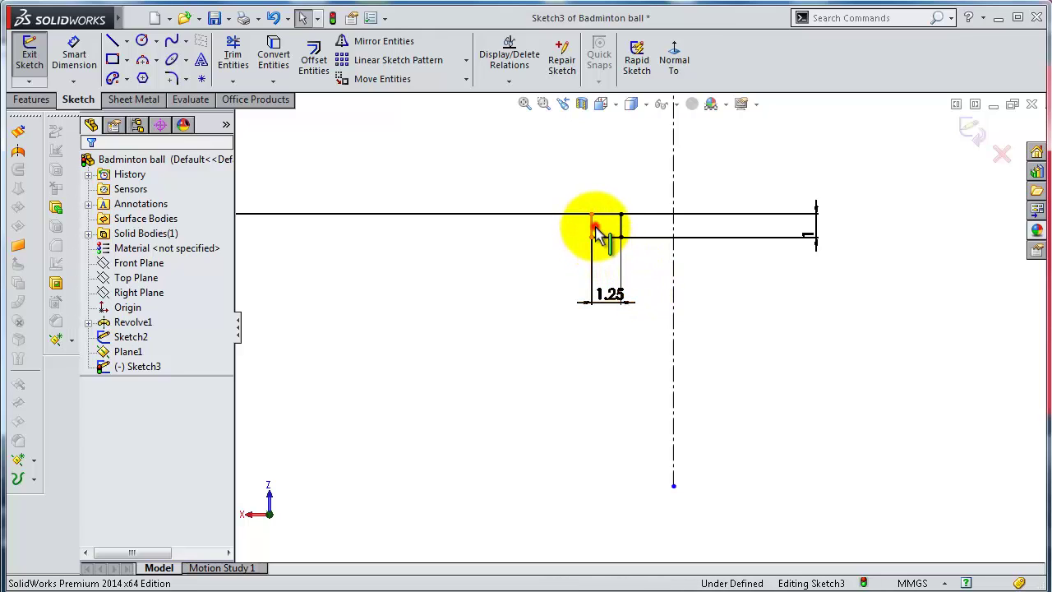
left_click(593, 229)
left_click(673, 280, "ctrl")
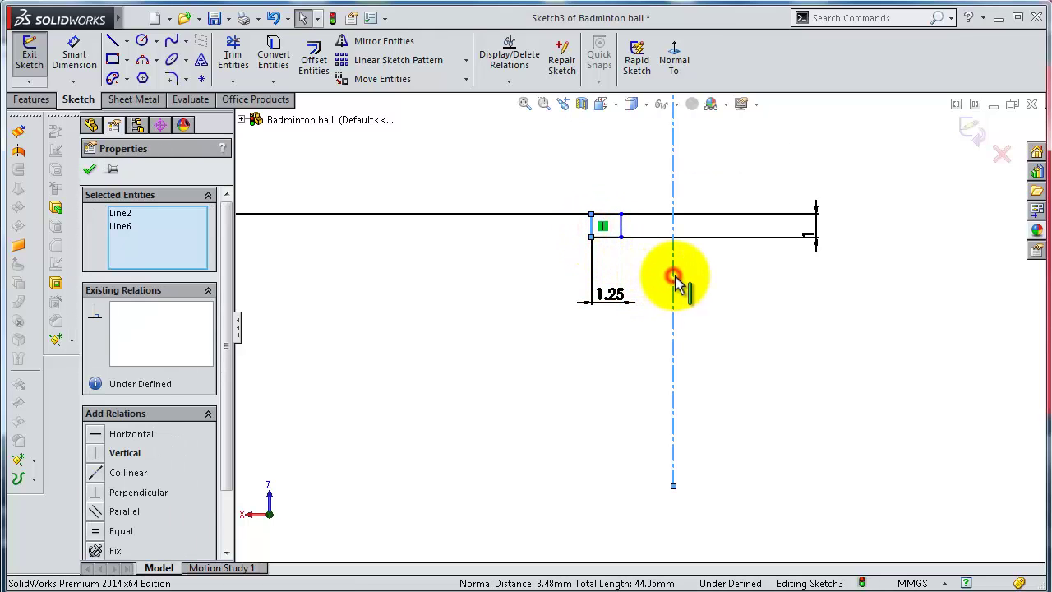
left_click(623, 230, "ctrl")
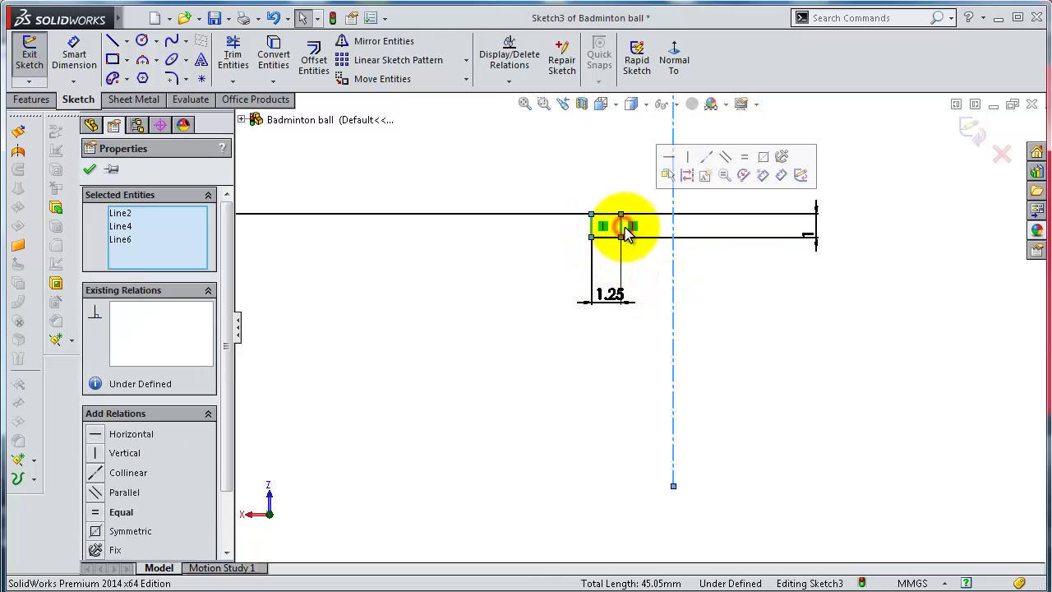
left_click(764, 159)
left_click(752, 164)
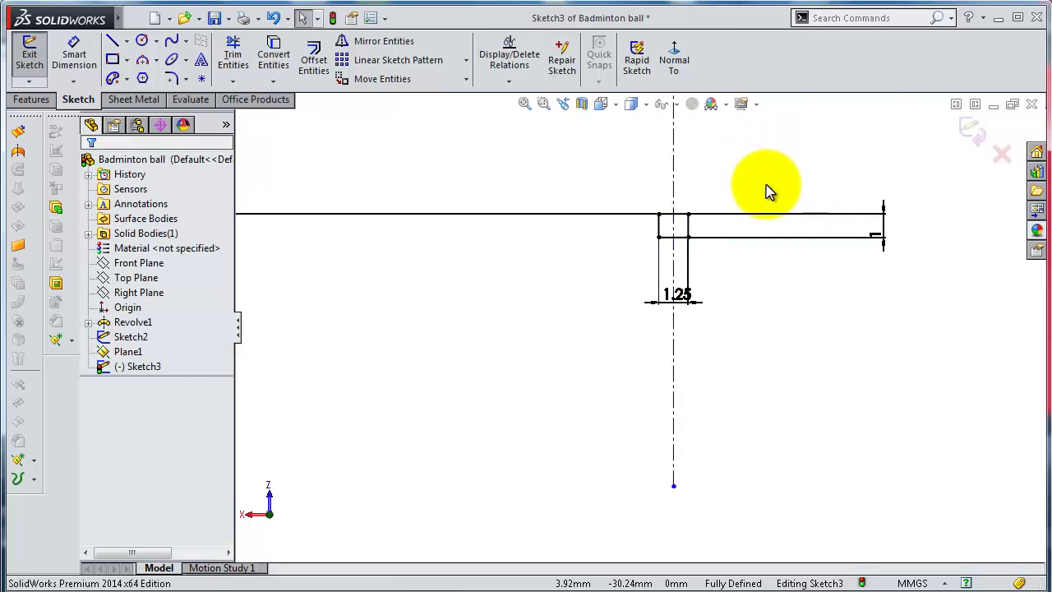
Exit Sketch3 and orbit the model to inspect it from oblique and side views
key("f")
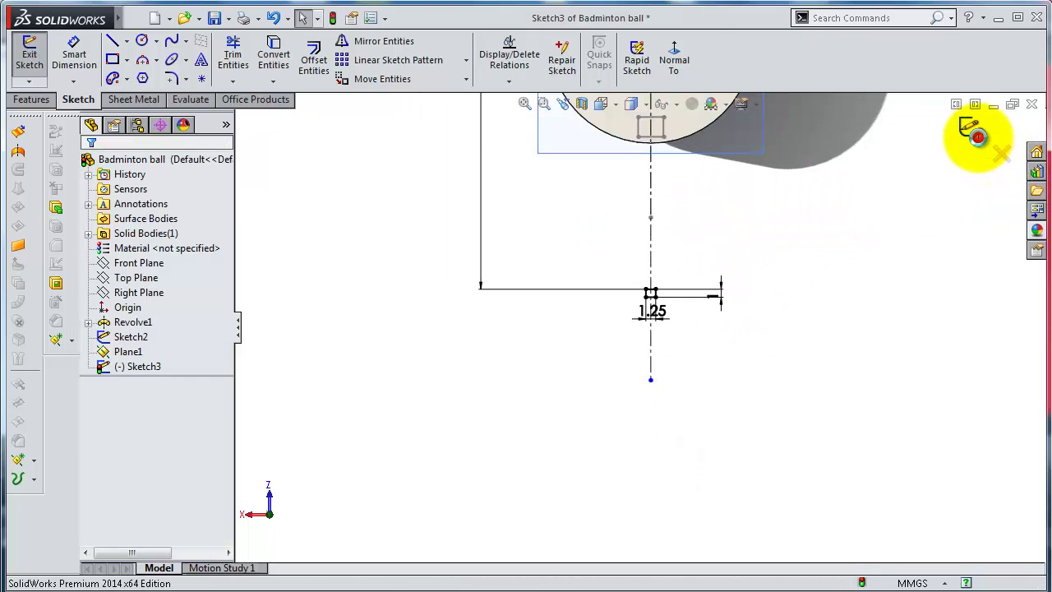
left_click(972, 133)
mouse_move(794, 319)
middle_mouse_down()
mouse_move(734, 239)
mouse_move(587, 318)
mouse_move(606, 242)
mouse_move(591, 235)
middle_mouse_up()
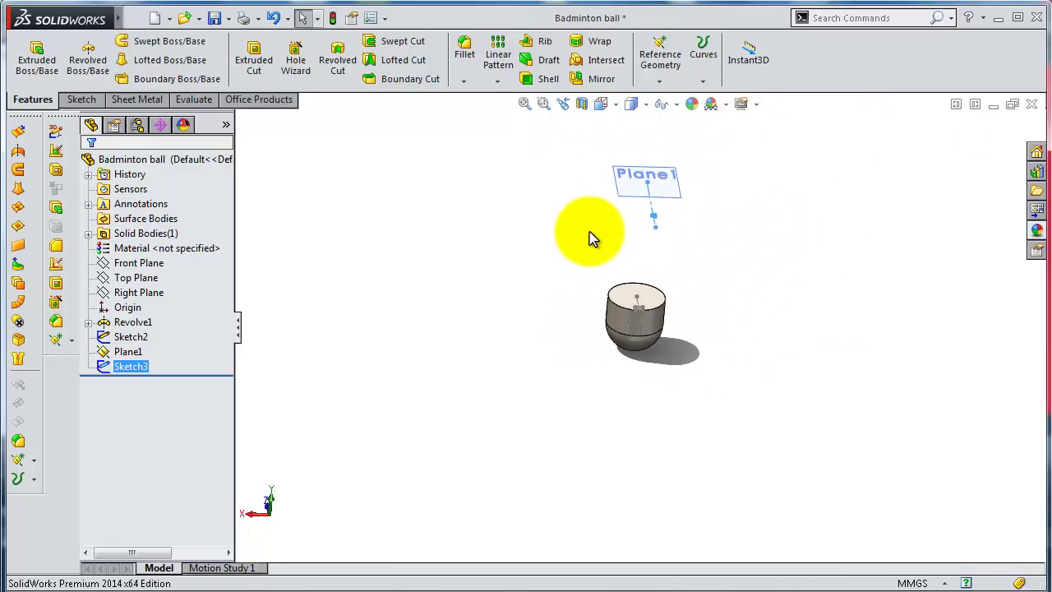
middle_click_drag(727, 314, 581, 216)
mouse_move(569, 295)
middle_mouse_down()
mouse_move(547, 263)
mouse_move(623, 300)
mouse_move(697, 297)
middle_mouse_up()
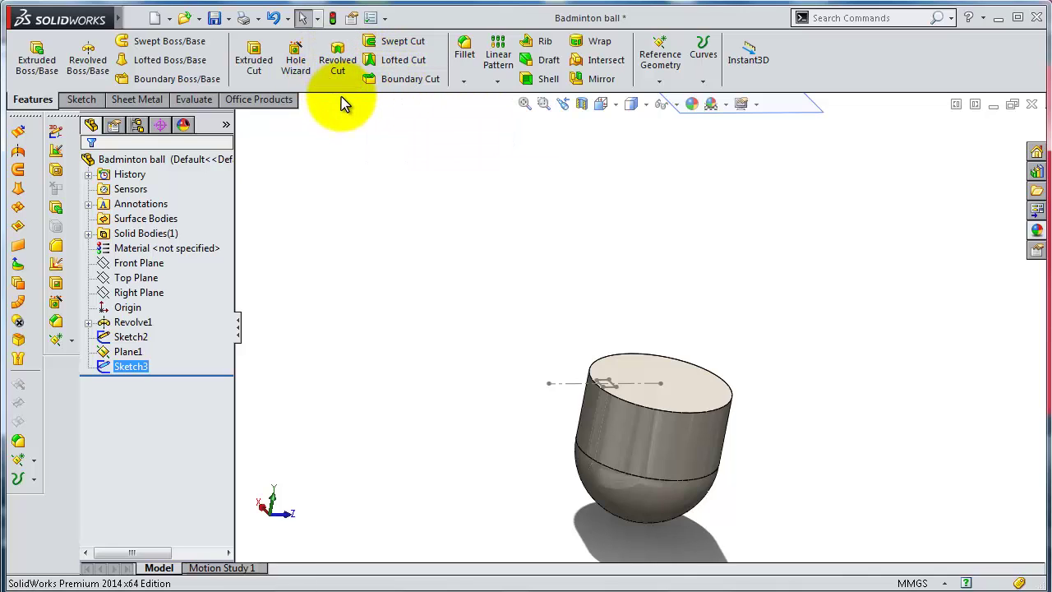
Create Boundary1 blending Sketch3 and Sketch2 into a thin tapered shaft
left_click(210, 79)
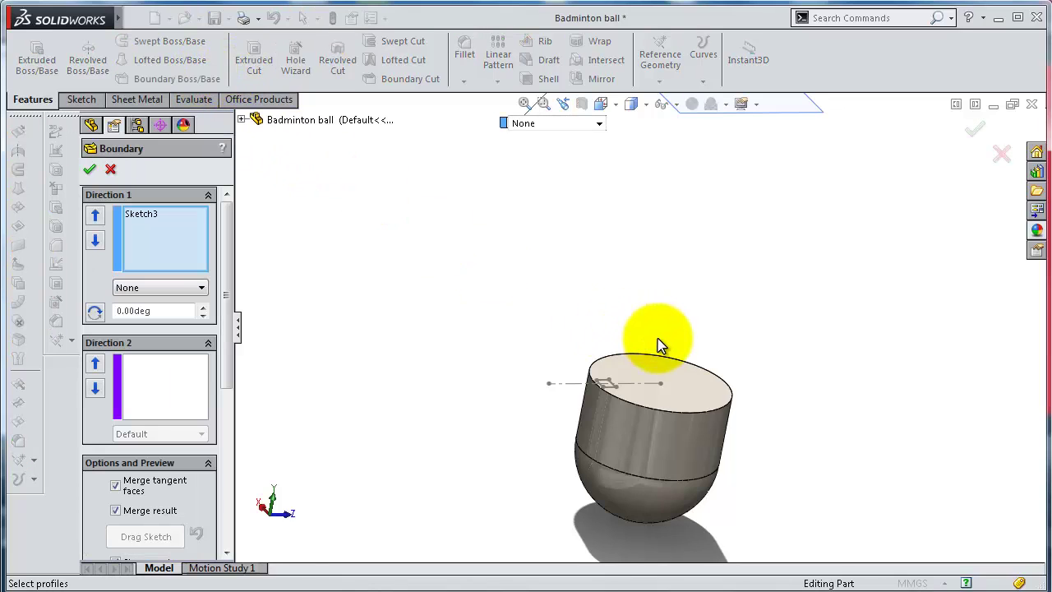
scroll(649, 378, "down", 2)
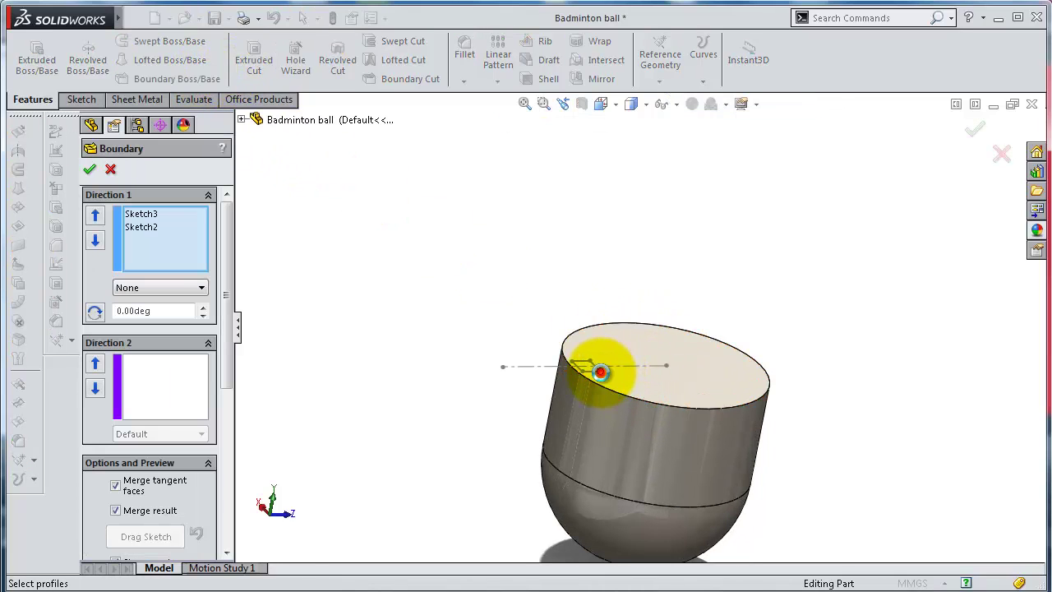
scroll(612, 230, "up", 3)
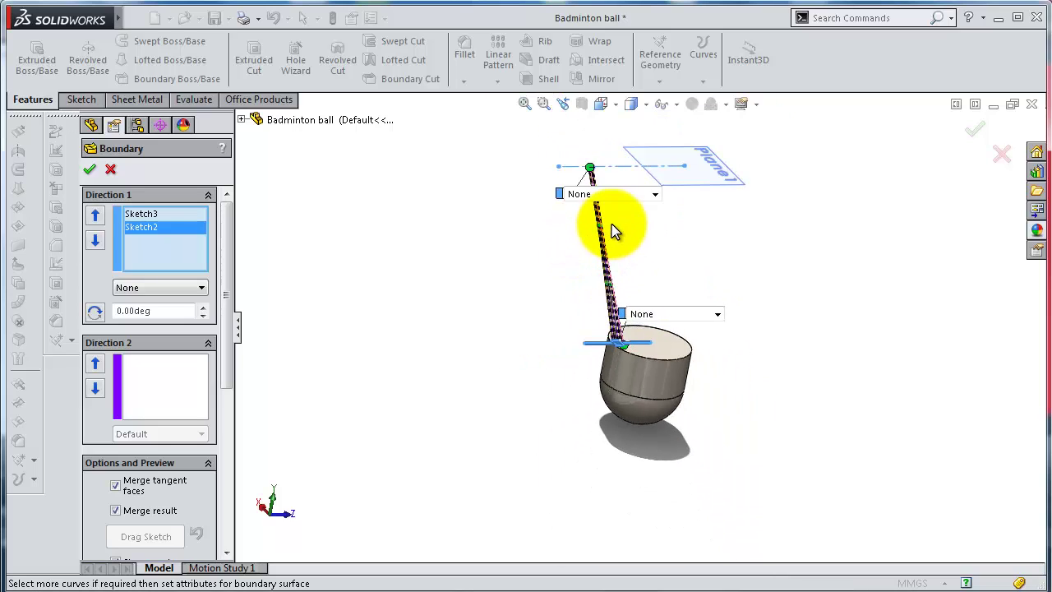
scroll(615, 229, "down", 1)
scroll(617, 228, "down", 1)
scroll(617, 224, "up", 1)
scroll(609, 206, "down", 3)
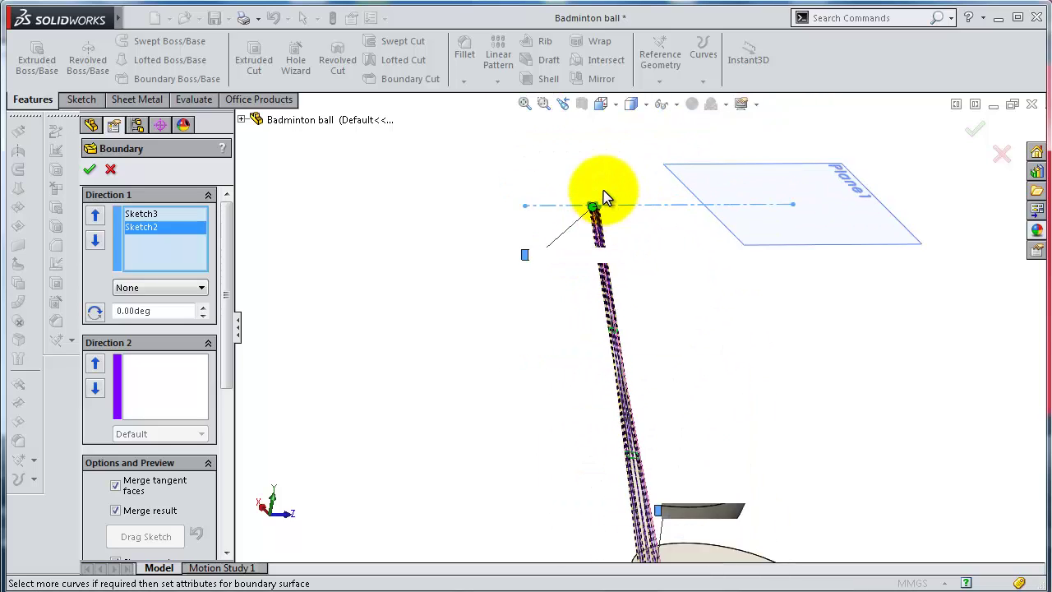
scroll(603, 200, "down", 2)
scroll(607, 280, "down", 1)
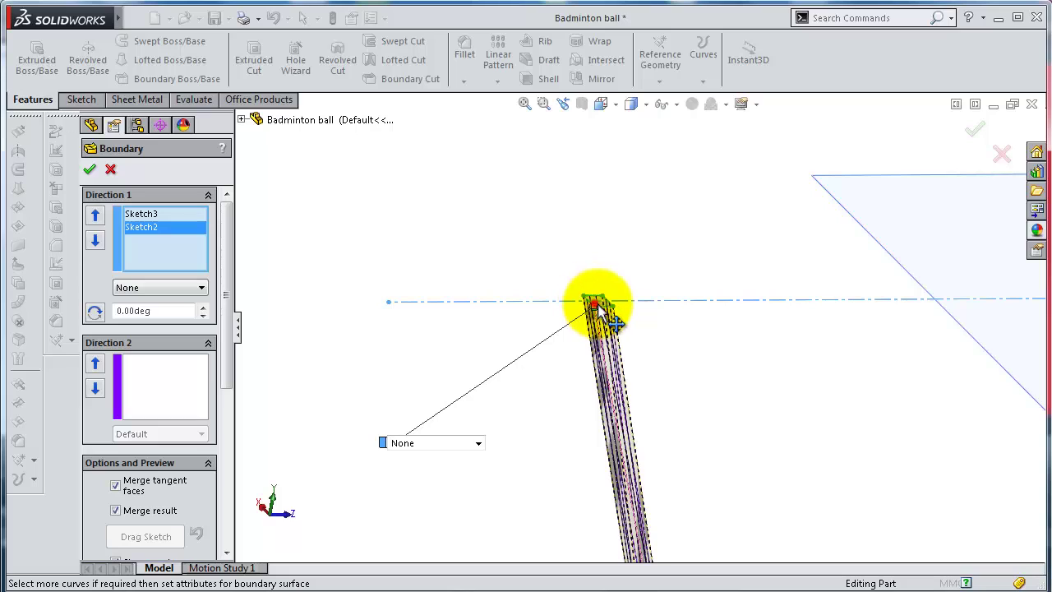
scroll(724, 362, "up", 3)
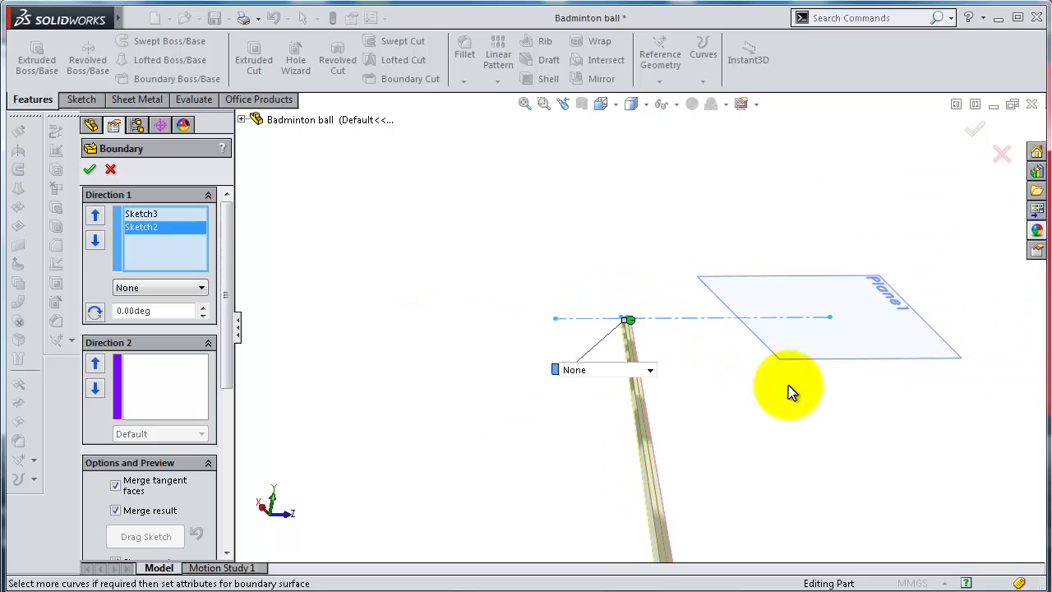
left_click(973, 128)
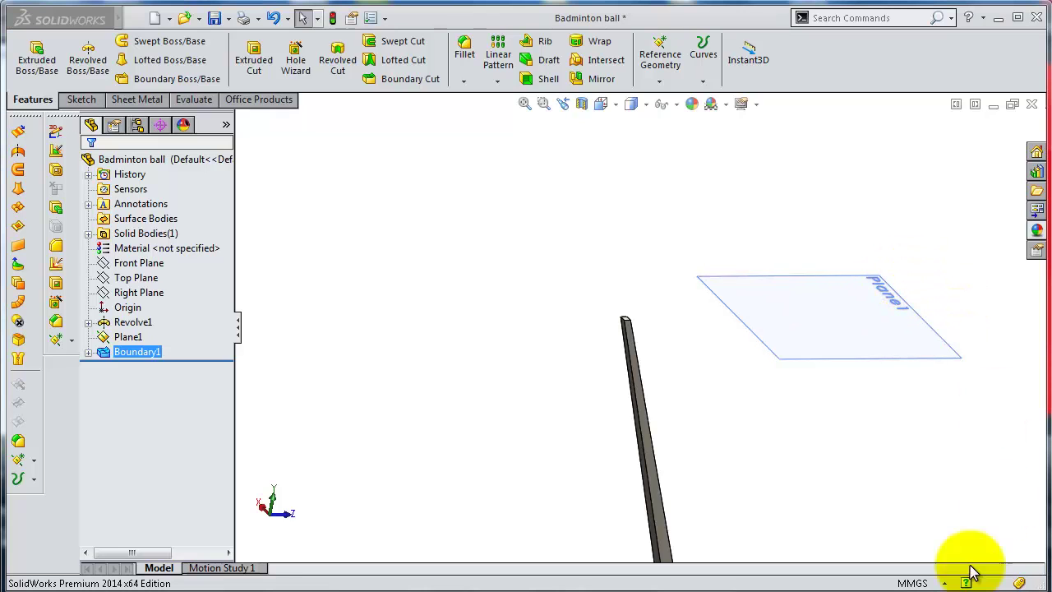
Hide Plane1 and view the shaft on the cork base
left_click(923, 351)
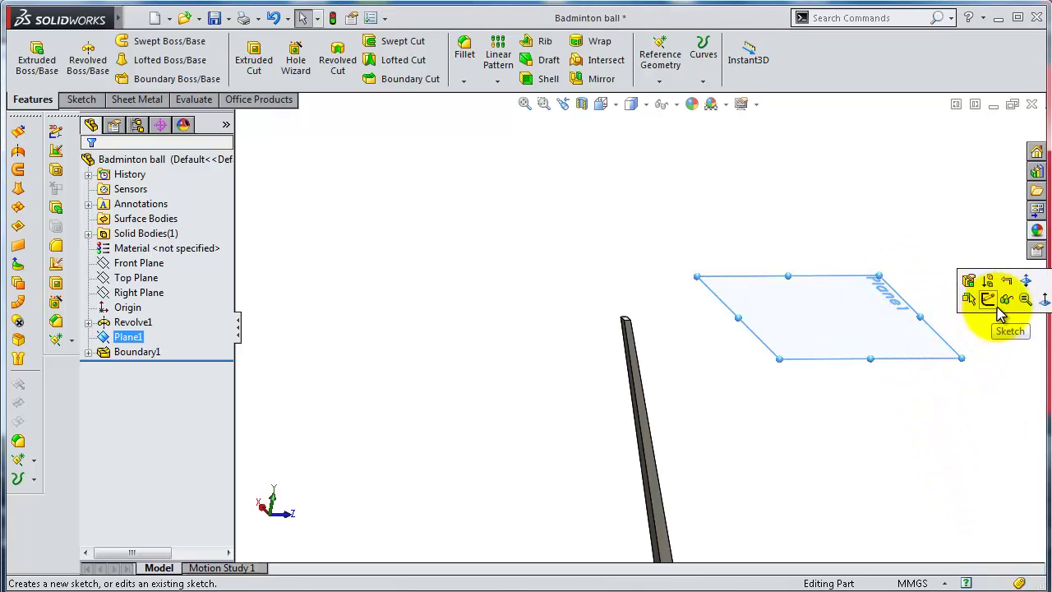
left_click(1006, 301)
mouse_move(700, 370)
middle_mouse_down()
mouse_move(639, 503)
mouse_move(675, 353)
mouse_move(716, 369)
mouse_move(747, 413)
mouse_move(927, 576)
middle_mouse_up()
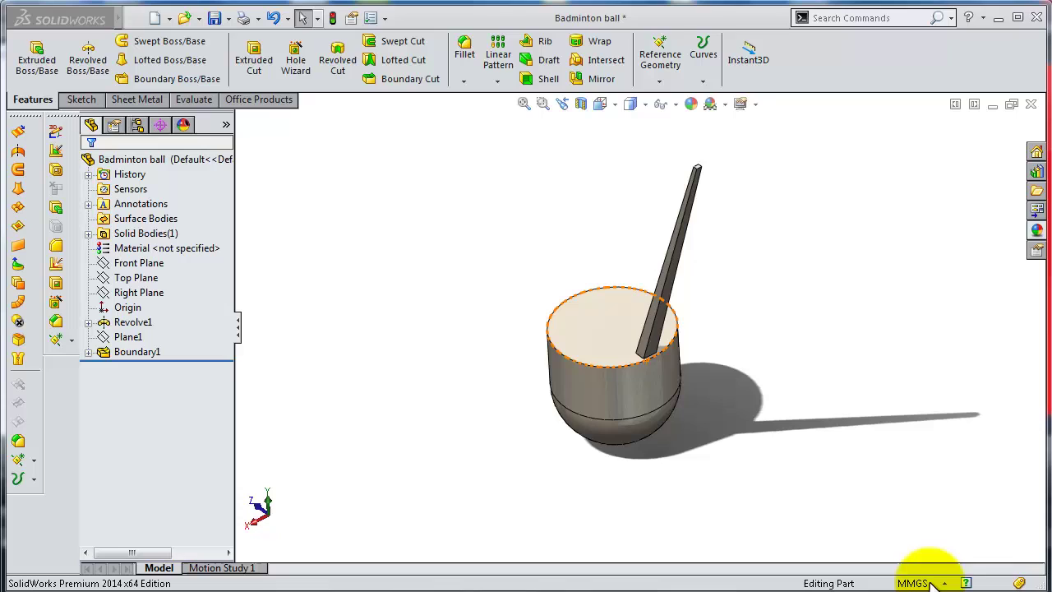
Circularly pattern Boundary1 16 times over 360° about the cork's round face
left_click(496, 81)
left_click(513, 110)
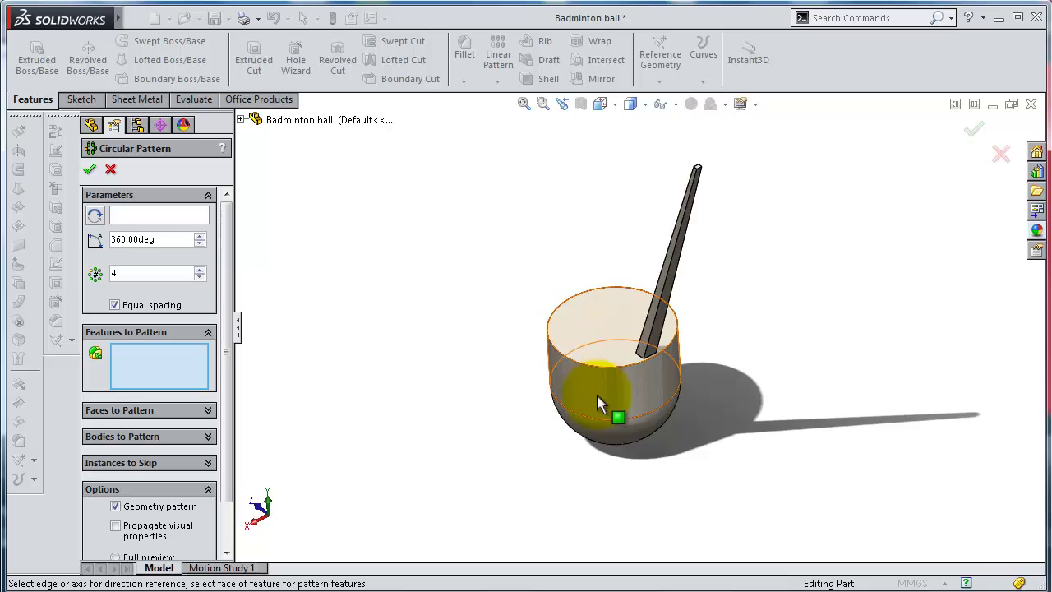
left_click(140, 214)
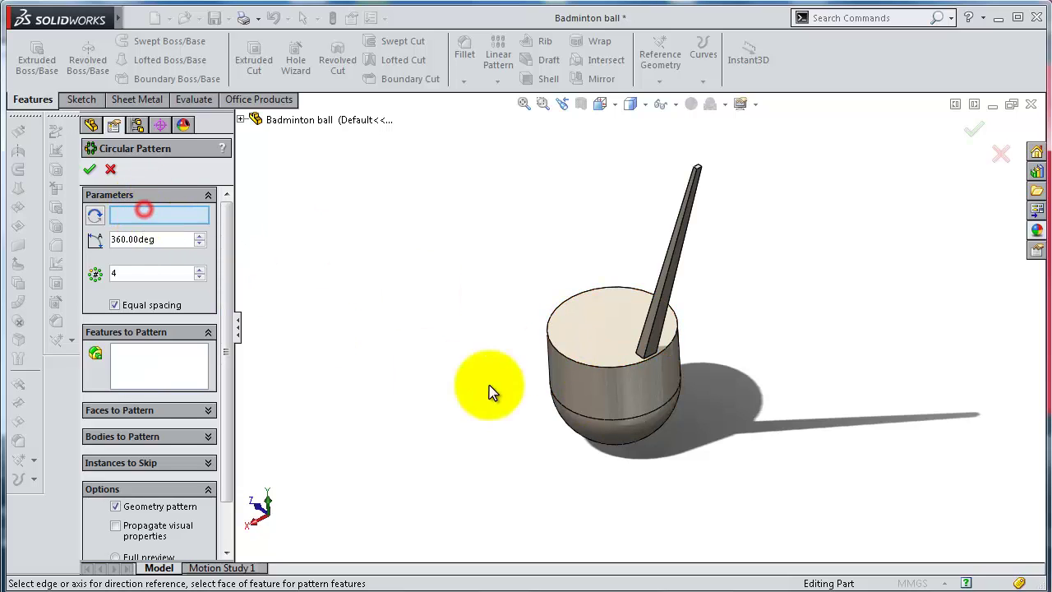
left_click(580, 395)
left_click(135, 370)
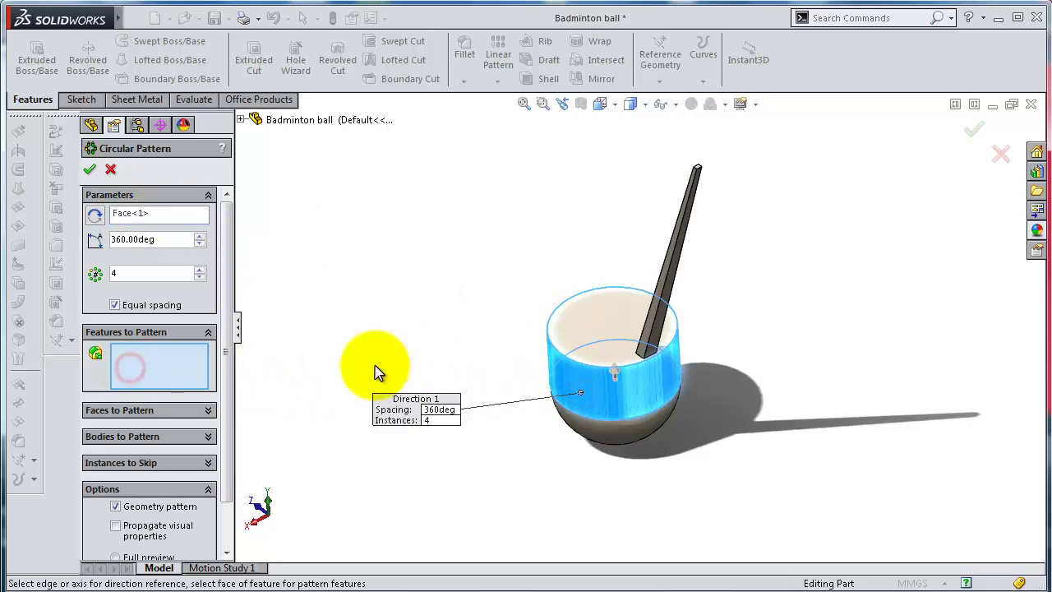
left_click(687, 237)
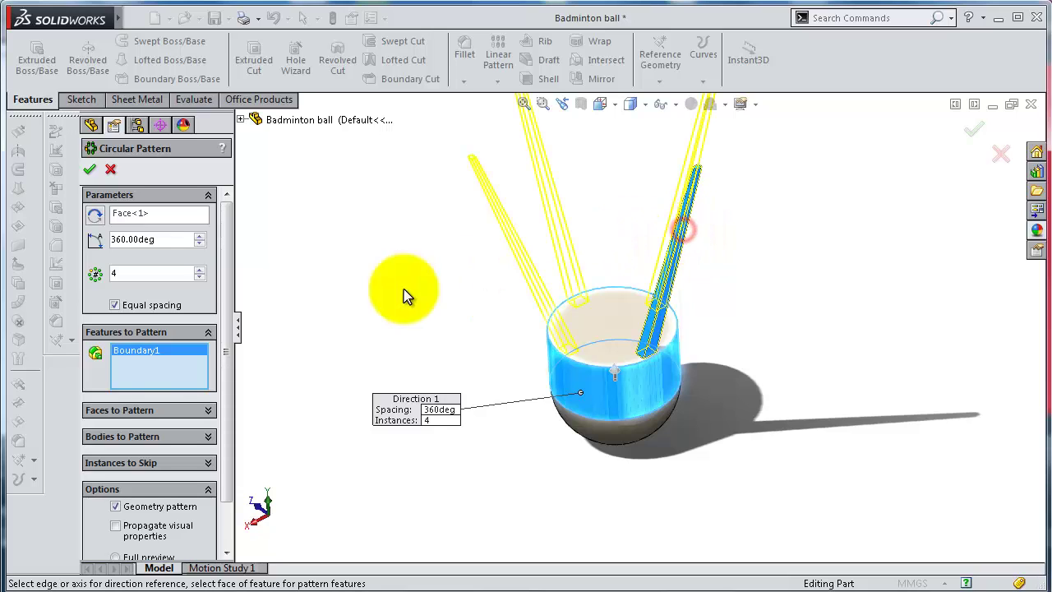
left_click(113, 271)
type("16")
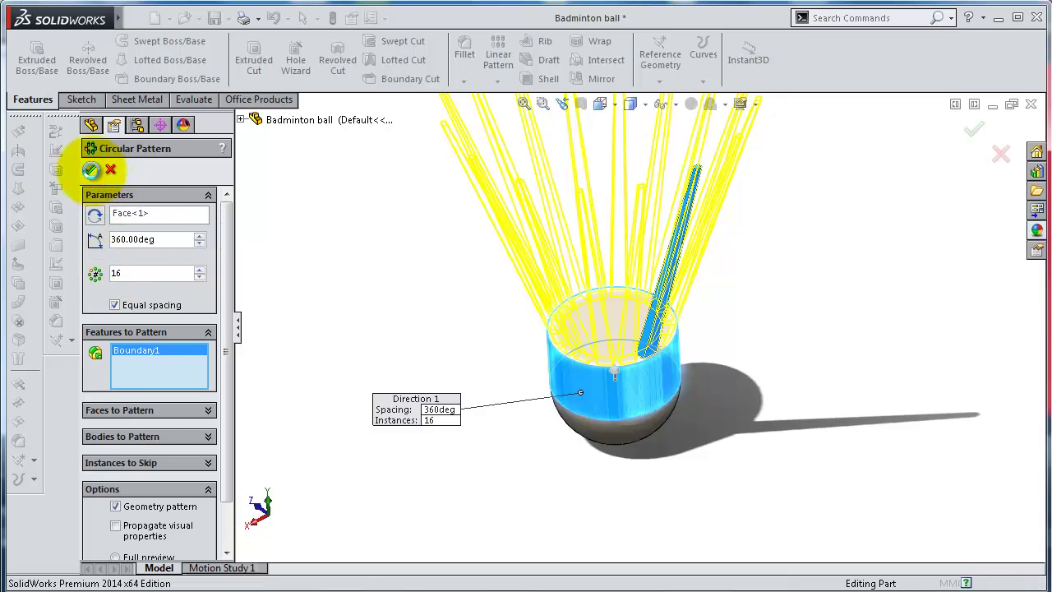
left_click(91, 170)
mouse_move(645, 371)
middle_mouse_down()
mouse_move(675, 273)
mouse_move(733, 352)
mouse_move(634, 288)
mouse_move(685, 282)
mouse_move(742, 329)
mouse_move(655, 269)
middle_mouse_up()
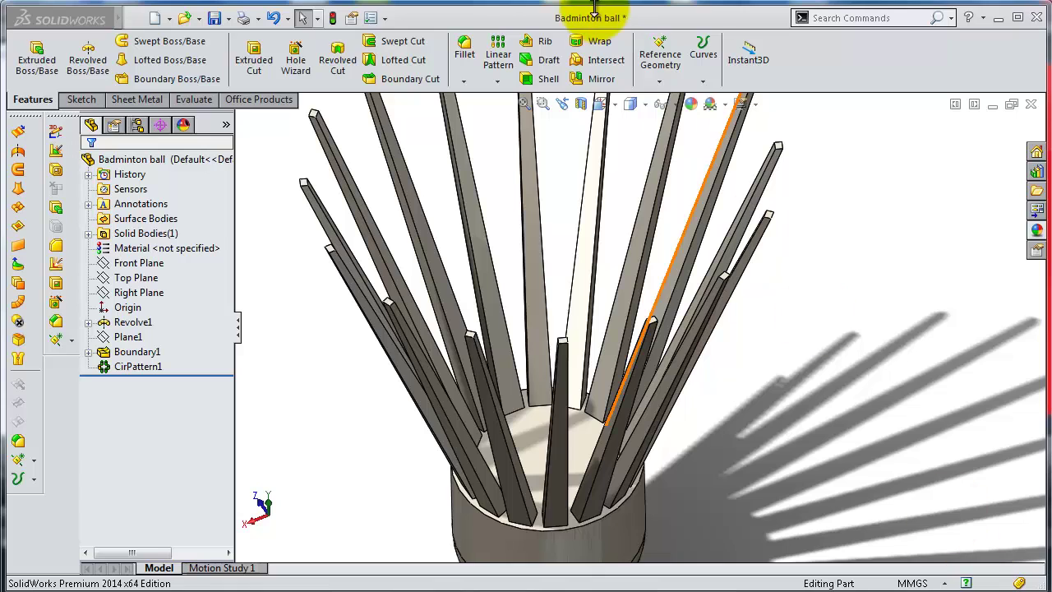
Create Plane2 using a shaft edge and a shaft vertex as references
left_click(660, 81)
left_click(666, 96)
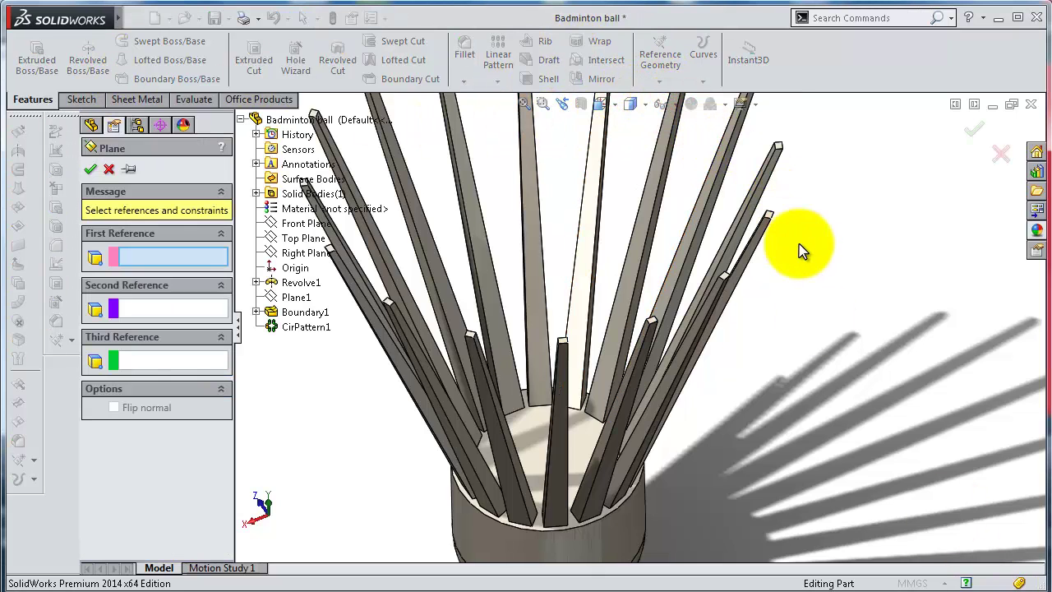
mouse_move(798, 242)
middle_mouse_down()
mouse_move(805, 237)
mouse_move(771, 206)
mouse_move(803, 206)
mouse_move(791, 252)
middle_mouse_up()
scroll(770, 235, "down", 2)
scroll(583, 238, "down", 3)
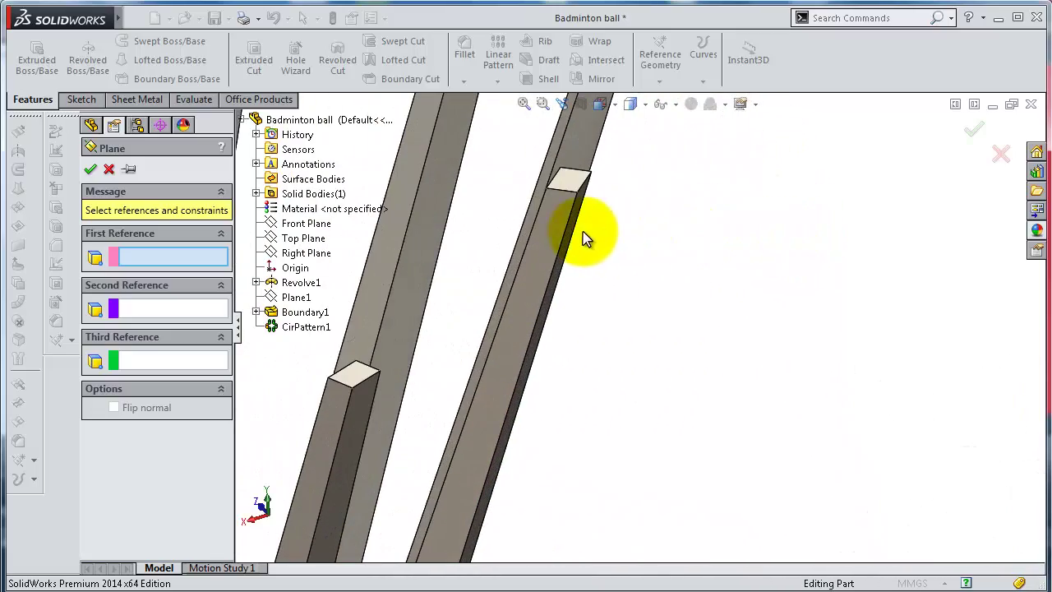
left_click(570, 226)
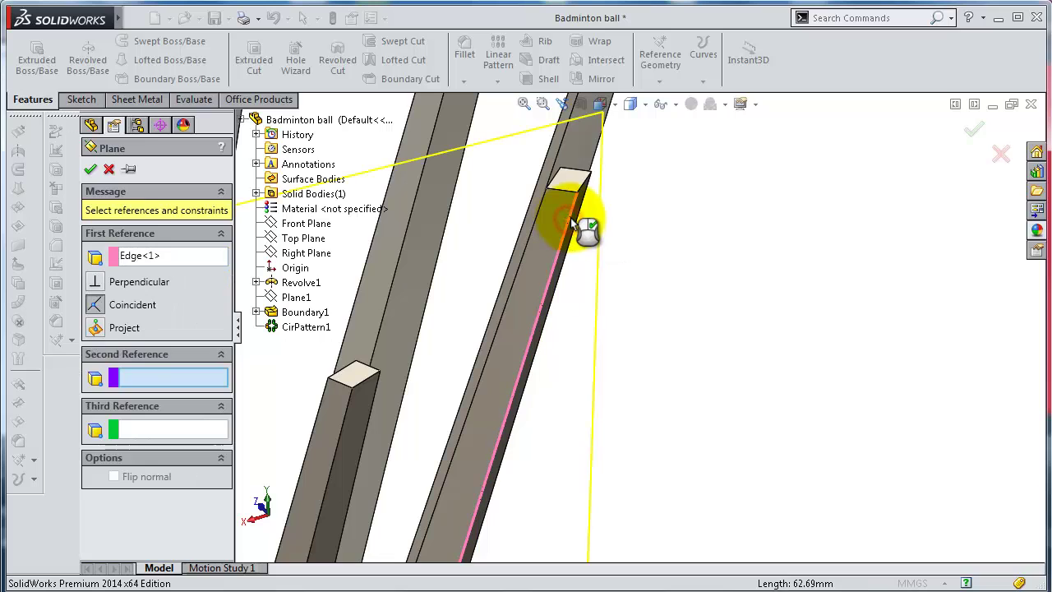
mouse_move(602, 226)
middle_mouse_down()
mouse_move(646, 301)
mouse_move(663, 301)
mouse_move(657, 315)
middle_mouse_up()
mouse_move(653, 392)
middle_mouse_down()
mouse_move(663, 404)
mouse_move(548, 424)
middle_mouse_up()
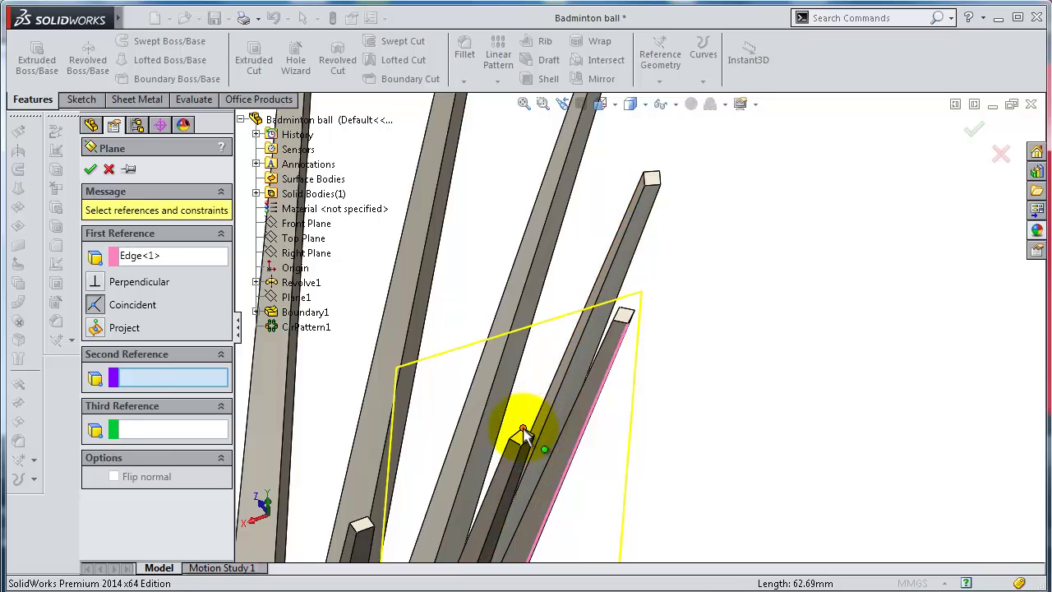
left_click(522, 433)
right_click(533, 434)
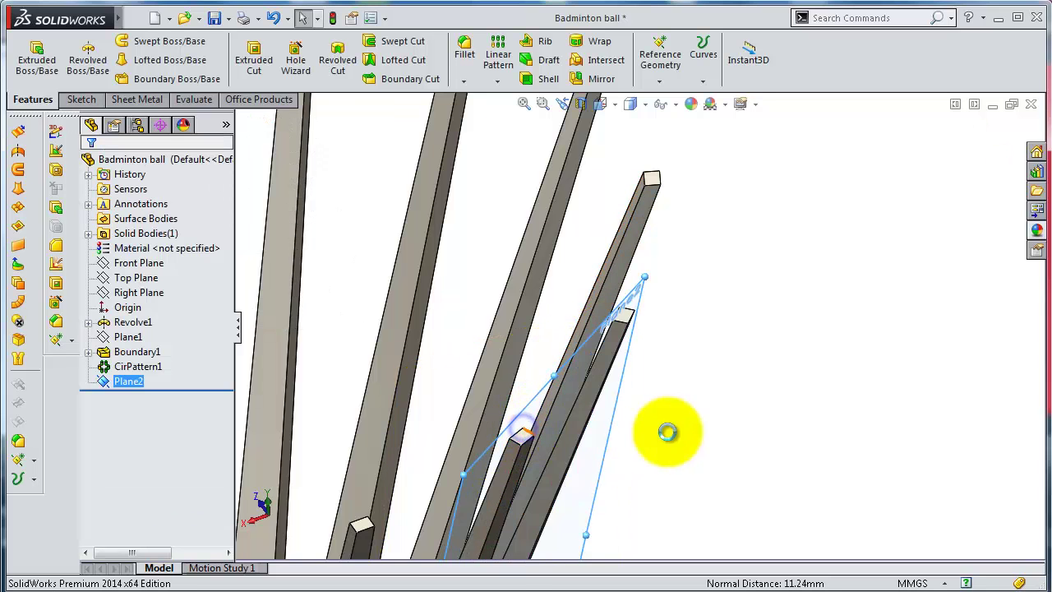
mouse_move(670, 434)
middle_mouse_down()
mouse_move(674, 447)
mouse_move(639, 371)
mouse_move(639, 404)
mouse_move(699, 400)
mouse_move(608, 388)
mouse_move(532, 400)
mouse_move(477, 442)
mouse_move(602, 475)
mouse_move(615, 465)
mouse_move(616, 482)
middle_mouse_up()
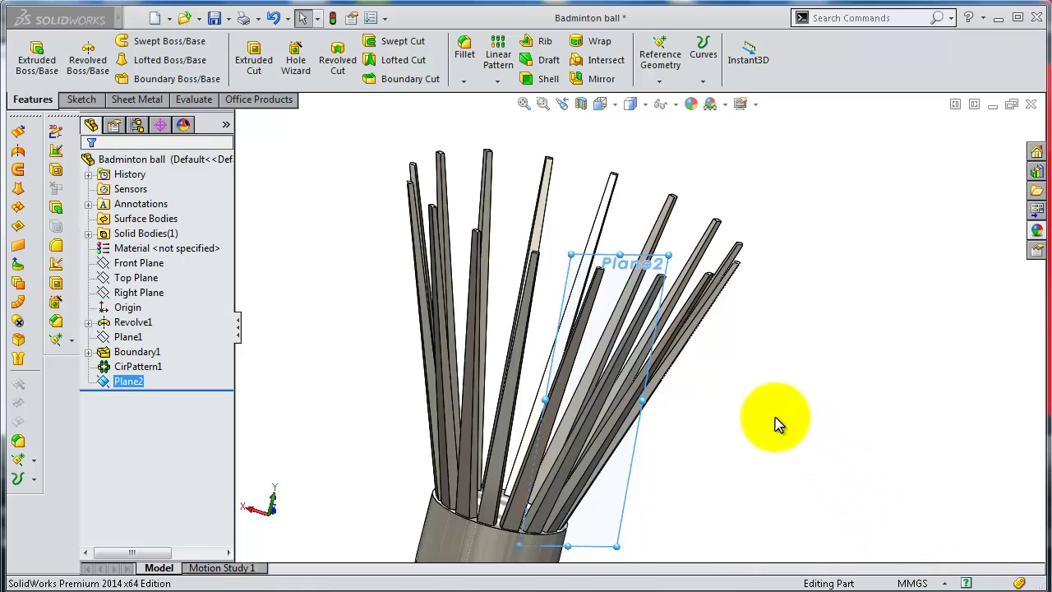
middle_click_drag(776, 423, 779, 441)
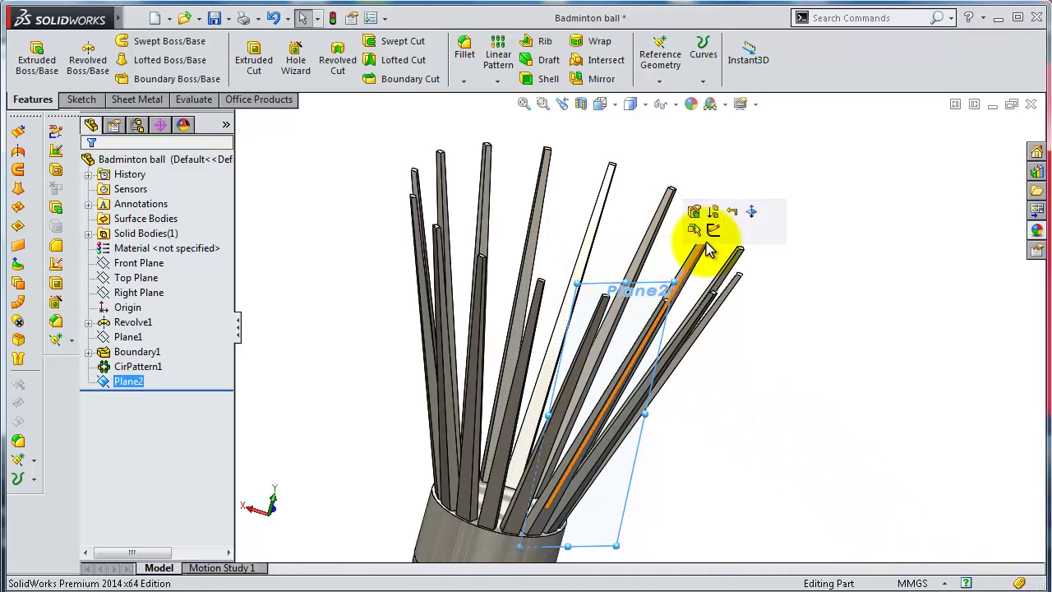
Open Sketch4 on Plane2, view it Normal To, and enlarge Plane2's outline up and right
left_click(712, 229)
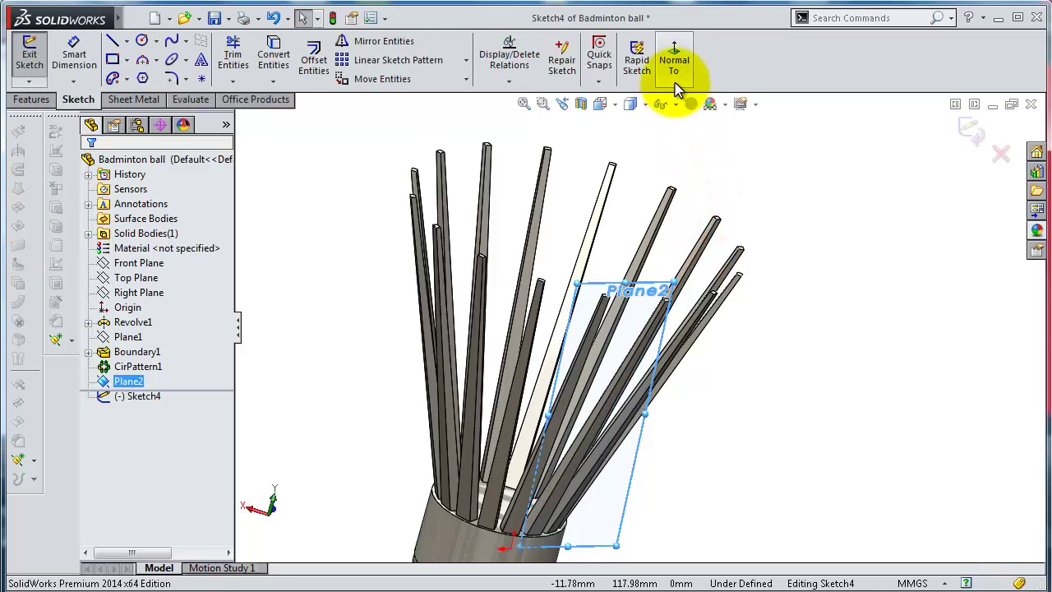
left_click(676, 87)
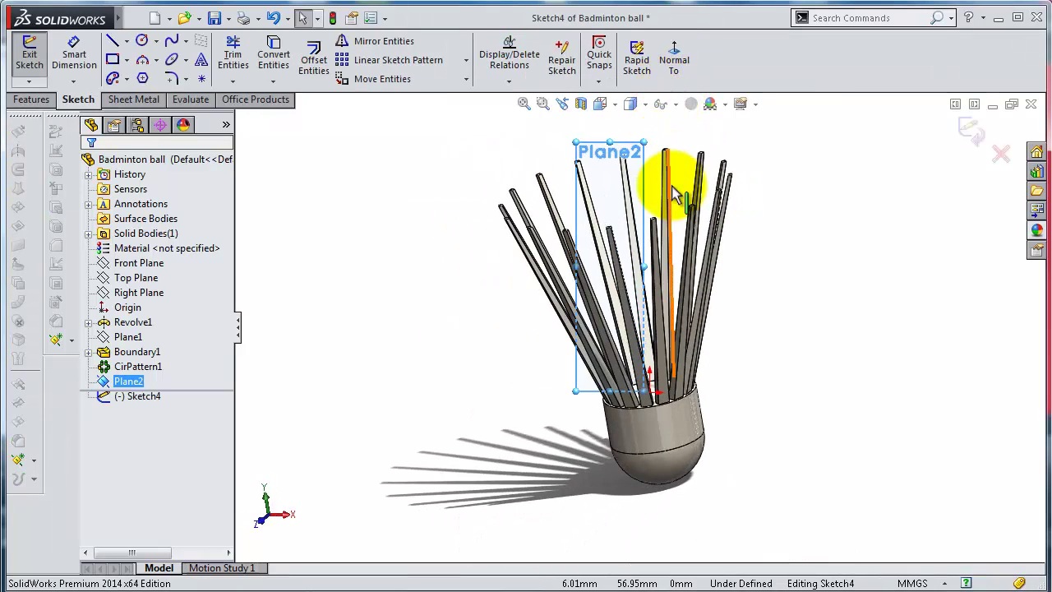
scroll(658, 194, "down", 2)
scroll(645, 192, "down", 2)
scroll(641, 191, "down", 3)
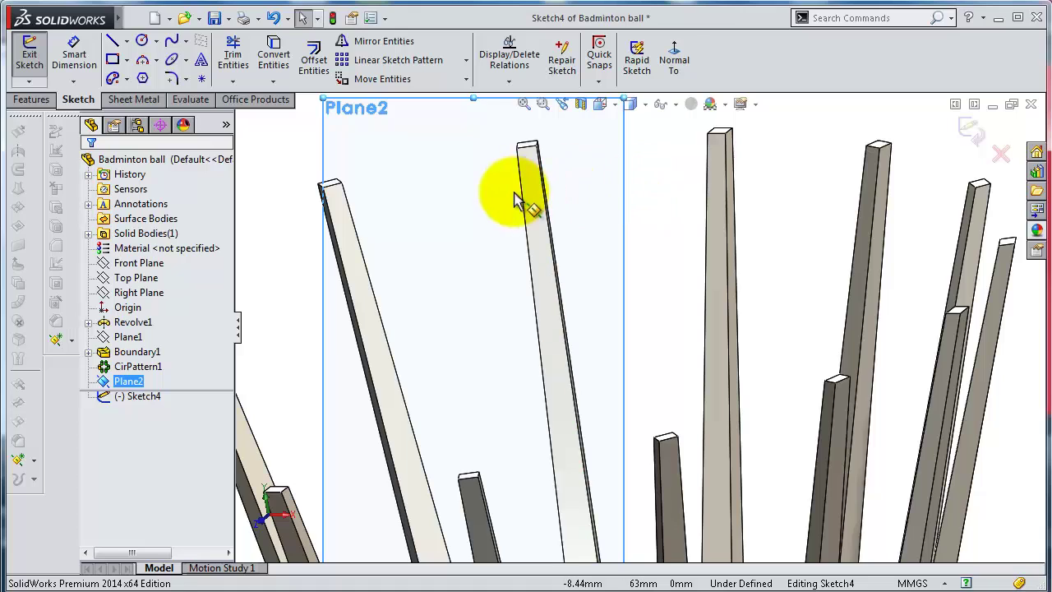
scroll(542, 176, "up", 2)
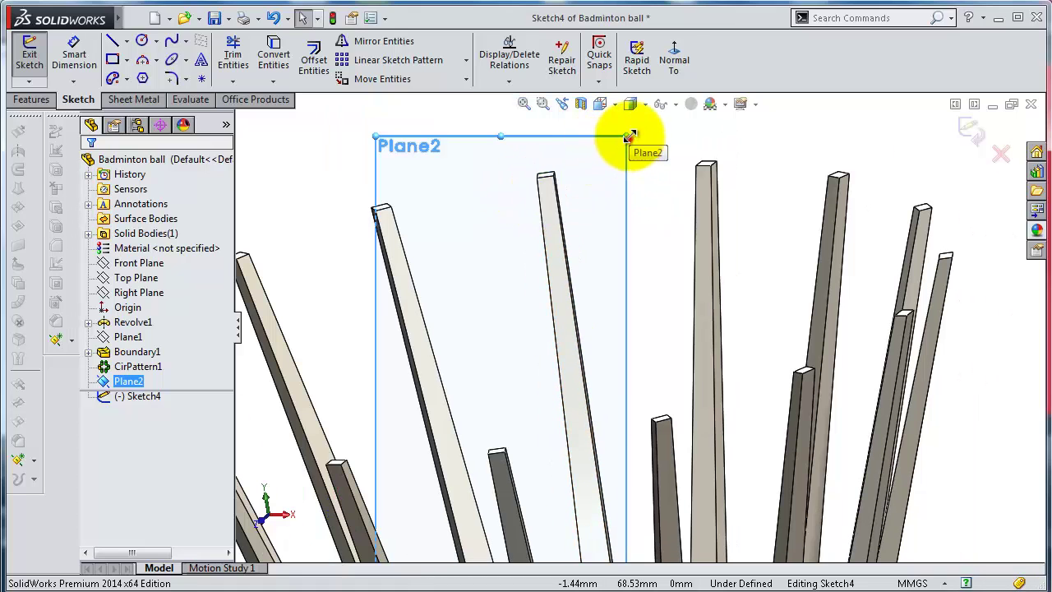
left_click_drag(629, 136, 660, 121)
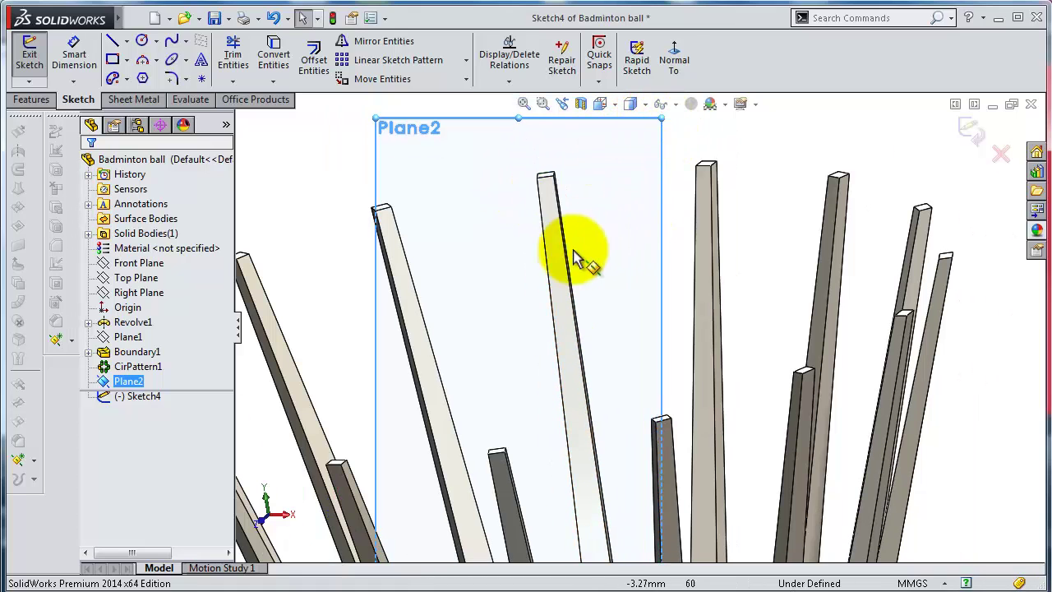
scroll(559, 255, "up", 1)
scroll(539, 246, "down", 2)
scroll(568, 259, "up", 1)
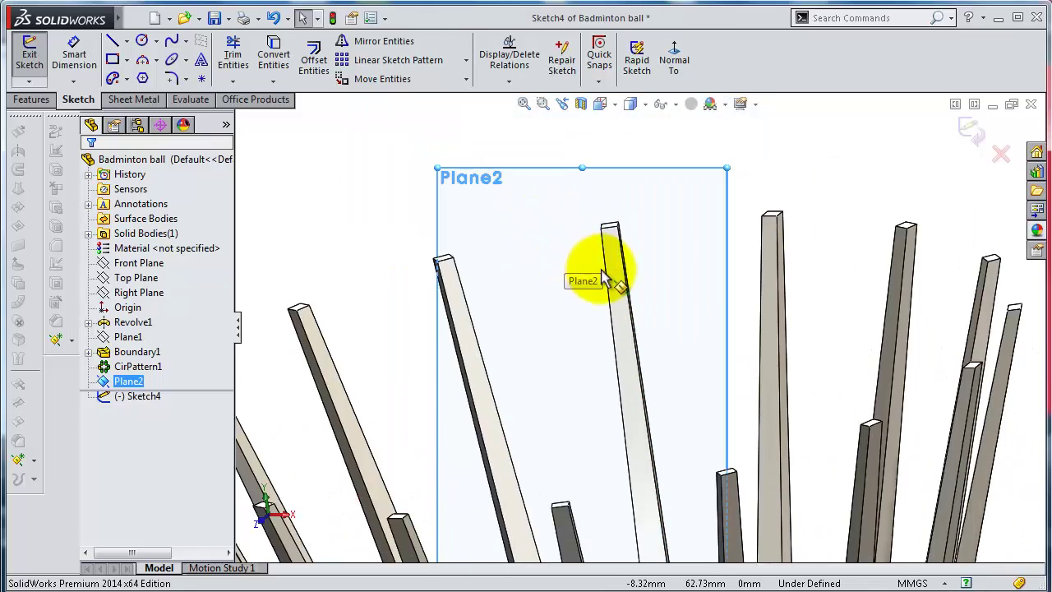
Discard the empty Sketch4 and open Plane2's definition to review its edge and vertex references
key("ctrl+z")
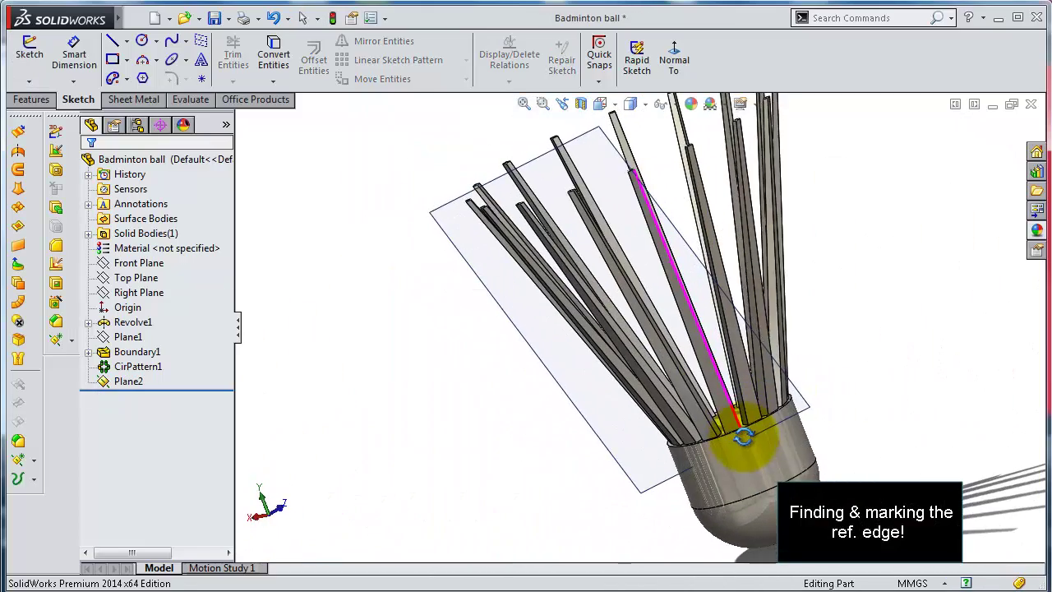
left_click(422, 364)
scroll(447, 270, "up", 2)
scroll(576, 270, "down", 3)
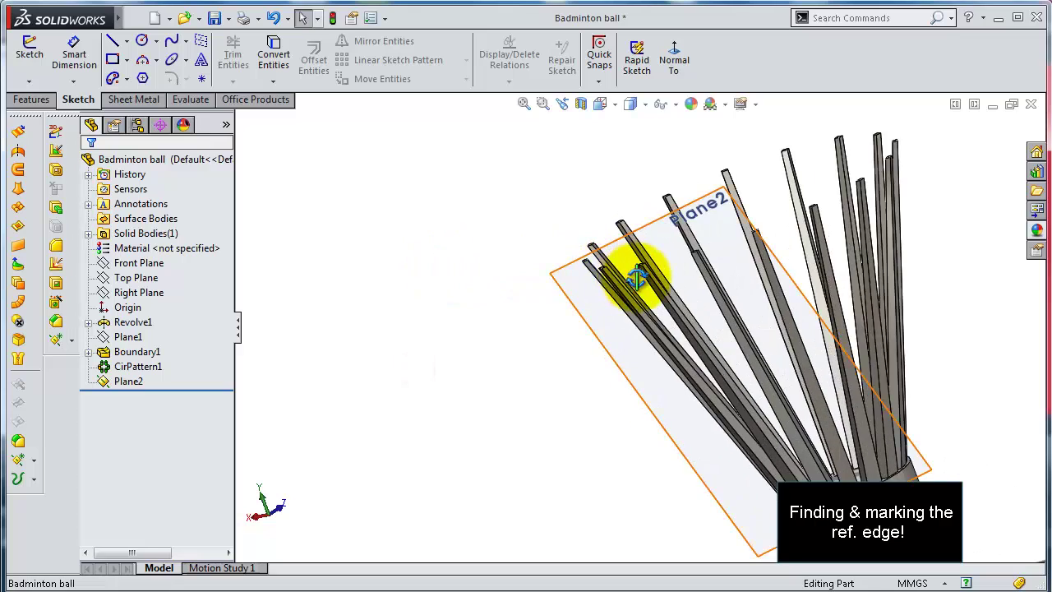
scroll(645, 292, "down", 1)
left_click(125, 381)
left_click(132, 367, "ctrl")
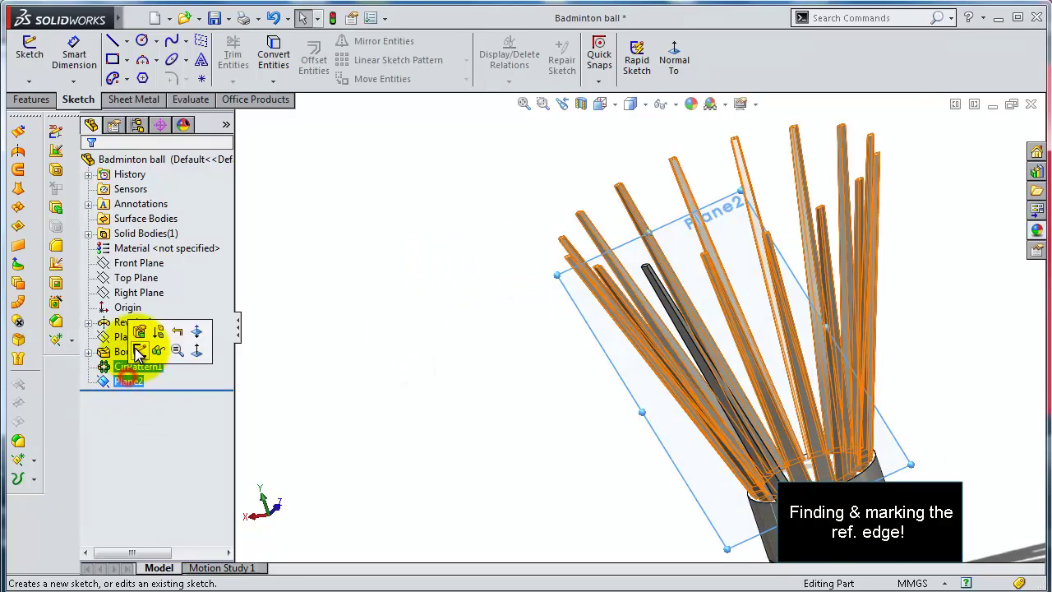
left_click(142, 337)
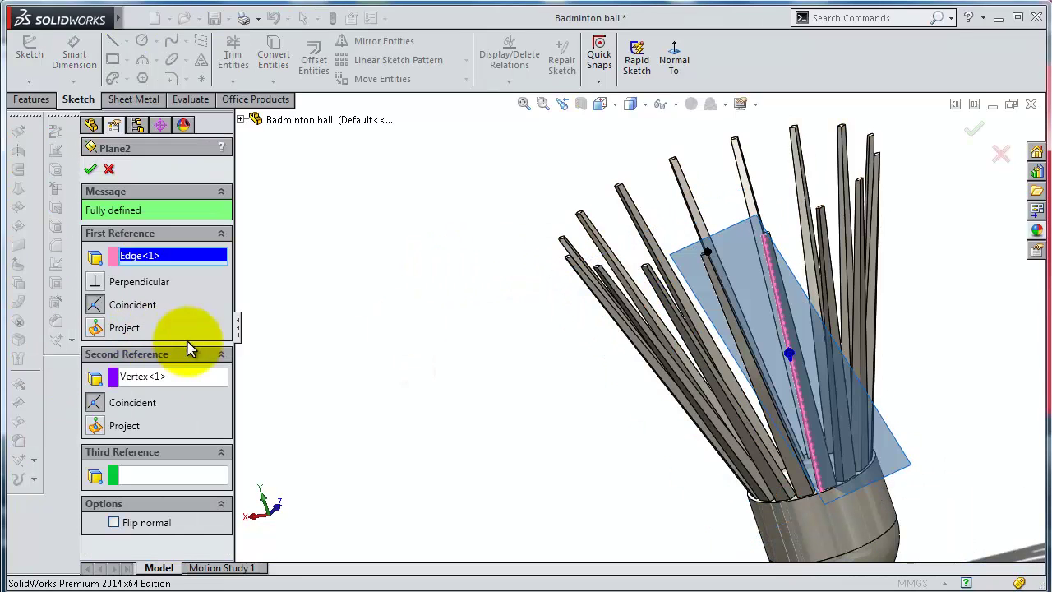
scroll(726, 345, "down", 3)
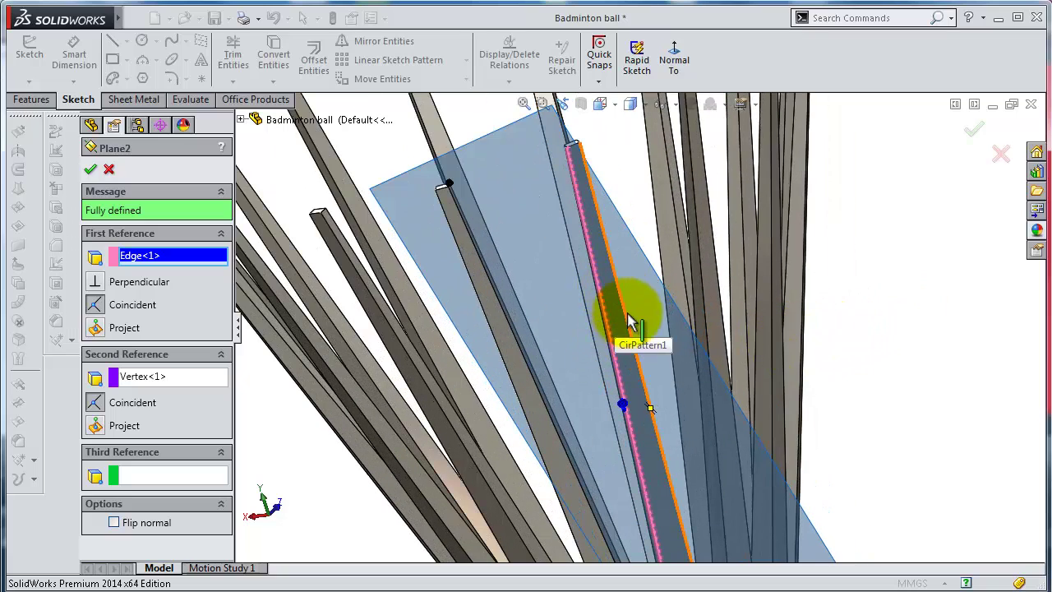
scroll(872, 210, "up", 1)
scroll(888, 214, "up", 1)
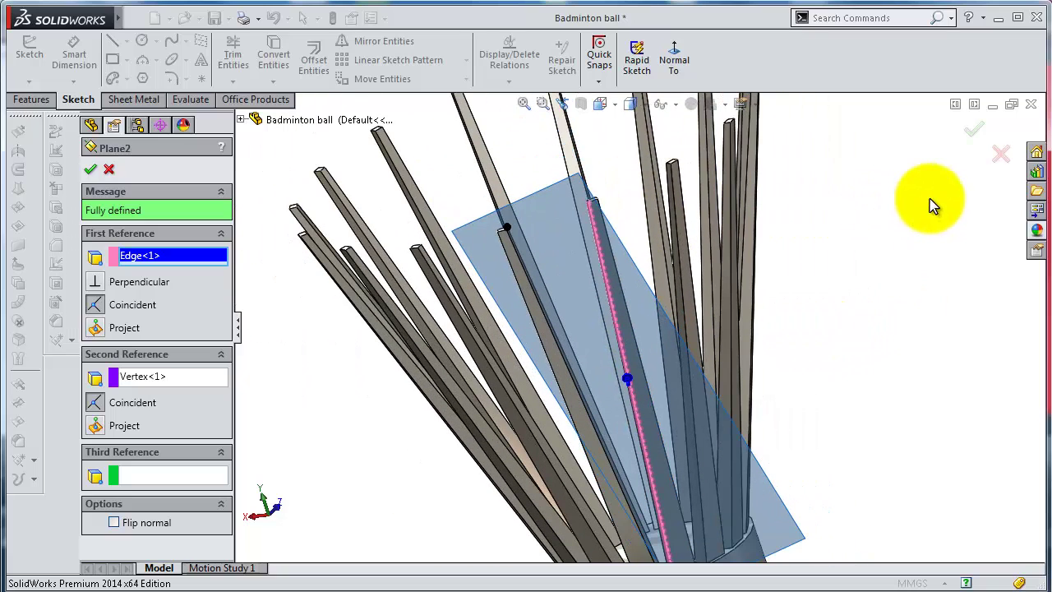
Close Plane2's definition unchanged and start a new sketch on the shaft's face
left_click(977, 139)
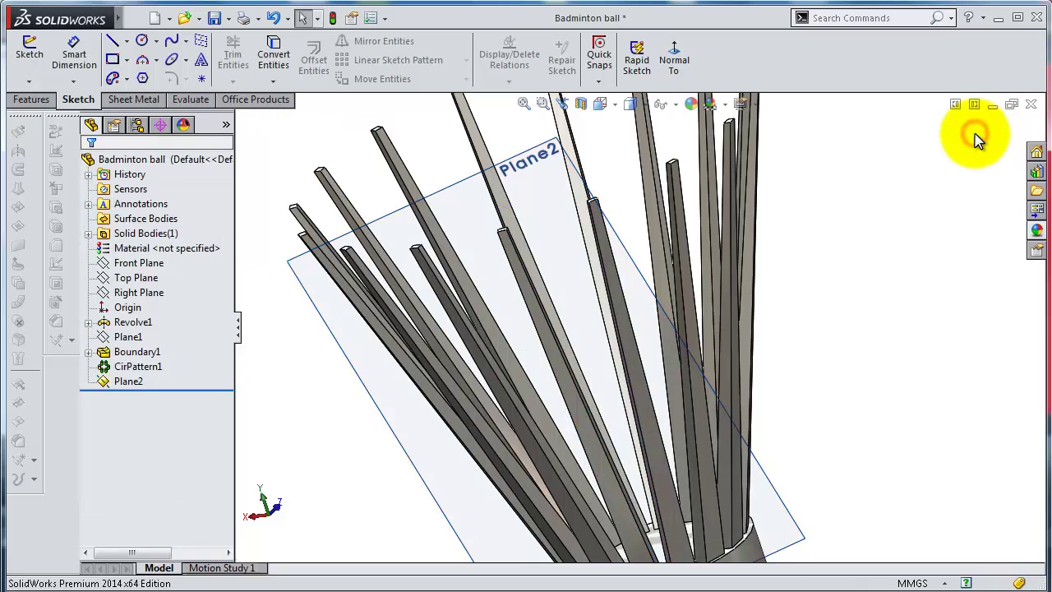
scroll(622, 188, "down", 1)
scroll(596, 247, "down", 2)
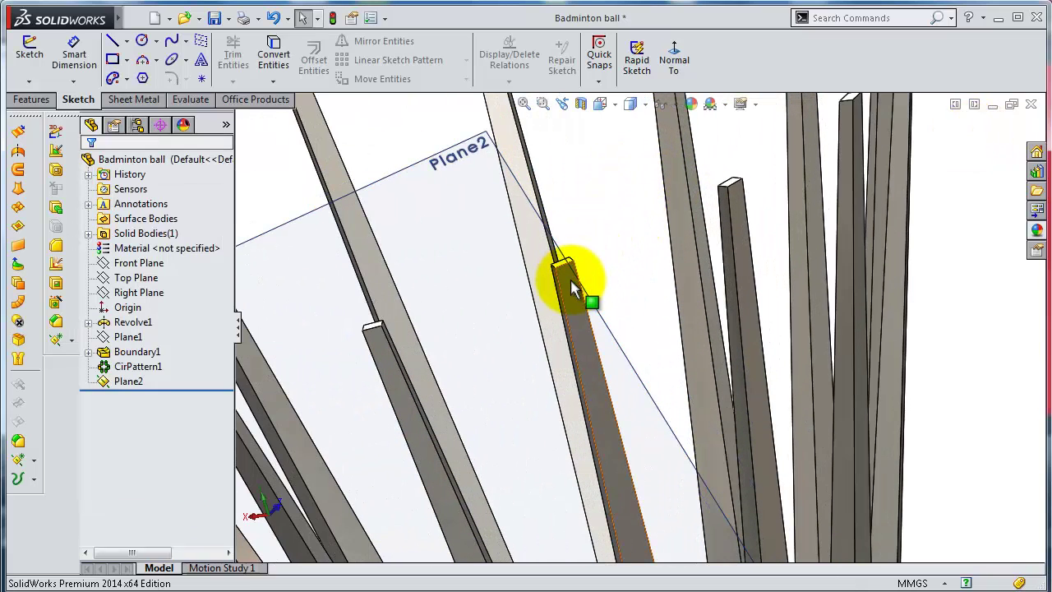
scroll(578, 282, "down", 1)
scroll(582, 267, "down", 2)
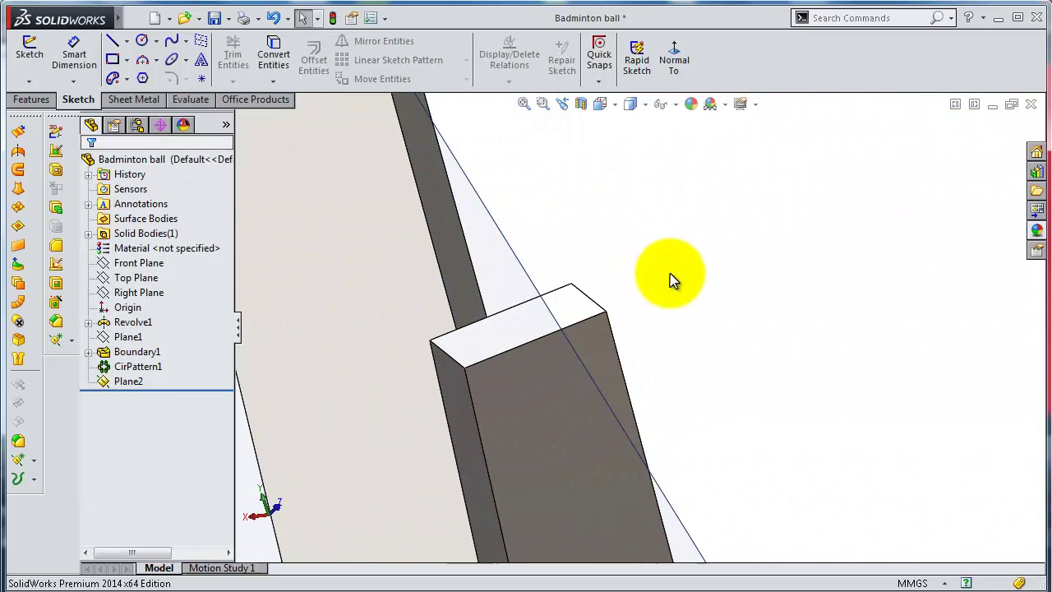
left_click(592, 332)
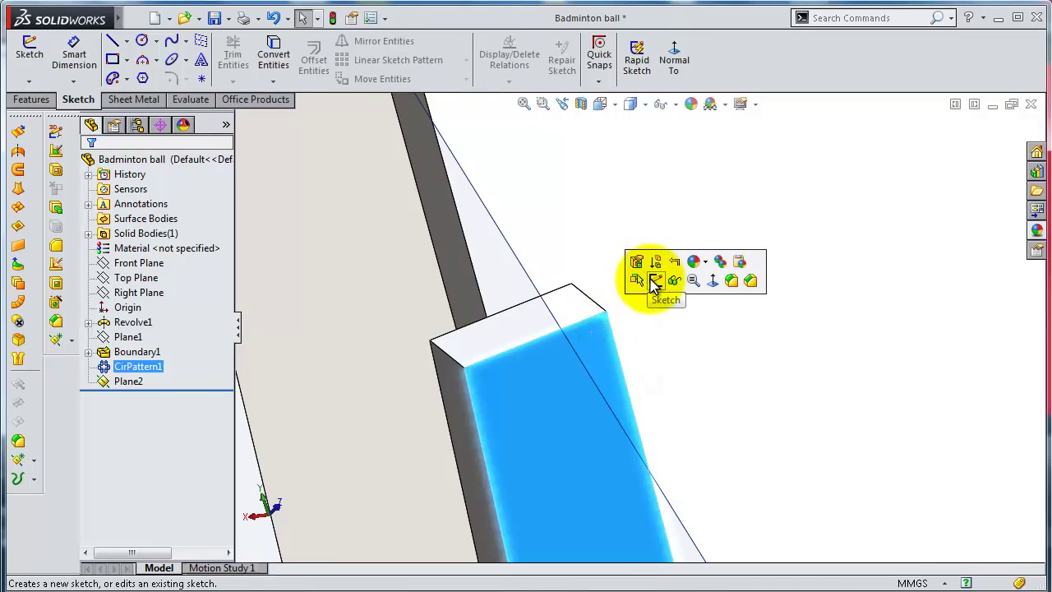
left_click(643, 279)
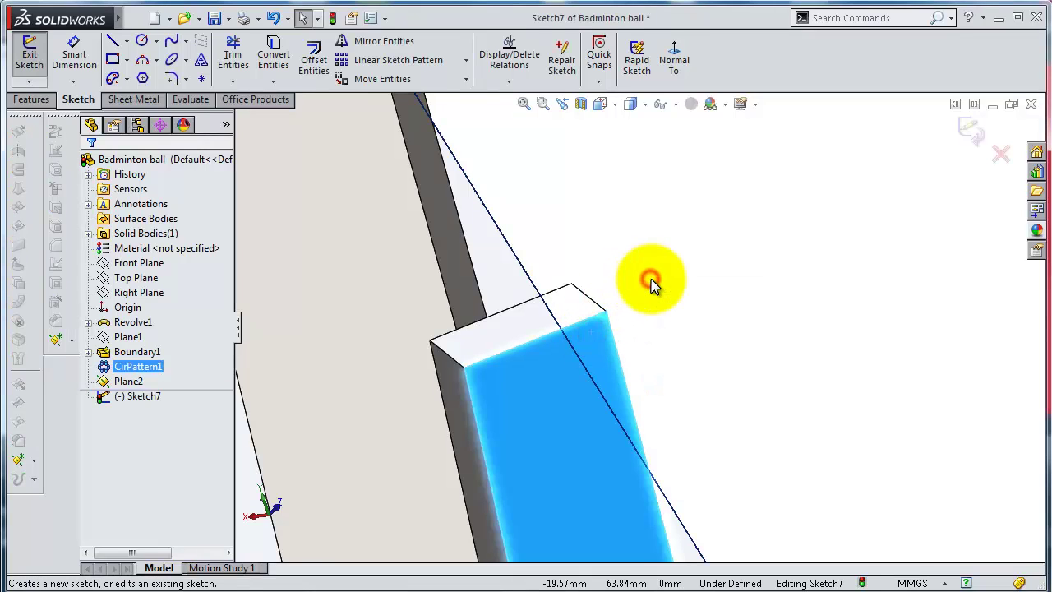
Draw a construction centerline from the shaft's lower corner up to its top
left_click(126, 40)
left_click(148, 74)
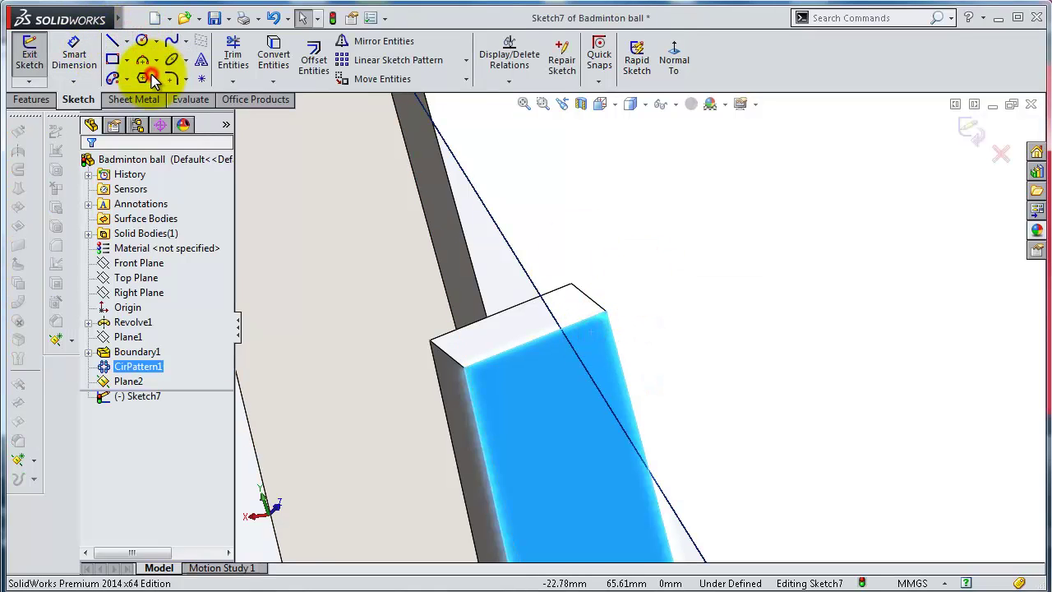
left_click(488, 487)
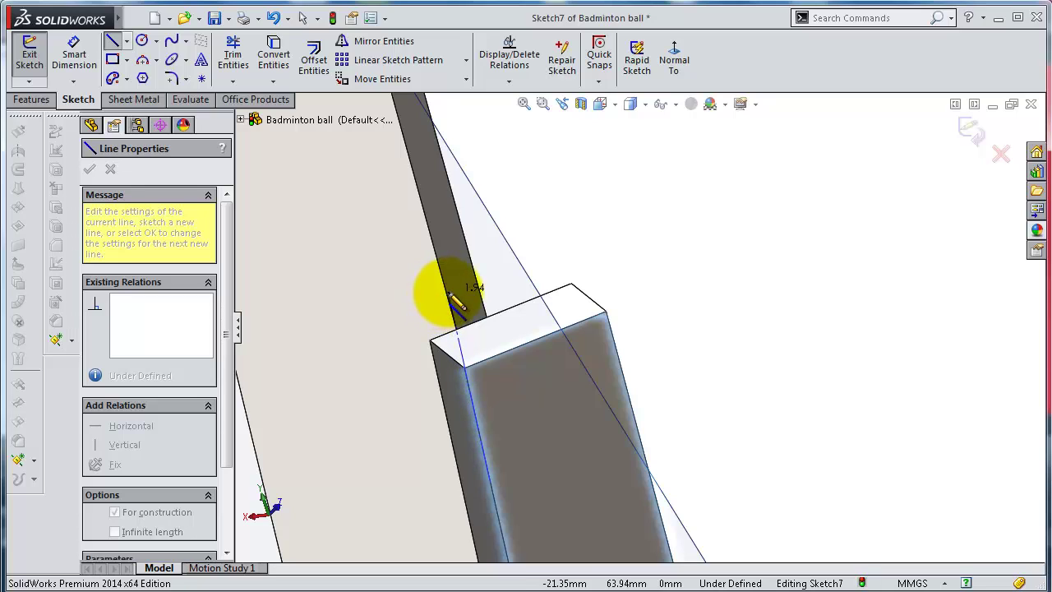
left_click(447, 292)
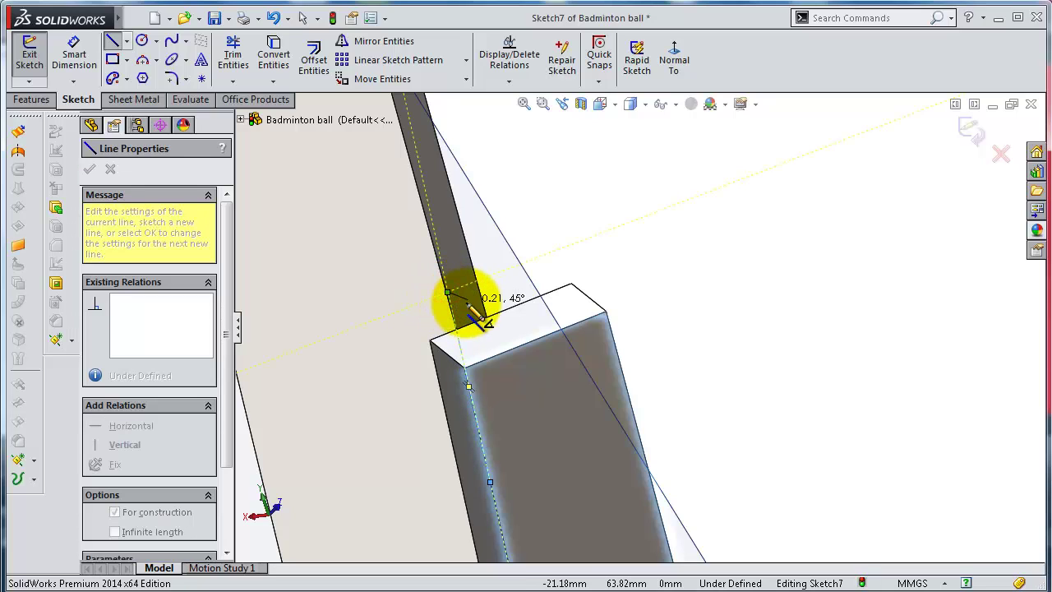
key("Escape")
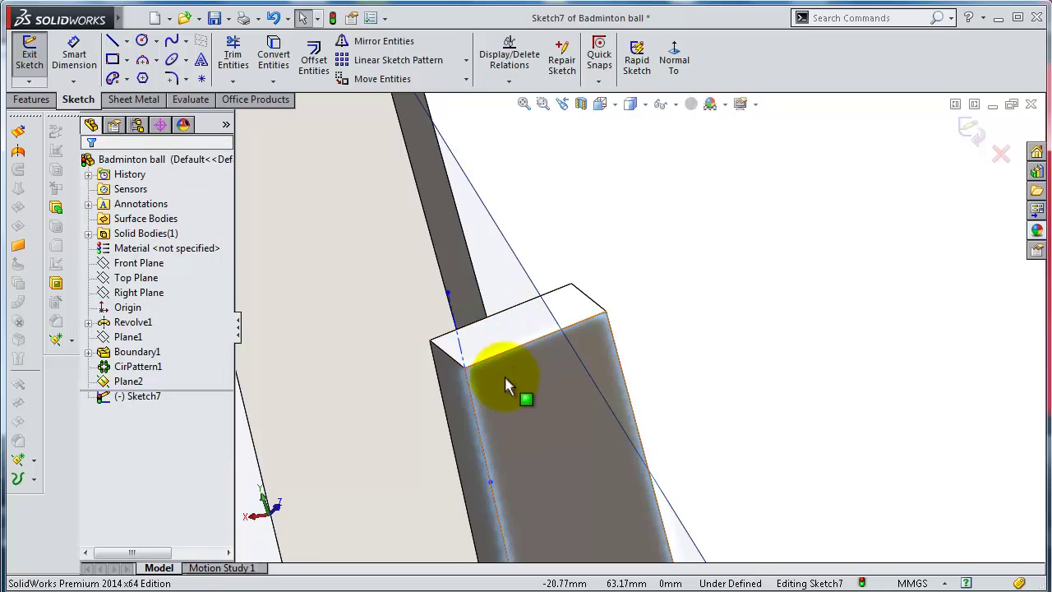
Make the centerline collinear with the shaft edge beside it
scroll(504, 376, "down", 2)
left_click(470, 388)
scroll(485, 411, "up", 2)
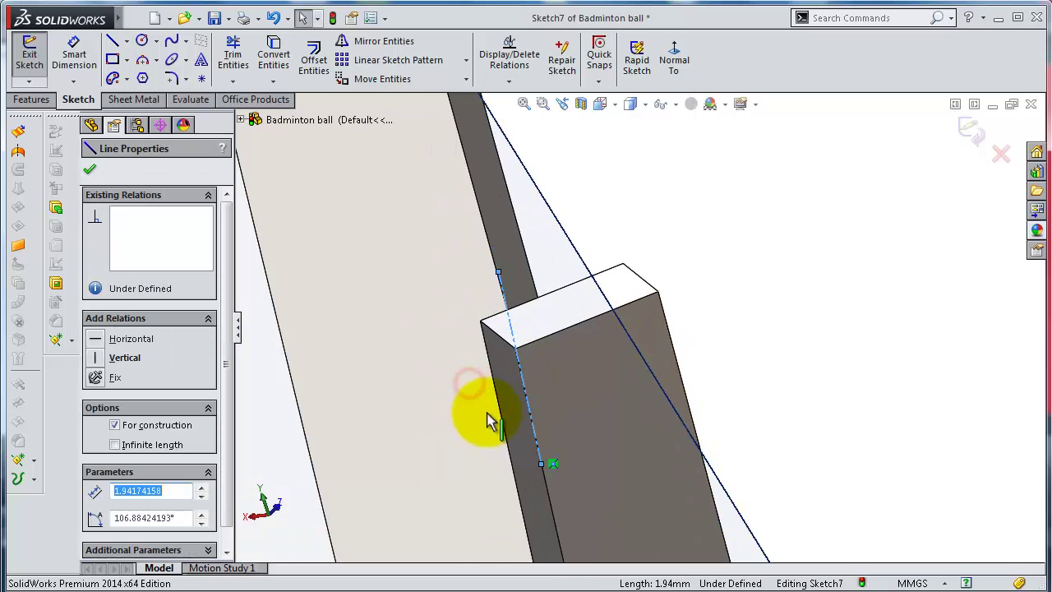
left_click(546, 488, "ctrl")
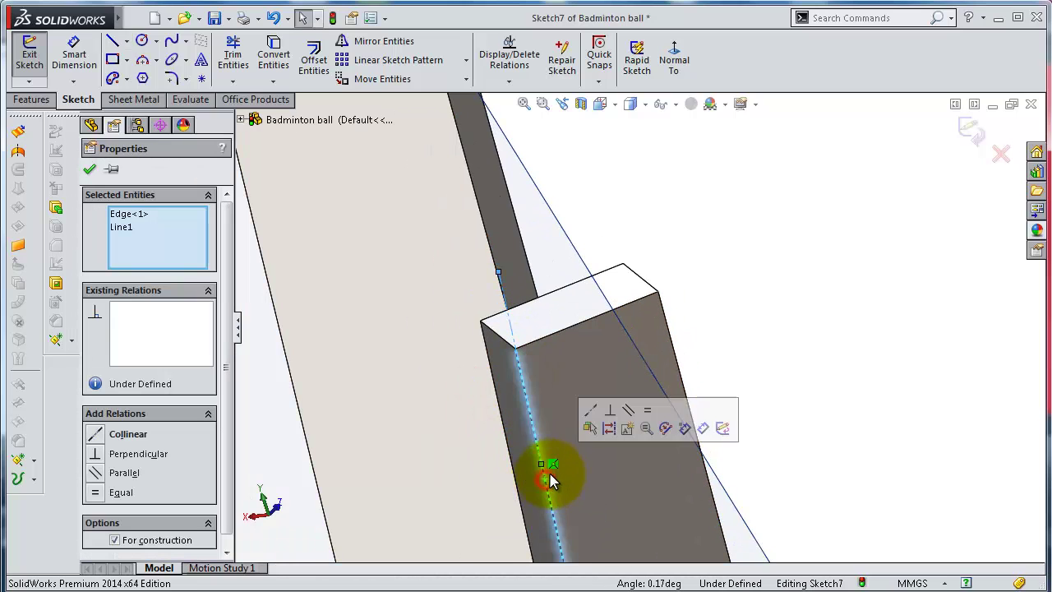
left_click(591, 409)
left_click(785, 323)
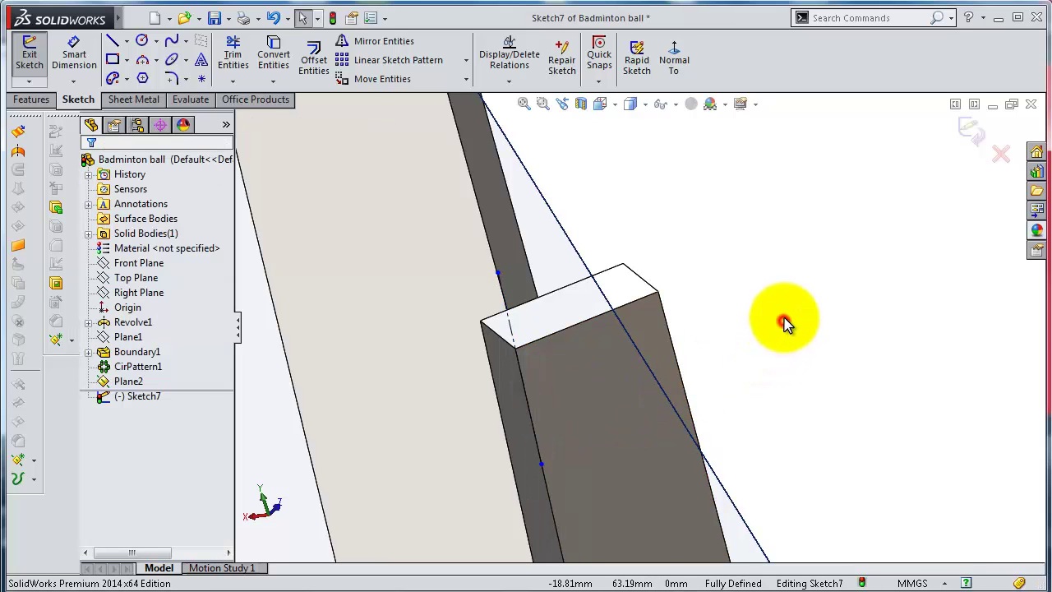
scroll(782, 319, "up", 1)
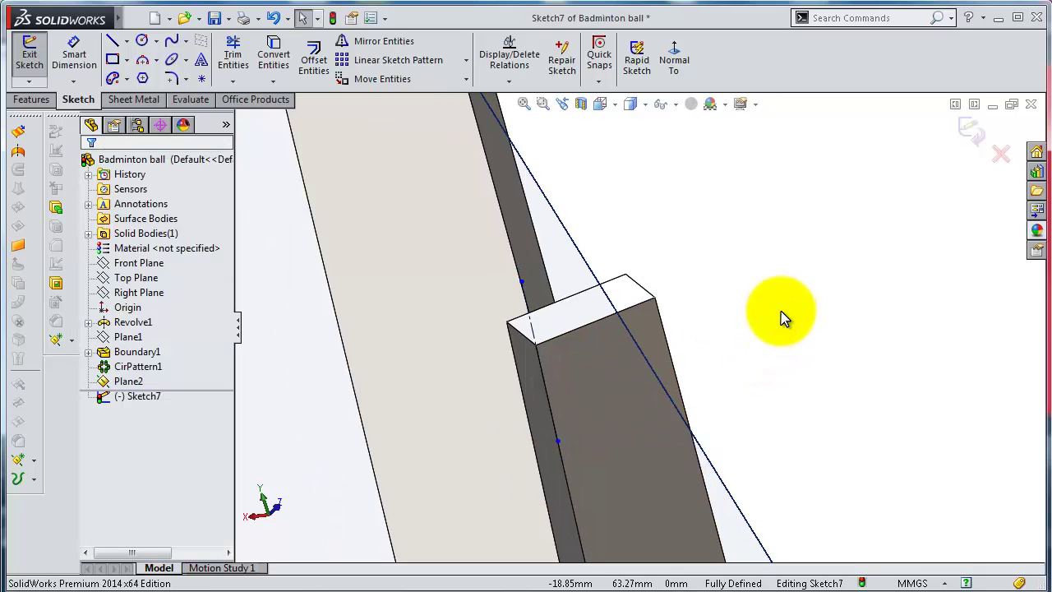
Exit Sketch7, then reopen it to add a sketch point at the shaft edge's end
left_click(974, 128)
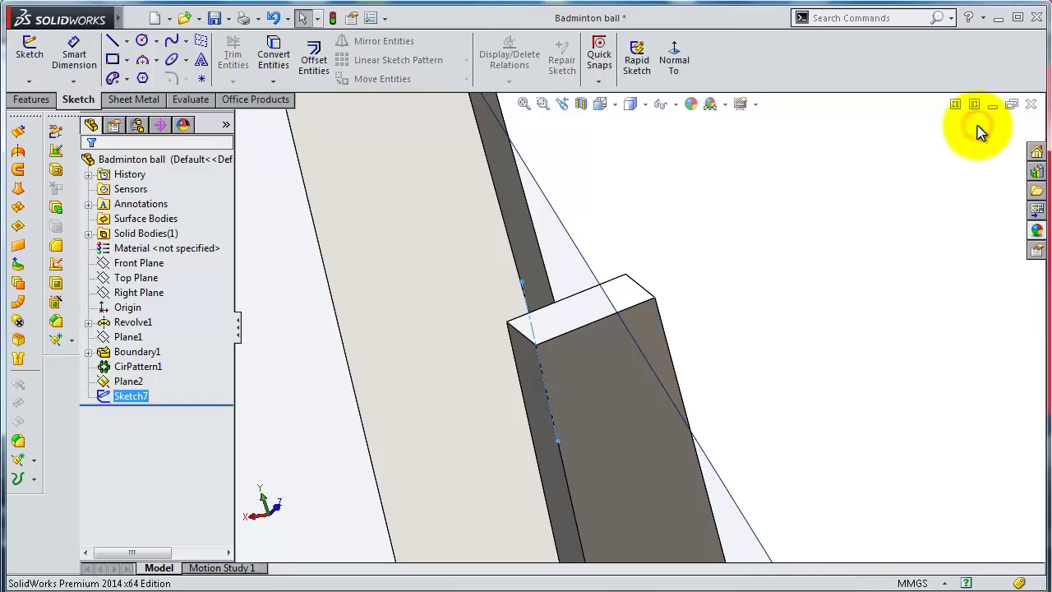
scroll(732, 318, "up", 1)
scroll(732, 318, "up", 1)
scroll(730, 319, "up", 1)
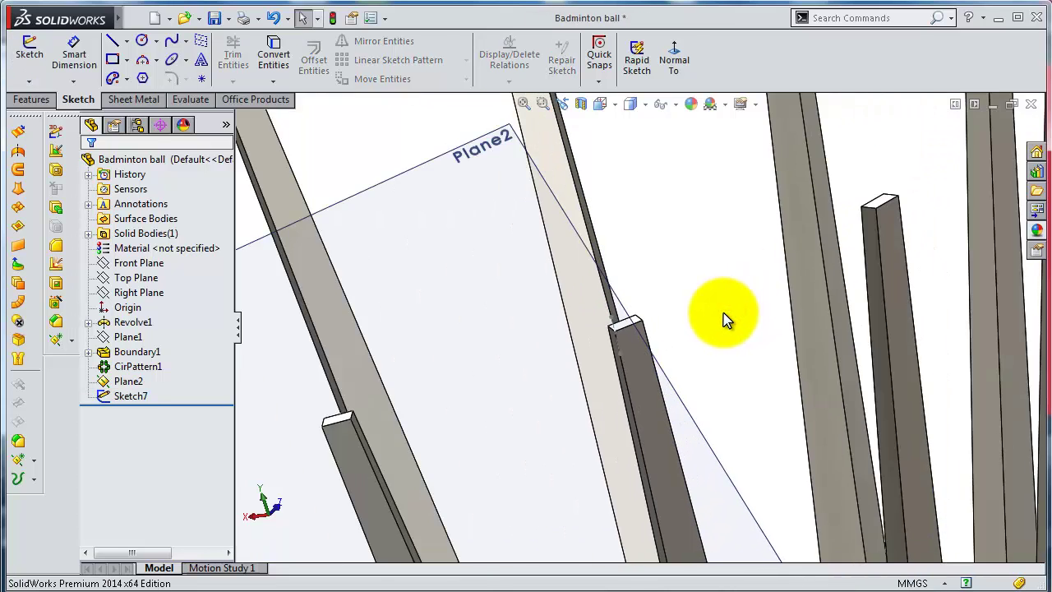
scroll(719, 329, "up", 1)
scroll(682, 391, "up", 2)
scroll(659, 366, "up", 1)
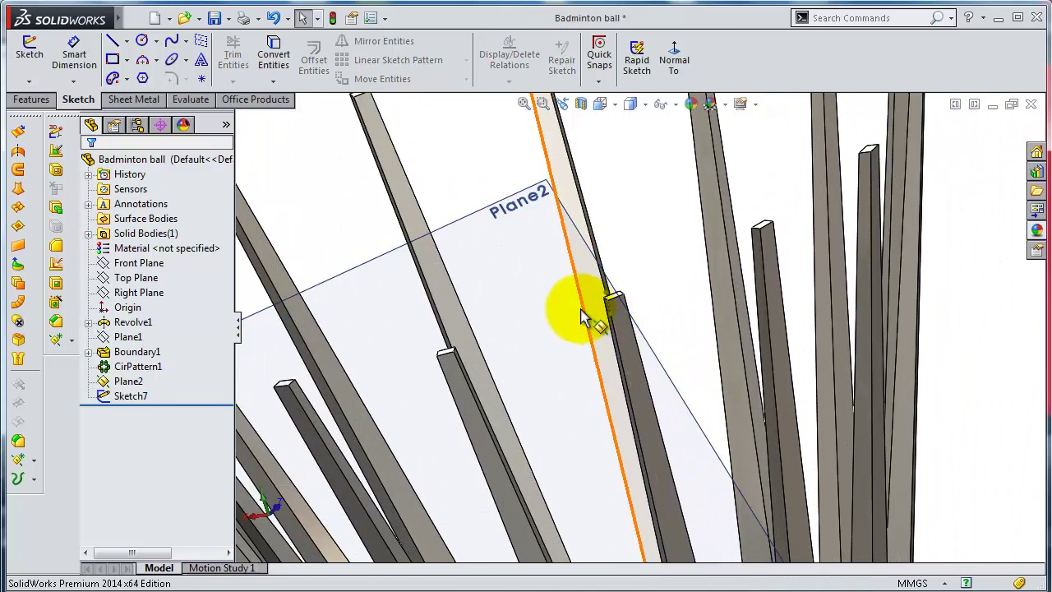
left_click(147, 381)
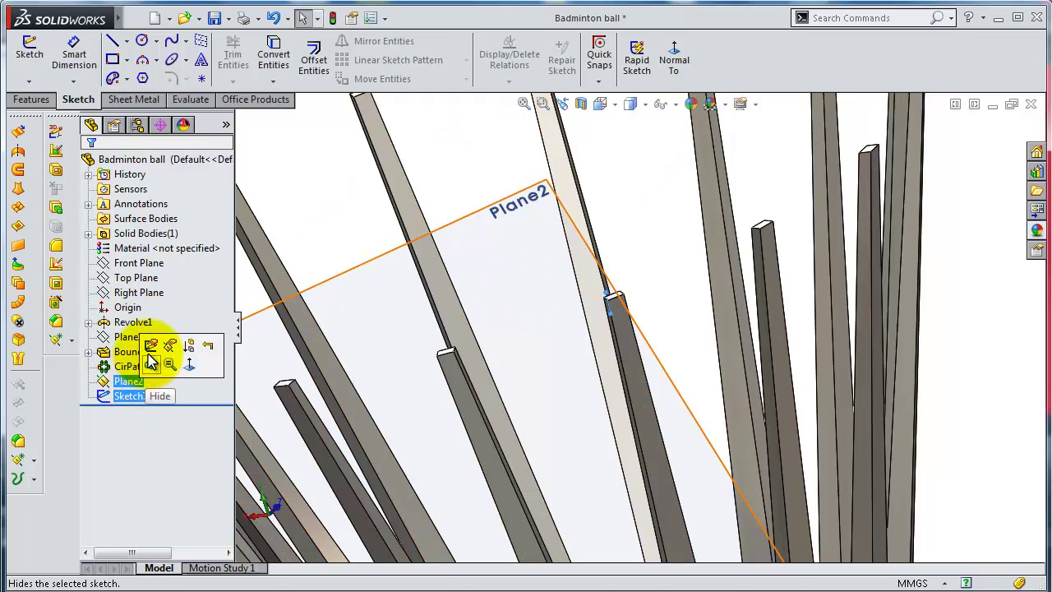
left_click(151, 346)
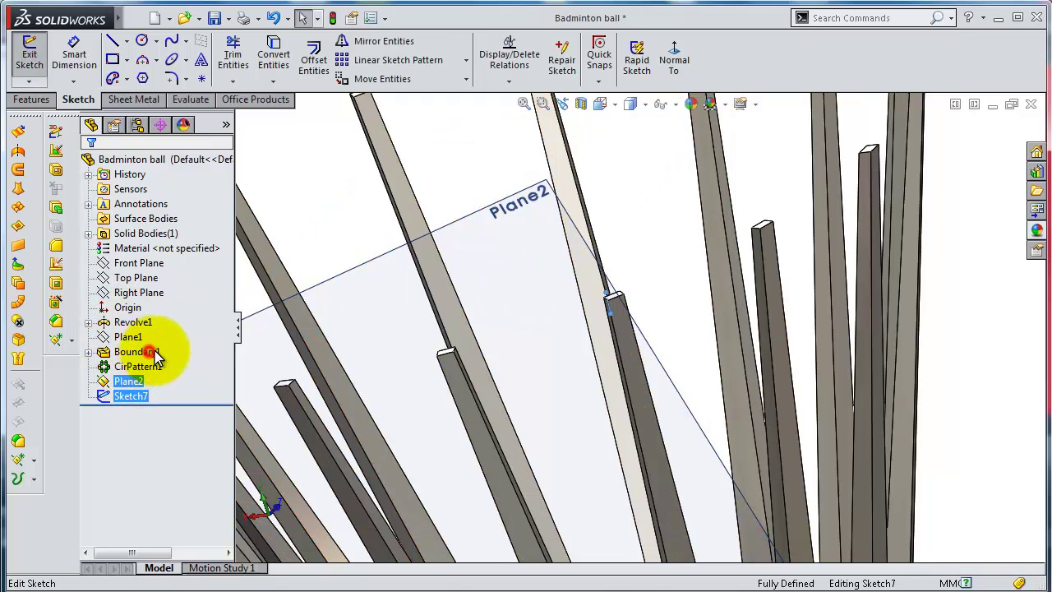
left_click(601, 289)
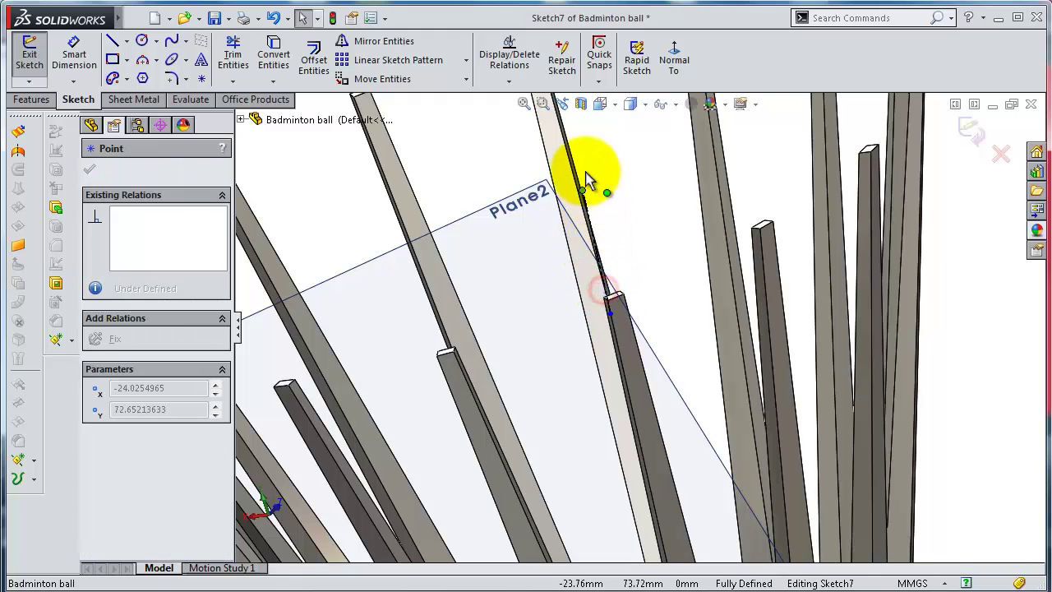
left_click(972, 129)
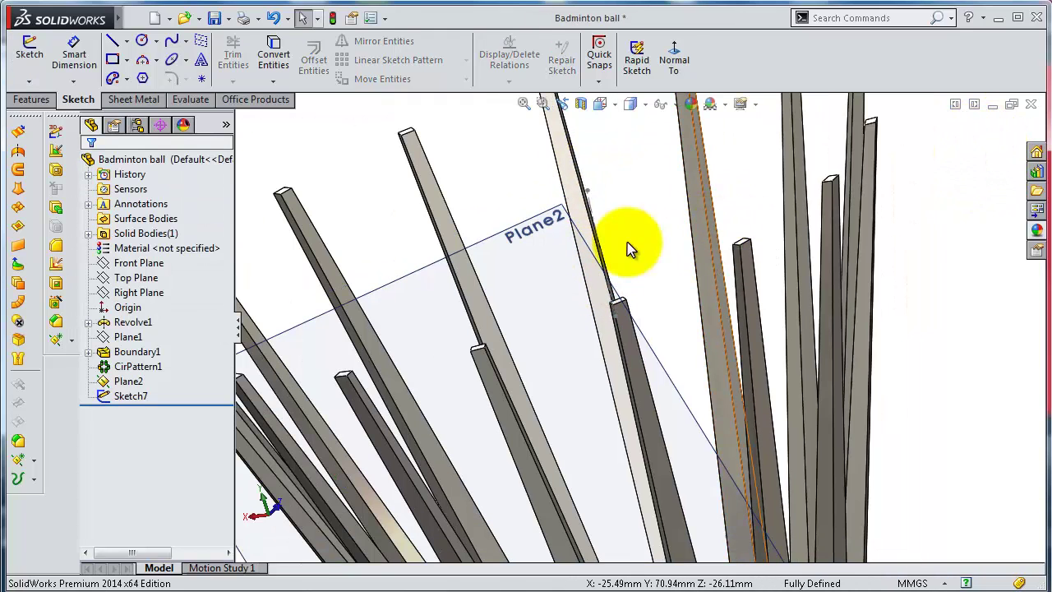
Select Plane2 in the model for the next sketch
left_click(136, 398)
left_click(159, 408)
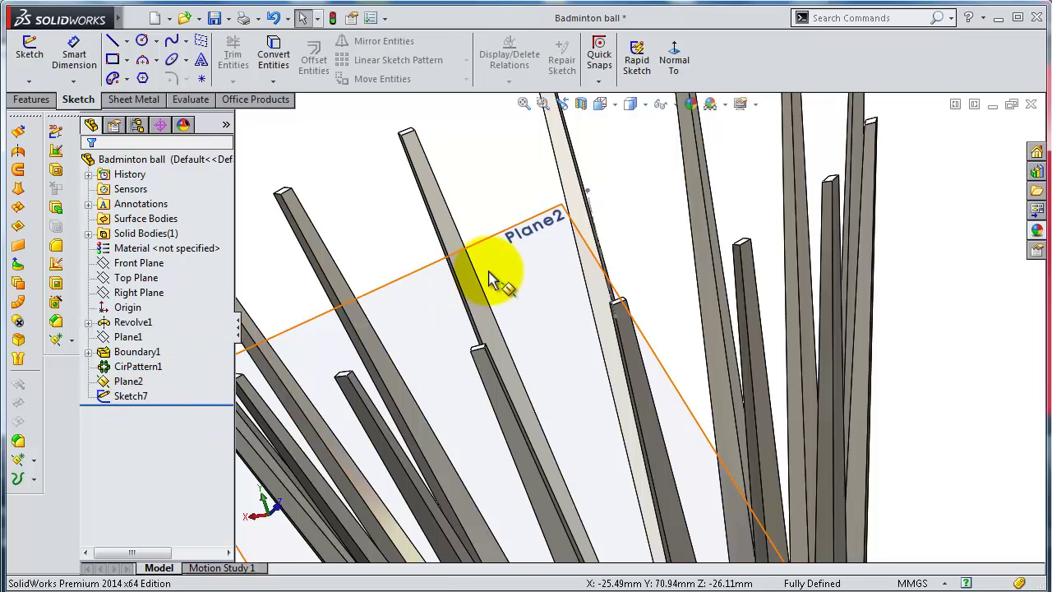
left_click(512, 278)
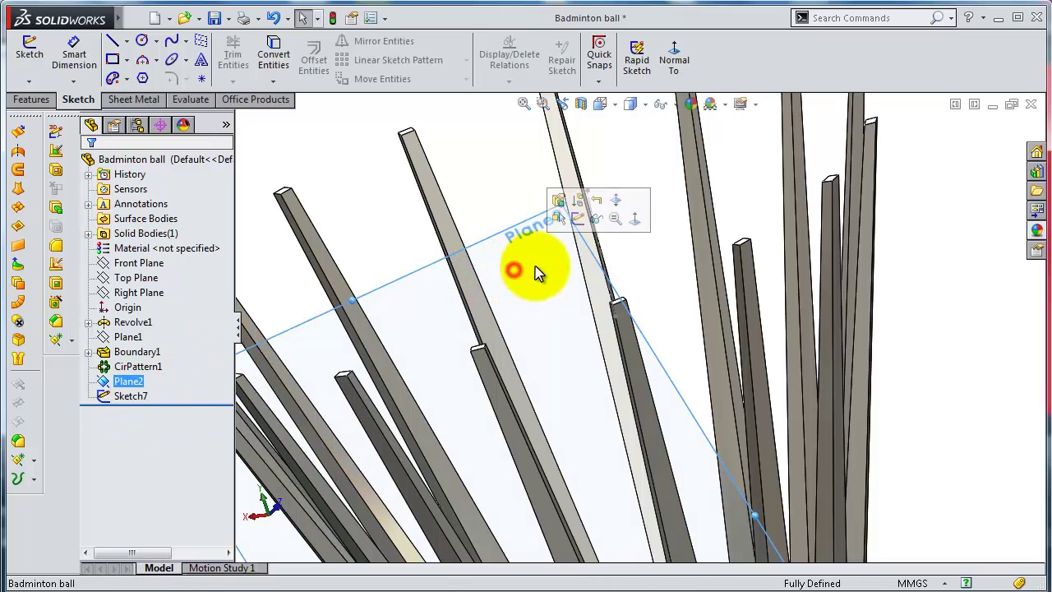
Start a new sketch on Plane2 and view it face-on
left_click(578, 219)
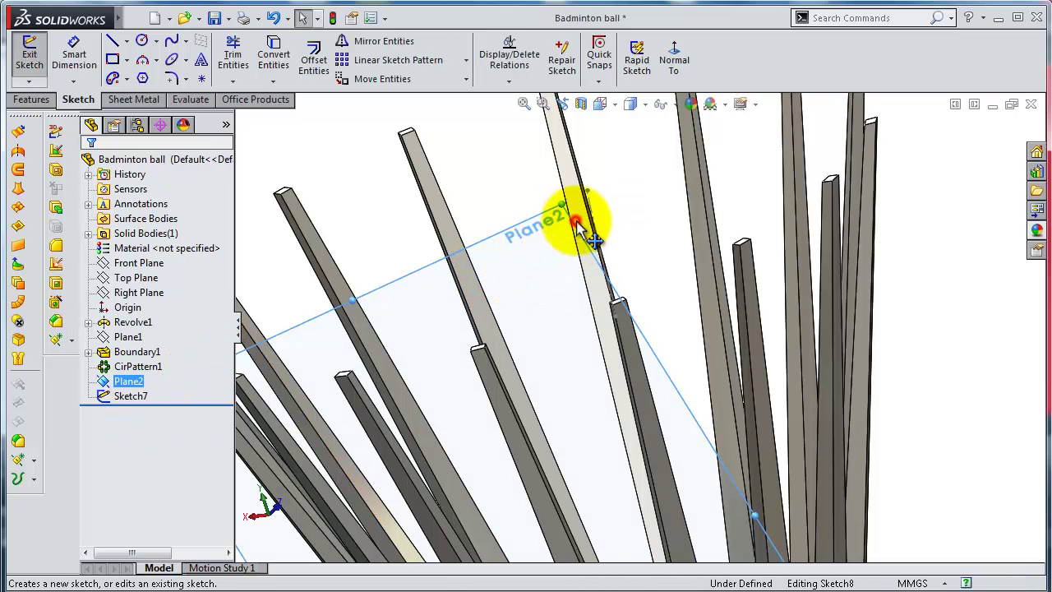
left_click(681, 72)
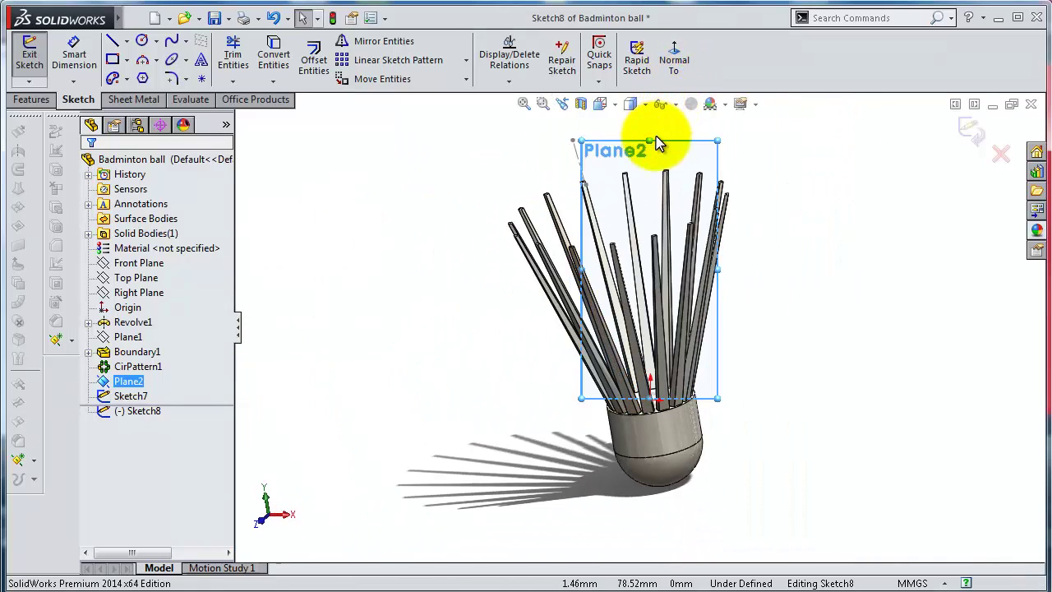
scroll(654, 164, "down", 4)
scroll(653, 183, "down", 1)
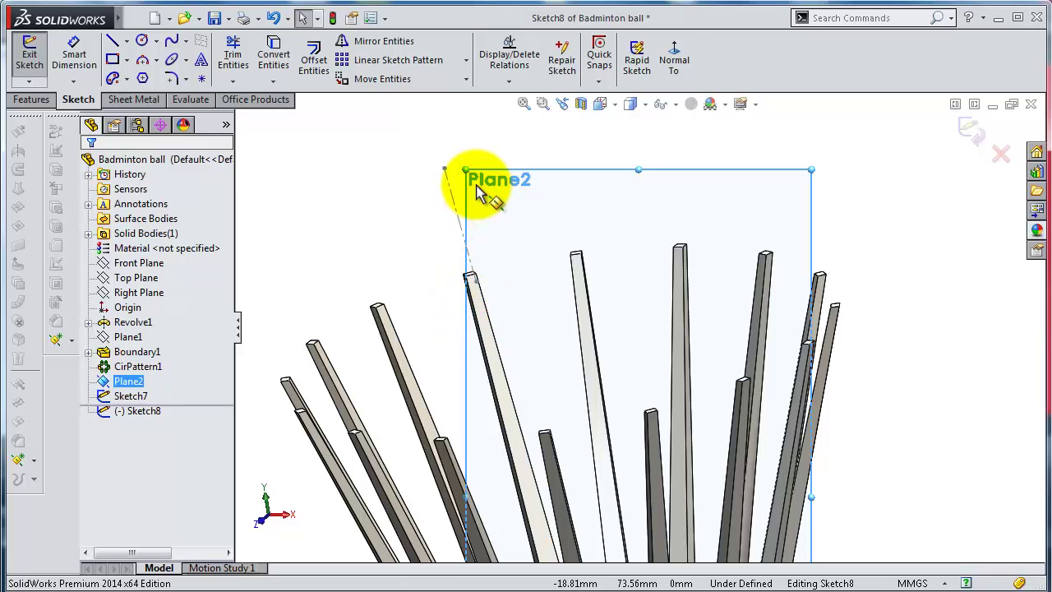
Enlarge Plane2 by stretching its top-left corner upward
left_click_drag(466, 170, 258, 115)
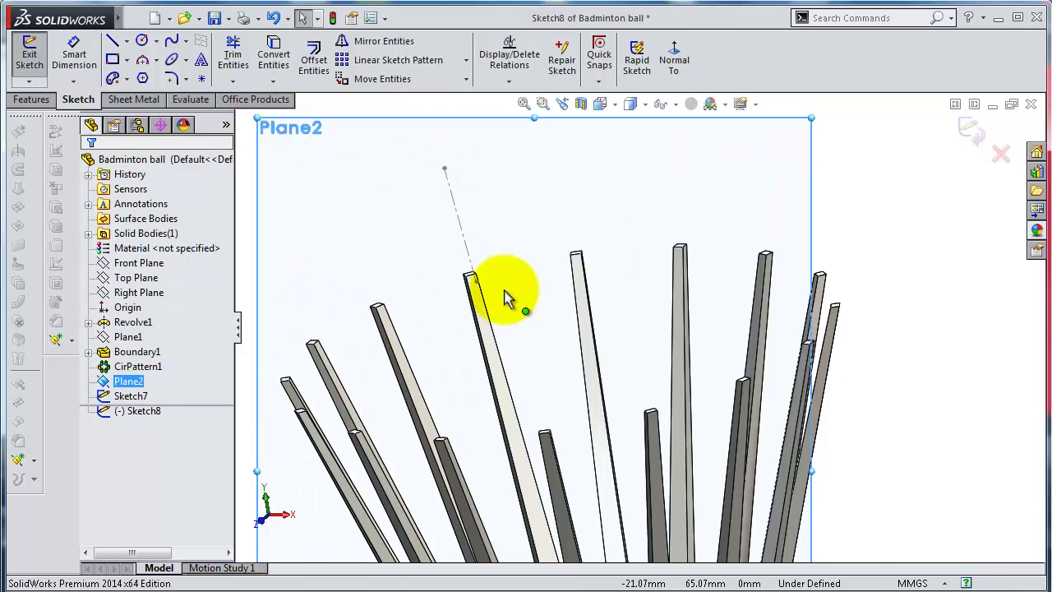
scroll(505, 300, "down", 3)
scroll(508, 300, "up", 2)
scroll(576, 201, "up", 2)
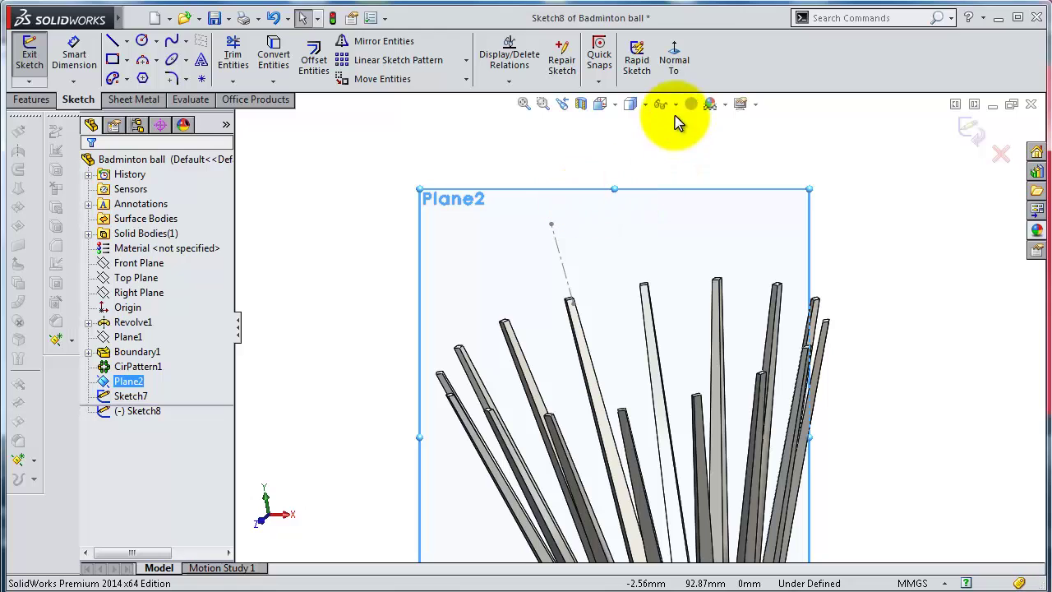
Return to the face-on view of Plane2 and activate the Line tool
left_click(676, 74)
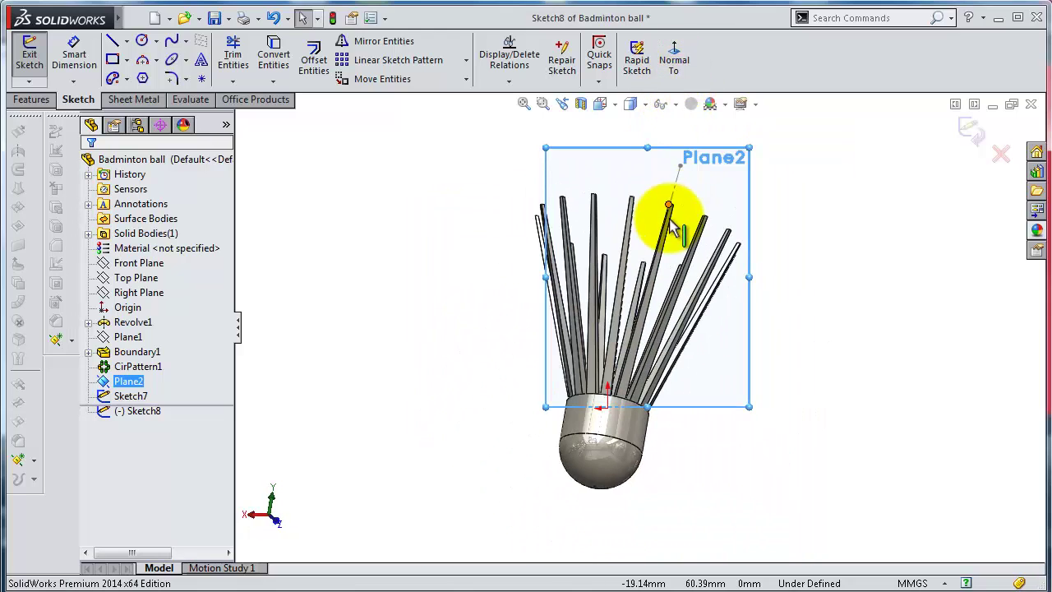
scroll(669, 227, "down", 3)
scroll(669, 230, "down", 2)
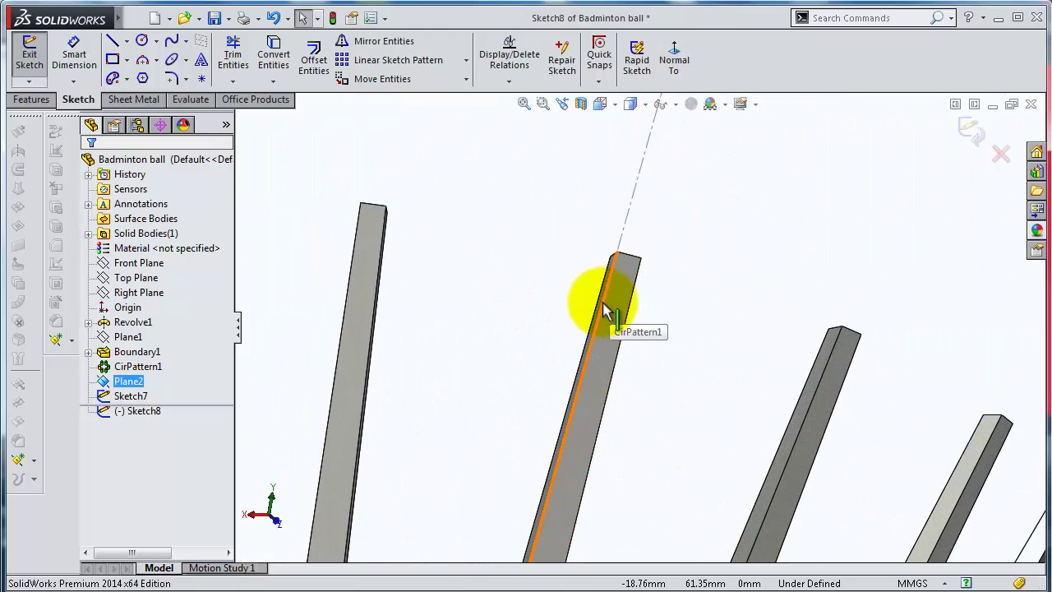
scroll(676, 283, "up", 2)
scroll(680, 288, "up", 2)
scroll(679, 288, "down", 2)
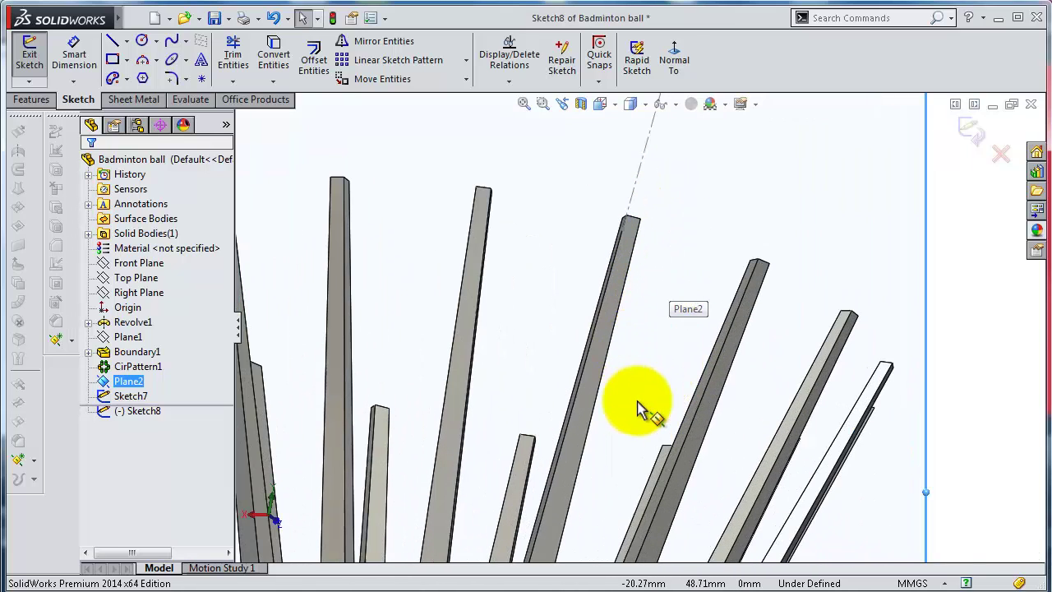
scroll(637, 366, "down", 1)
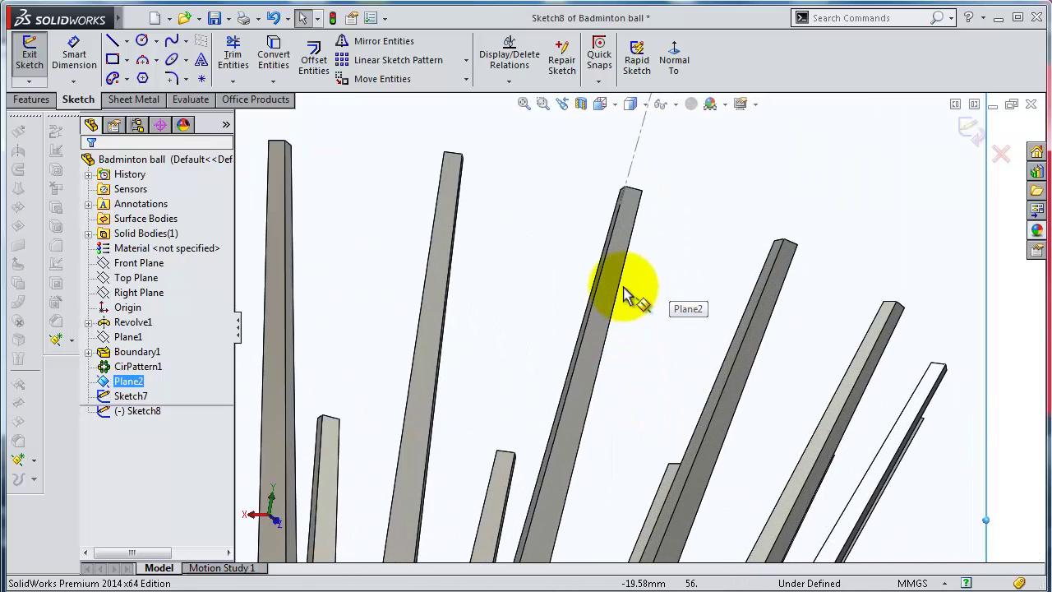
scroll(633, 293, "up", 1)
scroll(639, 294, "up", 2)
key("l")
scroll(550, 306, "up", 1)
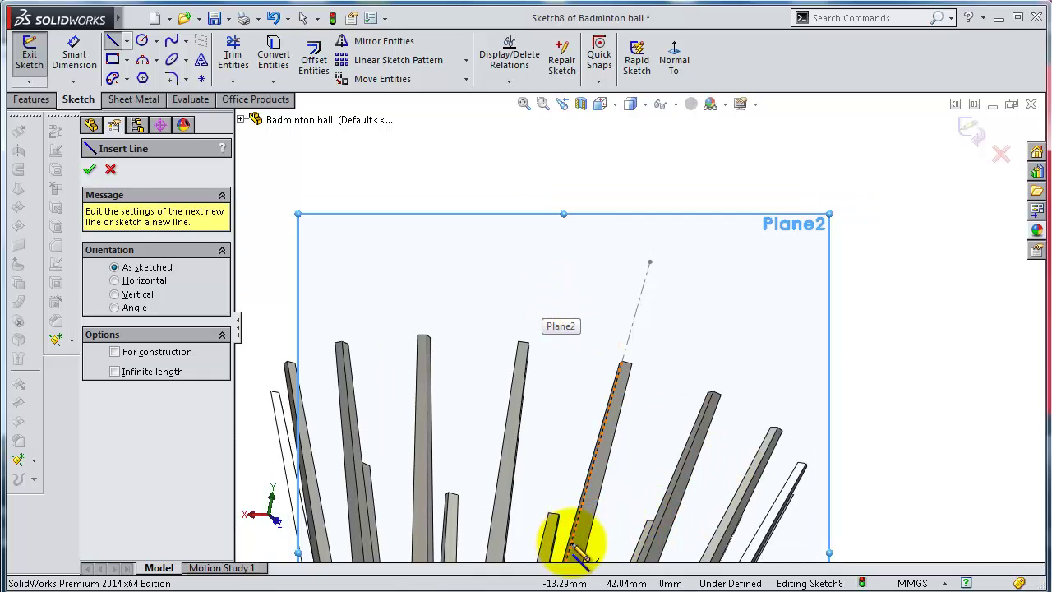
Draw three lines: up the shaft edge, out from the stick top, and back downward
left_click_drag(576, 553, 623, 374)
scroll(624, 362, "down", 1)
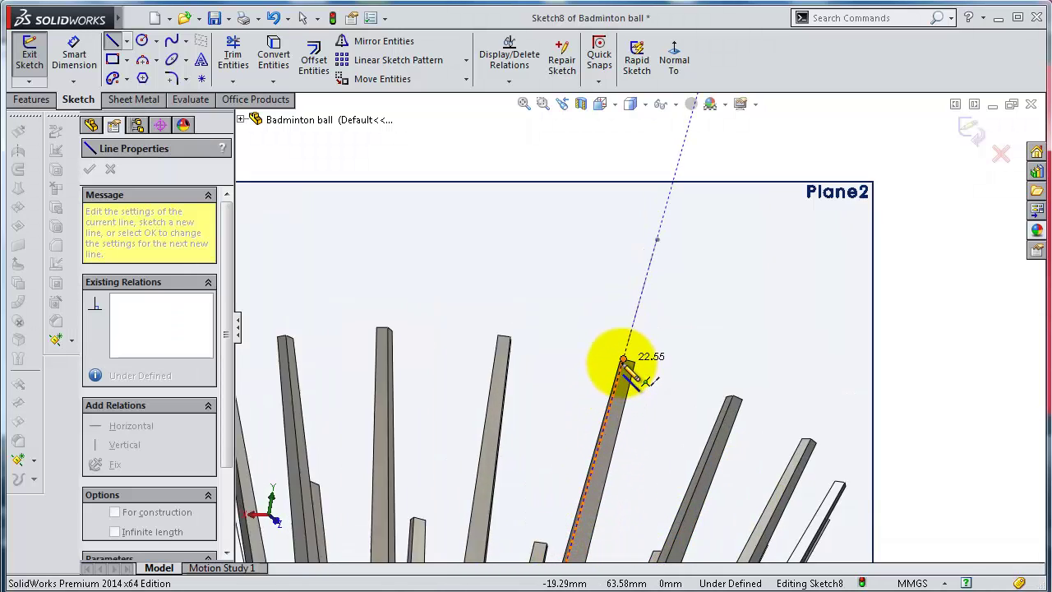
scroll(626, 354, "down", 2)
scroll(633, 333, "down", 1)
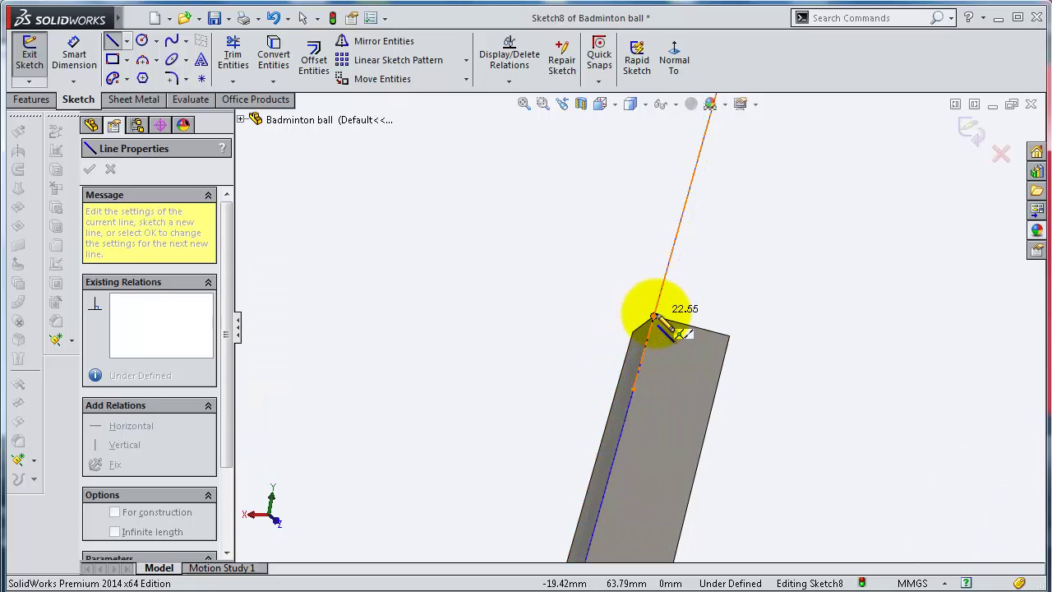
left_click(655, 315)
scroll(552, 321, "up", 2)
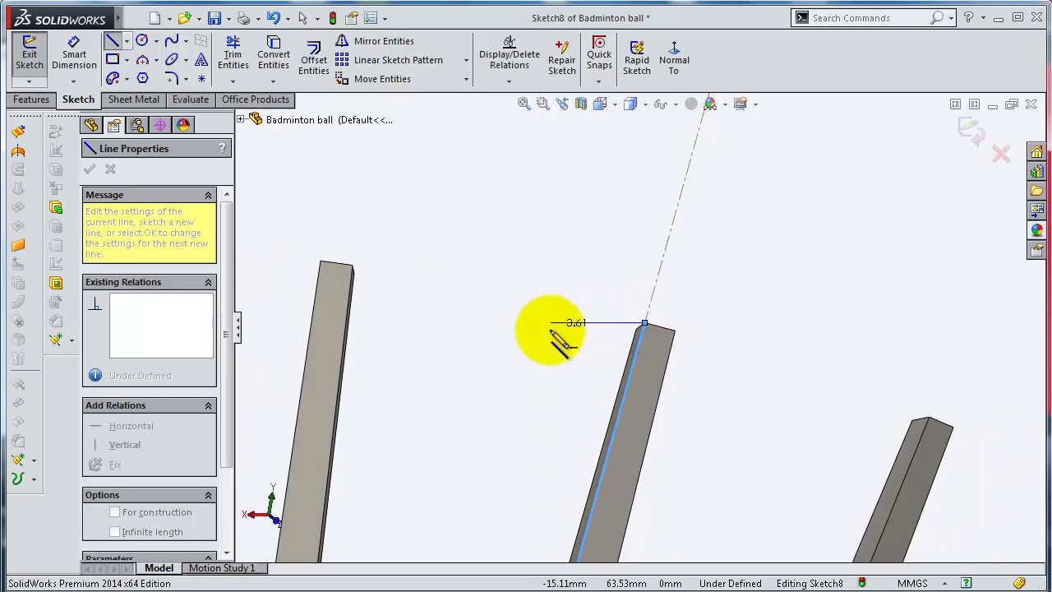
scroll(543, 337, "up", 2)
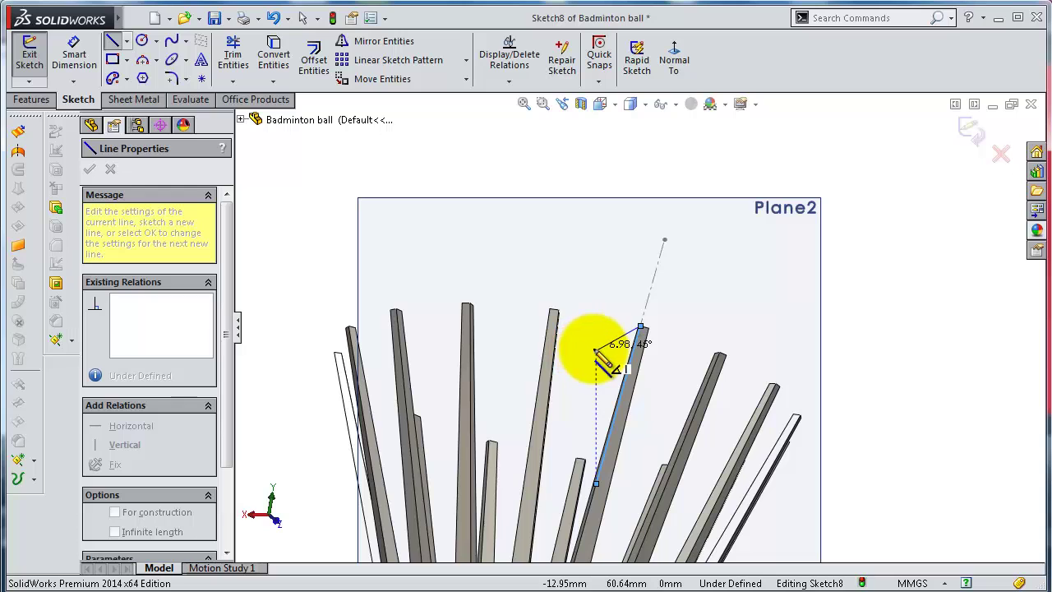
scroll(602, 347, "down", 4)
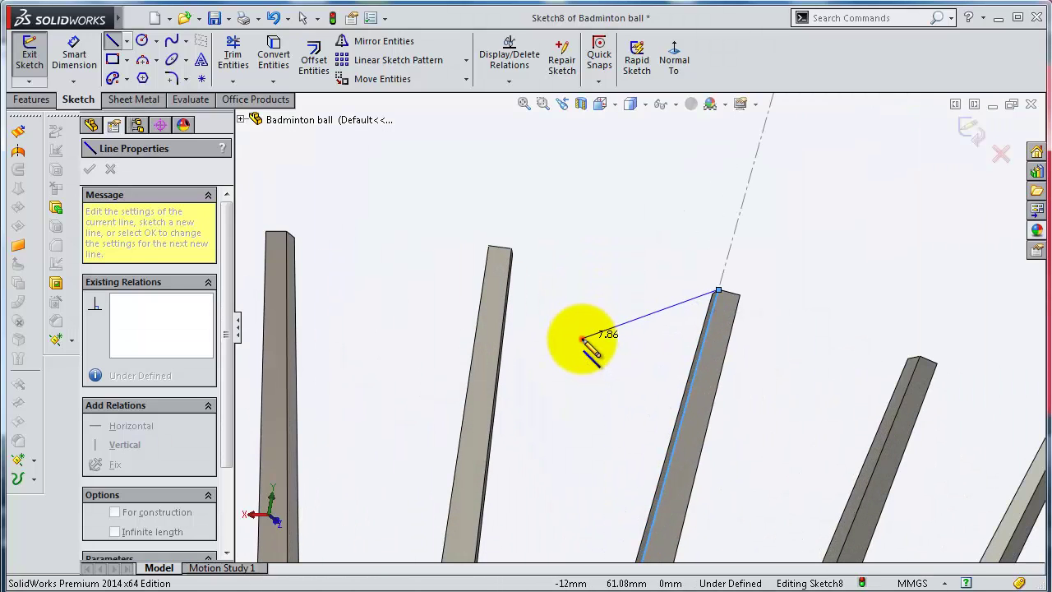
left_click(581, 313)
middle_click_drag(552, 400, 576, 423)
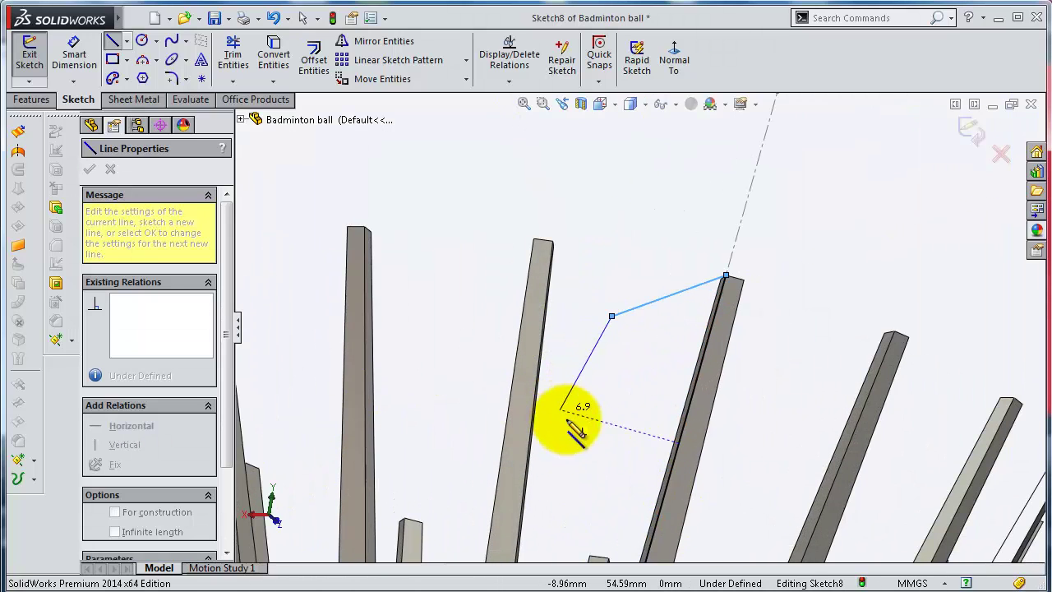
left_click(619, 464)
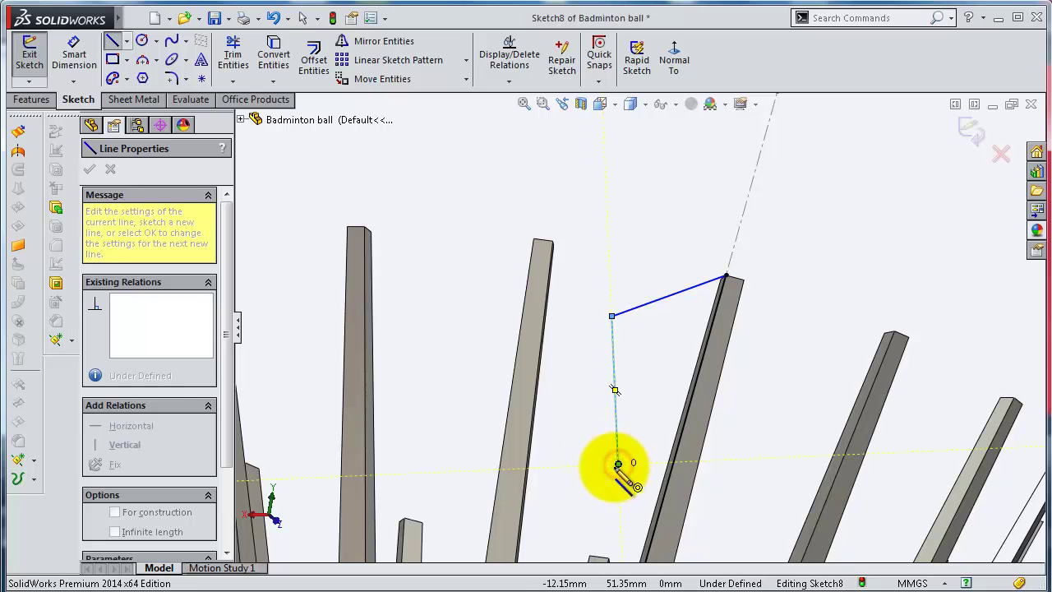
Dimension the top line to 9 mm and its angle to the stick as 55.25°
left_click(74, 54)
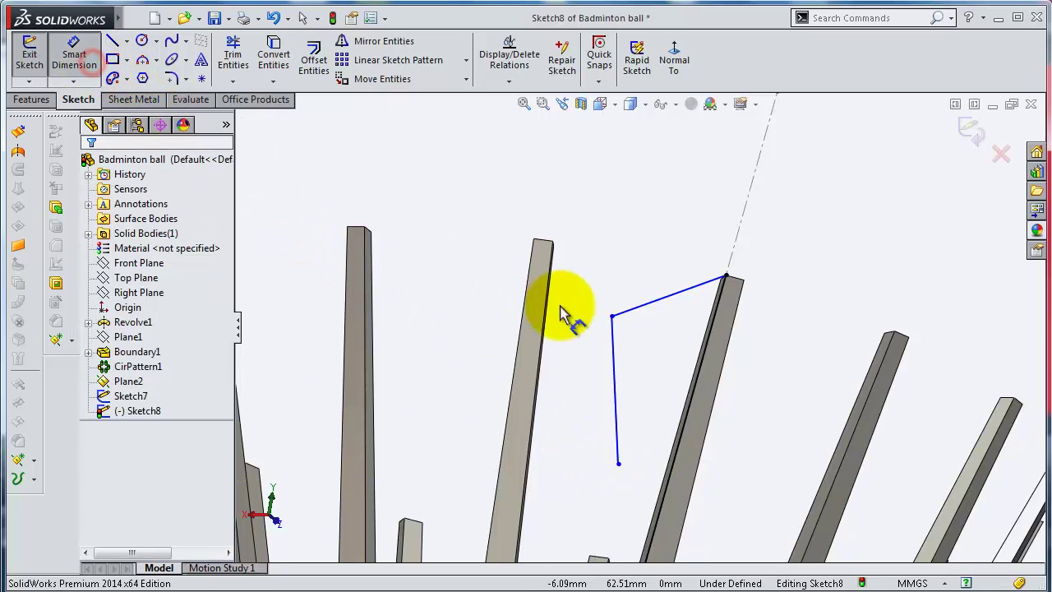
left_click(670, 300)
left_click(639, 289)
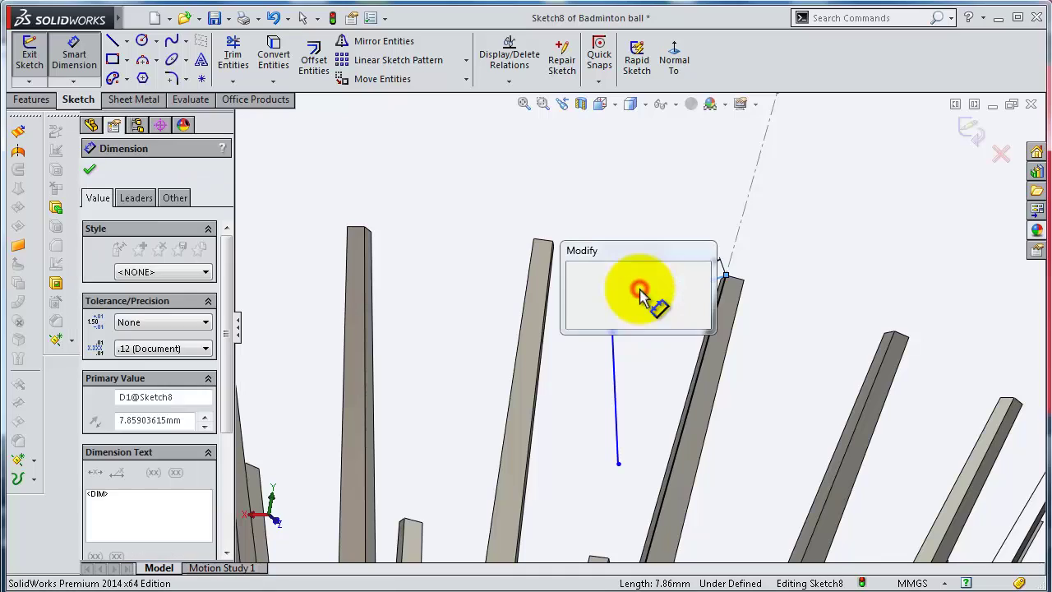
type("9")
key("Return")
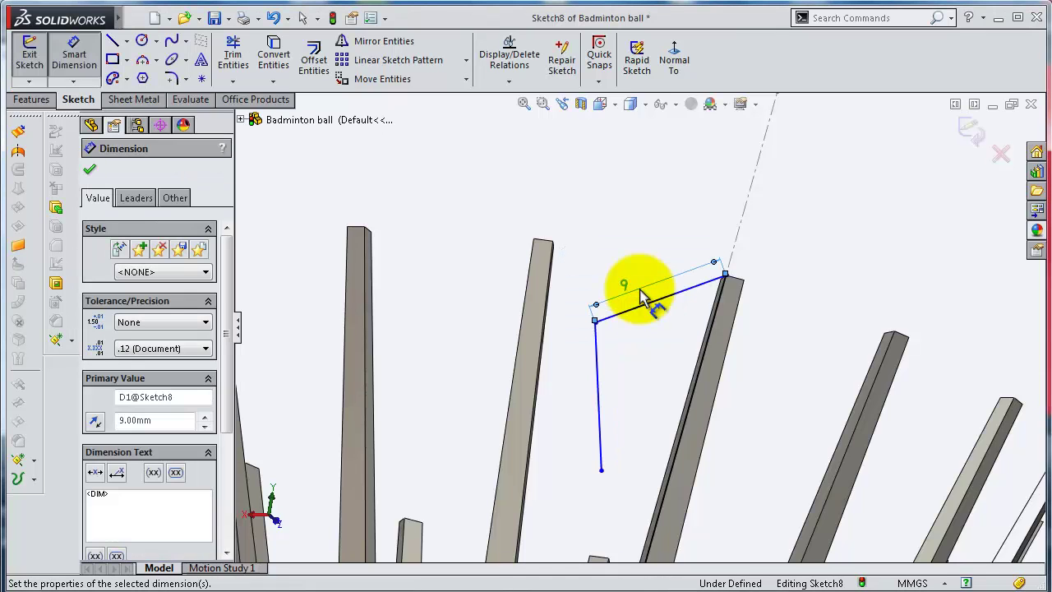
left_click(670, 299)
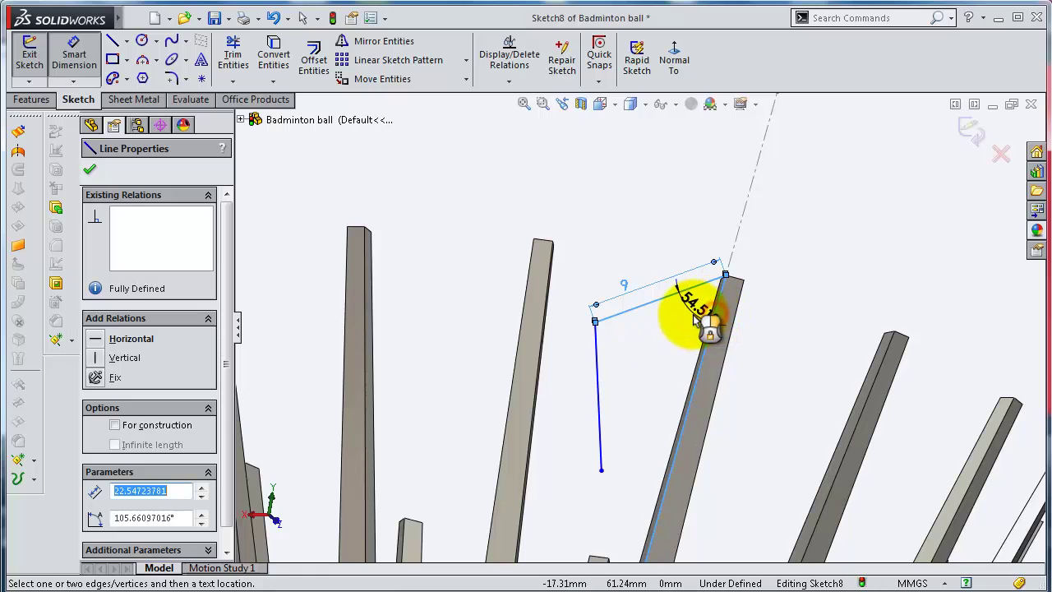
left_click(688, 308)
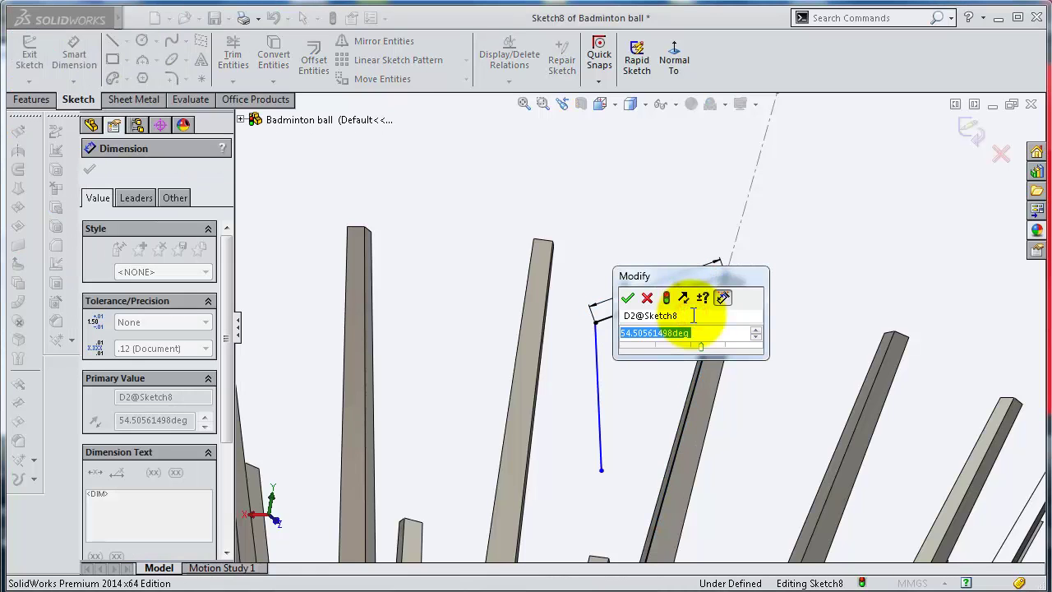
type("55.25")
key("Return")
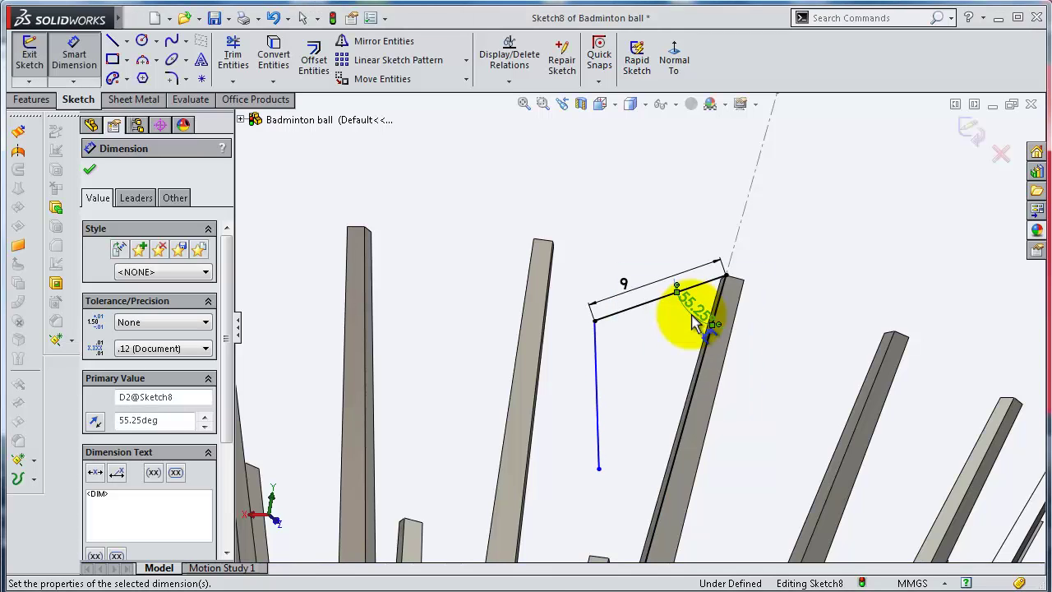
Dimension the stick-edge line to 36.25 mm and the downward line at 6° from it
left_click(709, 355)
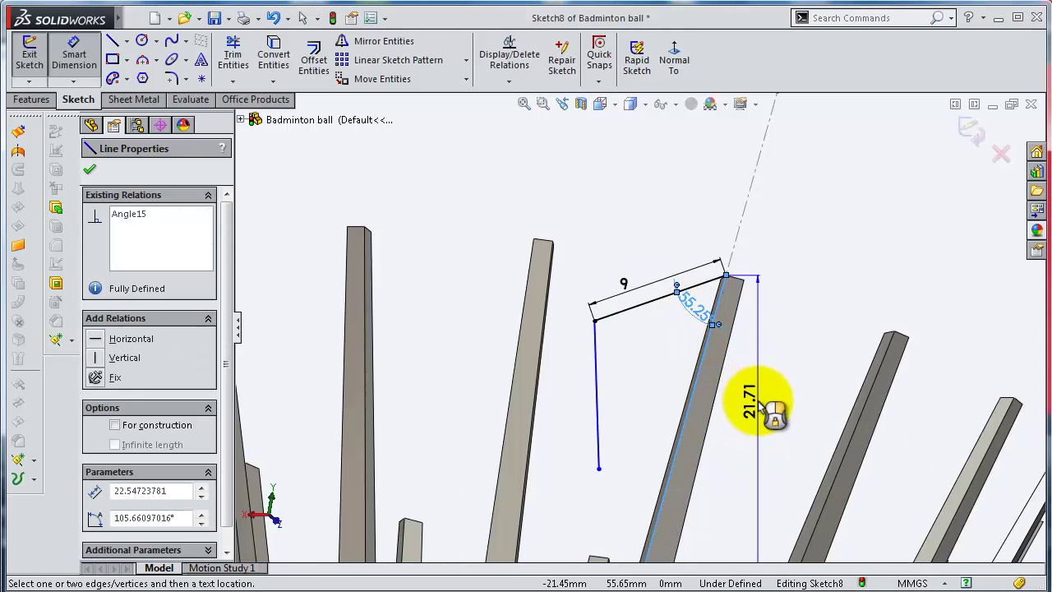
scroll(681, 422, "up", 3)
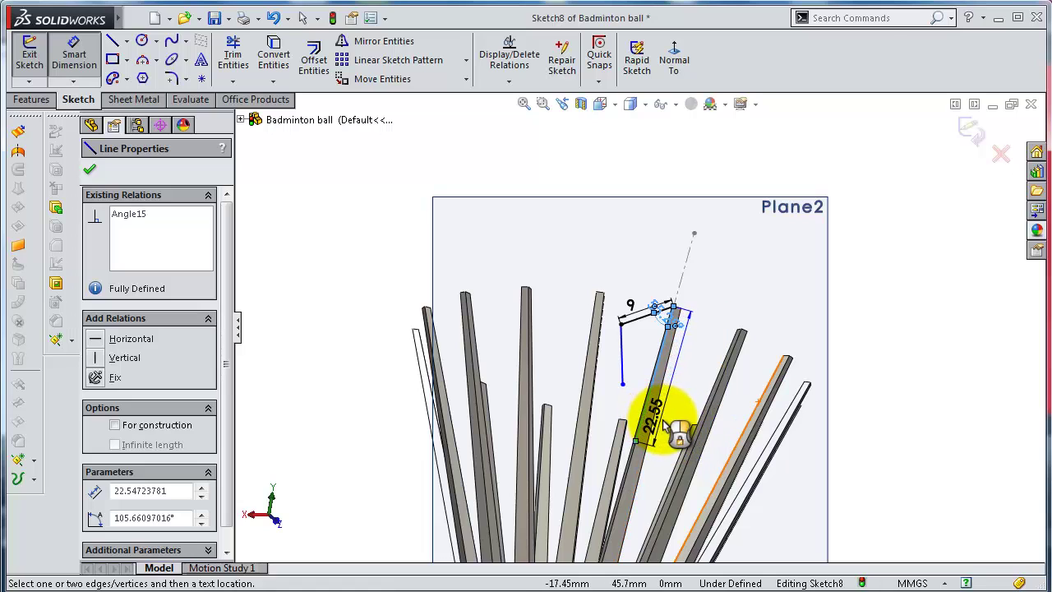
left_click(668, 425)
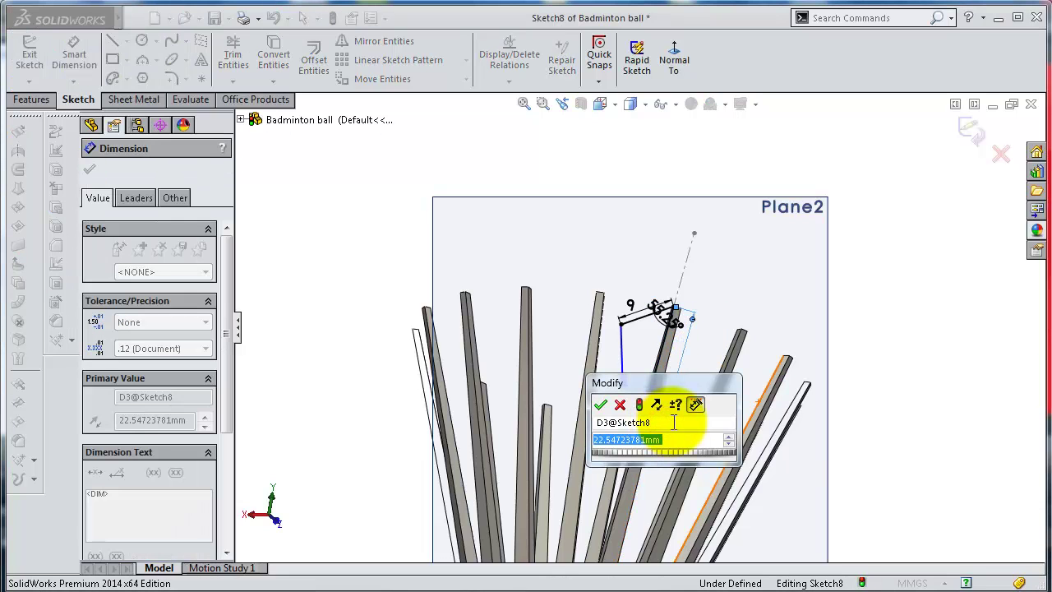
type("36.25")
key("Return")
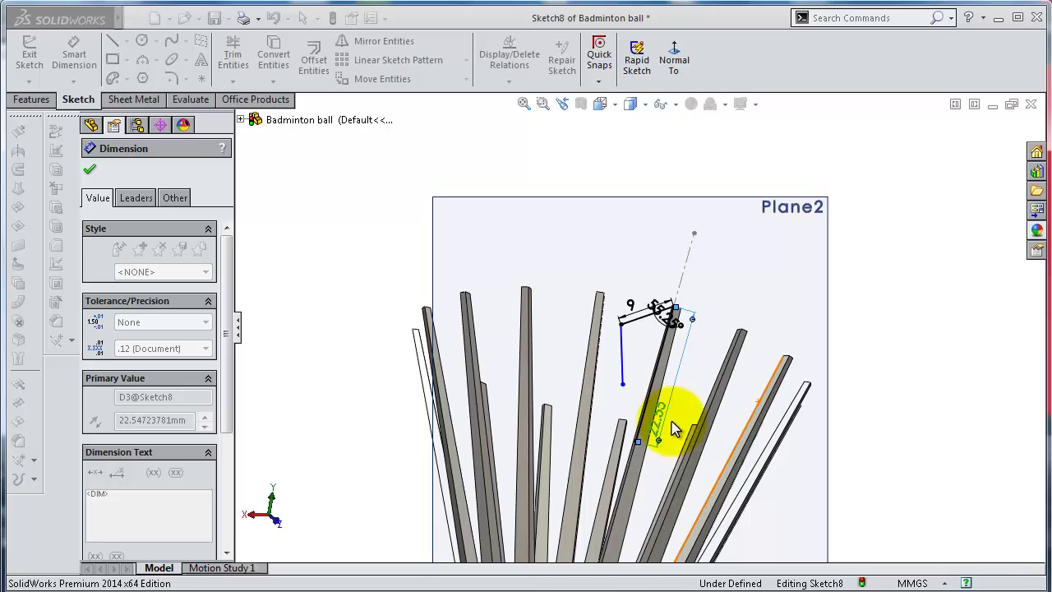
left_click(625, 361)
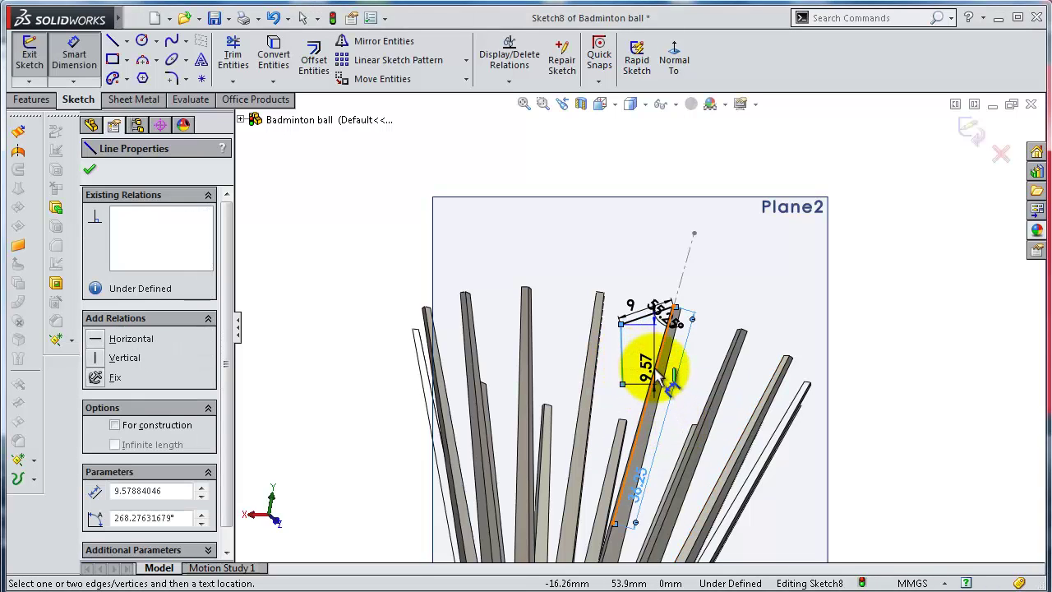
left_click(658, 376)
left_click(649, 360)
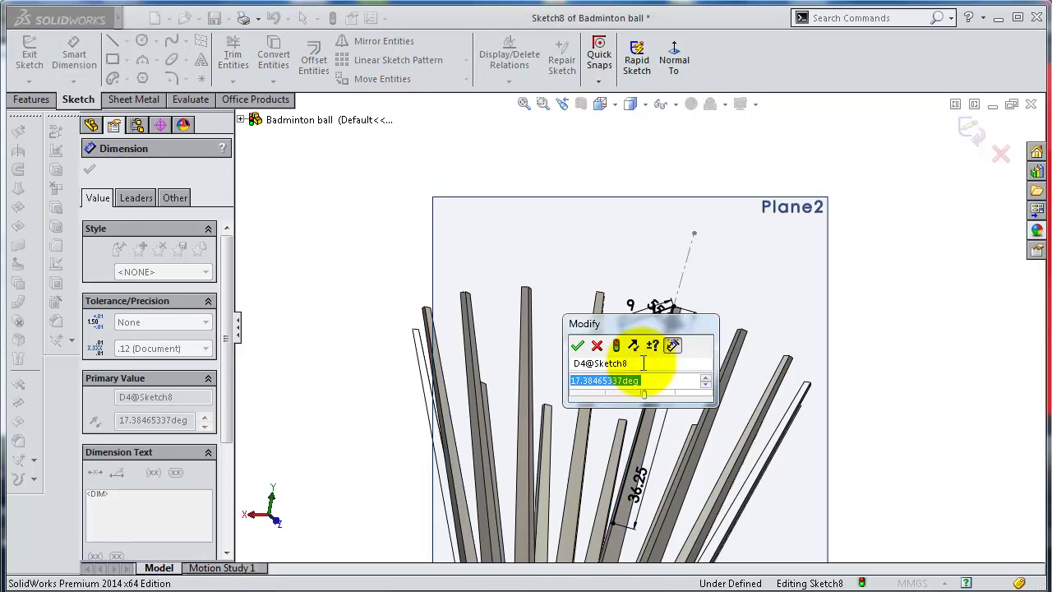
type("6")
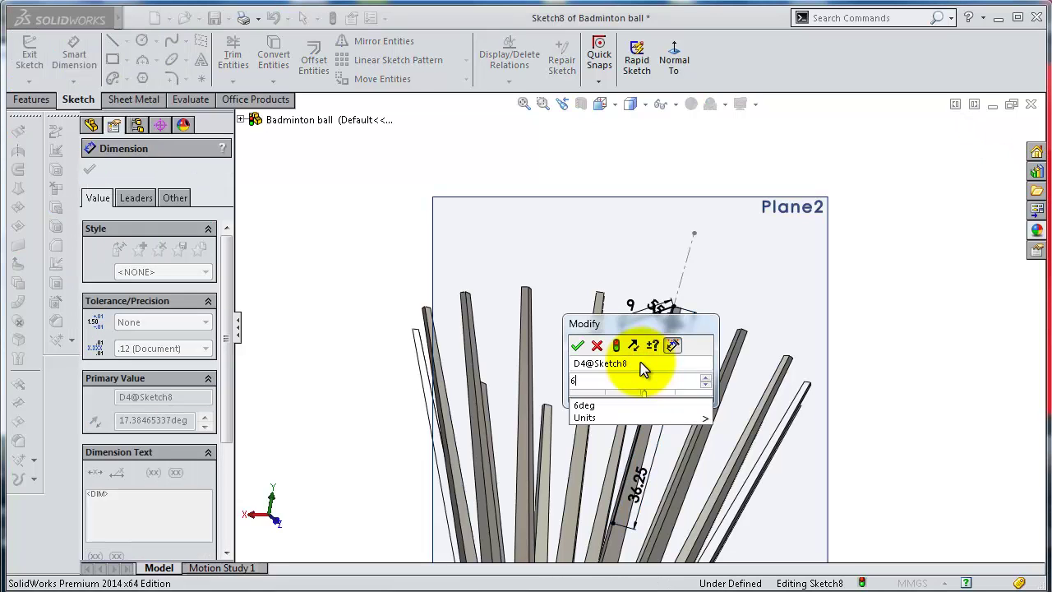
key("Return")
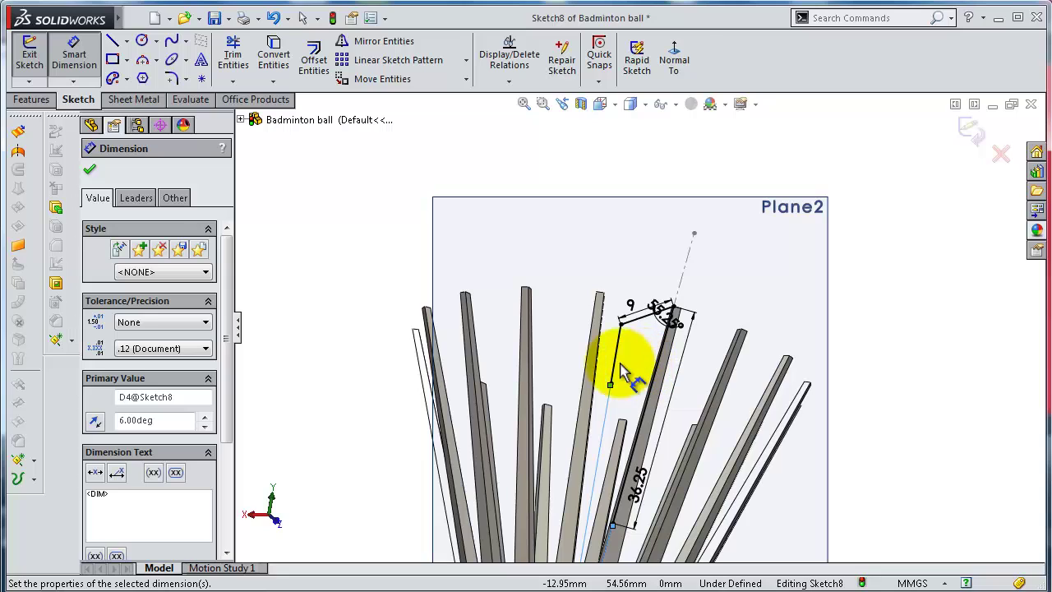
left_click(623, 368)
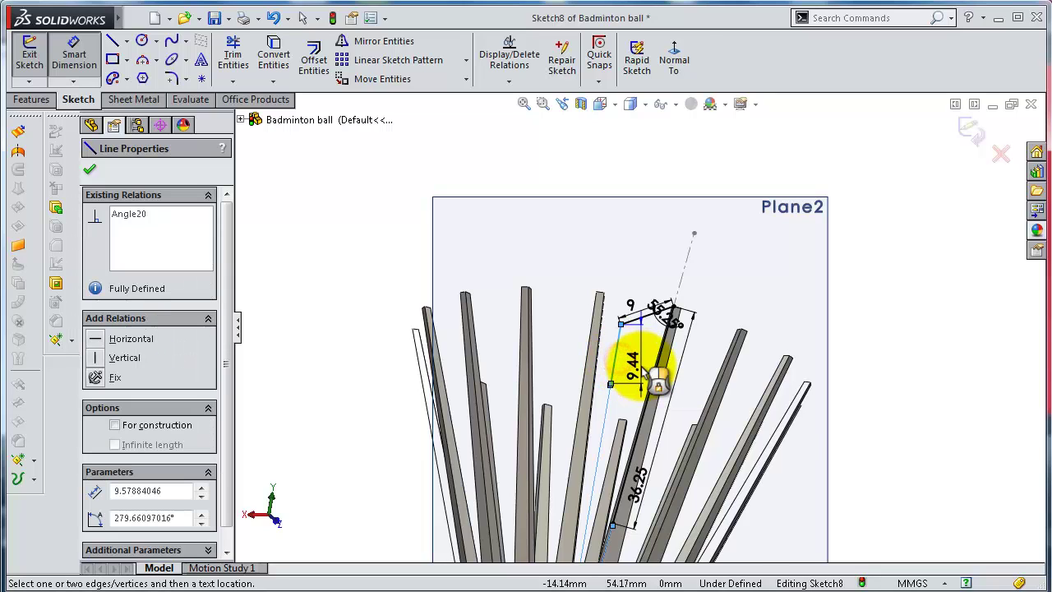
Give the downward line a 21.50 mm length and drag that dimension off to the left
scroll(623, 370, "down", 3)
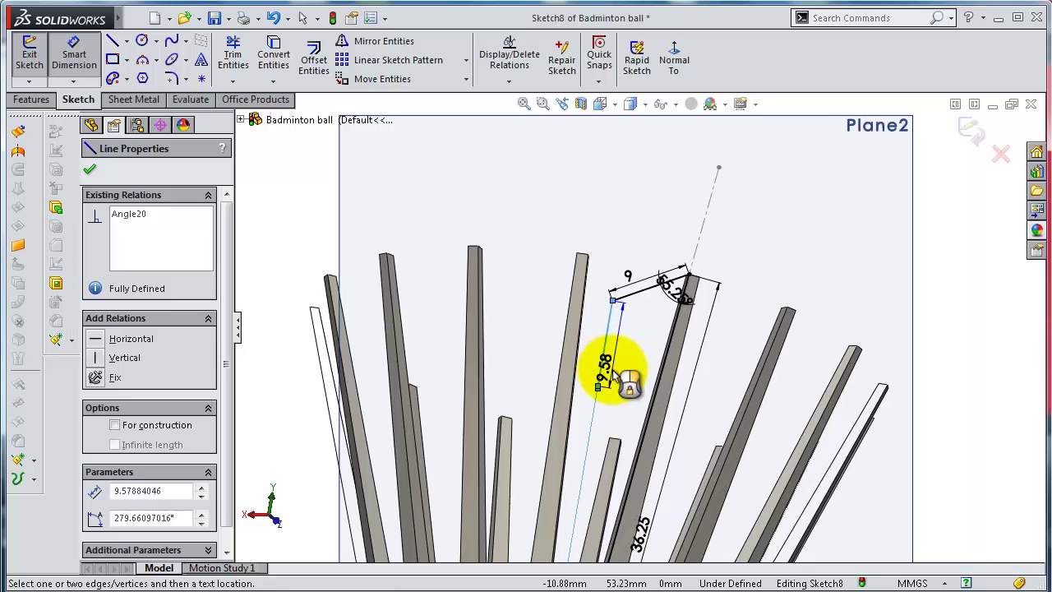
left_click(615, 374)
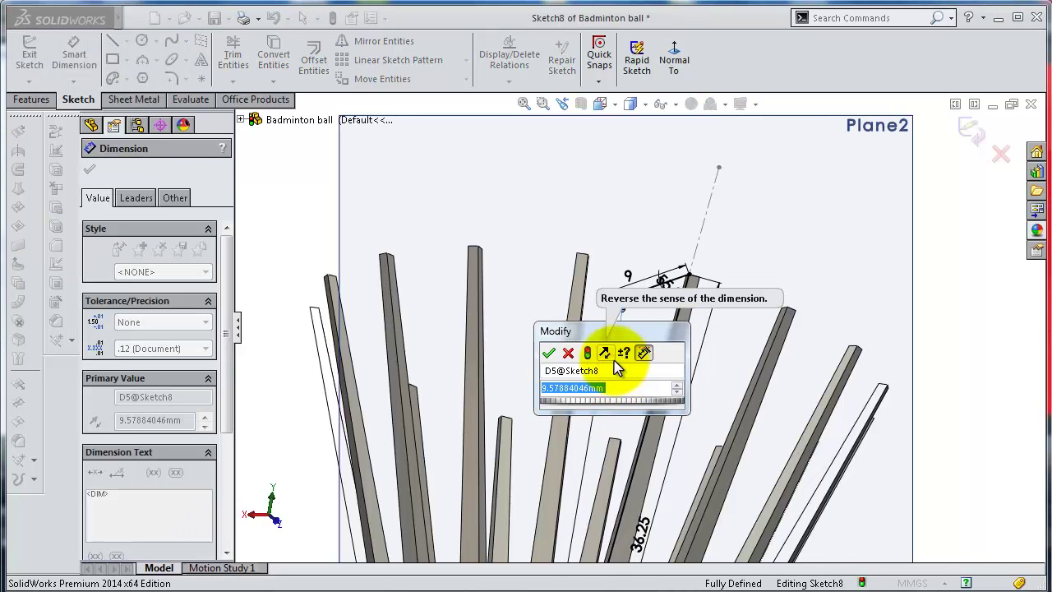
type("21.5")
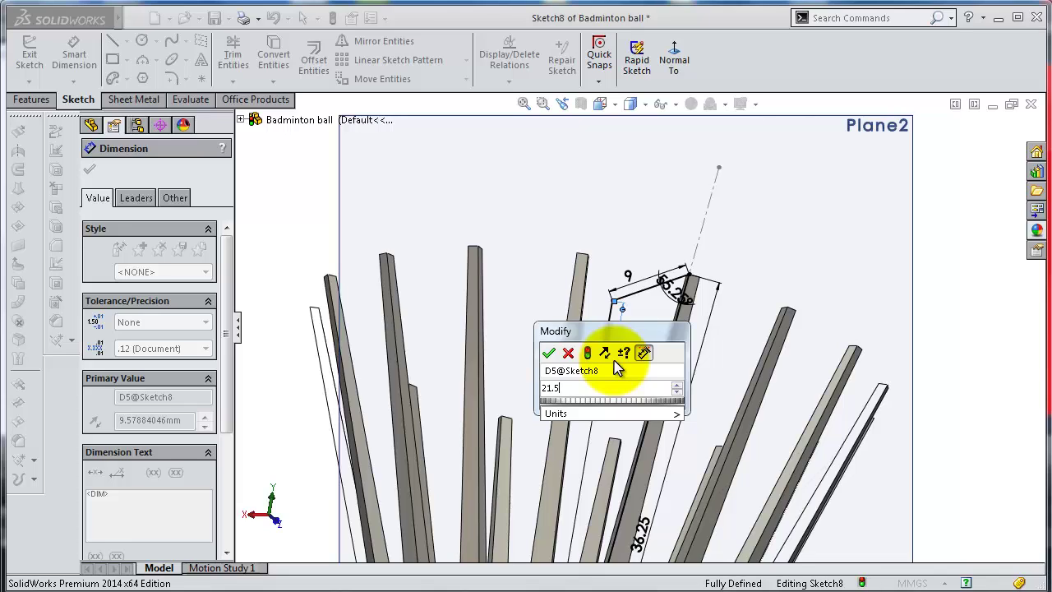
key("Return")
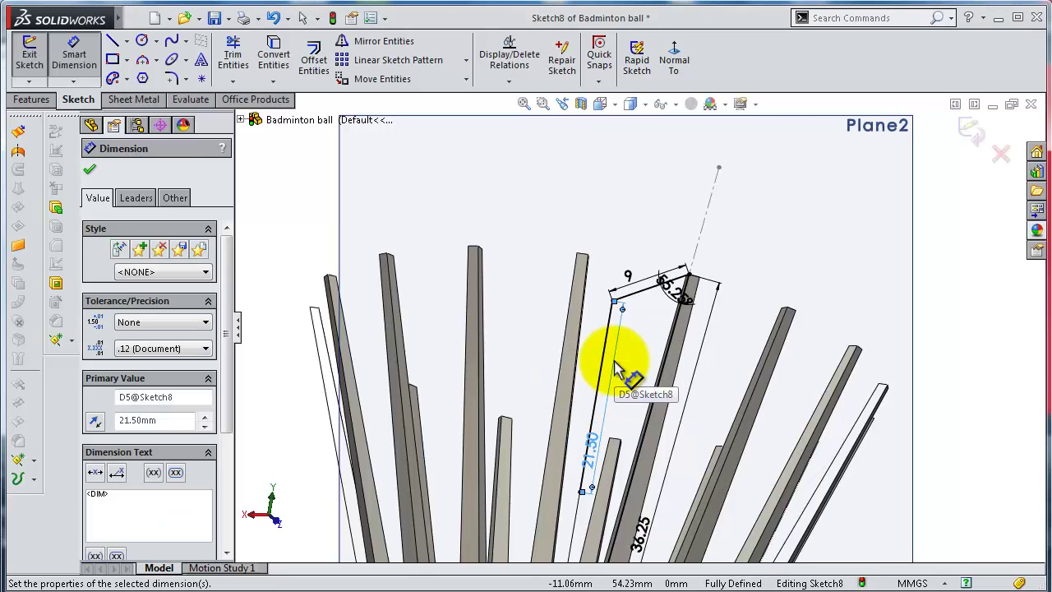
left_click_drag(595, 437, 579, 427)
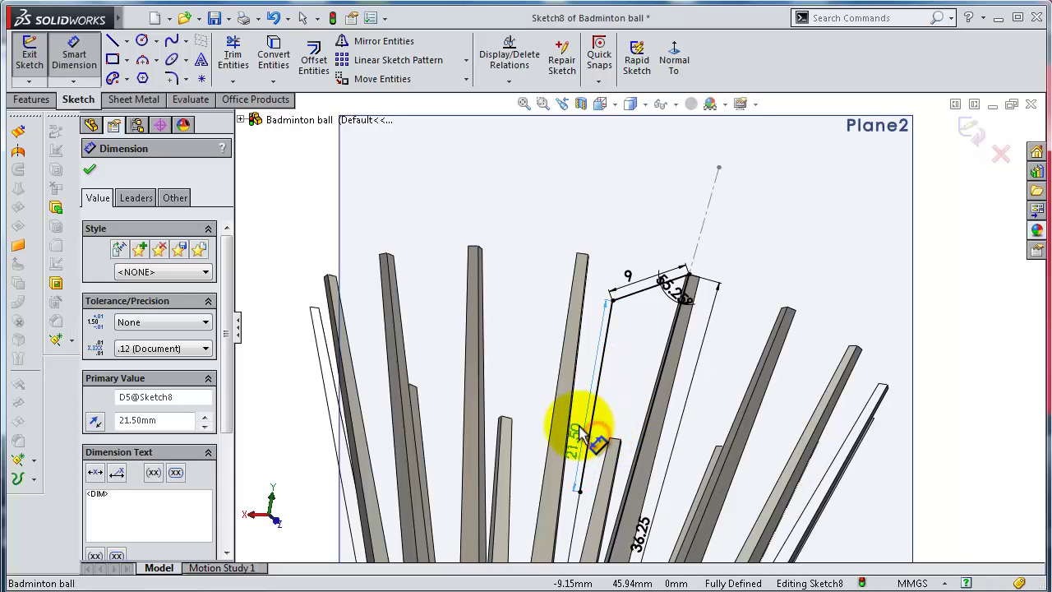
left_click(521, 365)
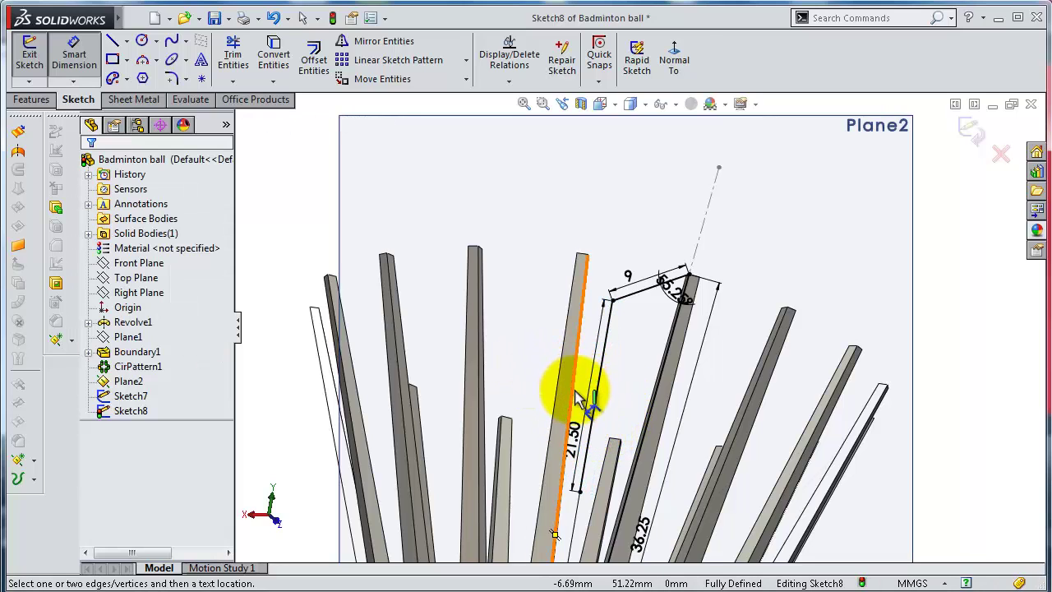
left_click_drag(573, 440, 528, 422)
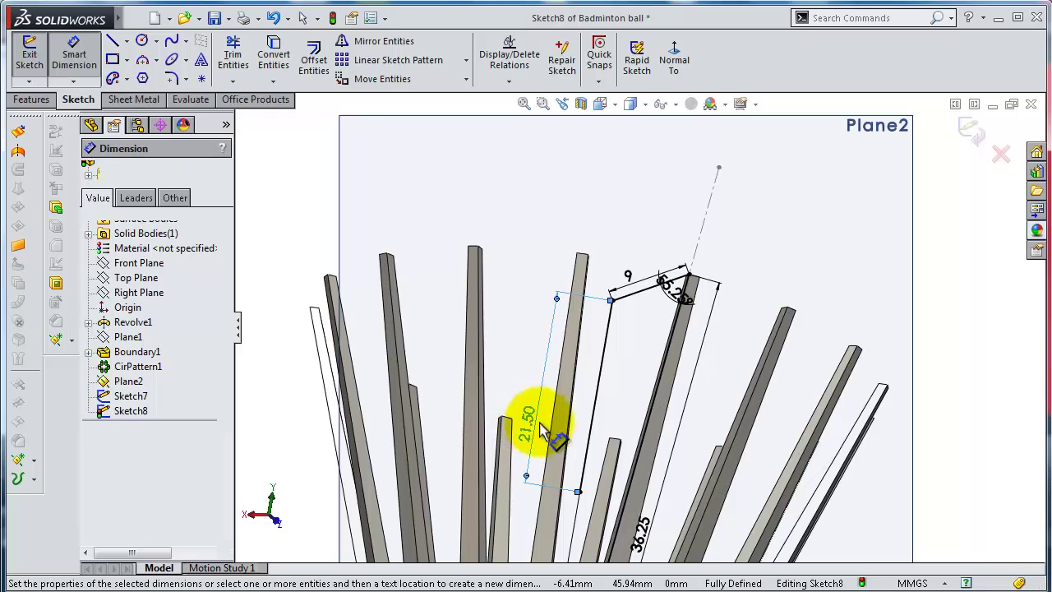
scroll(625, 477, "up", 1)
scroll(625, 481, "down", 1)
scroll(626, 485, "down", 1)
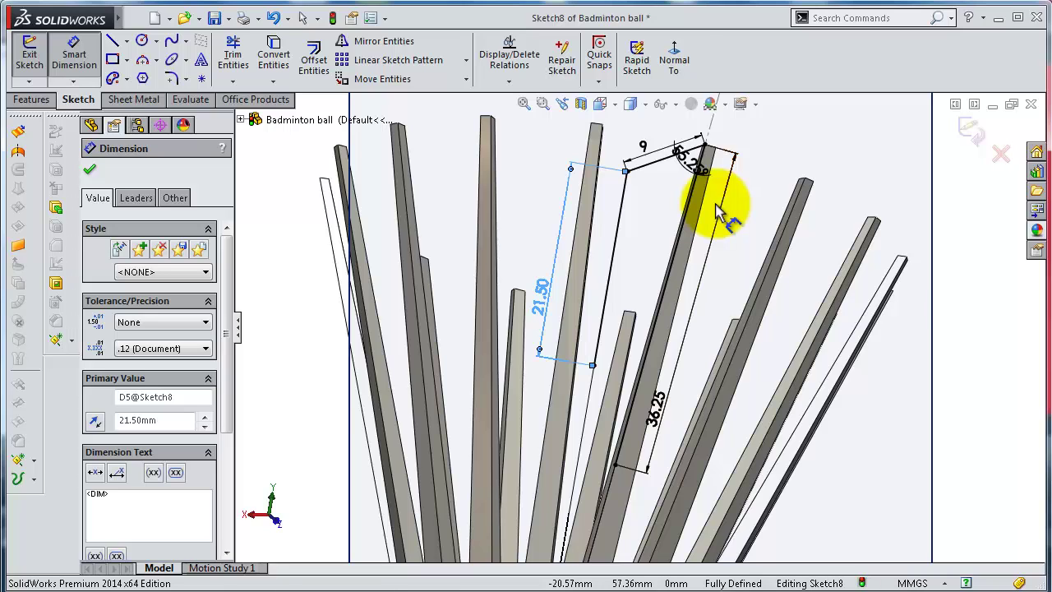
scroll(715, 209, "down", 1)
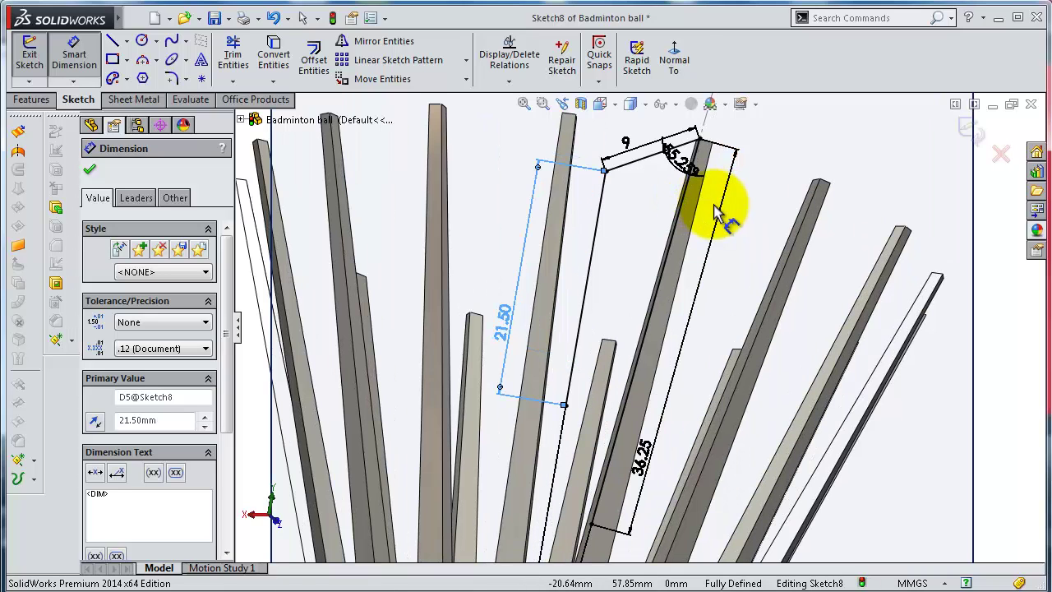
Draw a 3-point arc from the downward line's lower end to close the outline
left_click(142, 62)
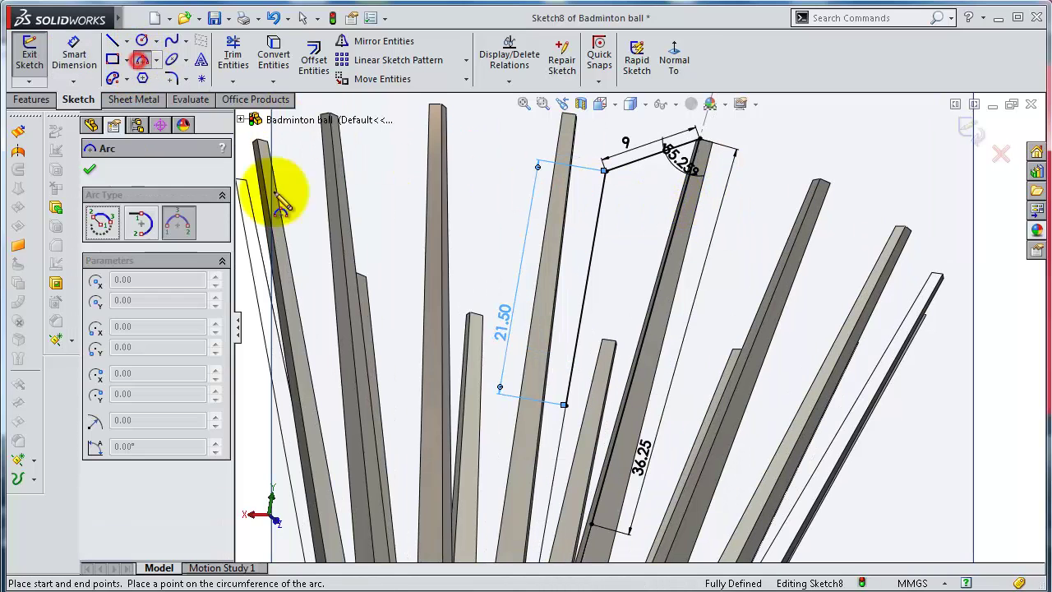
left_click(566, 405)
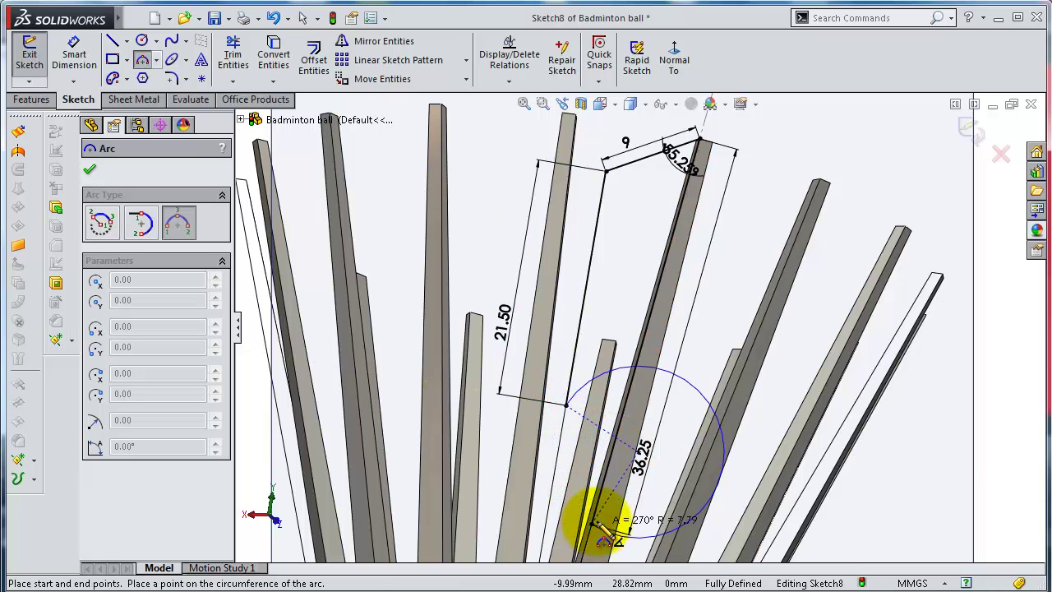
scroll(571, 457, "down", 2)
left_click(573, 447)
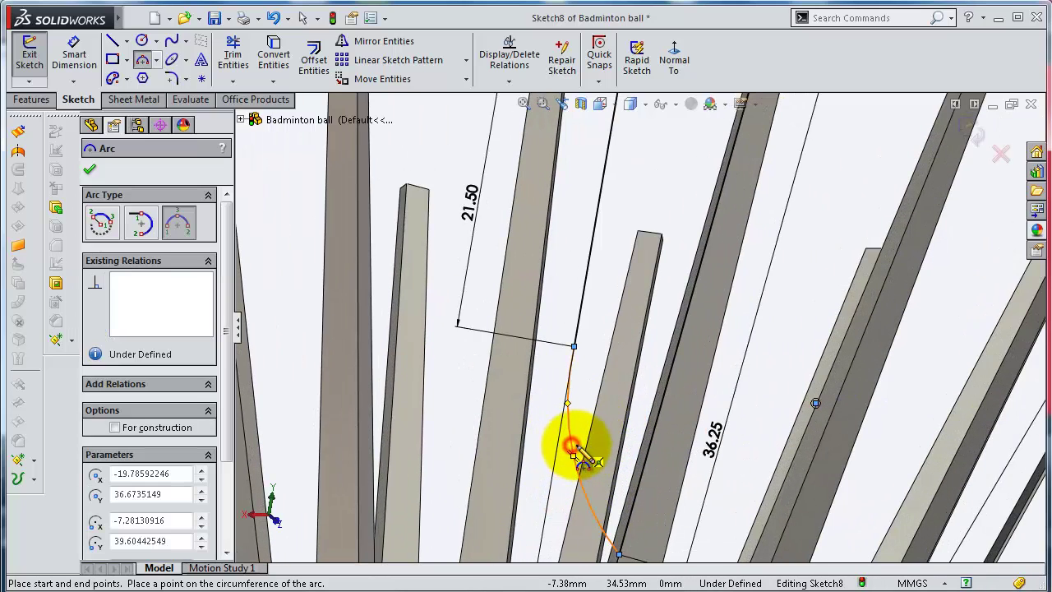
key("Escape")
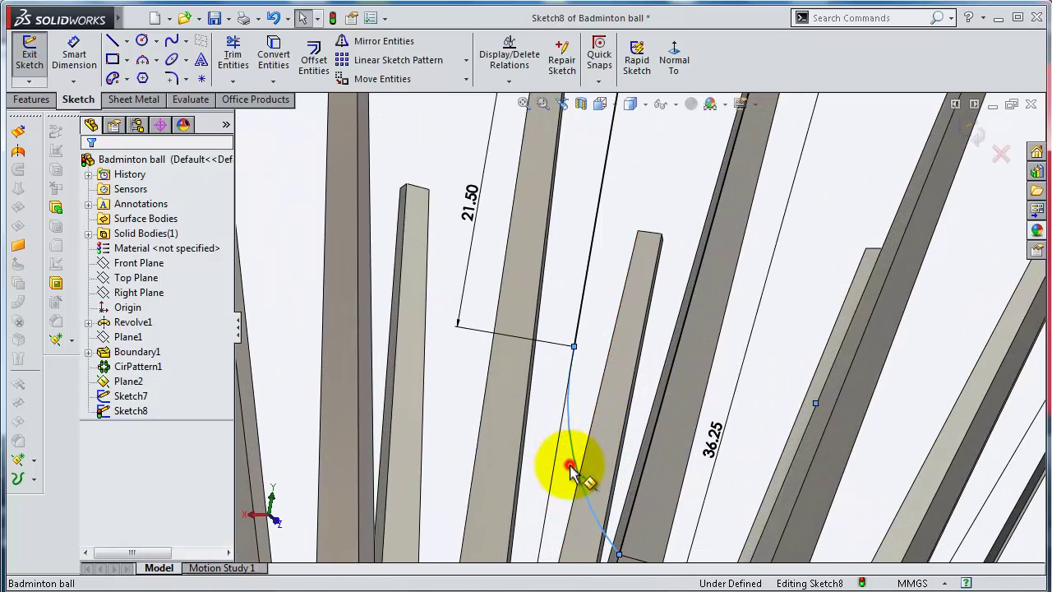
Make the arc tangent to the upper straight line
left_click(571, 466)
left_click(574, 464)
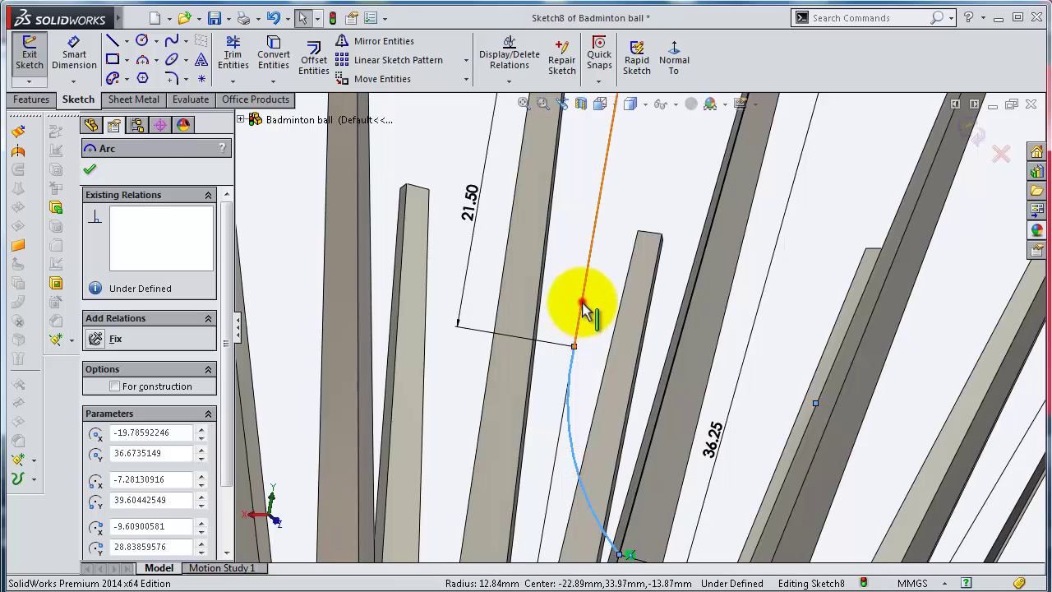
left_click(581, 306, "ctrl")
left_click(628, 233)
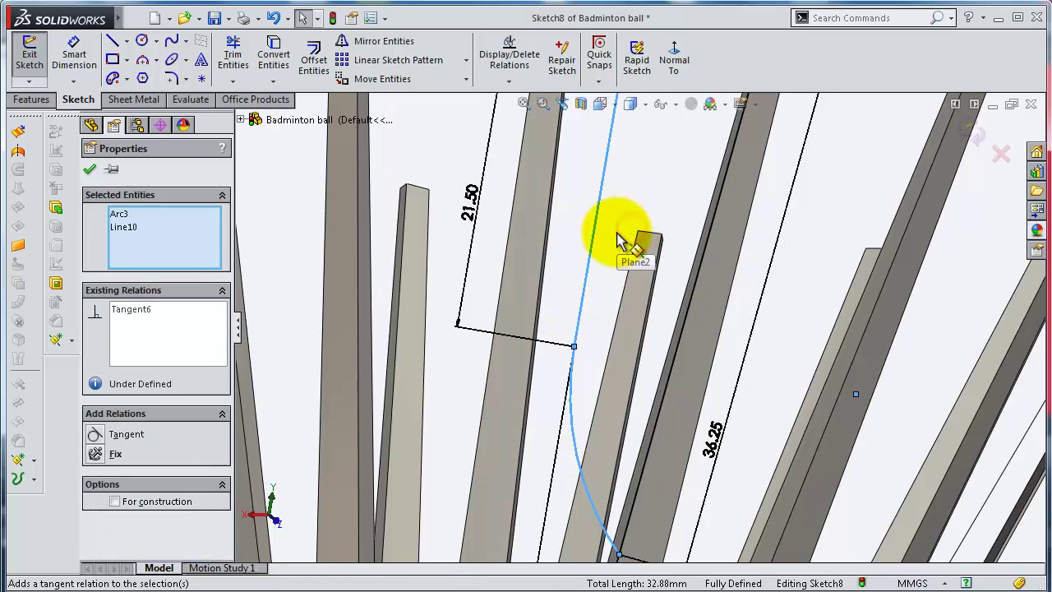
left_click(621, 241)
scroll(620, 240, "up", 1)
scroll(625, 242, "up", 3)
scroll(631, 247, "up", 2)
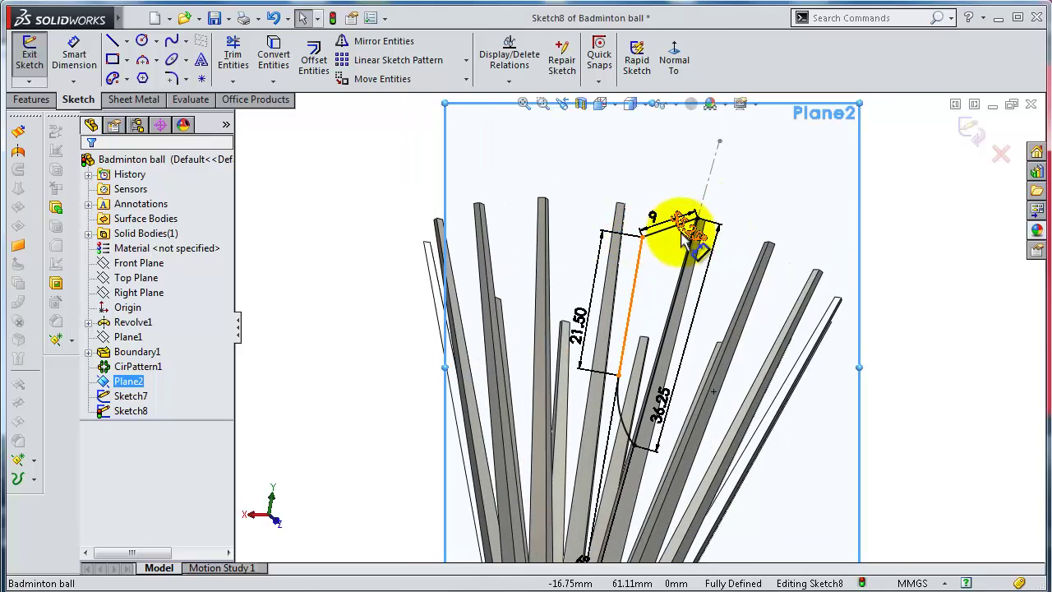
Add a 6° angle dimension on the lower line beside the 55.25° angle, orbiting to check
scroll(679, 261, "down", 2)
left_click(679, 261)
scroll(681, 279, "down", 1)
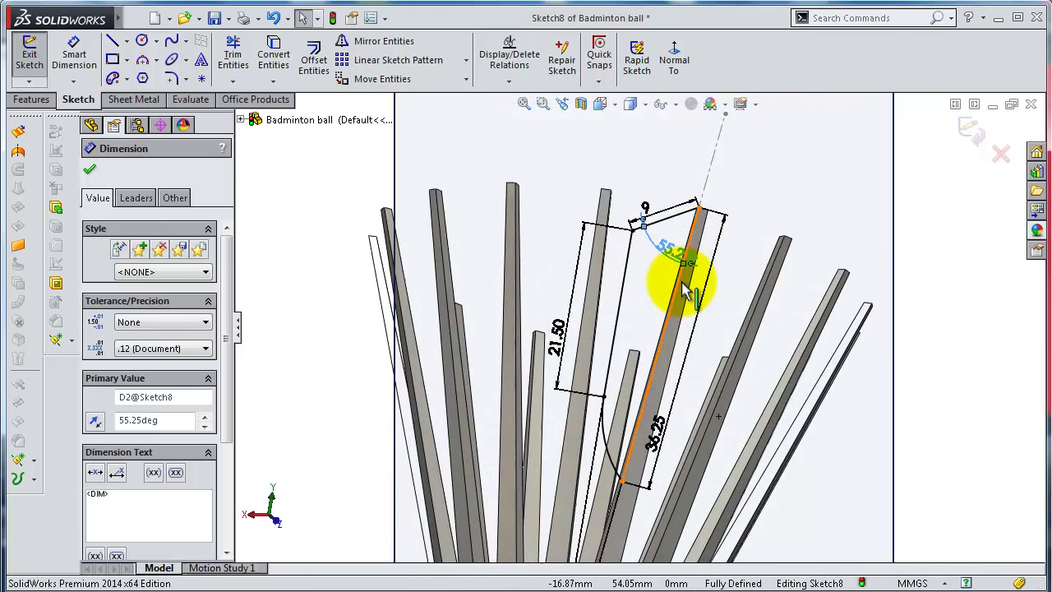
scroll(684, 290, "down", 1)
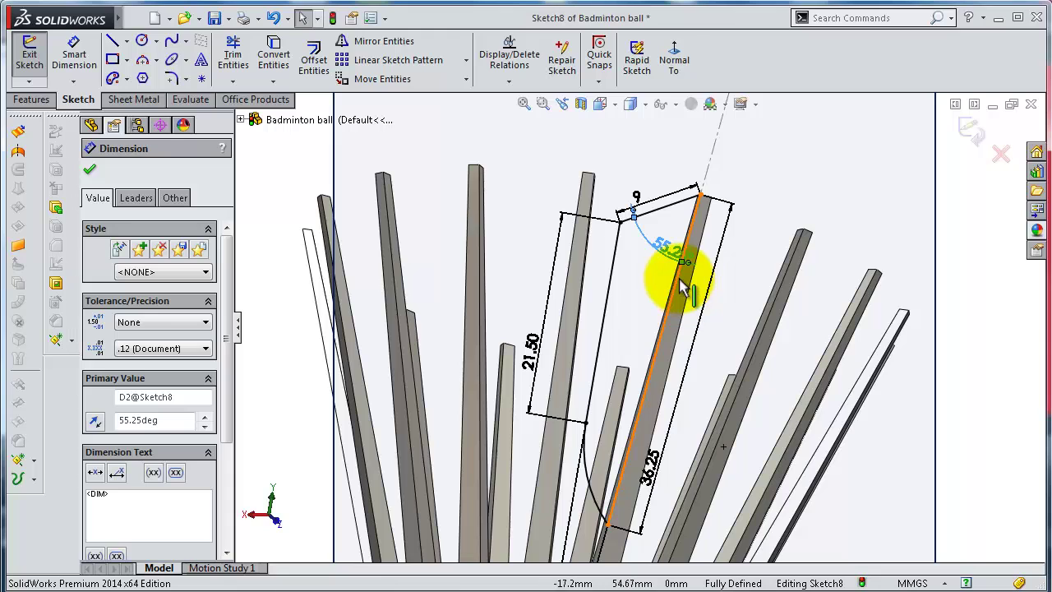
scroll(673, 272, "up", 2)
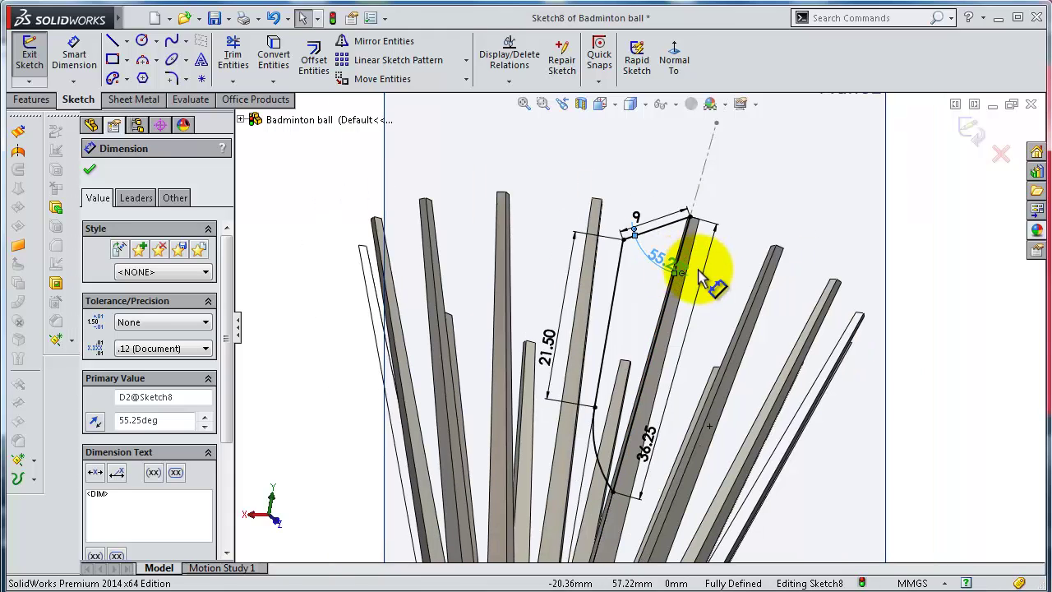
scroll(707, 271, "up", 1)
middle_click_drag(853, 252, 849, 243)
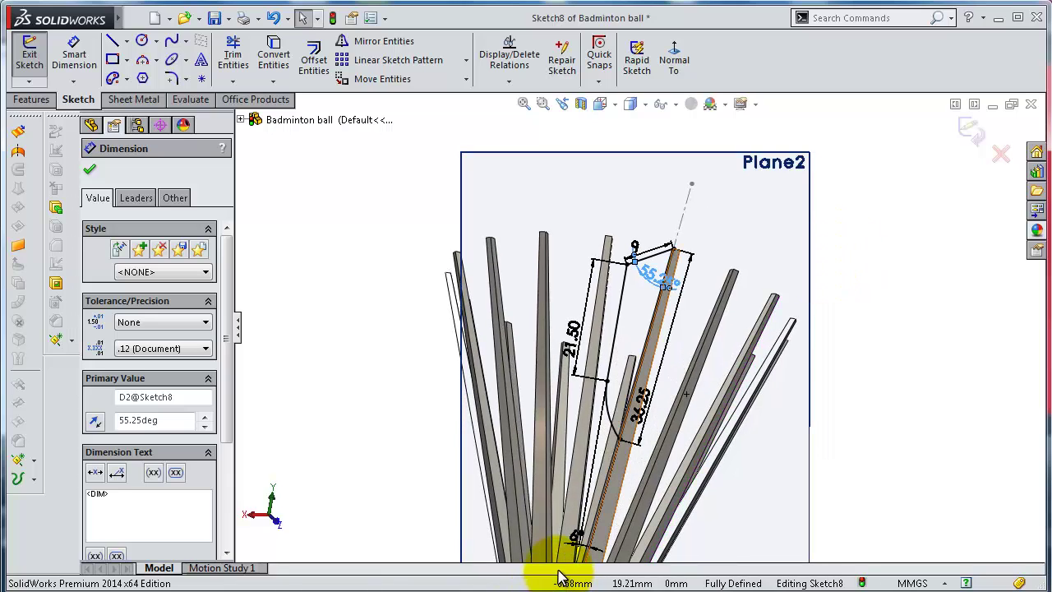
left_click(575, 547)
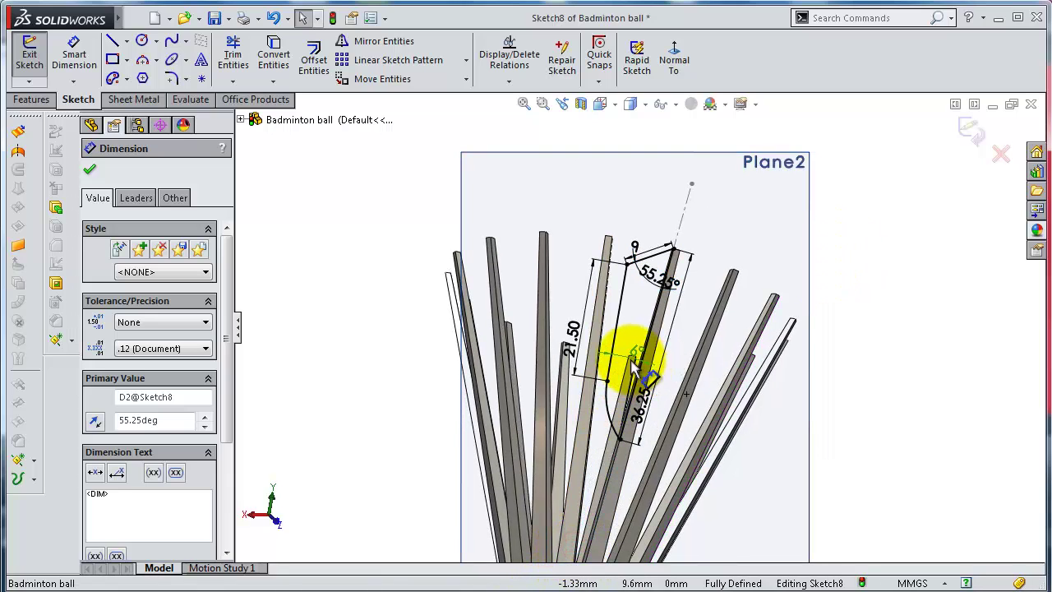
scroll(638, 296, "down", 2)
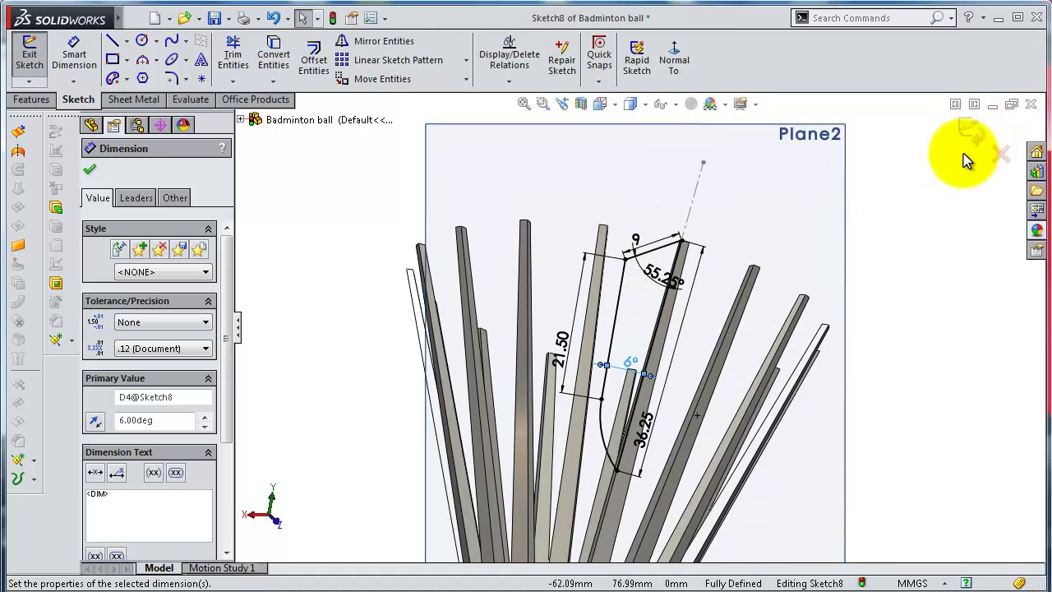
mouse_move(878, 162)
middle_mouse_down()
mouse_move(727, 234)
mouse_move(717, 347)
mouse_move(665, 305)
mouse_move(634, 305)
mouse_move(646, 411)
middle_mouse_up()
scroll(645, 411, "down", 3)
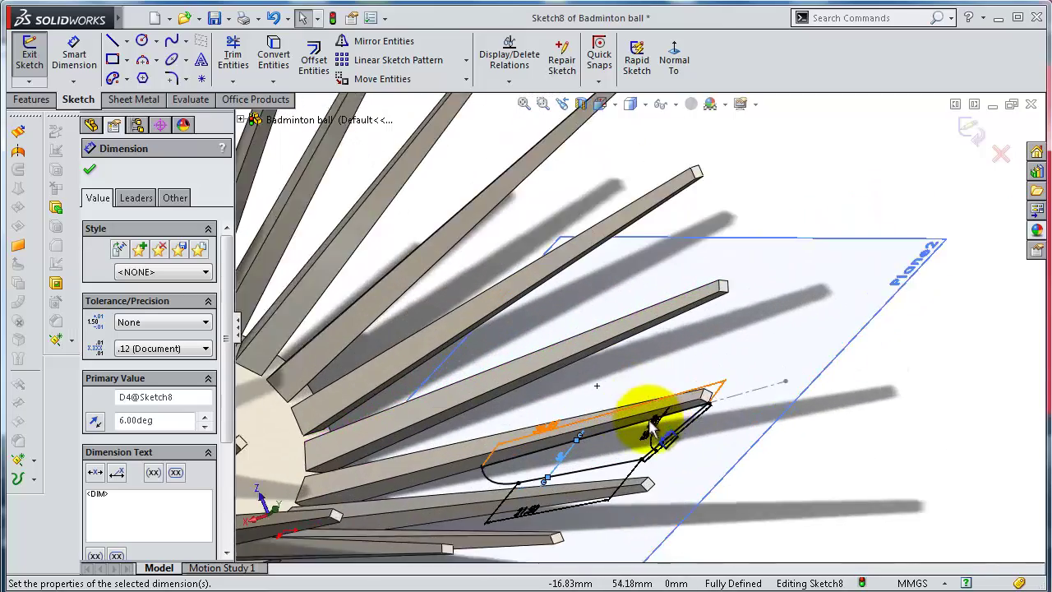
scroll(658, 422, "down", 3)
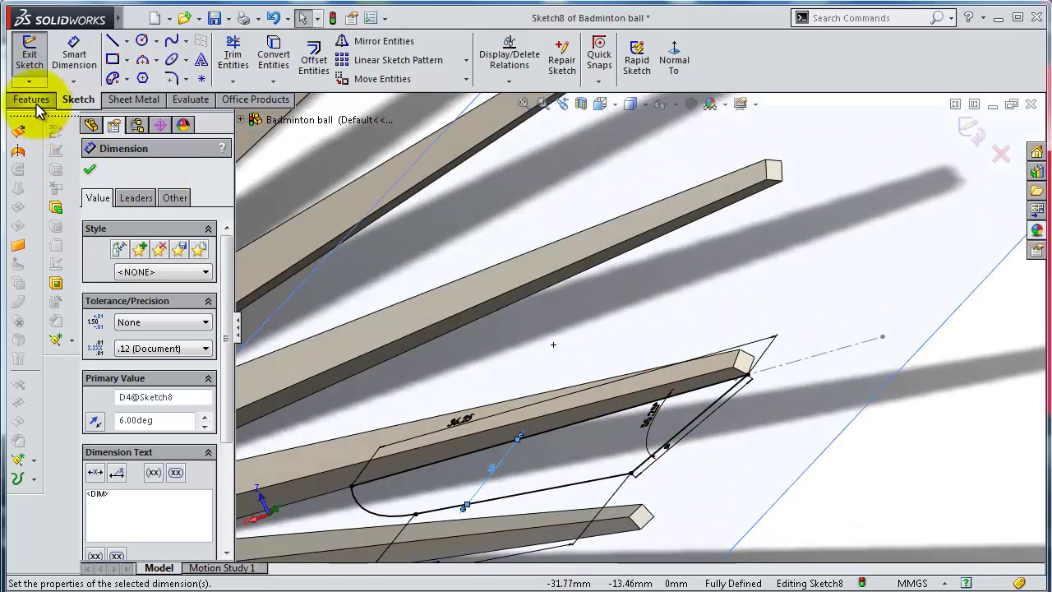
Extrude the Sketch8 outline Up To Surface on the shaft face as Boss-Extrude1
left_click(36, 102)
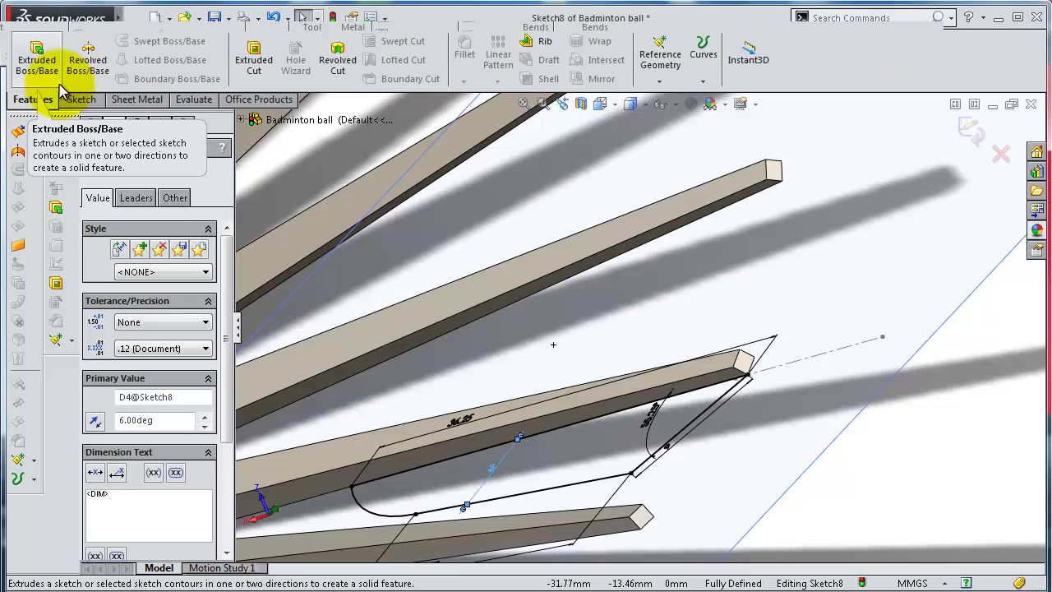
left_click(38, 79)
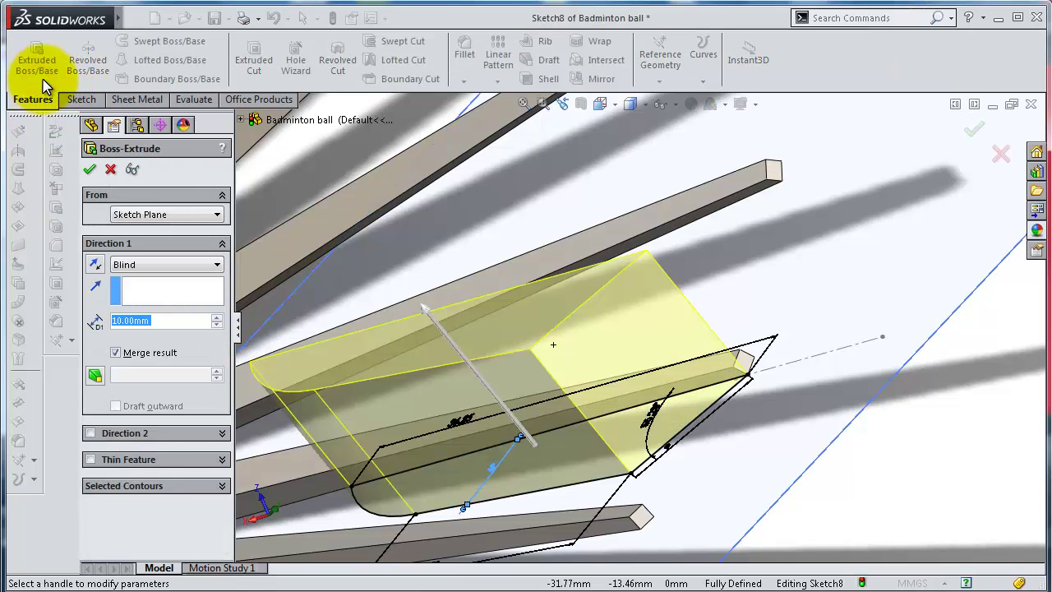
left_click(156, 265)
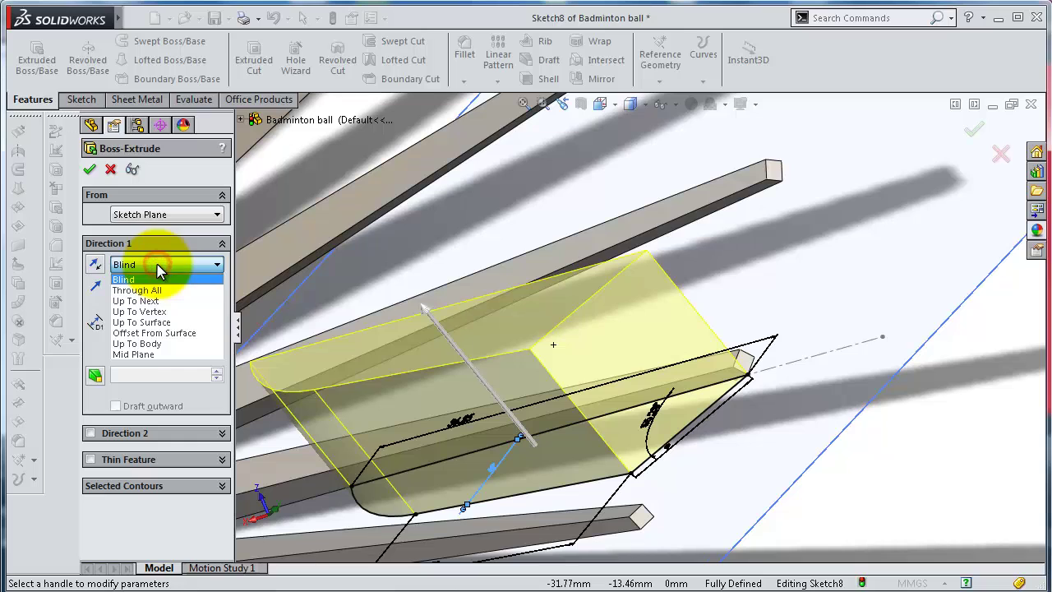
left_click(179, 322)
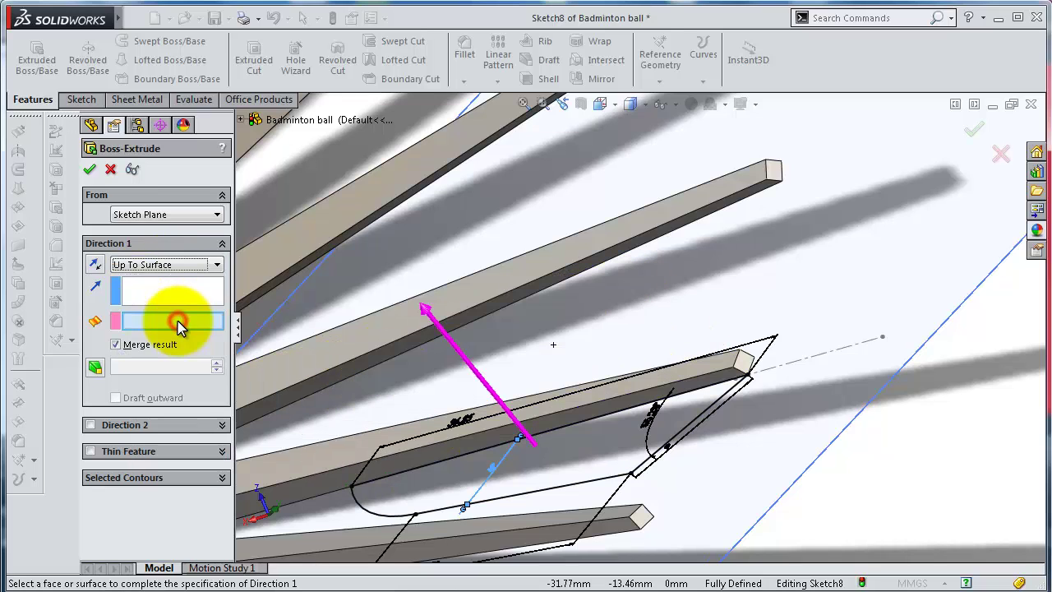
left_click(699, 377)
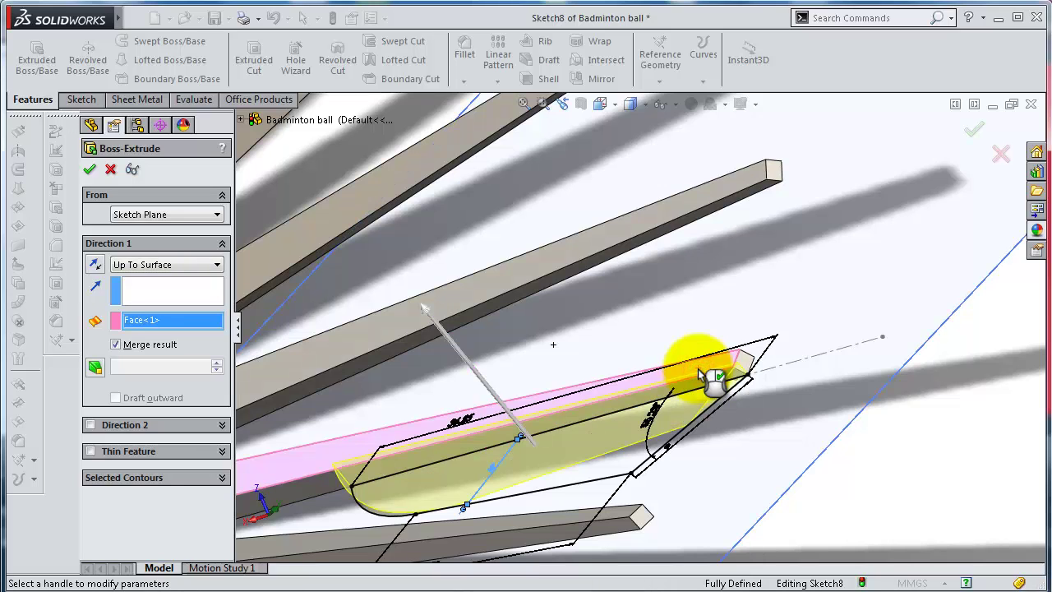
right_click(698, 369)
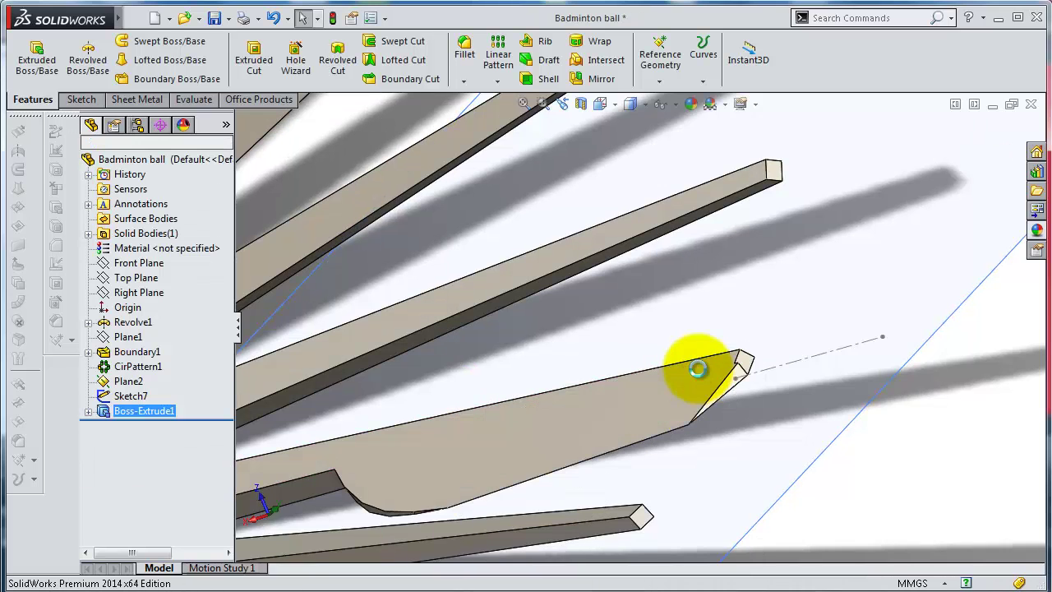
Hide Plane2 and the Sketch7 guide line
scroll(712, 385, "up", 3)
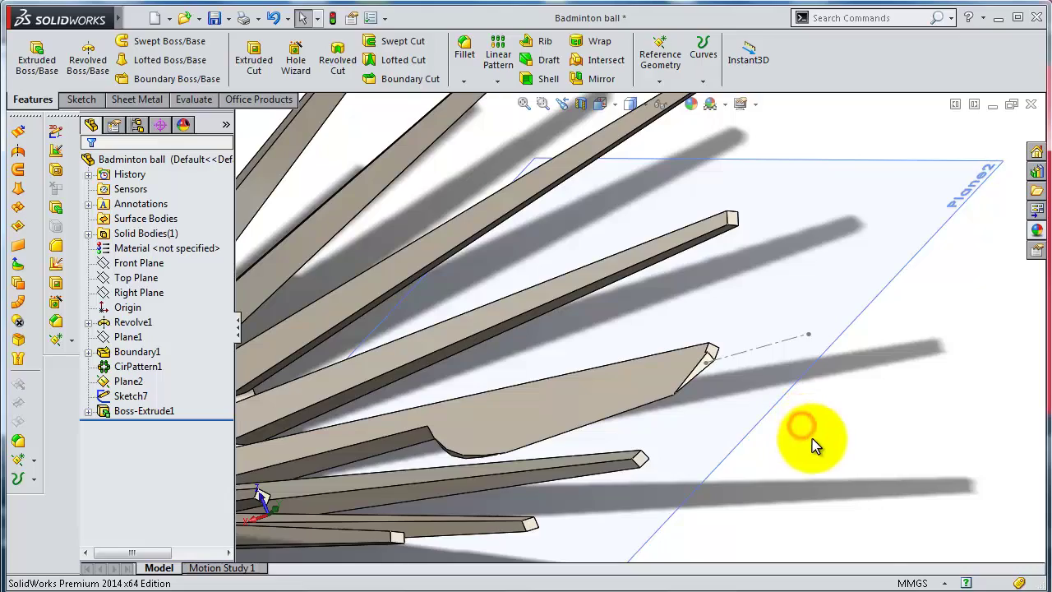
mouse_move(804, 434)
middle_mouse_down()
mouse_move(809, 421)
mouse_move(765, 282)
middle_mouse_up()
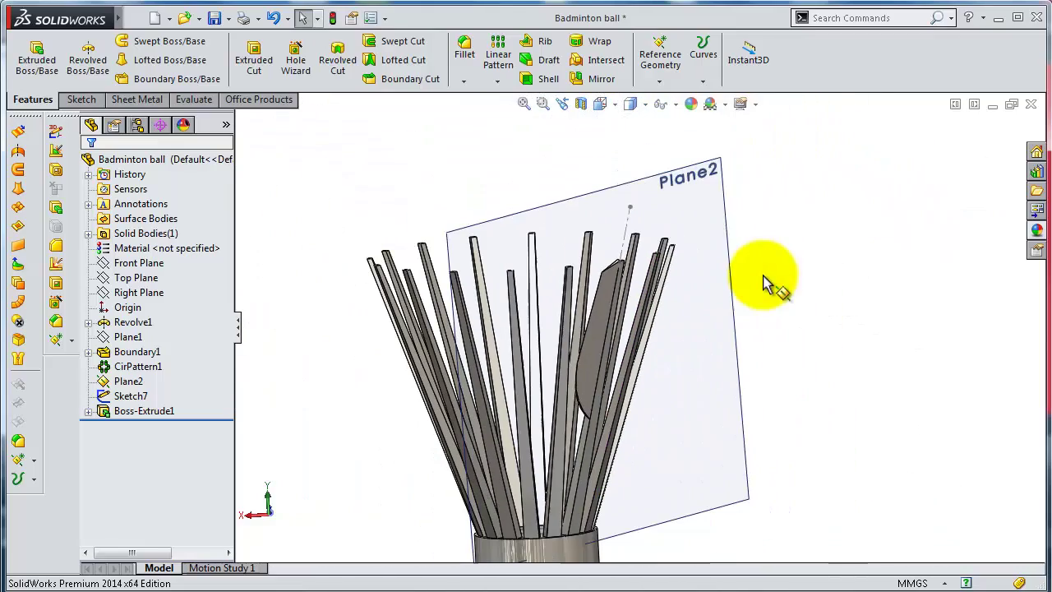
left_click(725, 225)
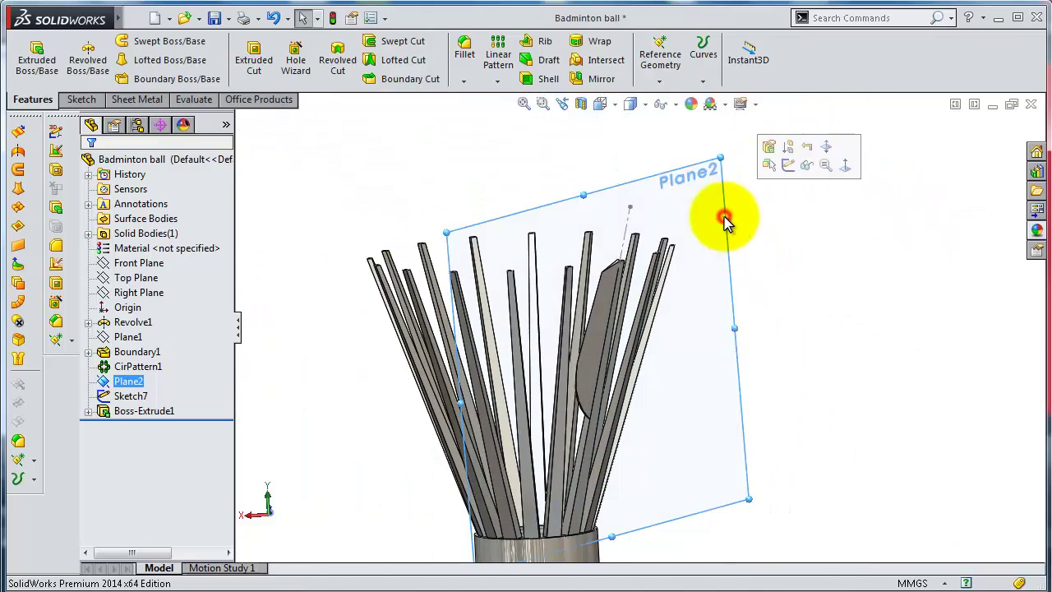
left_click(808, 167)
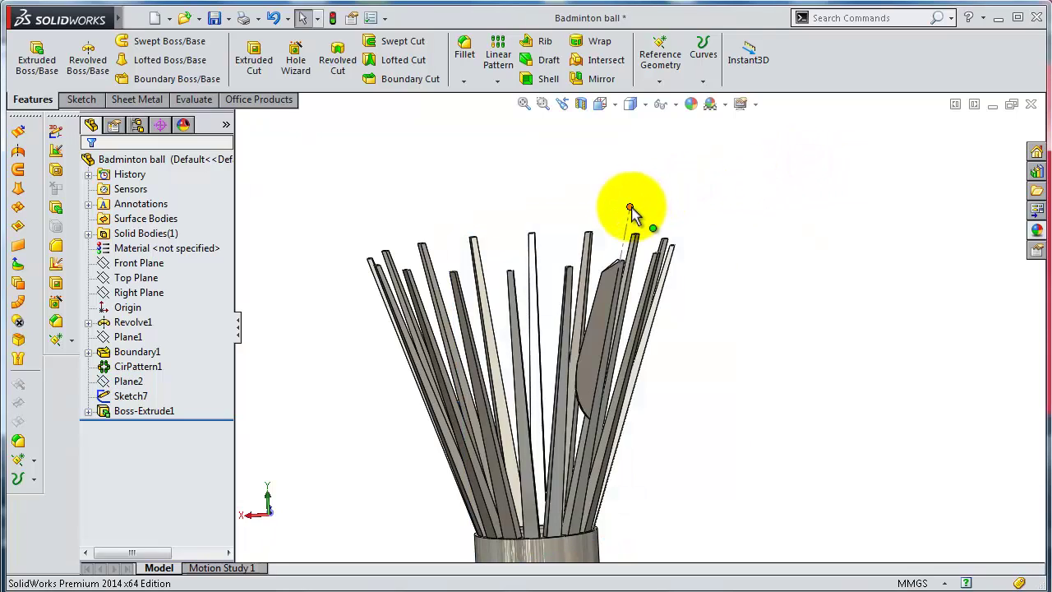
scroll(631, 220, "down", 2)
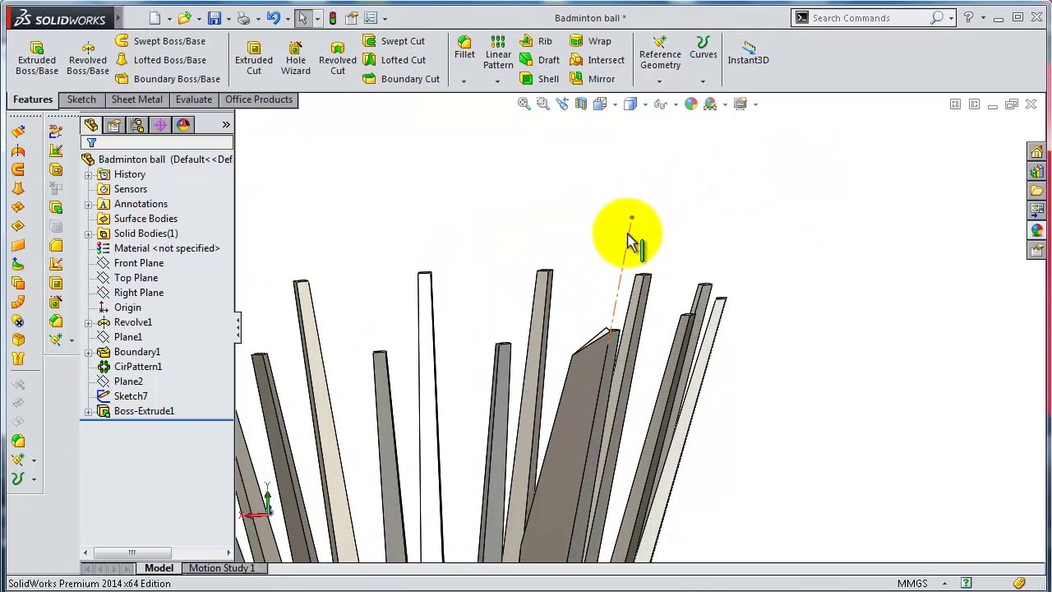
left_click(628, 235)
left_click(690, 191)
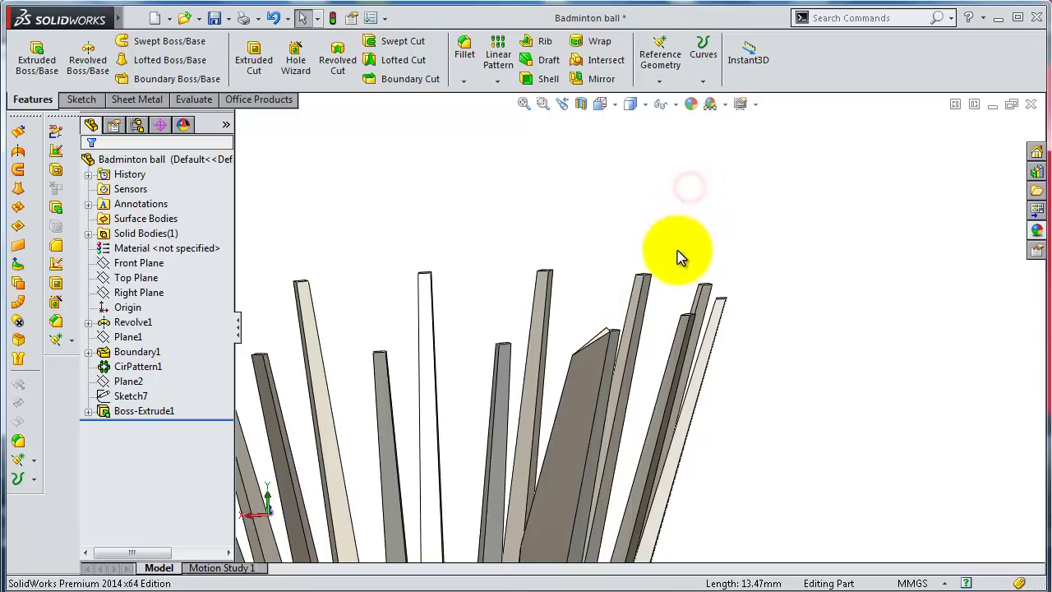
Orbit around the shuttlecock and open the Linear Pattern type list
mouse_move(682, 258)
middle_mouse_down()
mouse_move(694, 370)
mouse_move(658, 244)
mouse_move(681, 242)
mouse_move(663, 294)
mouse_move(611, 336)
mouse_move(550, 426)
middle_mouse_up()
scroll(589, 343, "up", 3)
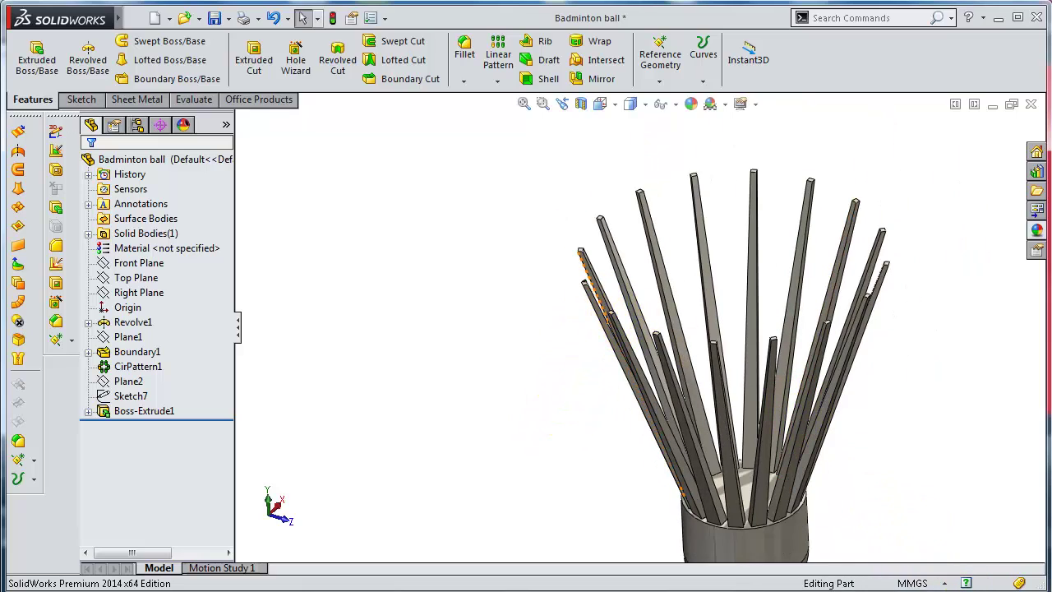
middle_click_drag(914, 551, 902, 525)
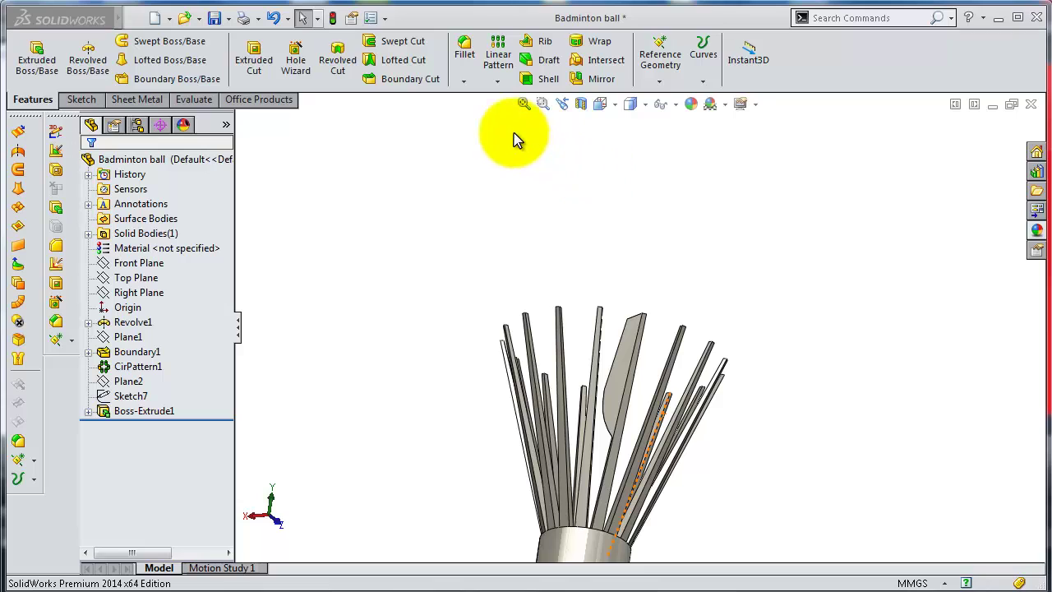
left_click(495, 83)
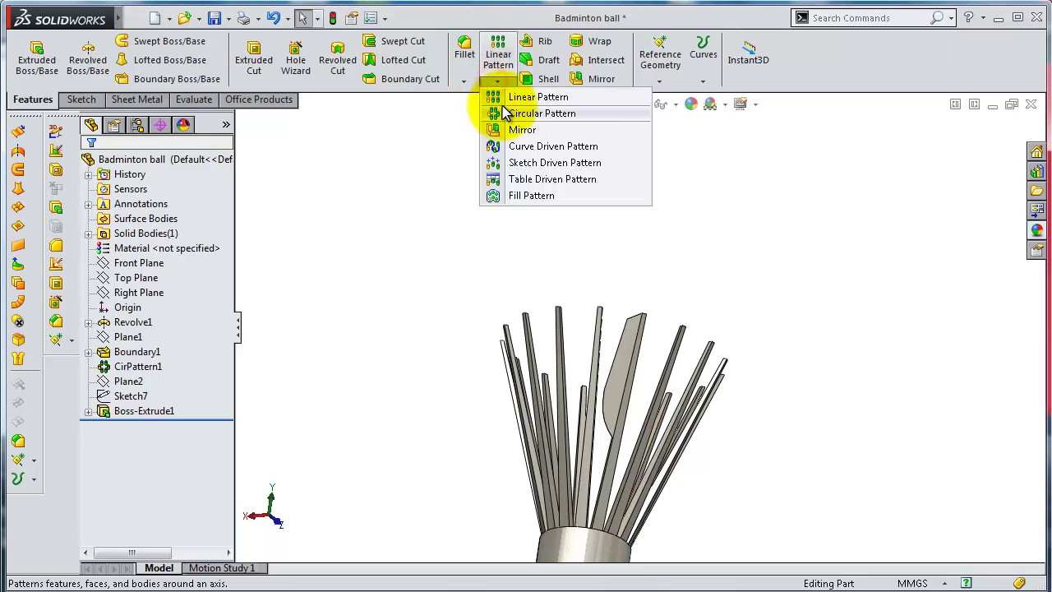
Pattern Boss-Extrude1 16 times around the cork's cylindrical face as CirPattern5
left_click(506, 114)
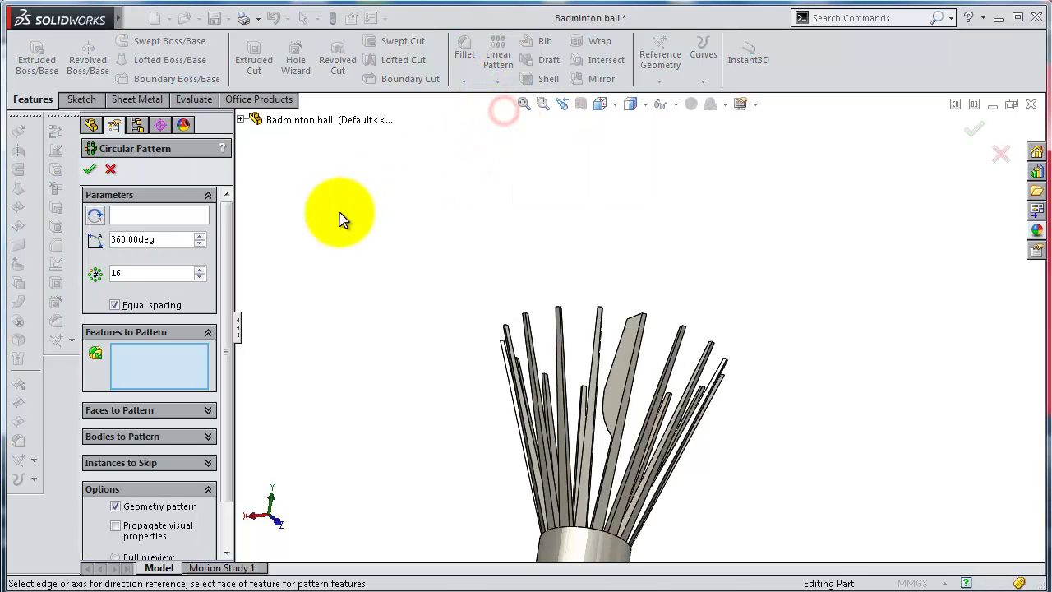
left_click(142, 216)
left_click(579, 556)
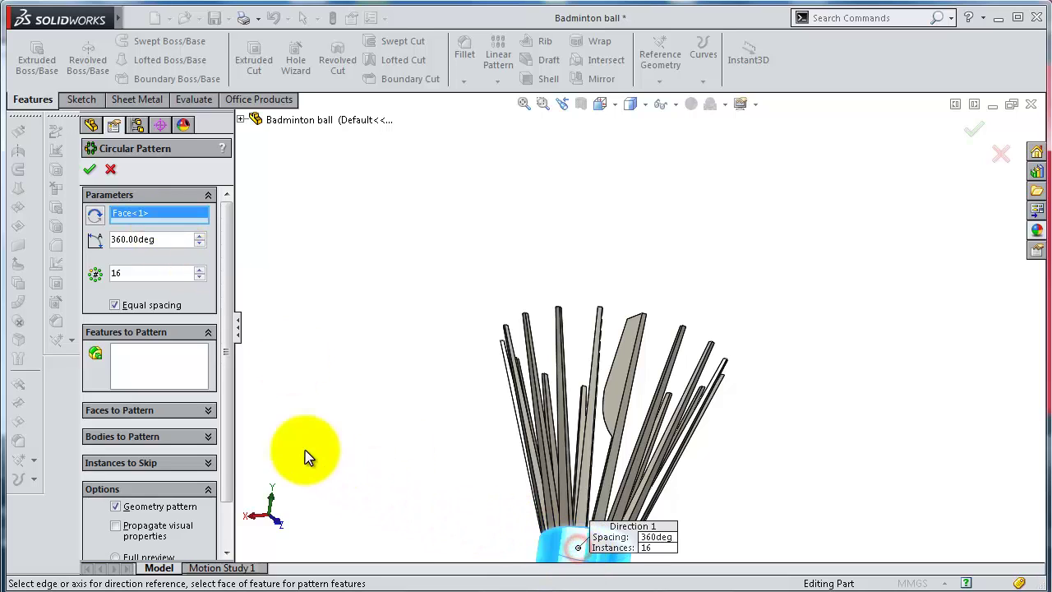
left_click(205, 409)
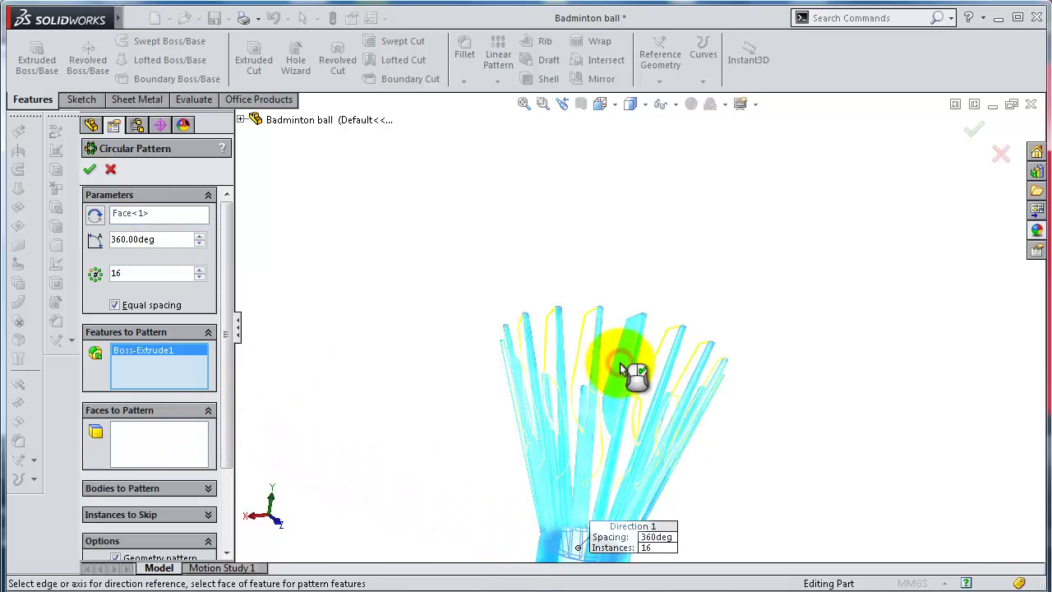
left_click(620, 364)
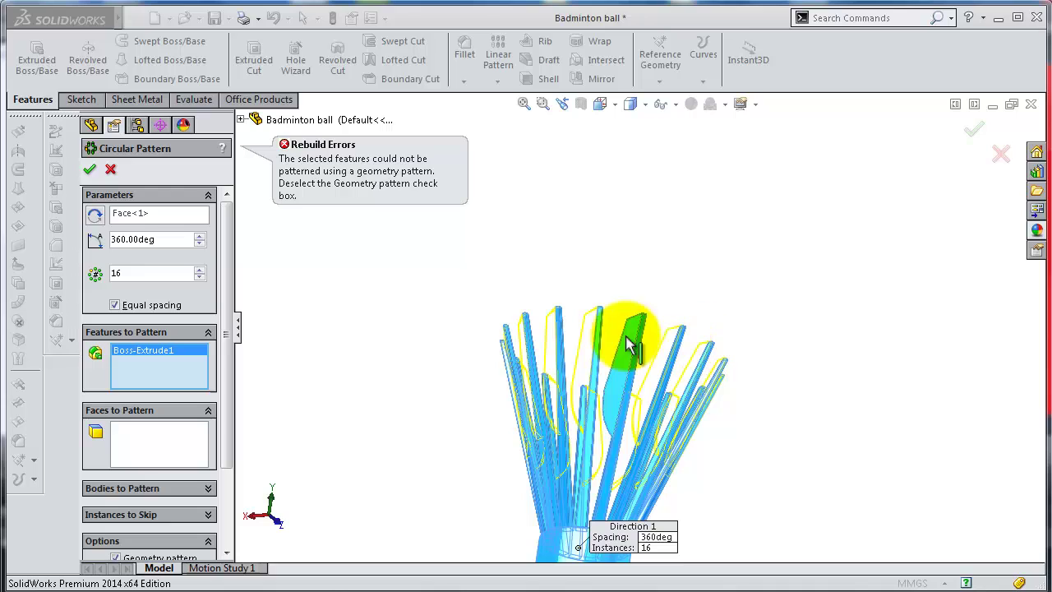
key("Return")
middle_click_drag(664, 317, 671, 442)
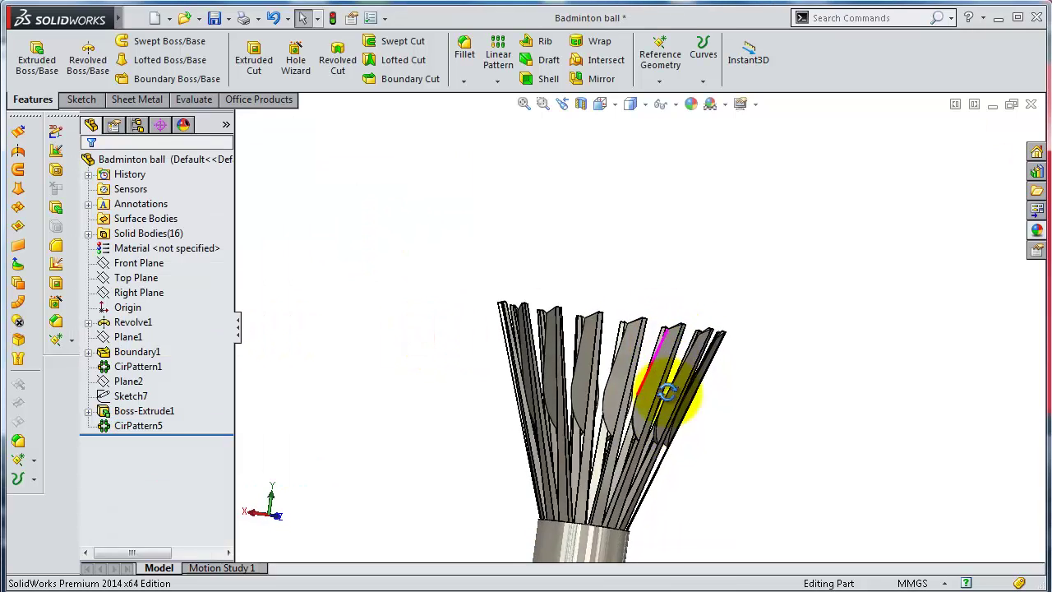
scroll(626, 374, "down", 2)
scroll(620, 323, "down", 2)
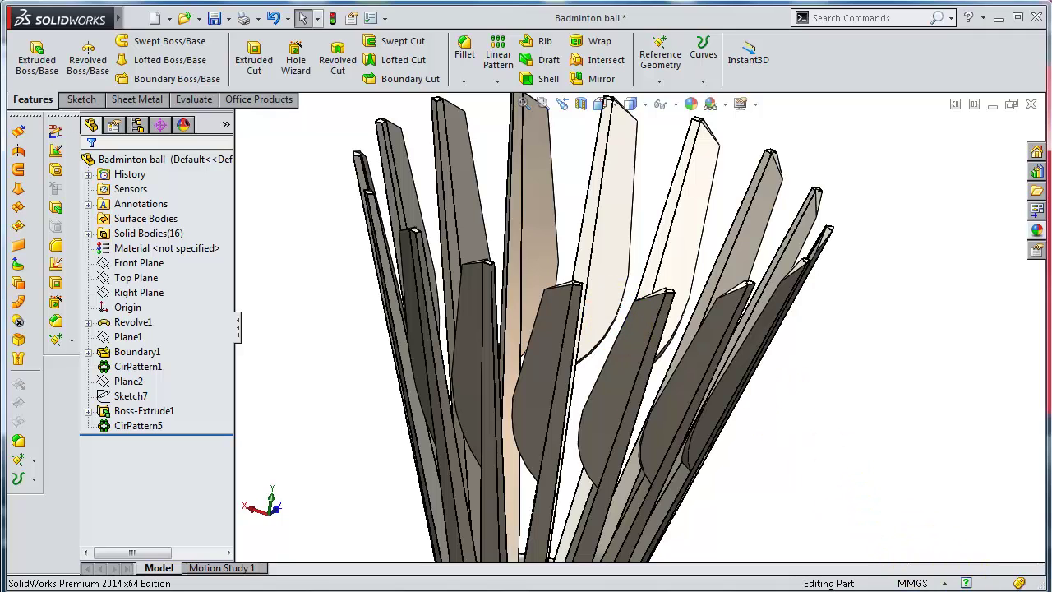
Undo CirPattern5 and re-accept Boss-Extrude1 with Merge result off, leaving two bodies
key("ctrl+z")
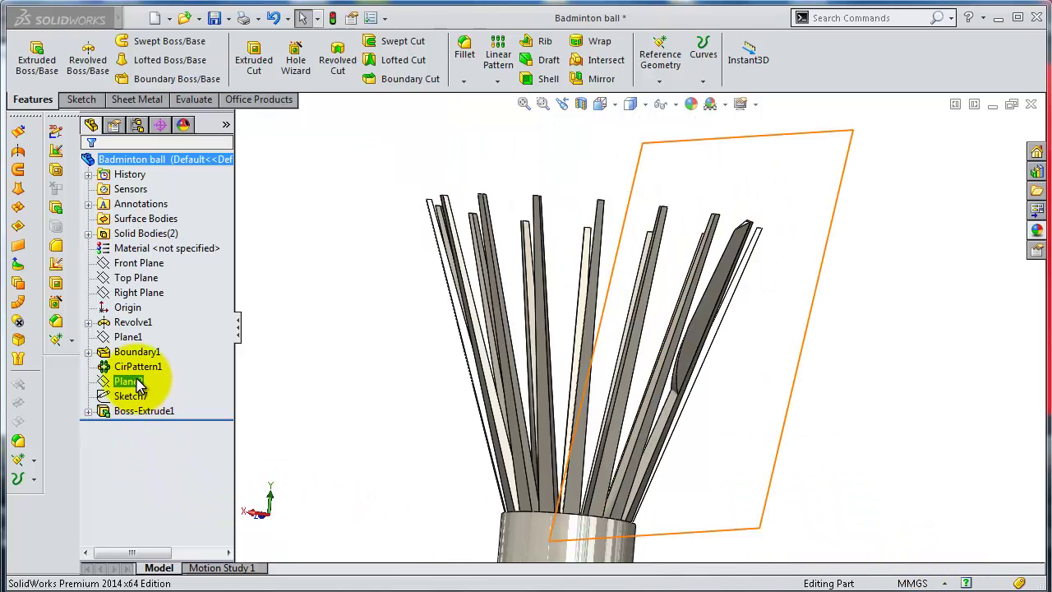
left_click(140, 410)
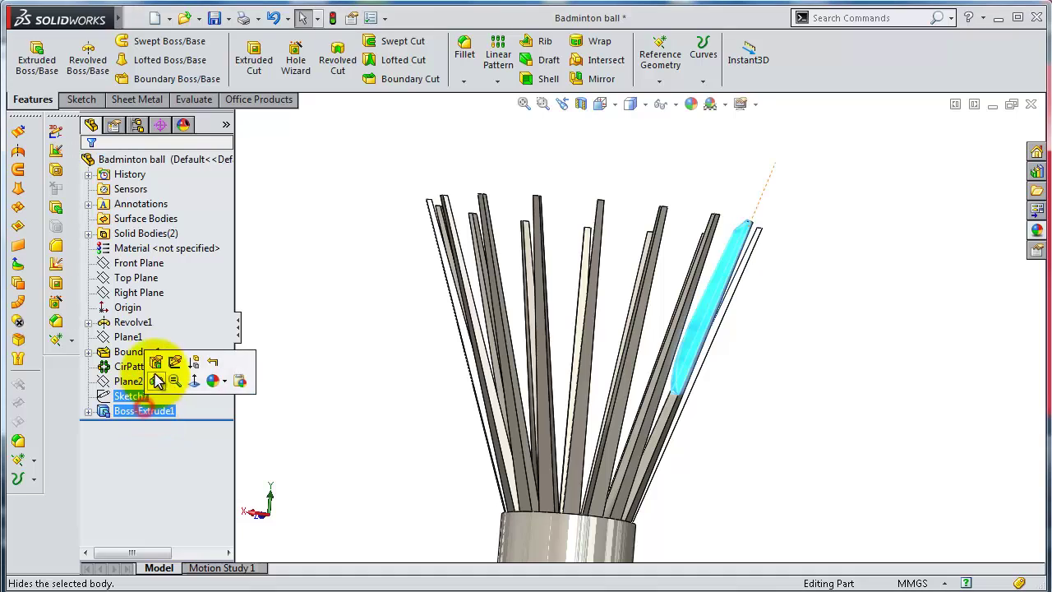
left_click(146, 366)
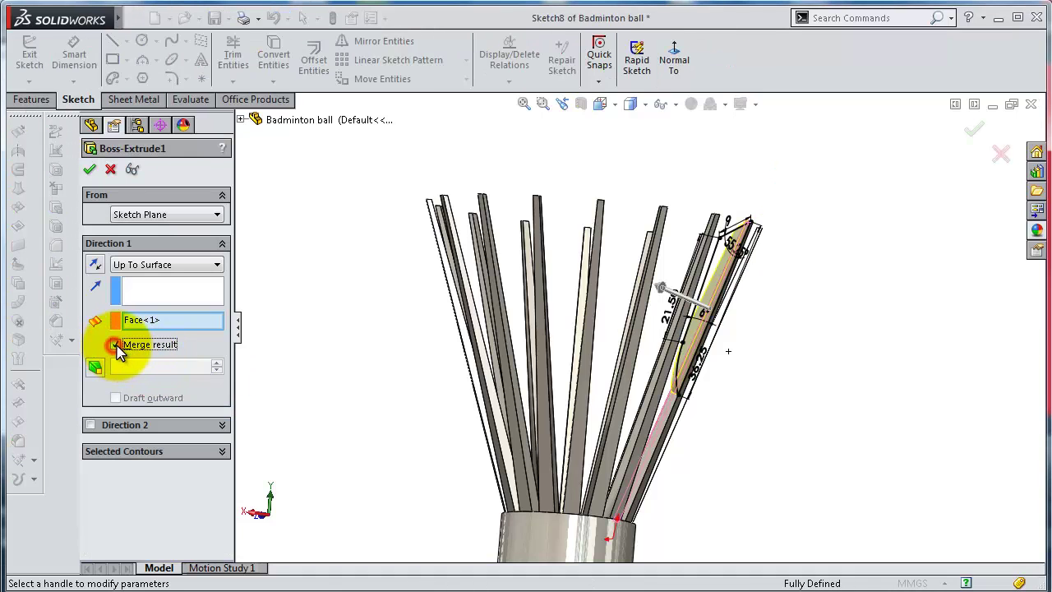
left_click(89, 168)
middle_click_drag(785, 355, 705, 364)
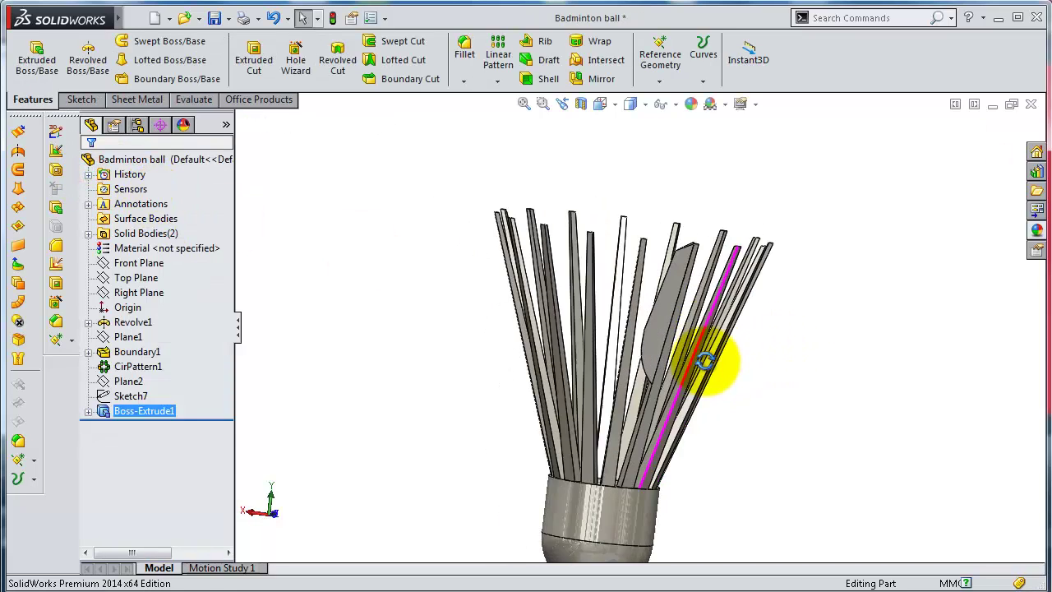
scroll(705, 368, "up", 2)
scroll(699, 358, "up", 2)
scroll(675, 328, "down", 1)
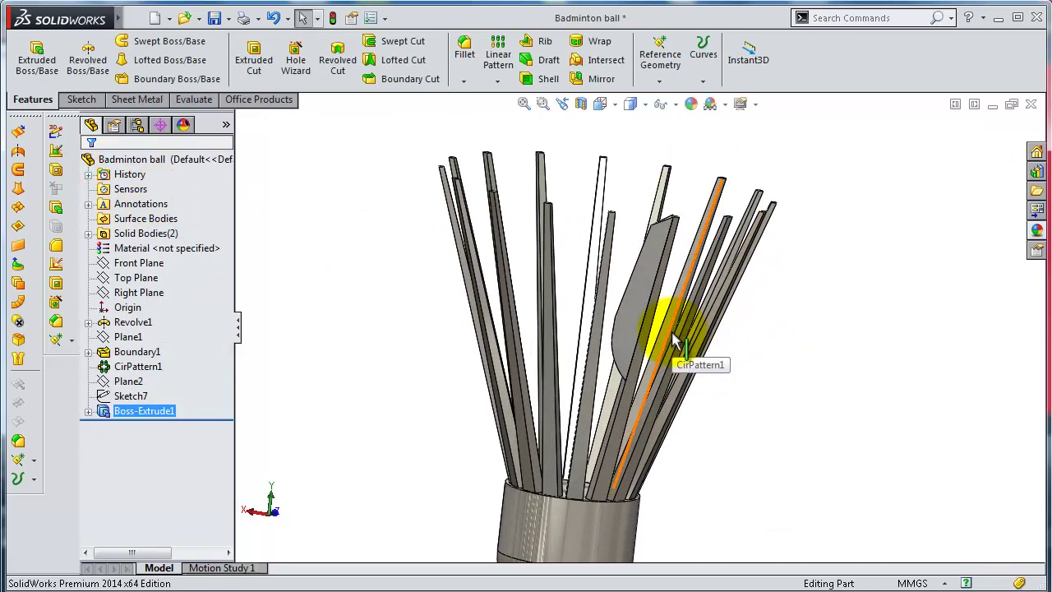
left_click(497, 82)
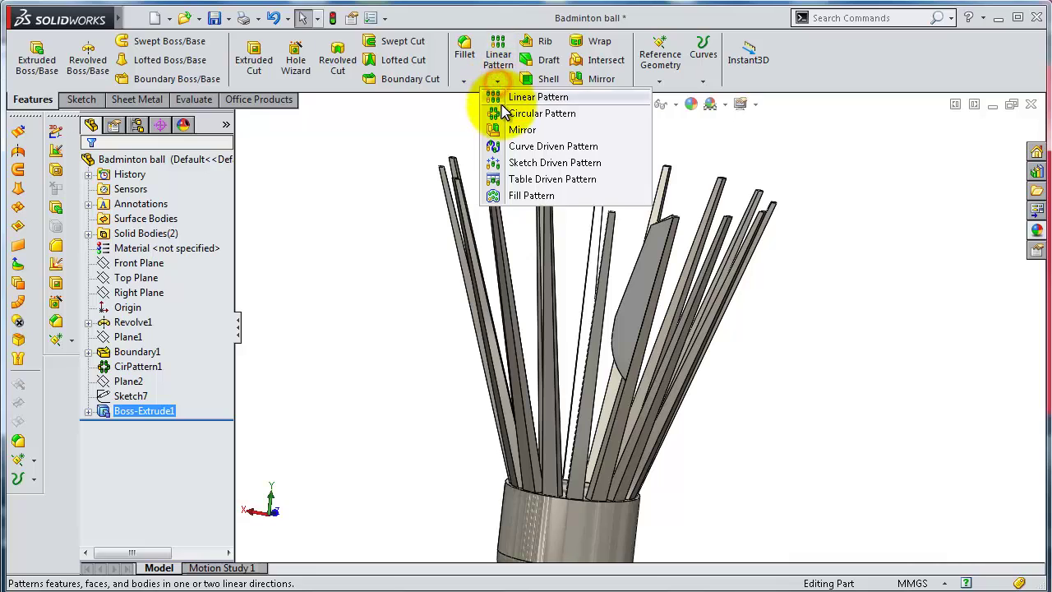
Circular-pattern the vane 16 times over 360° around the cork face, fixing the rebuild error
left_click(503, 112)
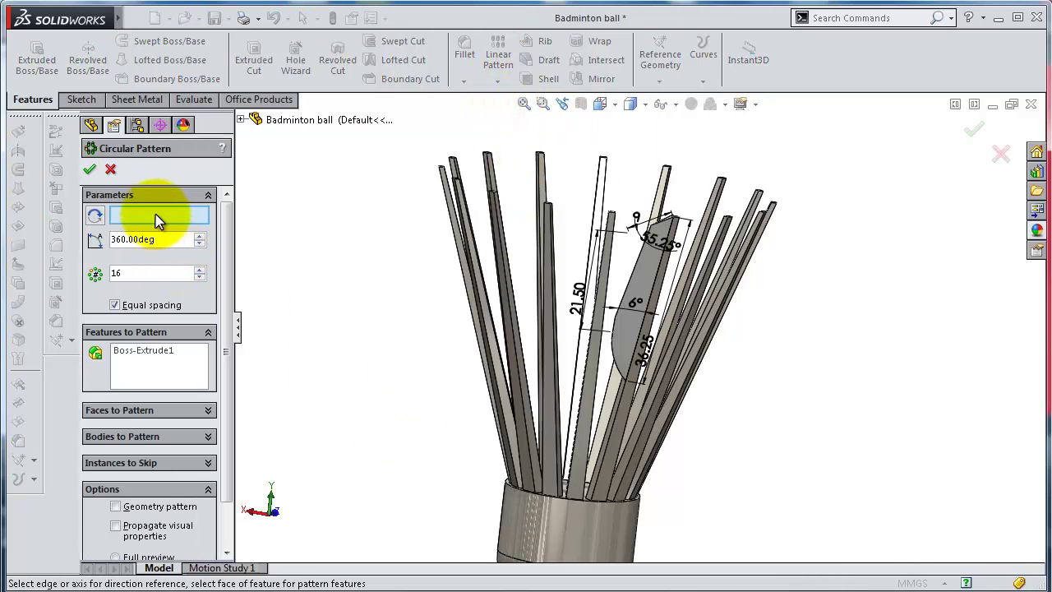
left_click(156, 215)
left_click(564, 550)
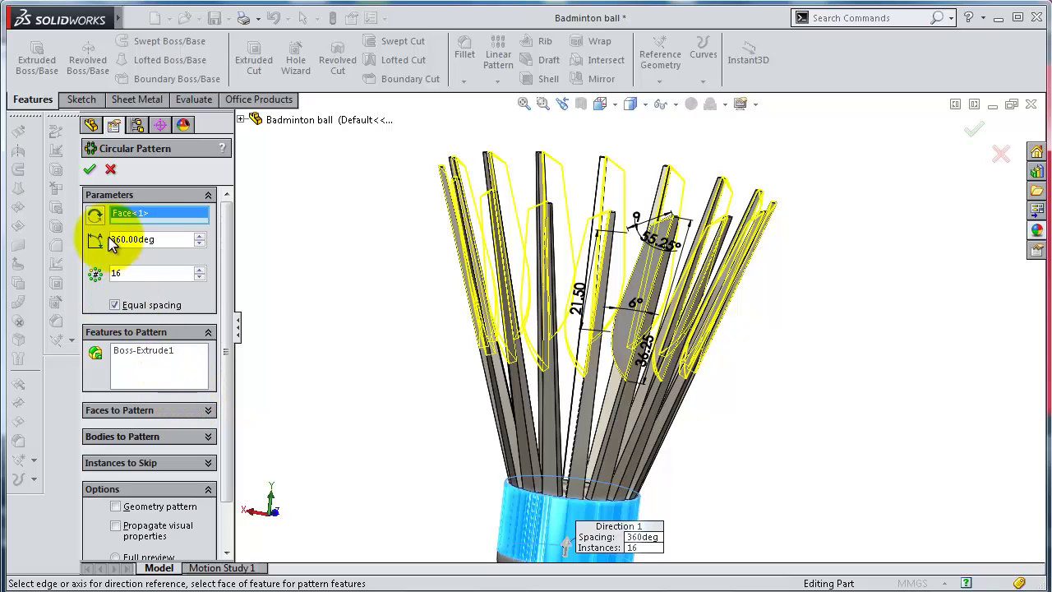
left_click(91, 171)
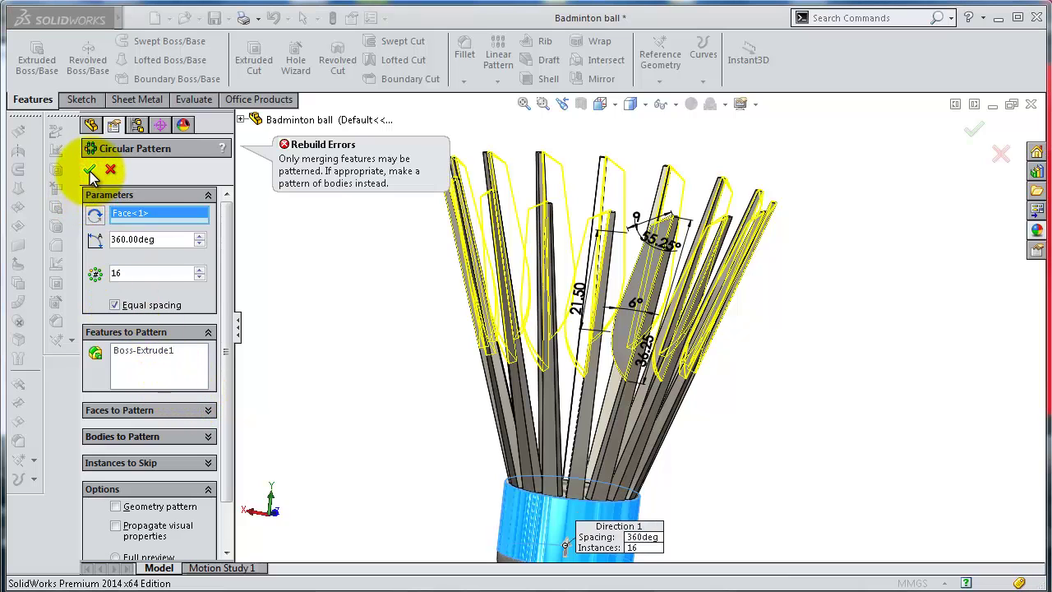
left_click(152, 508)
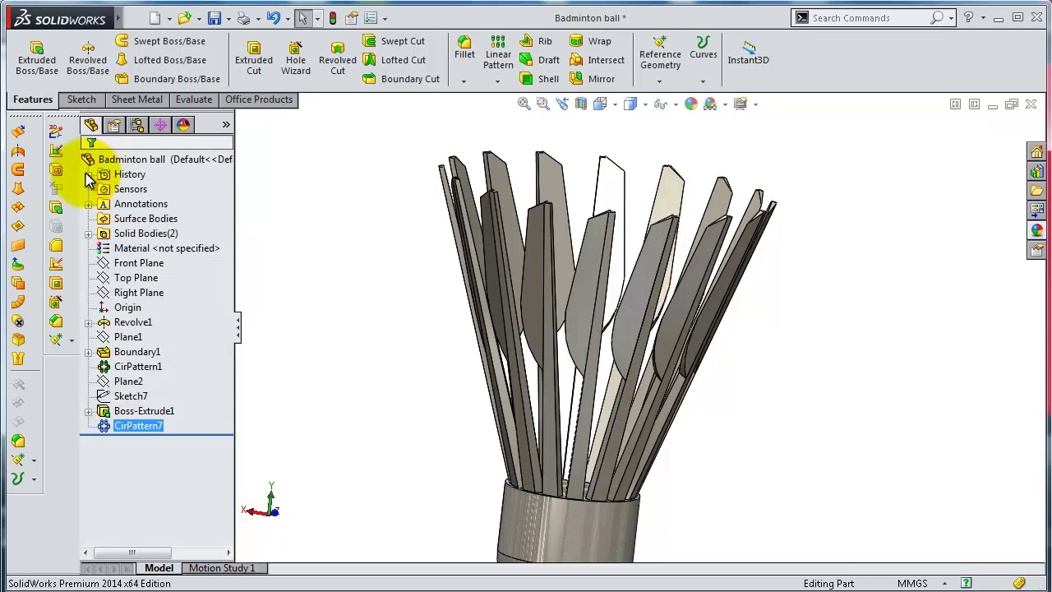
mouse_move(733, 422)
middle_mouse_down()
mouse_move(700, 435)
mouse_move(650, 428)
mouse_move(639, 439)
mouse_move(913, 587)
mouse_move(916, 521)
middle_mouse_up()
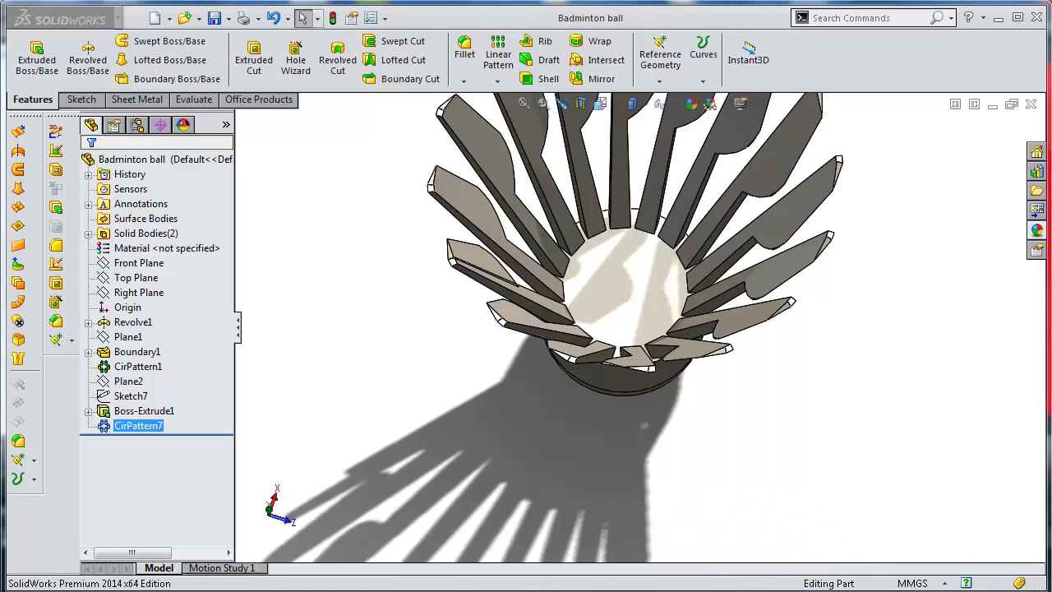
mouse_move(855, 442)
middle_mouse_down()
mouse_move(863, 429)
mouse_move(841, 451)
mouse_move(820, 369)
mouse_move(710, 241)
mouse_move(679, 260)
mouse_move(634, 165)
middle_mouse_up()
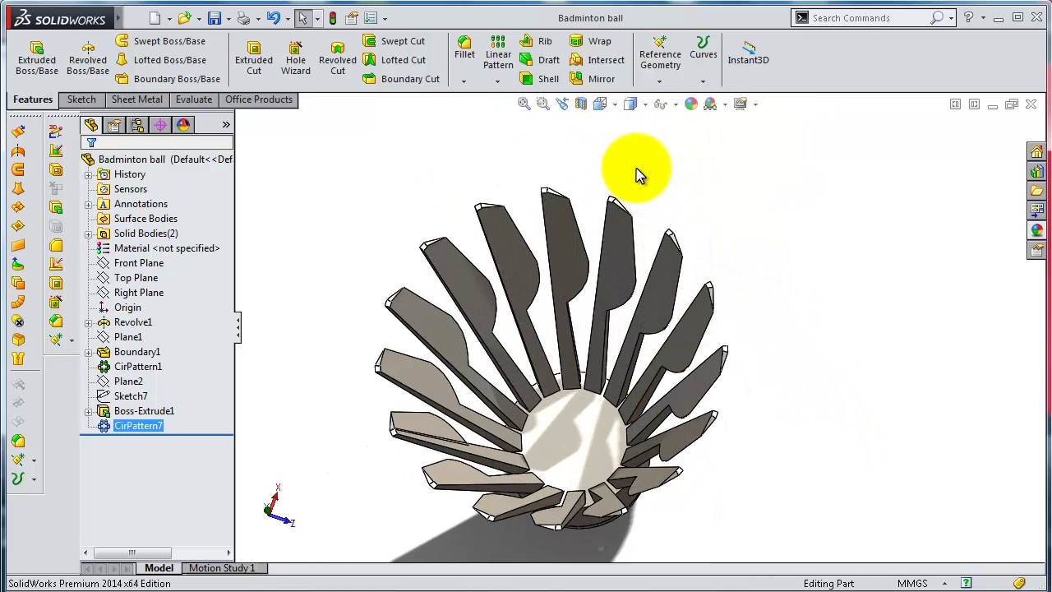
Merge the vanes and shuttlecock body into one solid with a Combine Add operation
left_click(841, 17)
type("m")
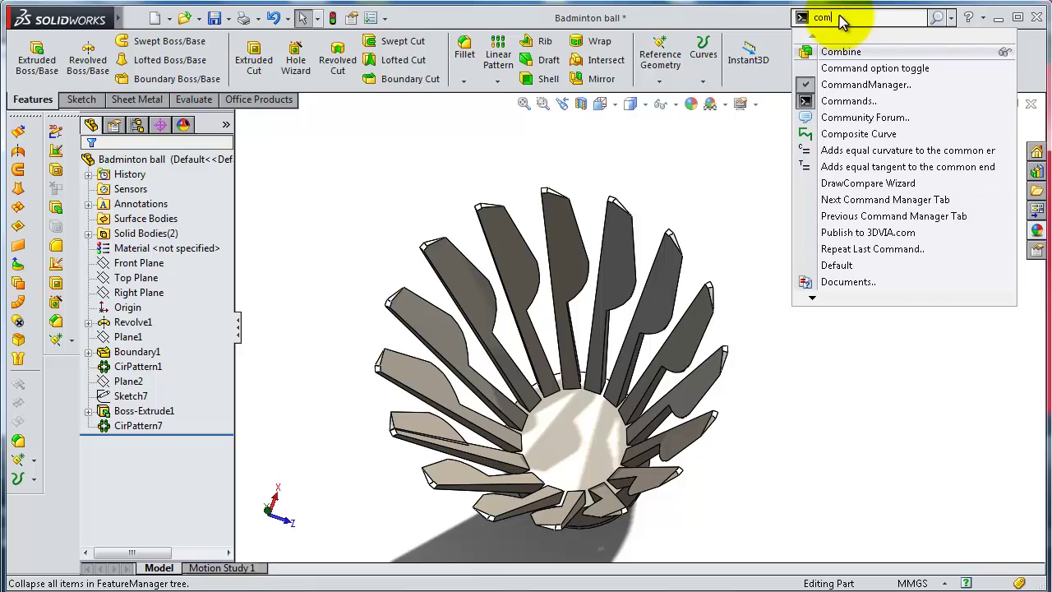
left_click(848, 51)
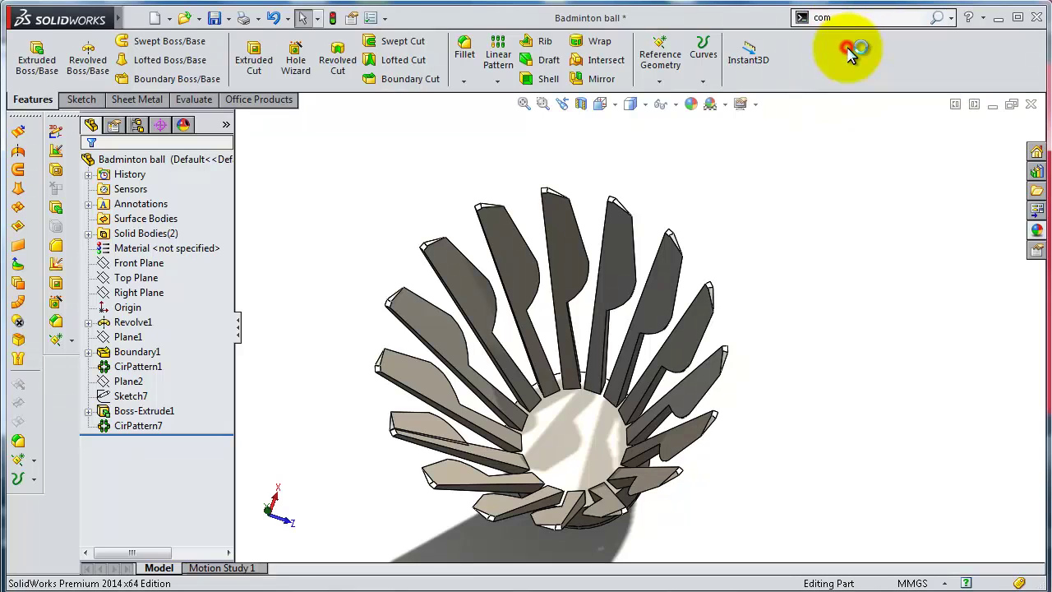
left_click(441, 428)
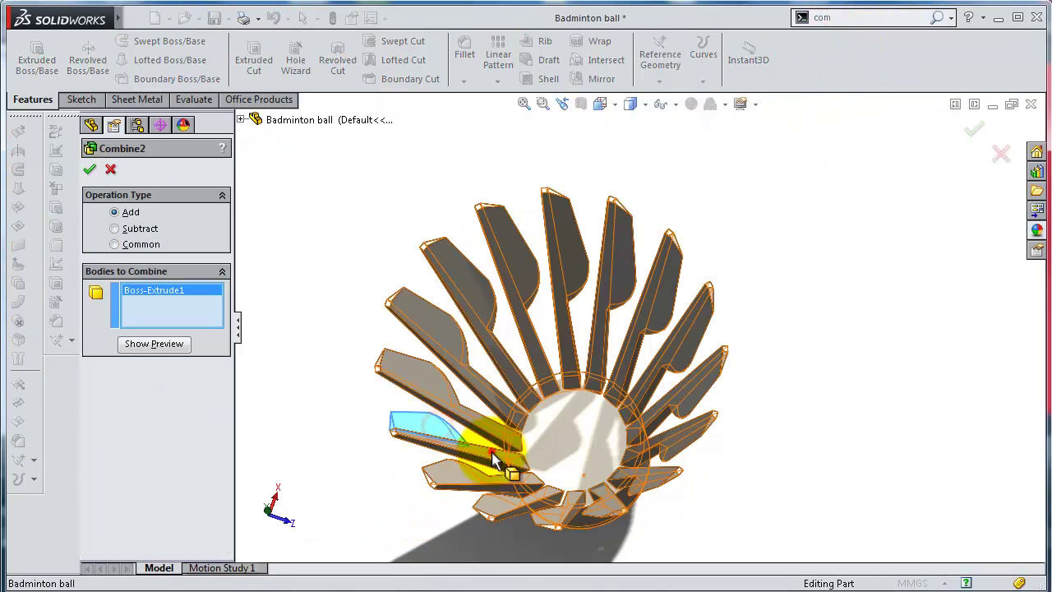
left_click(489, 449)
right_click(490, 451)
Zoom onto a vane tip and select its side face
middle_click_drag(805, 479, 606, 258)
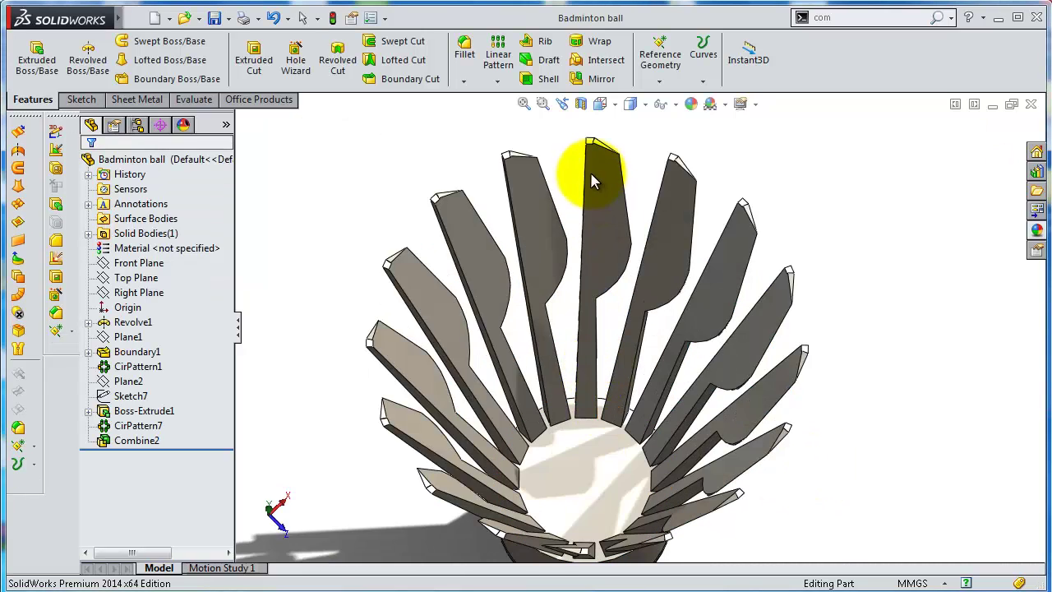
scroll(588, 169, "down", 5)
scroll(606, 192, "down", 3)
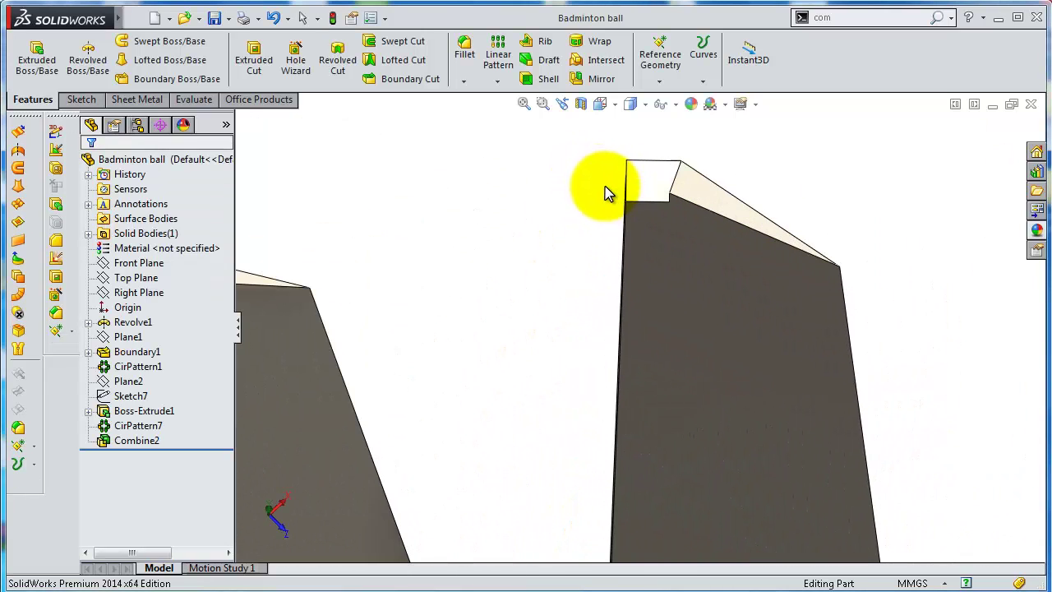
left_click(643, 231)
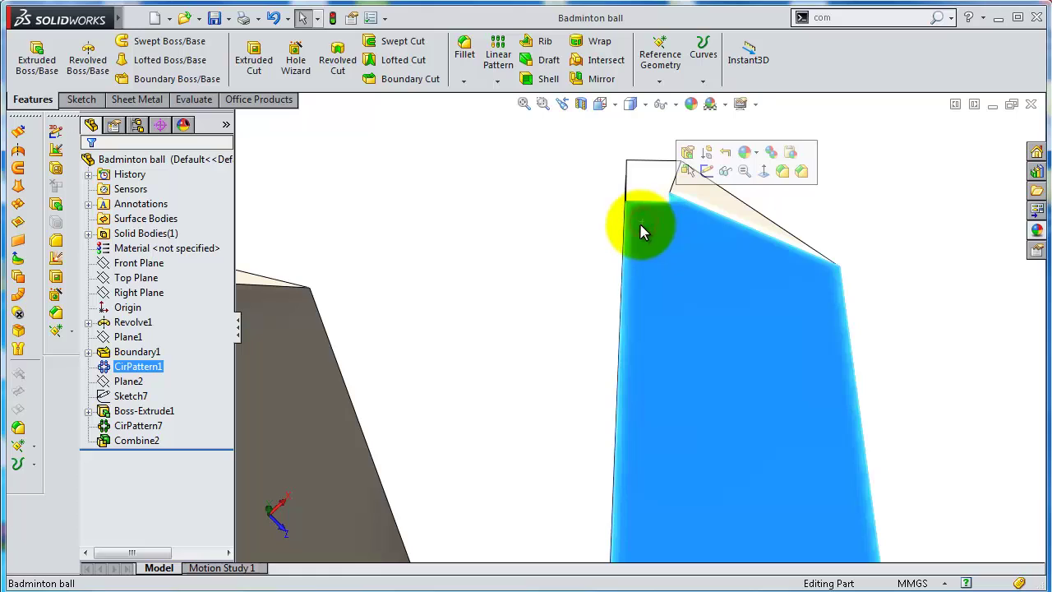
Start a sketch on the vane face and draw a construction centerline rising above the tip
left_click(708, 171)
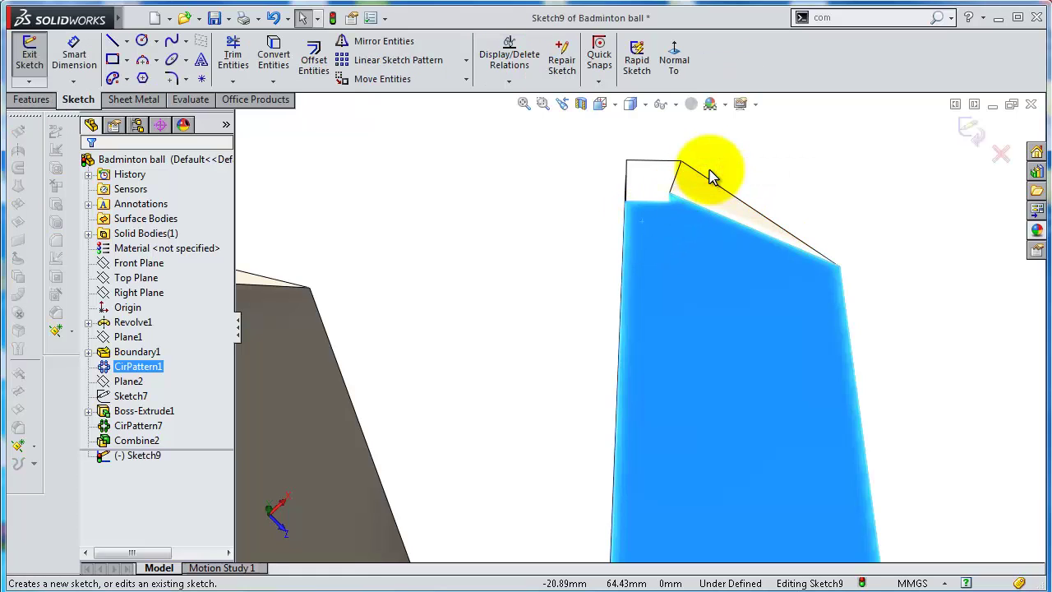
left_click(127, 41)
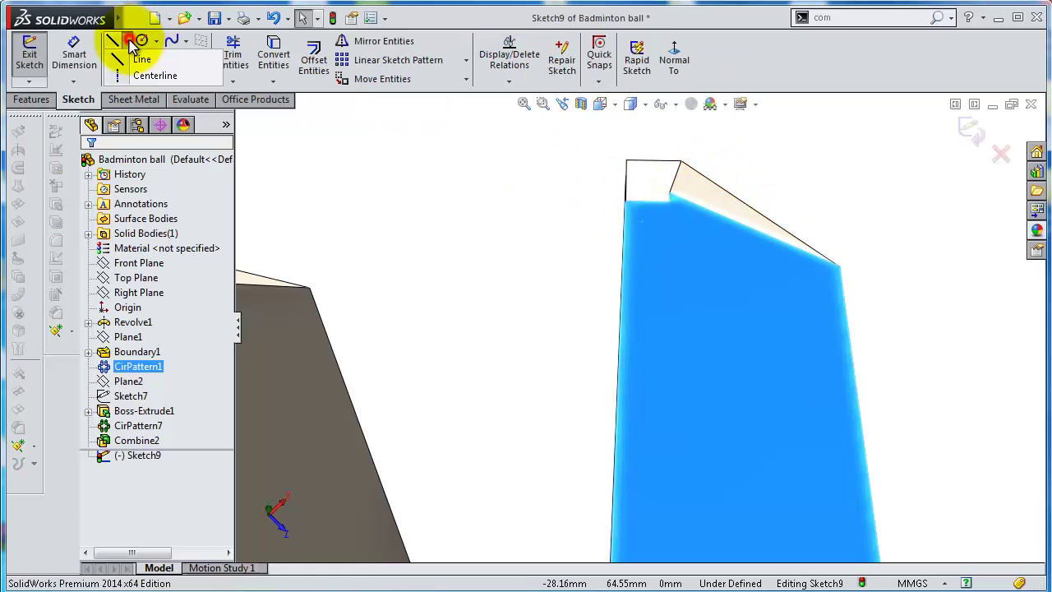
left_click(146, 73)
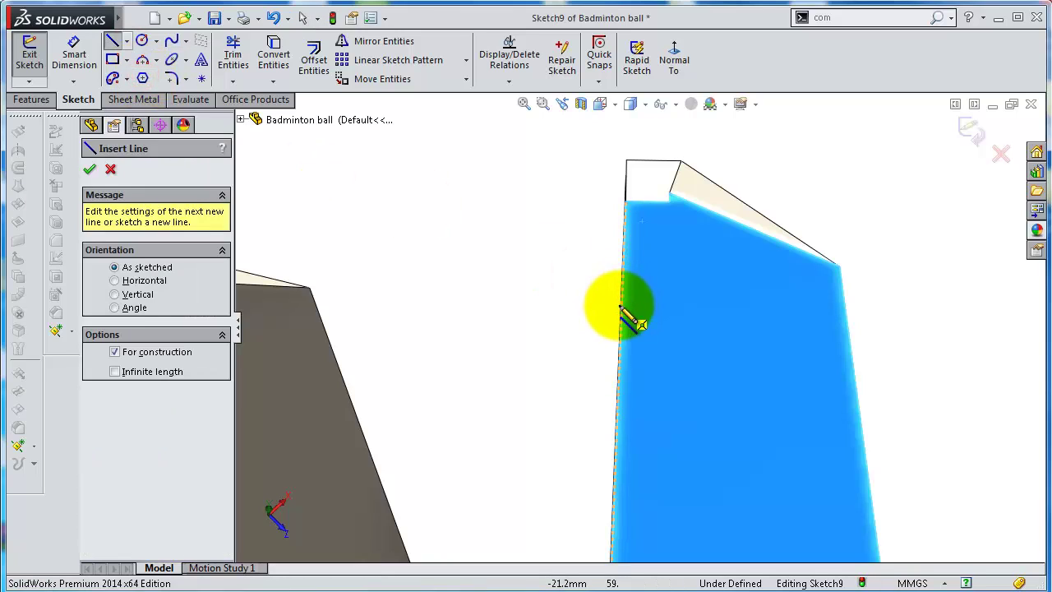
left_click(622, 308)
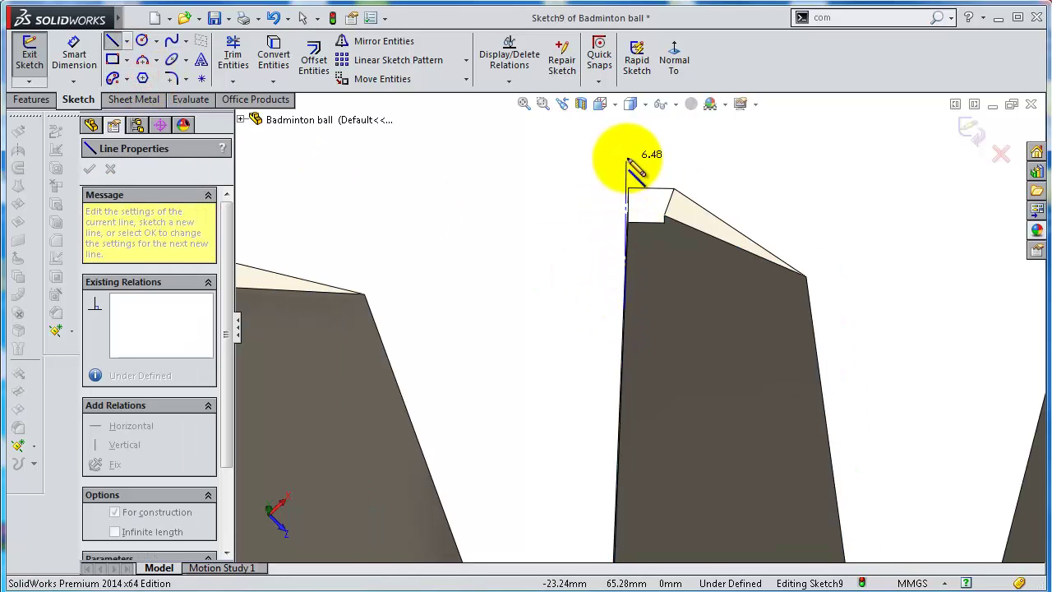
scroll(634, 161, "down", 2)
scroll(641, 168, "down", 2)
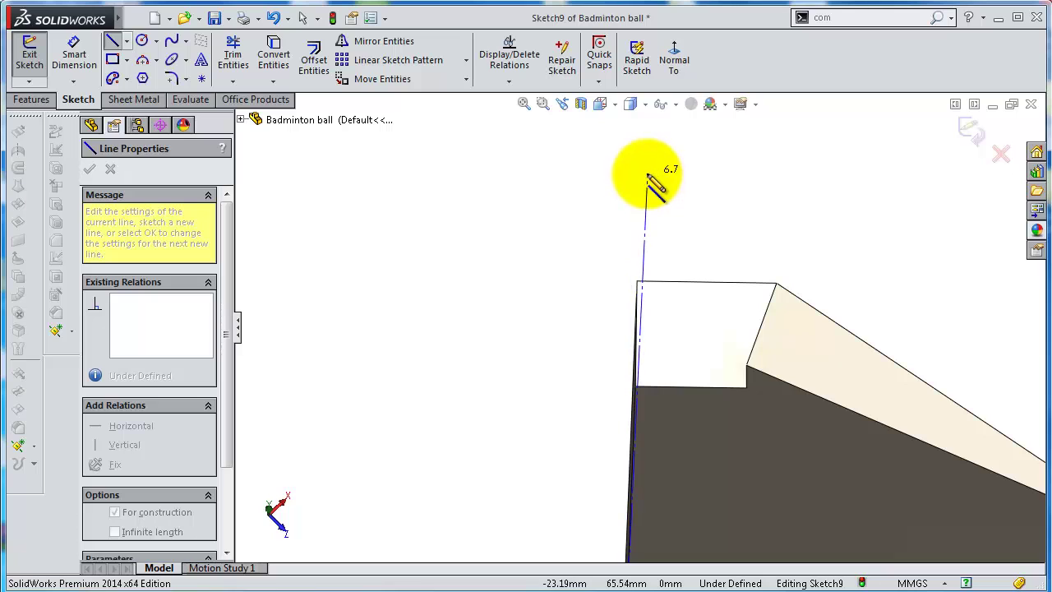
left_click(647, 174)
key("Escape")
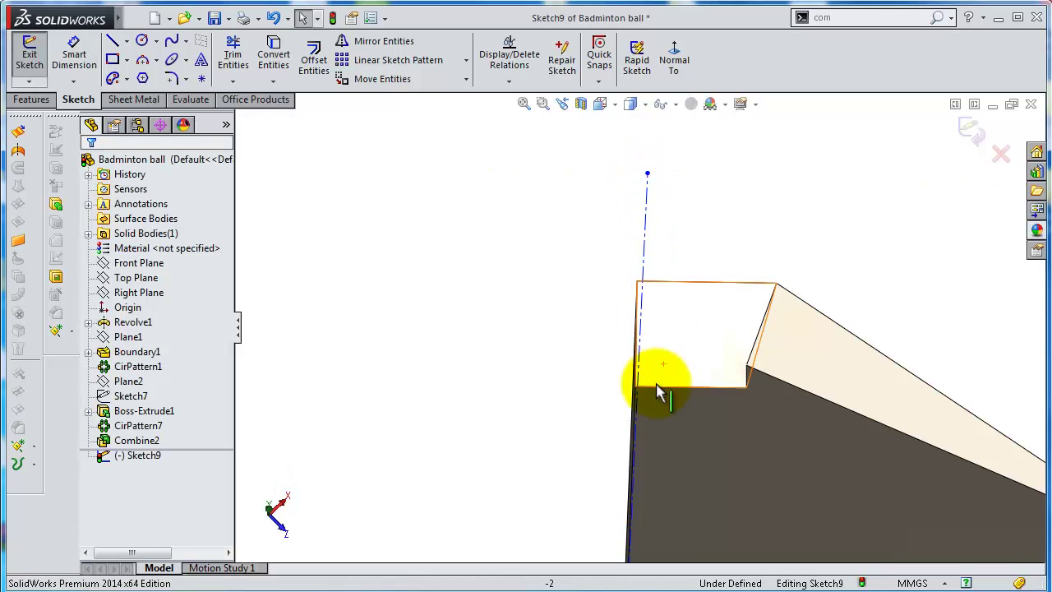
scroll(650, 403, "down", 3)
scroll(600, 353, "down", 3)
Make the centerline collinear with the vane edge and close Sketch9
left_click(573, 305)
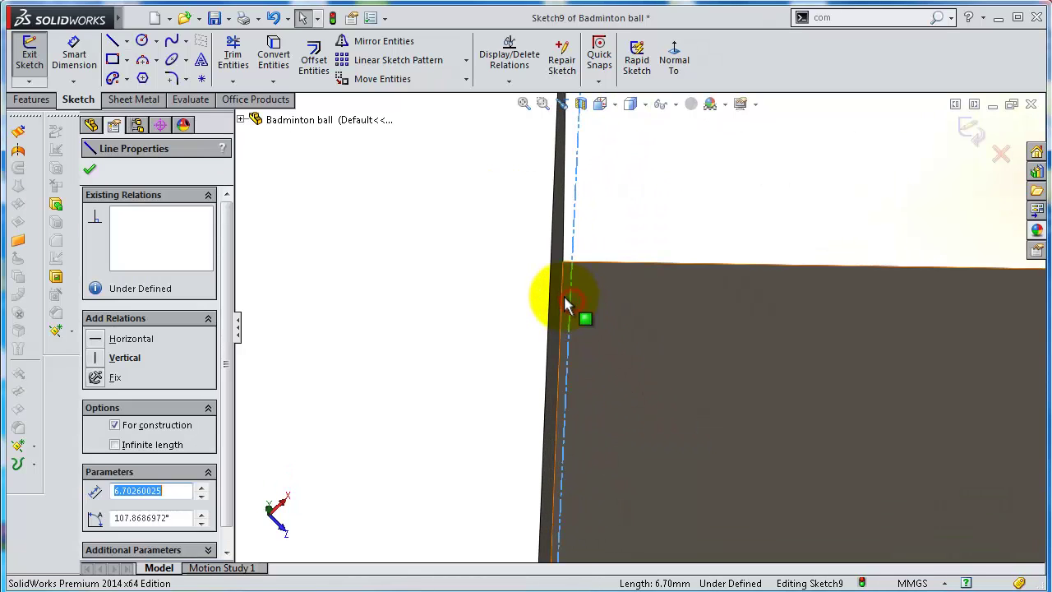
left_click(564, 301, "ctrl")
left_click(608, 234)
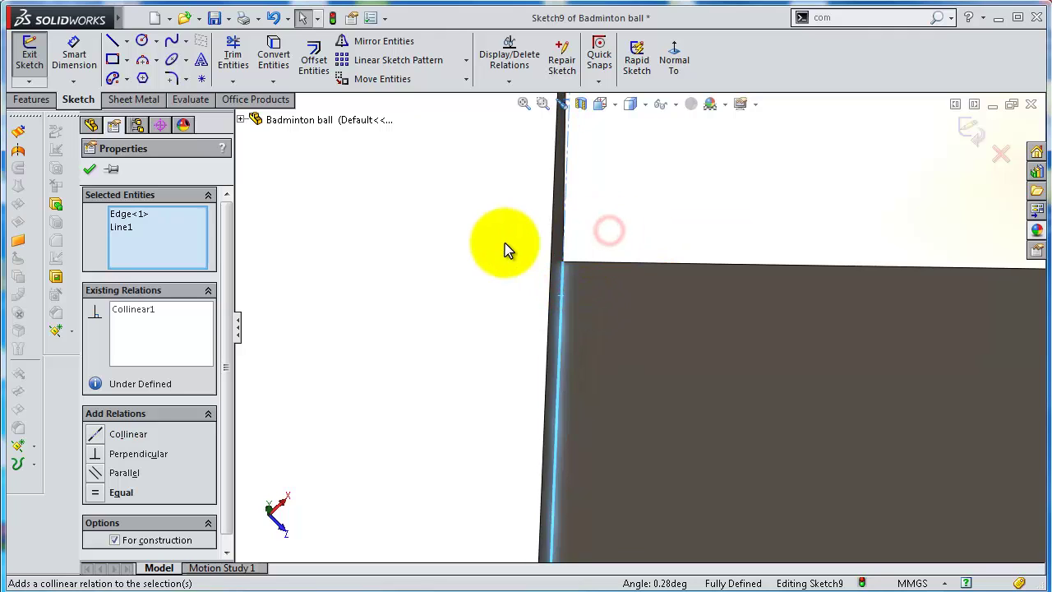
scroll(500, 242, "up", 2)
scroll(664, 230, "up", 1)
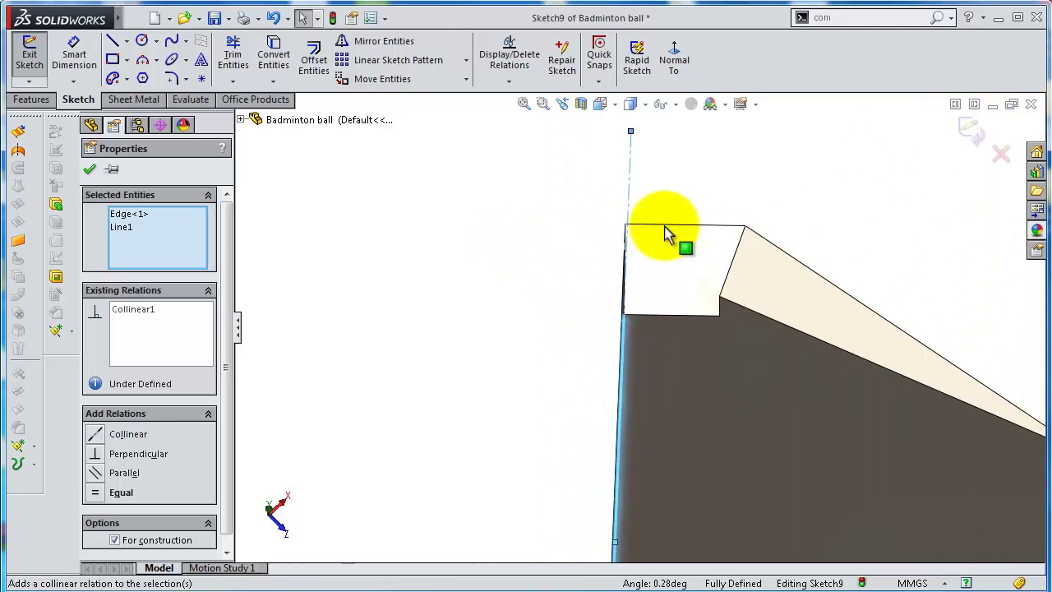
left_click(969, 129)
mouse_move(770, 236)
middle_mouse_down()
mouse_move(780, 217)
mouse_move(792, 223)
mouse_move(751, 226)
middle_mouse_up()
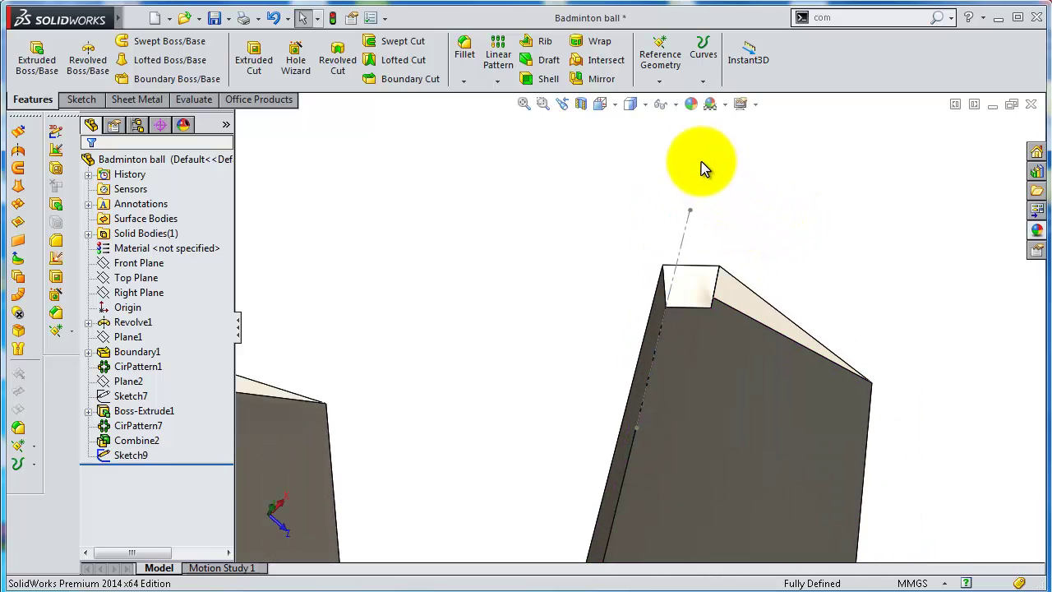
Create Plane3 through Line1@Sketch9 at 335° to the shaft face
left_click(659, 82)
left_click(676, 97)
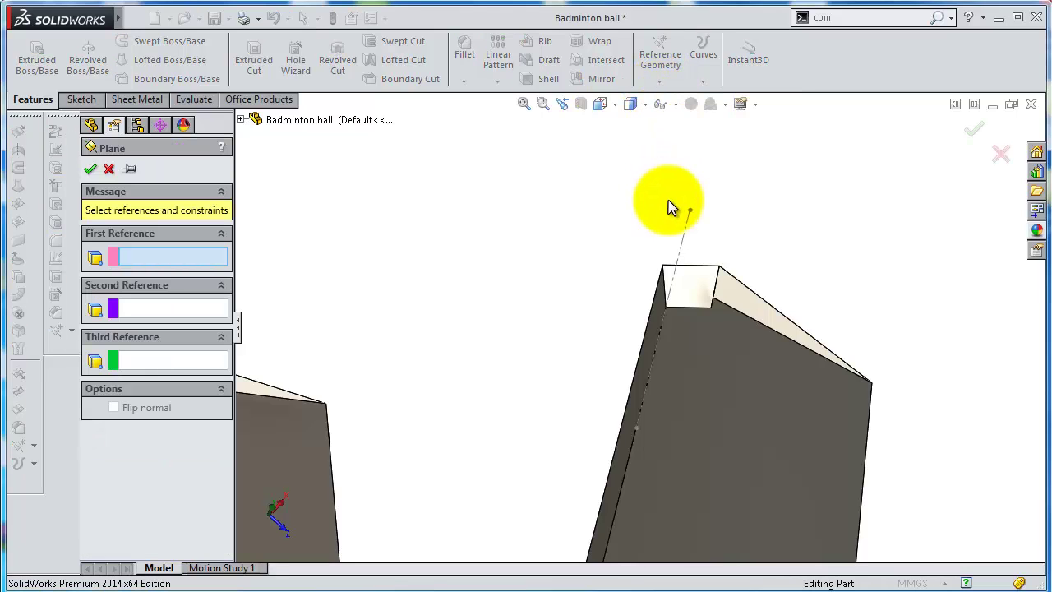
left_click(690, 227)
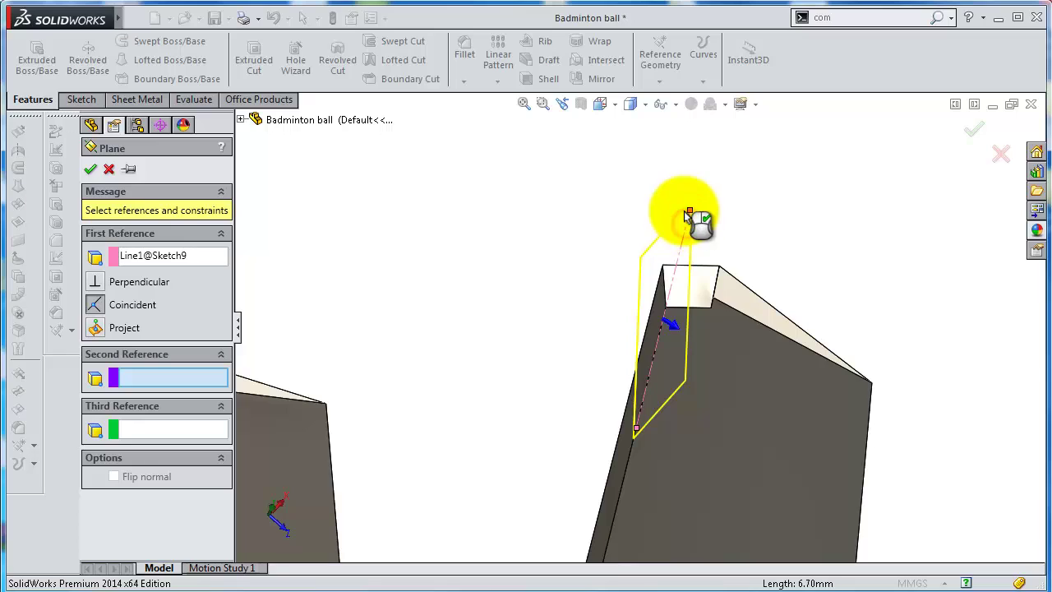
left_click(692, 444)
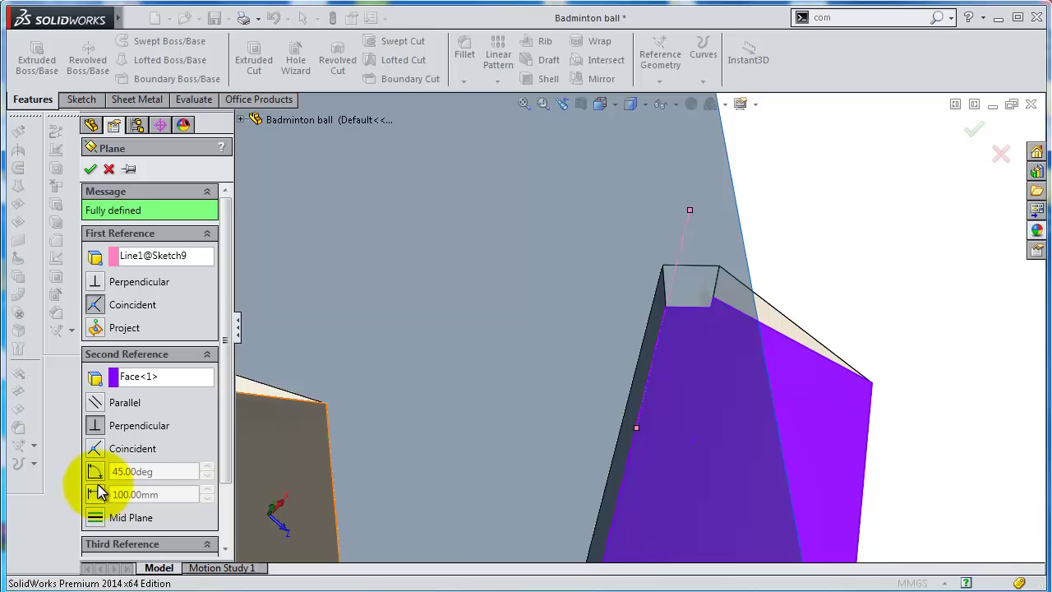
mouse_move(668, 458)
middle_mouse_down()
mouse_move(716, 364)
mouse_move(682, 375)
middle_mouse_up()
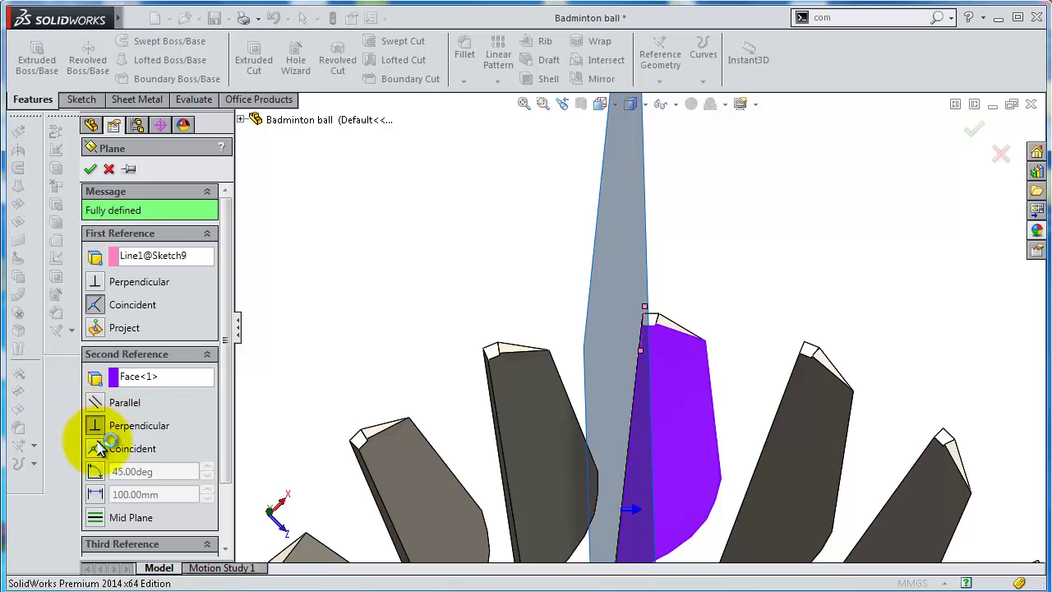
left_click(97, 477)
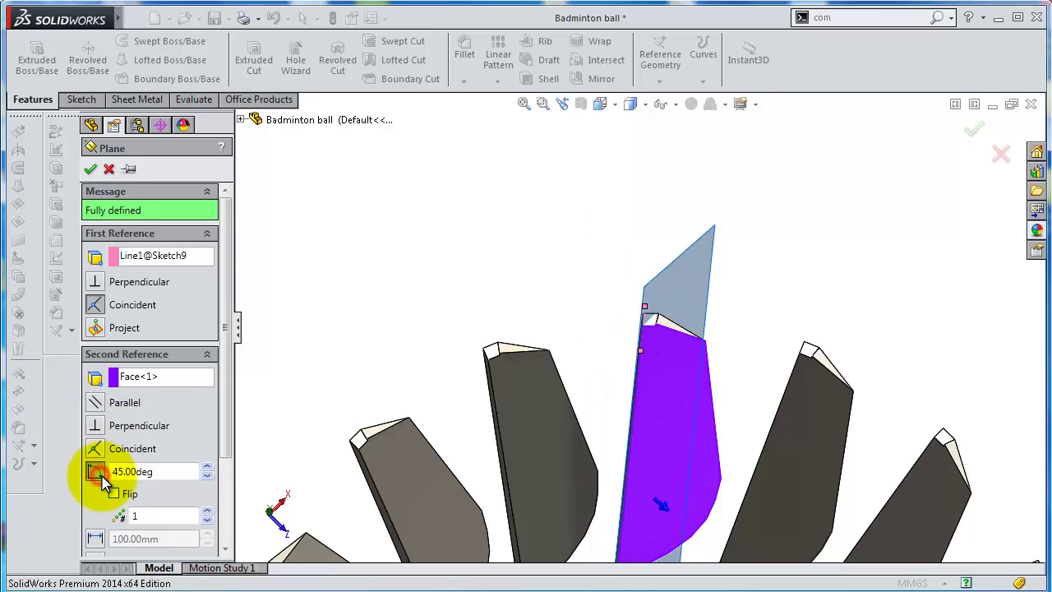
double_click(165, 475)
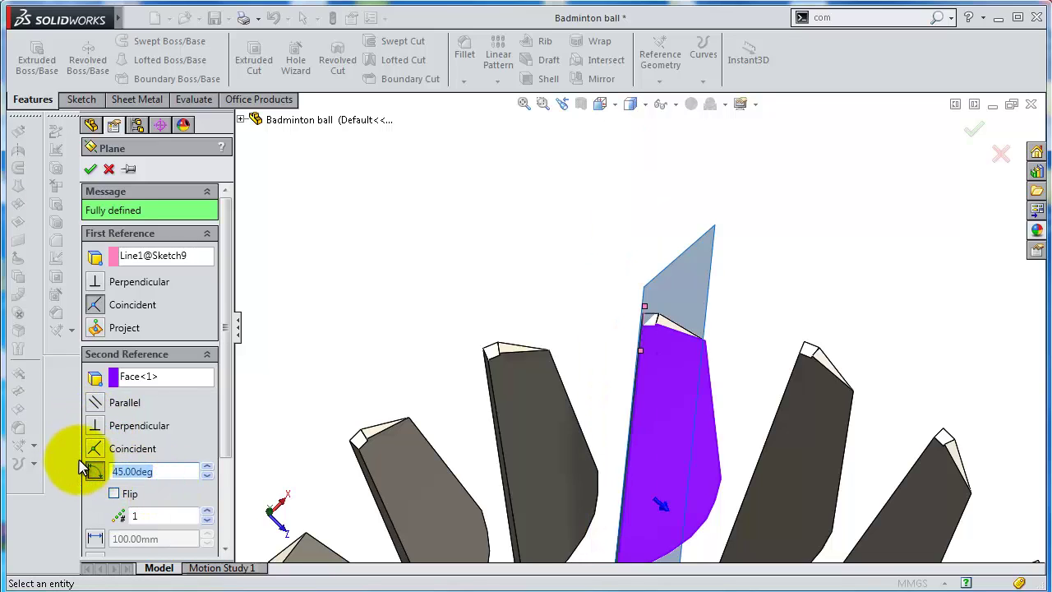
type("335")
key("Return")
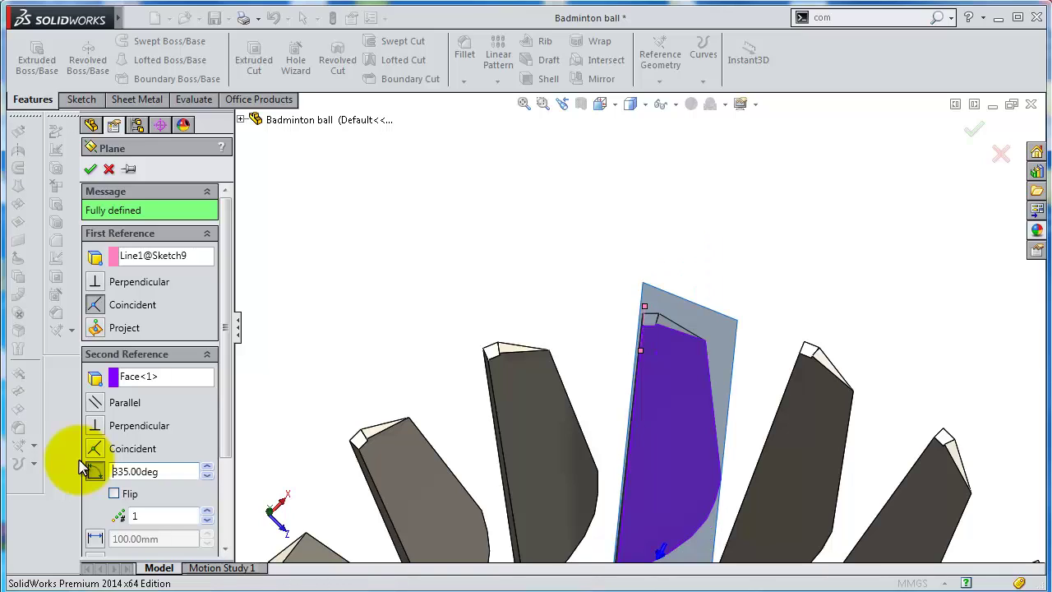
mouse_move(637, 276)
middle_mouse_down()
mouse_move(636, 382)
mouse_move(635, 343)
middle_mouse_up()
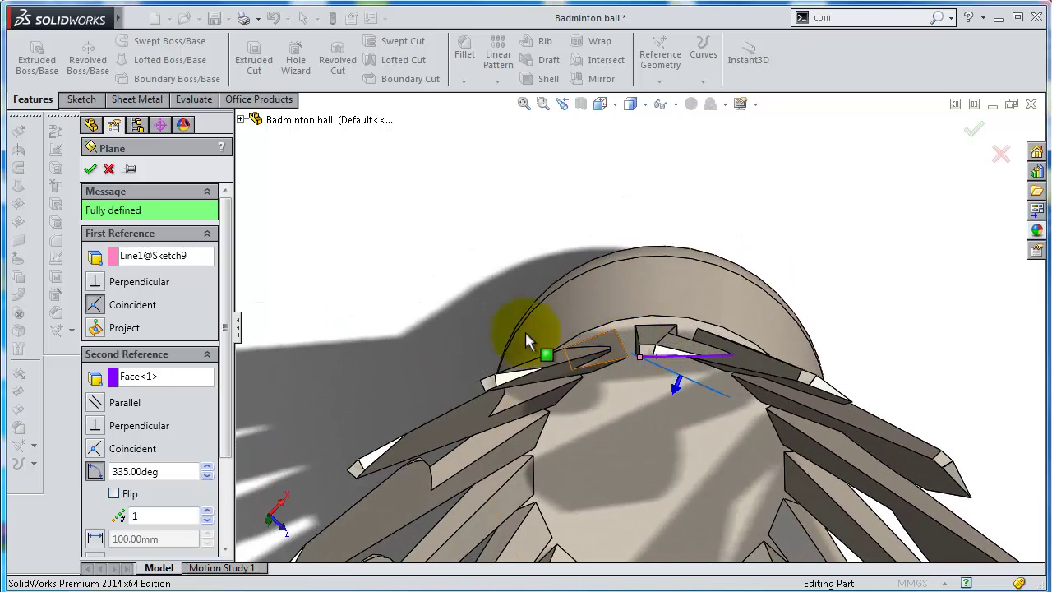
left_click(88, 170)
Enlarge Plane3 past the feather and select it for sketching
mouse_move(545, 322)
middle_mouse_down()
mouse_move(552, 247)
mouse_move(623, 273)
middle_mouse_up()
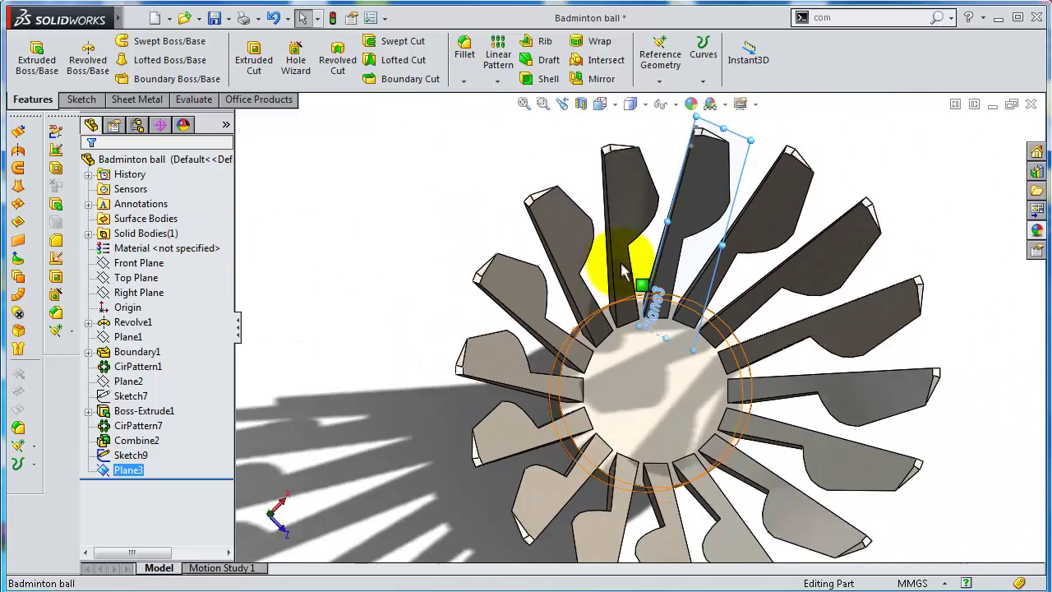
scroll(622, 247, "down", 2)
scroll(634, 222, "down", 3)
scroll(716, 277, "down", 3)
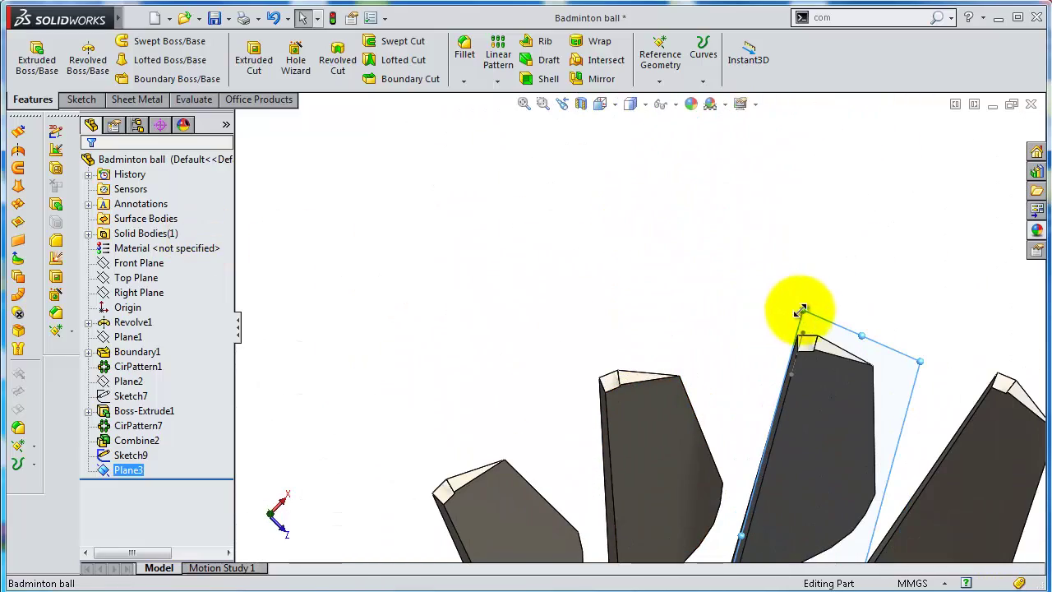
left_click_drag(802, 308, 467, 69)
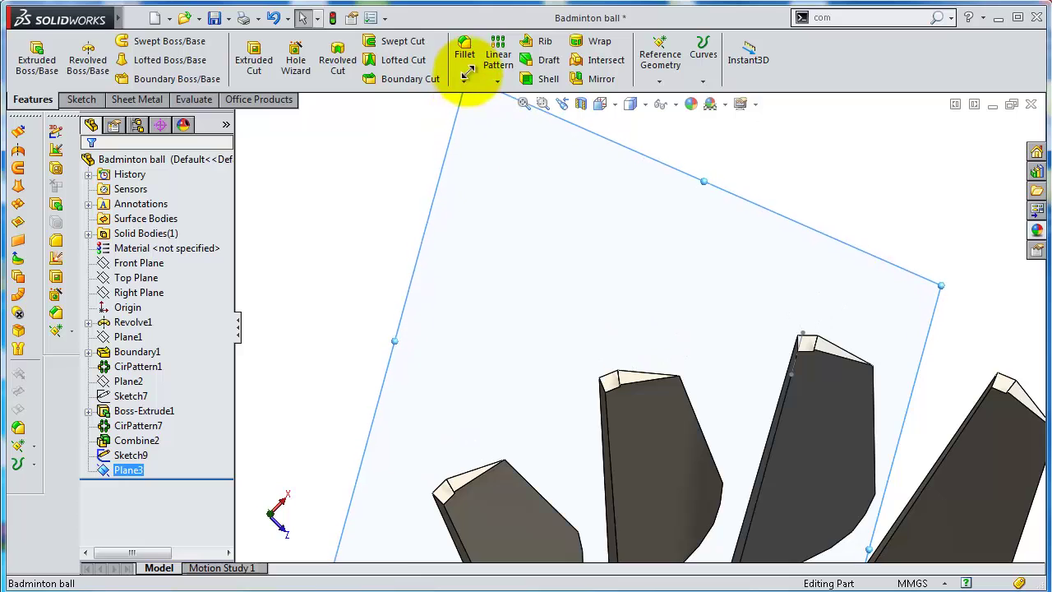
scroll(781, 407, "up", 2)
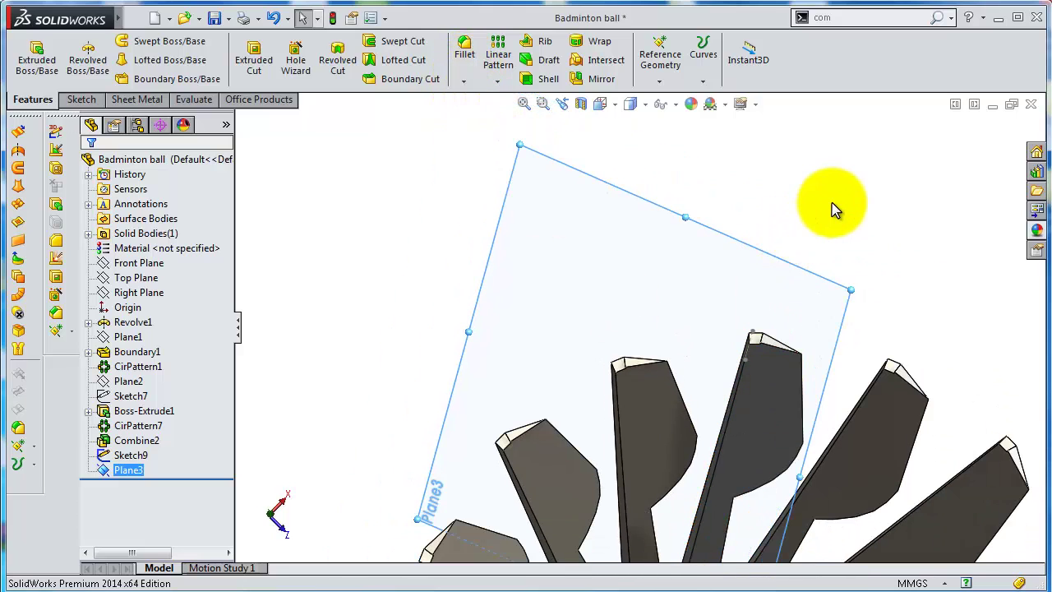
left_click(832, 203)
scroll(797, 339, "down", 2)
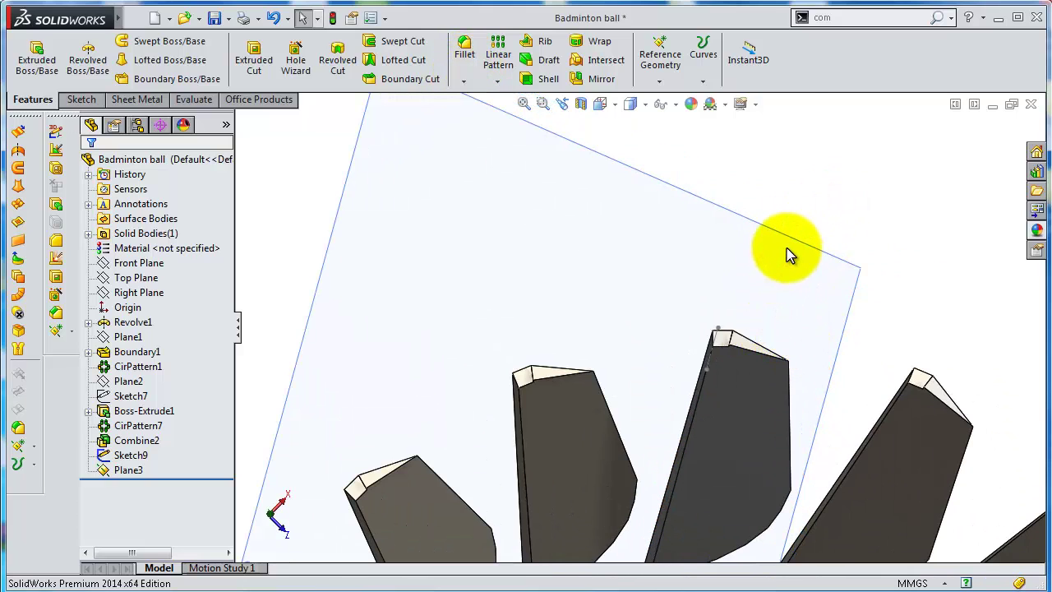
left_click(796, 242)
Start Sketch10 on Plane3 and view it face-on (Normal To), zoomed in
left_click(852, 190)
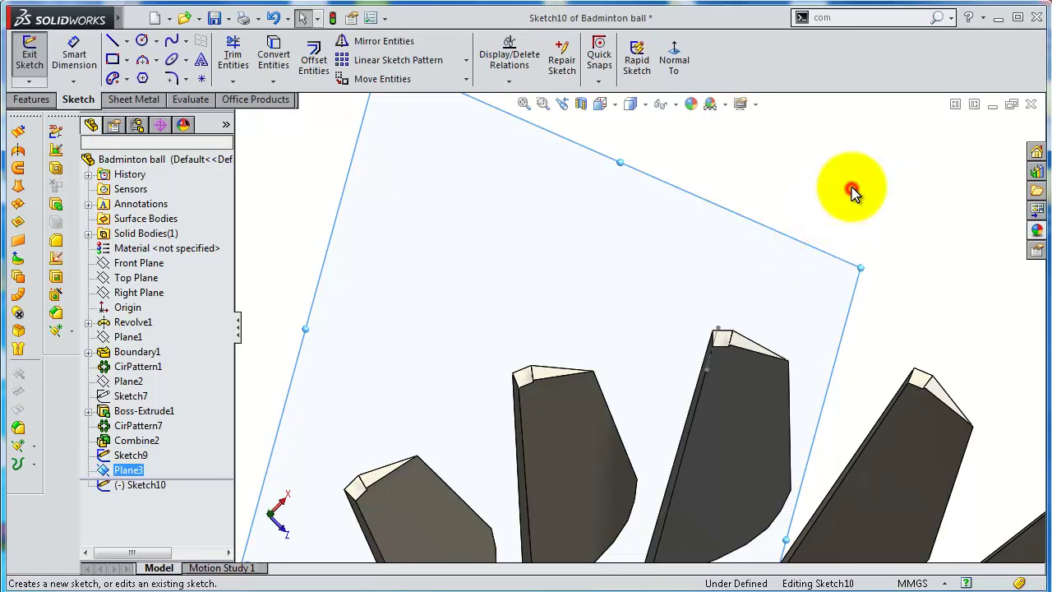
left_click(674, 64)
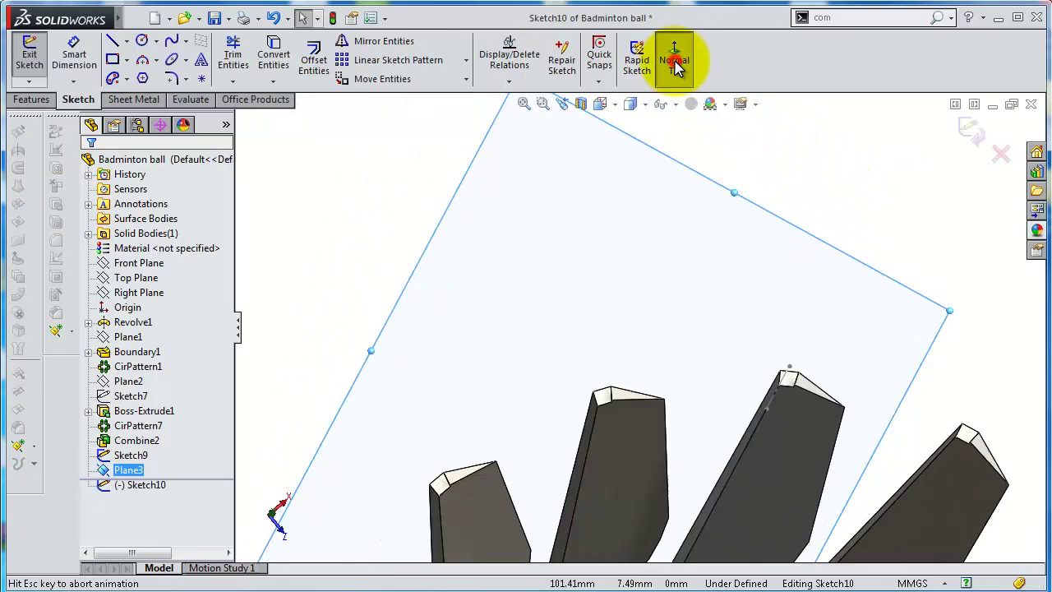
scroll(768, 281, "down", 3)
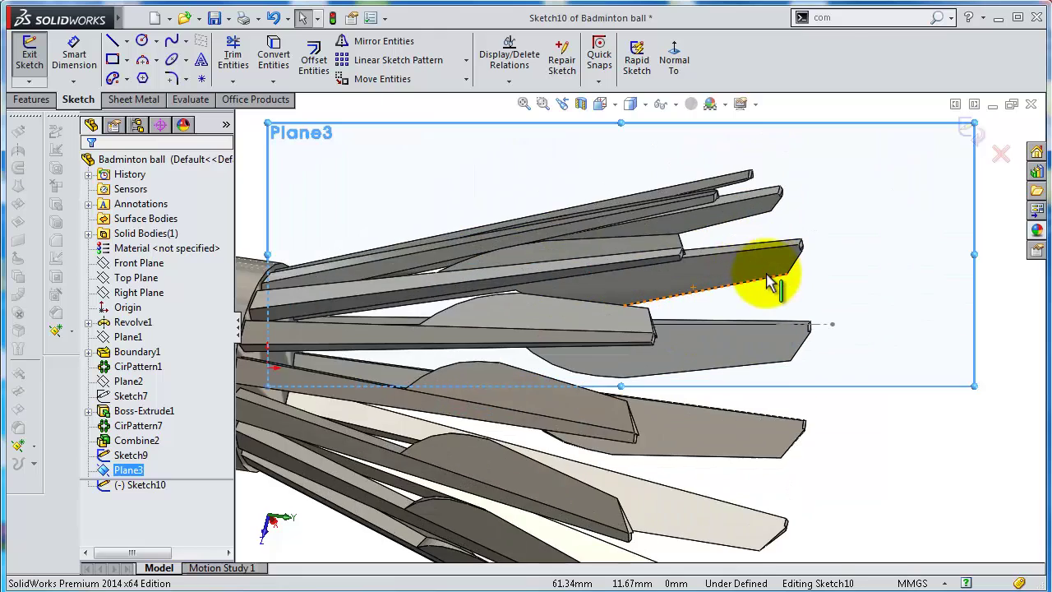
scroll(768, 281, "down", 3)
scroll(775, 276, "down", 1)
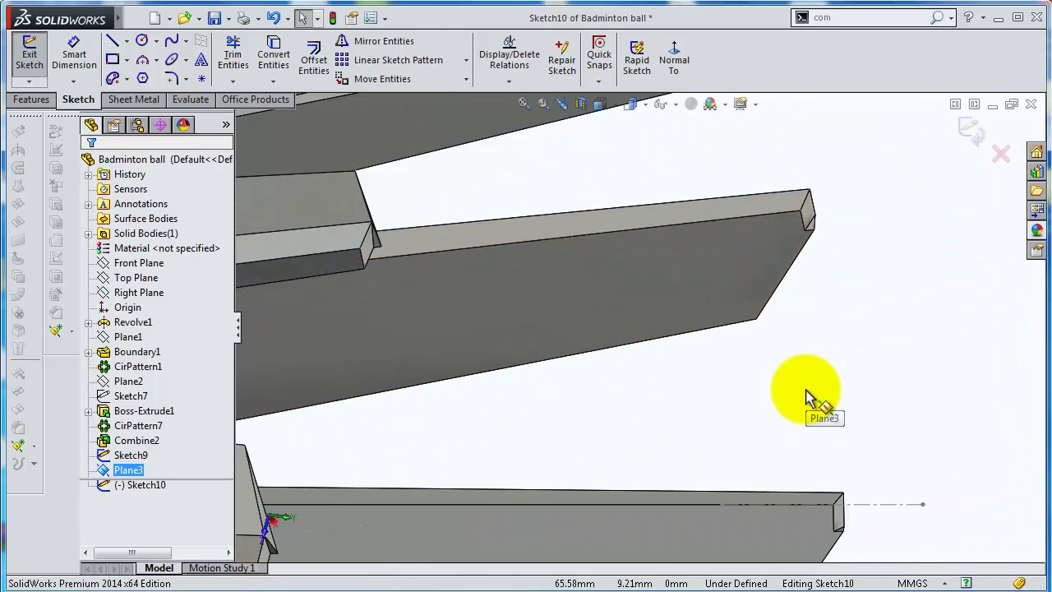
scroll(808, 398, "up", 1)
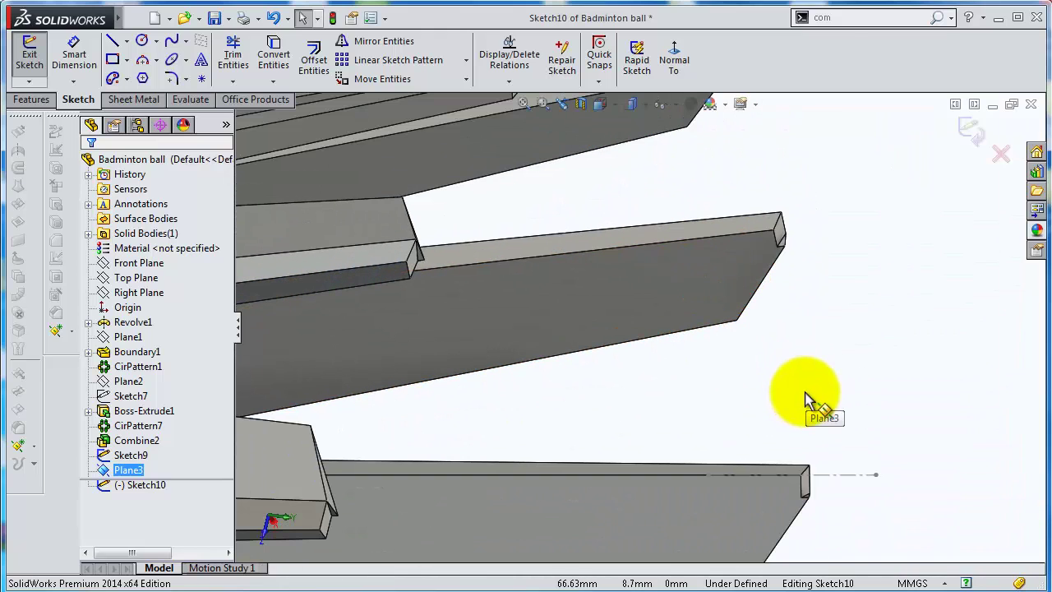
Hide the dashed Sketch9 line so line drawing can begin
left_click(872, 475)
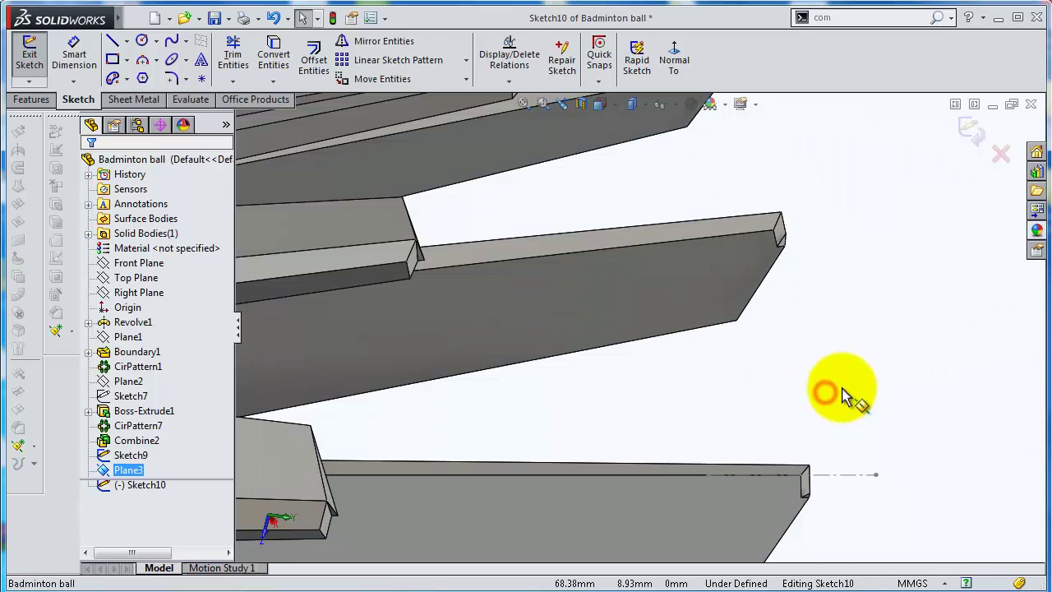
left_click(141, 436)
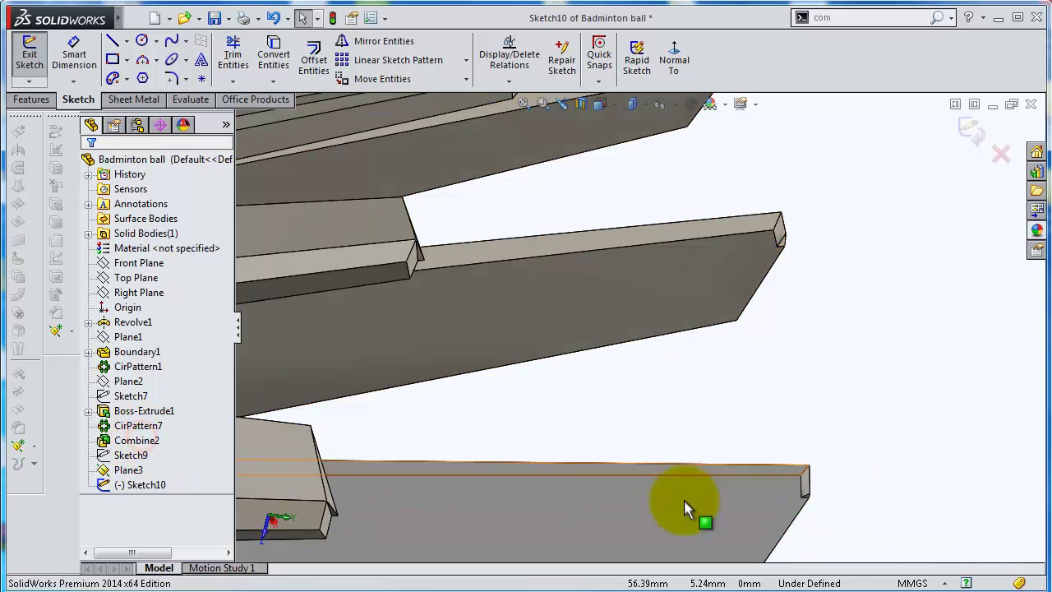
left_click(111, 45)
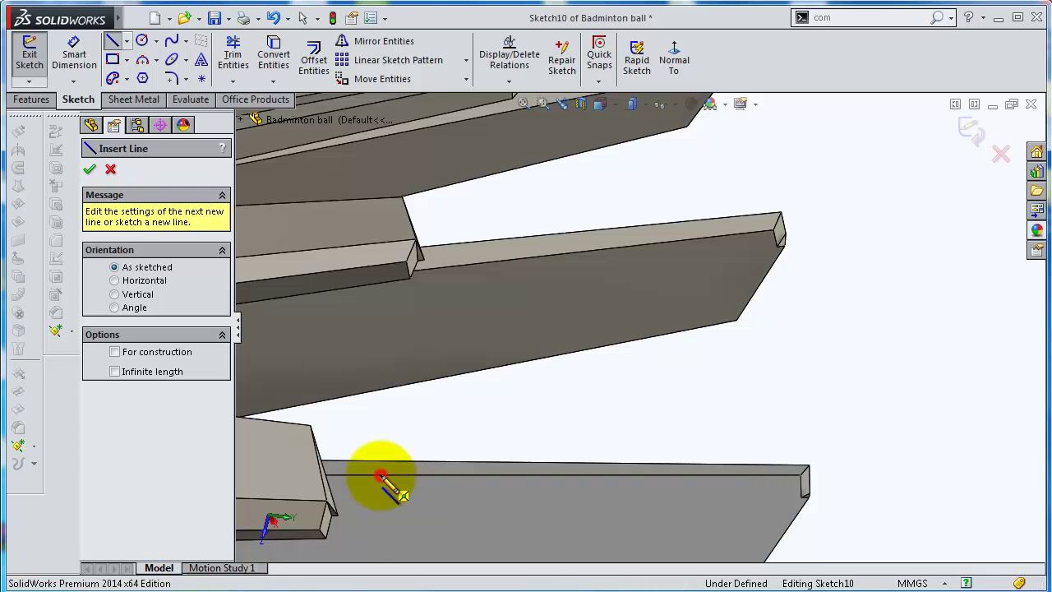
Draw a line along the shaft's top edge and a sloped line up from its corner
left_click(381, 477)
scroll(777, 481, "down", 3)
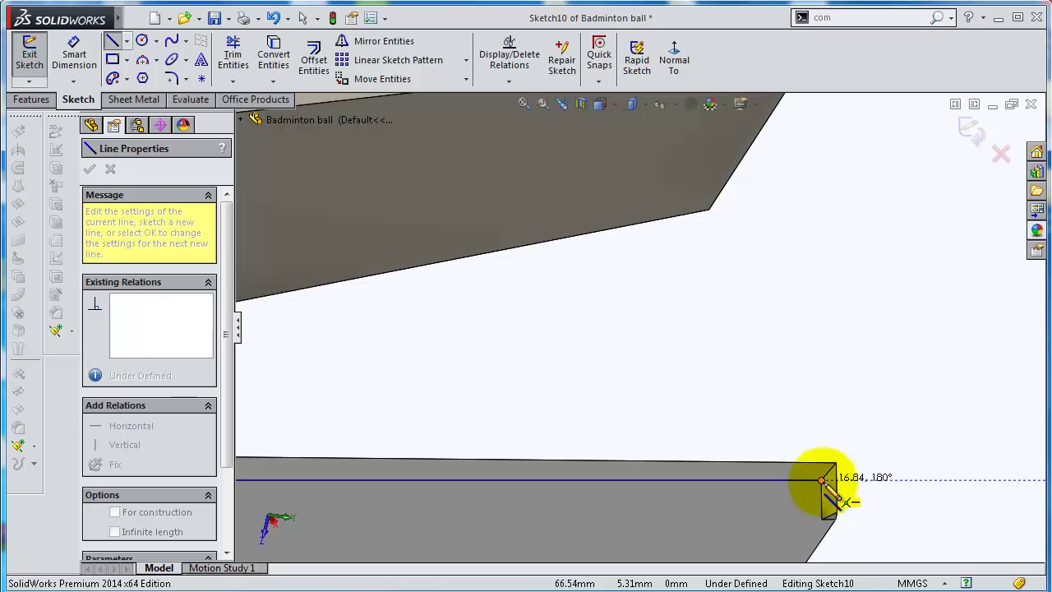
left_click(821, 480)
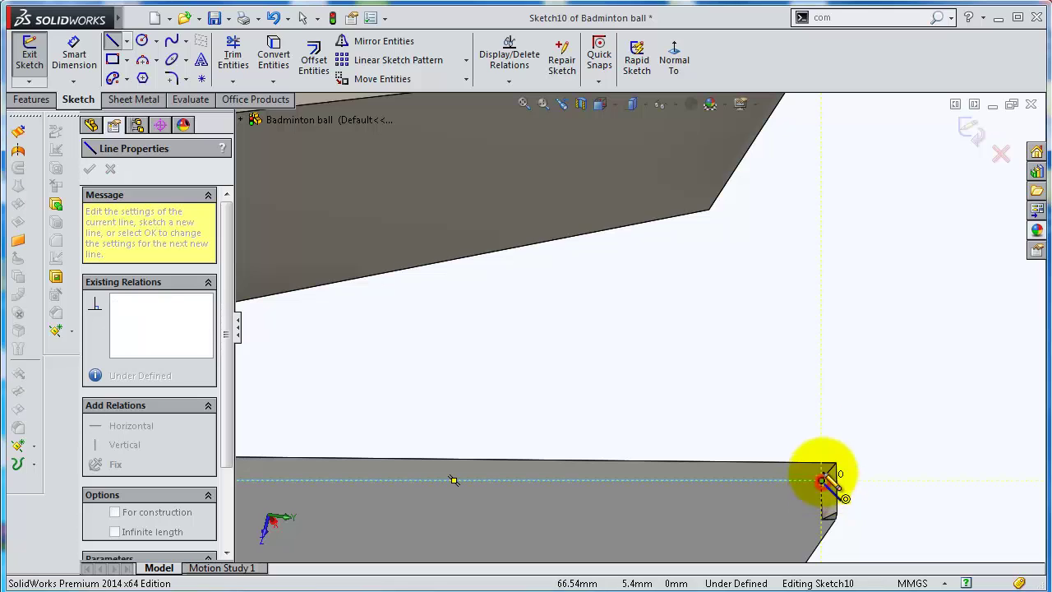
left_click(731, 261)
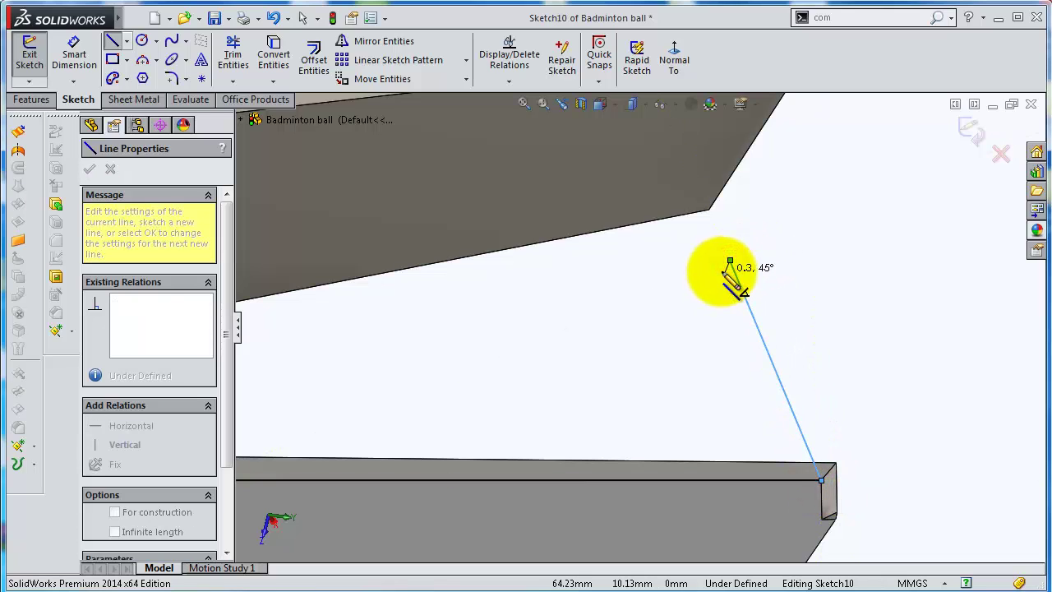
right_click(730, 277)
Dimension the sloped line to 11.20 mm and add a roughly 67.41° angle dimension to the edge line
left_click(765, 287)
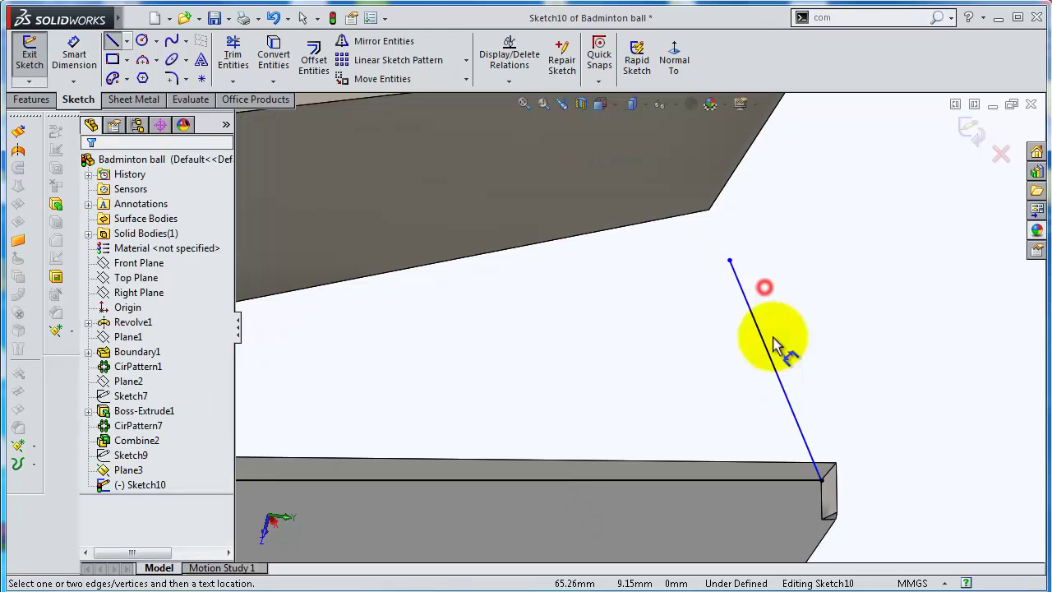
left_click(781, 376)
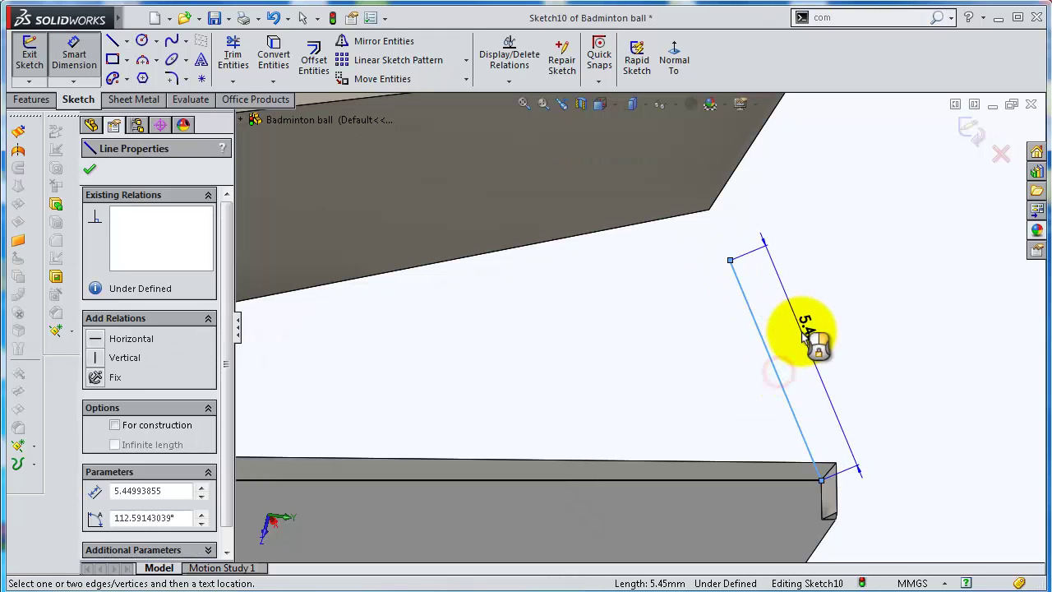
left_click(803, 332)
type("11.2")
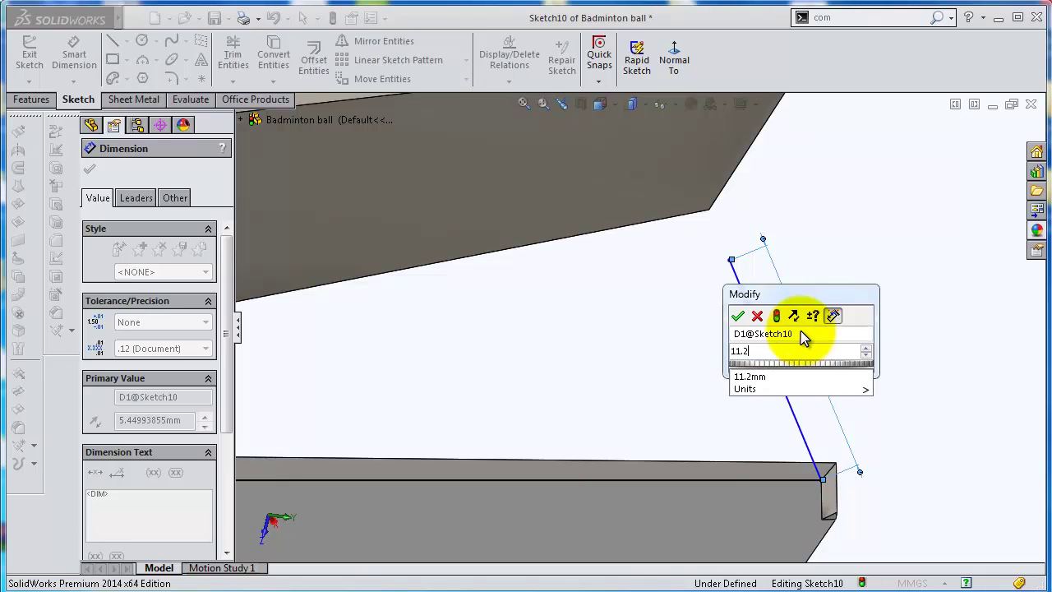
key("Return")
scroll(803, 338, "up", 1)
scroll(765, 362, "up", 2)
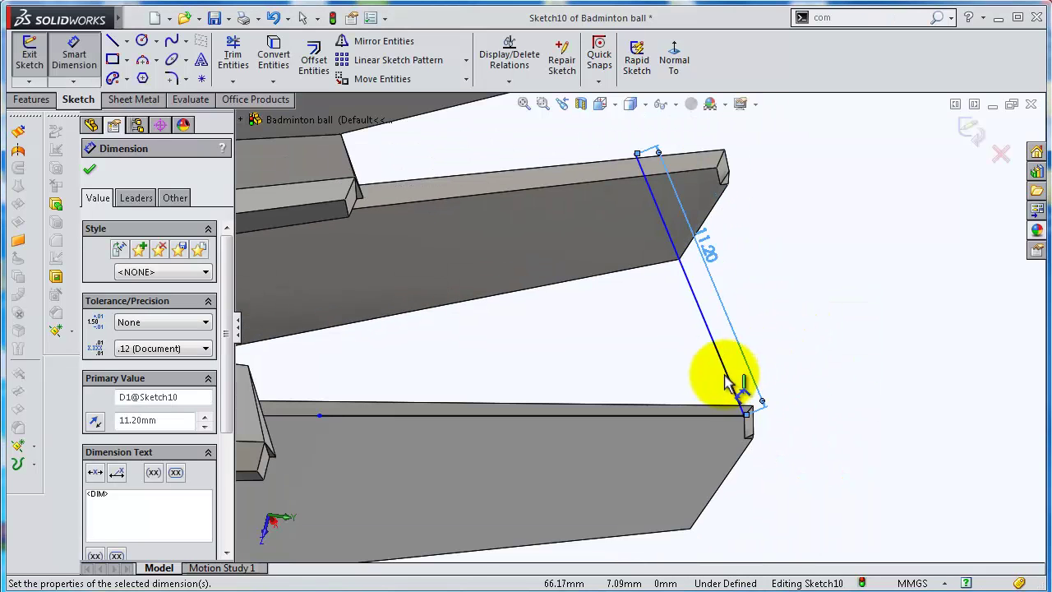
left_click(725, 378)
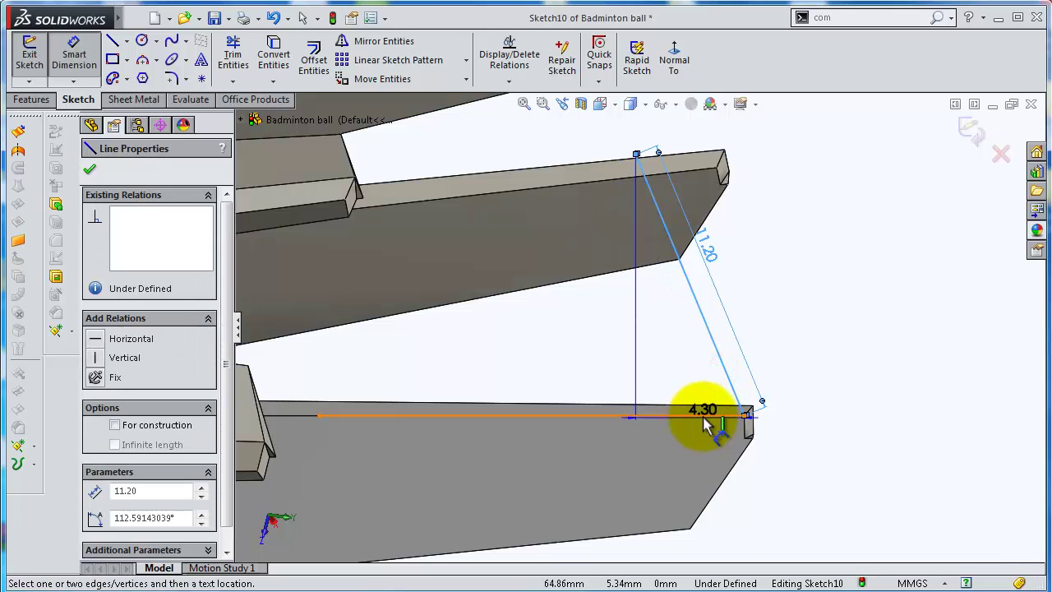
left_click(704, 416)
left_click(684, 384)
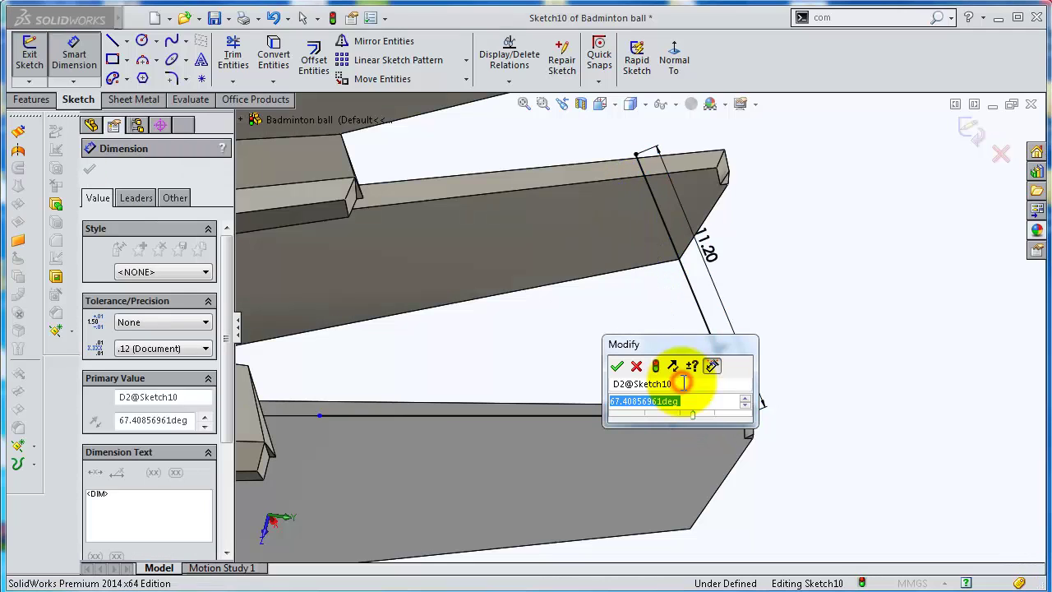
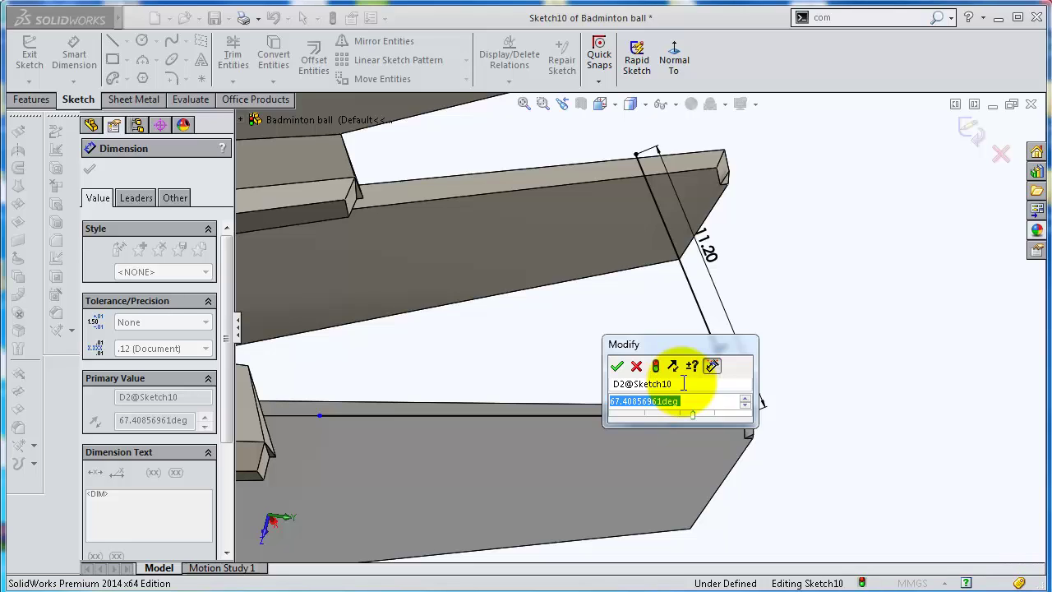
Set the slanted line's angle to 59.5° and dimension the bottom line at 36.25 mm
type("59.5")
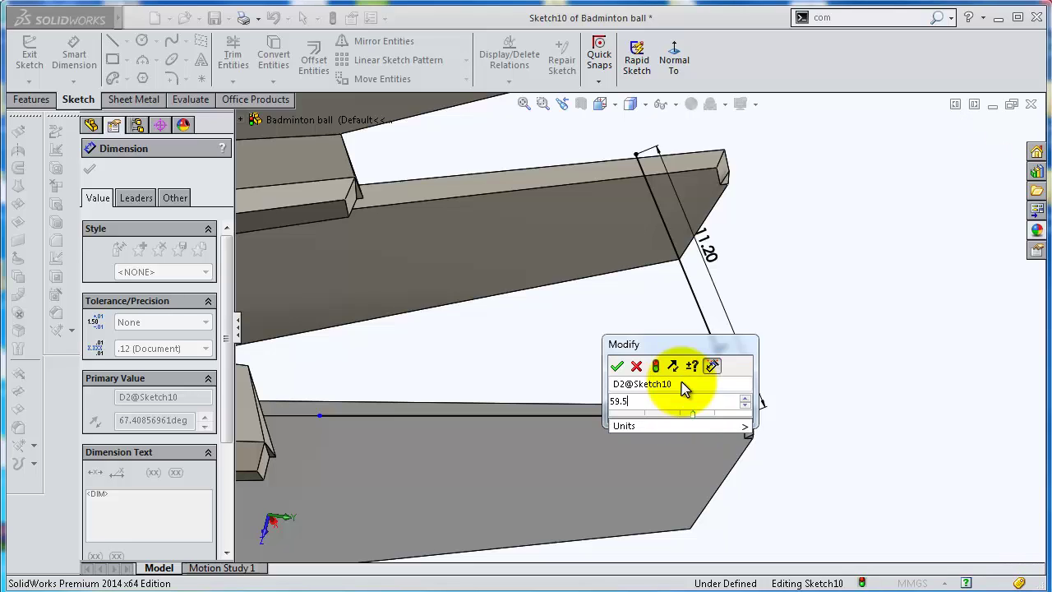
key("Return")
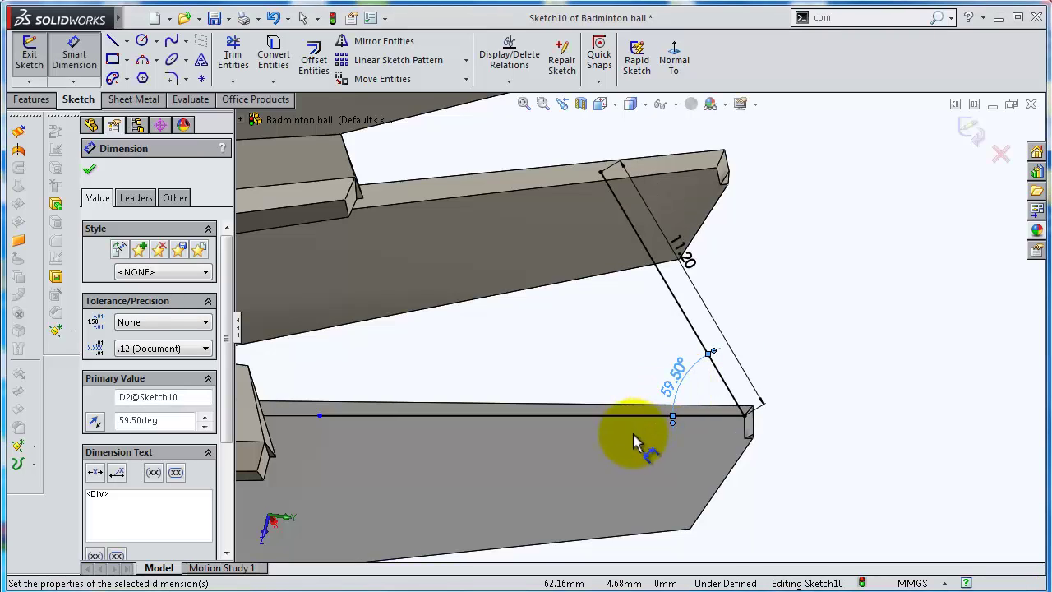
scroll(632, 436, "up", 1)
left_click(568, 403)
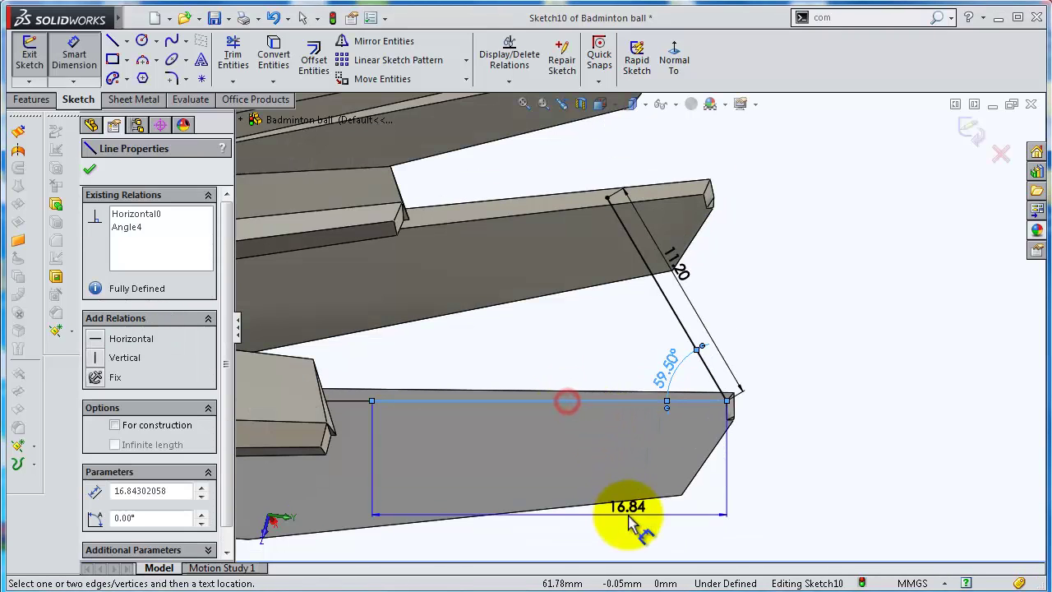
left_click(625, 531)
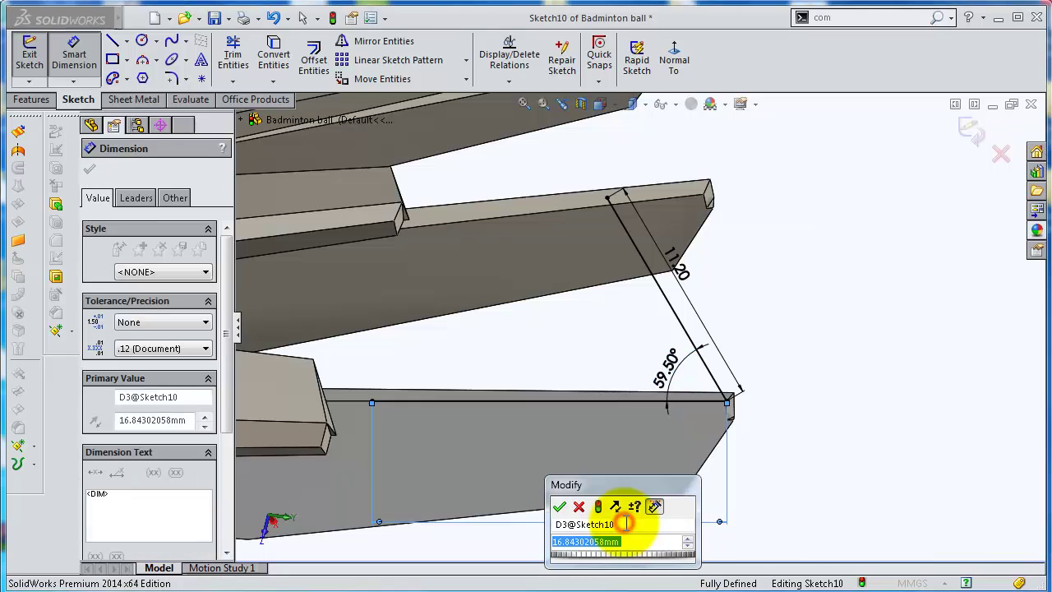
type("36.25")
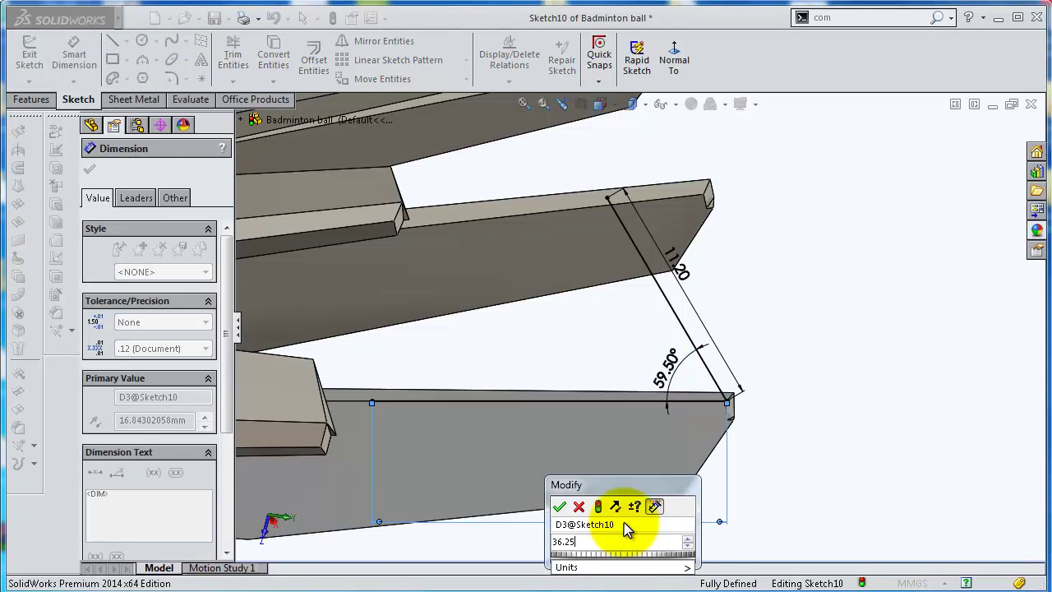
key("Return")
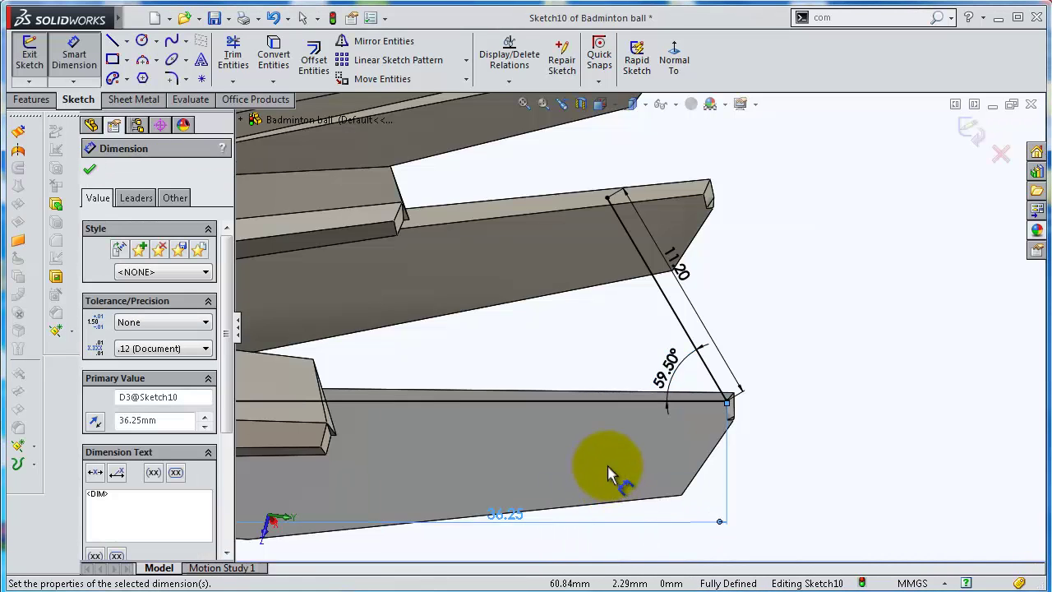
Finish dimensioning and orbit the model to view the feathers from another angle
scroll(576, 444, "down", 2)
scroll(529, 399, "down", 1)
scroll(467, 344, "down", 1)
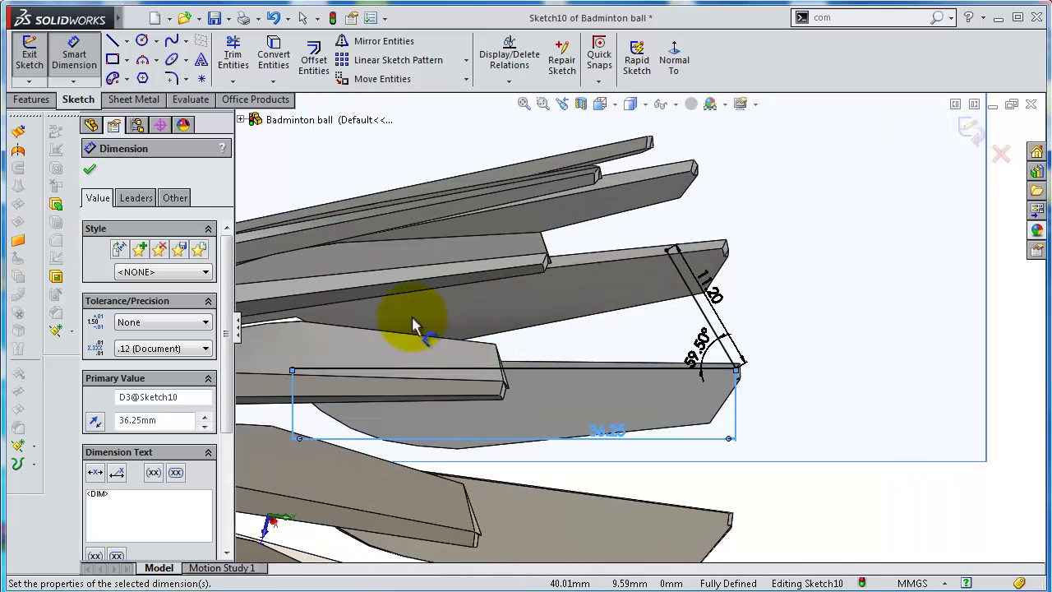
key("Escape")
scroll(332, 311, "up", 1)
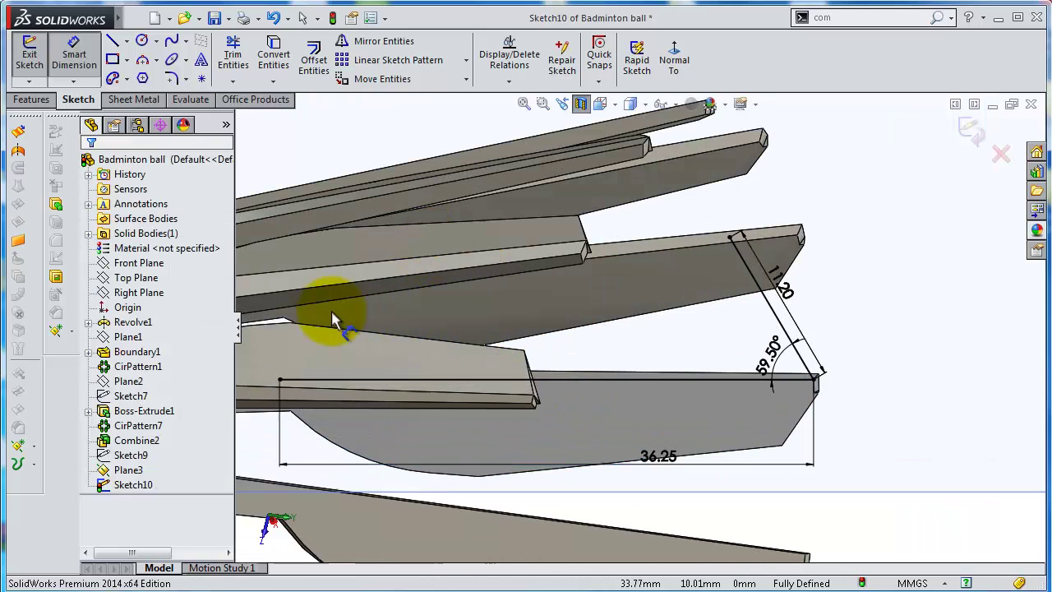
scroll(332, 311, "up", 1)
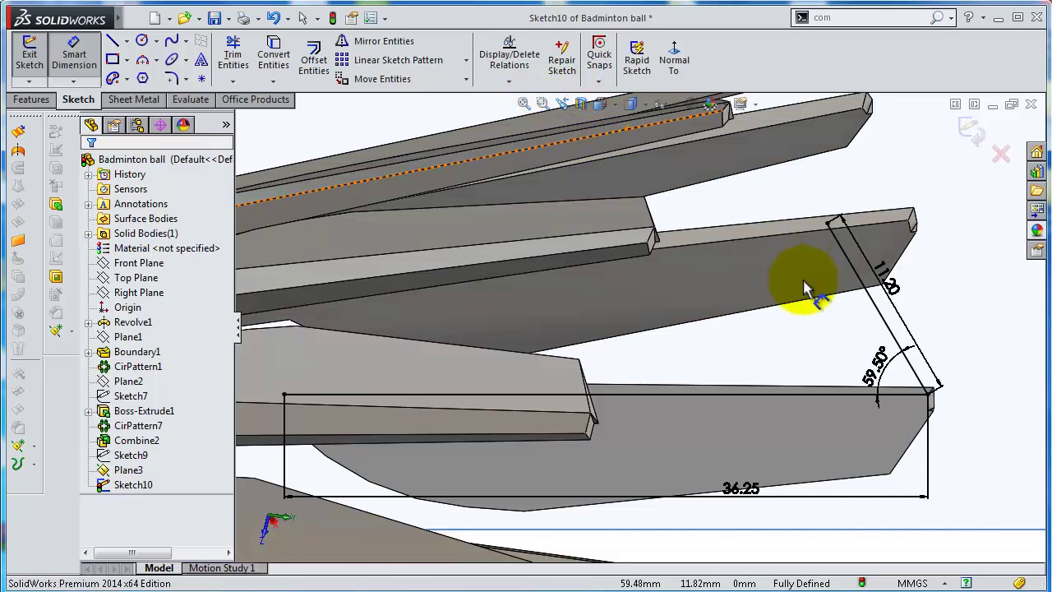
mouse_move(811, 294)
middle_mouse_down()
mouse_move(748, 341)
mouse_move(660, 348)
mouse_move(674, 353)
mouse_move(676, 385)
mouse_move(698, 345)
middle_mouse_up()
key("d")
key("Escape")
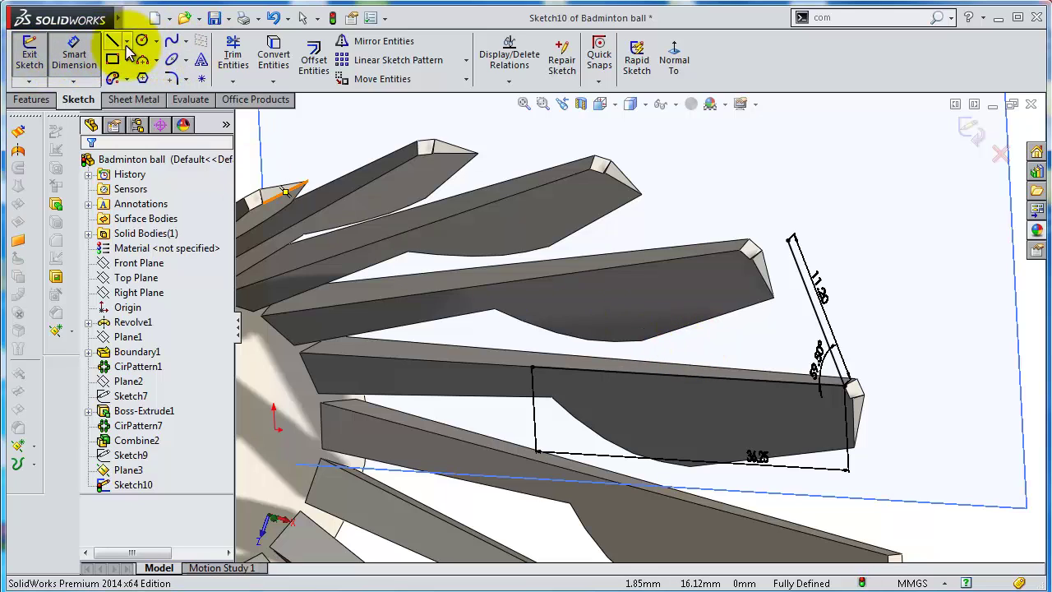
Draw a spline from the cut line's left end to the top of the slanted line
left_click(171, 41)
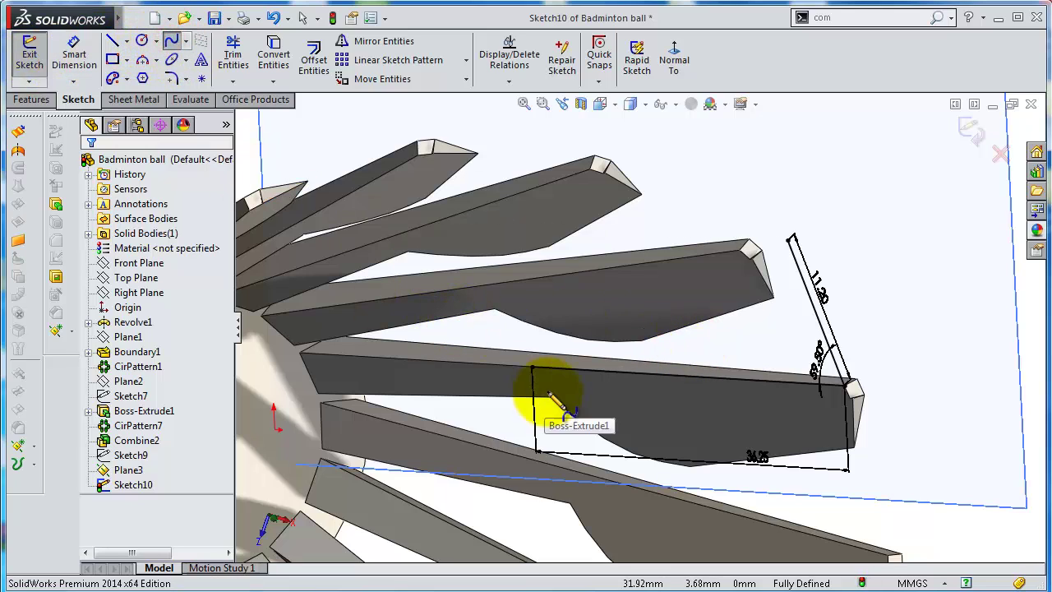
left_click(533, 368)
left_click(790, 240)
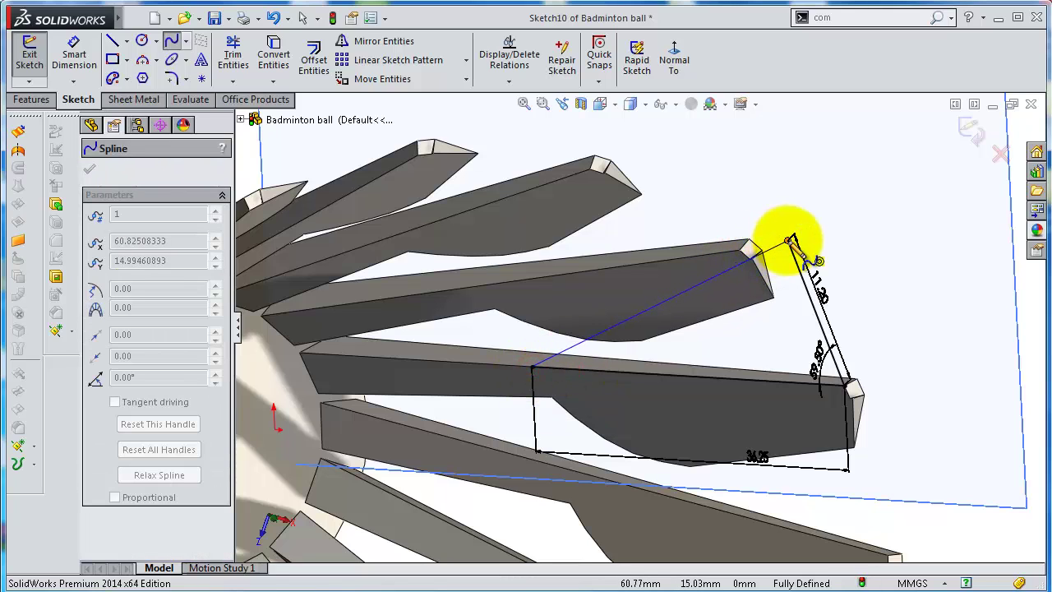
right_click(794, 246)
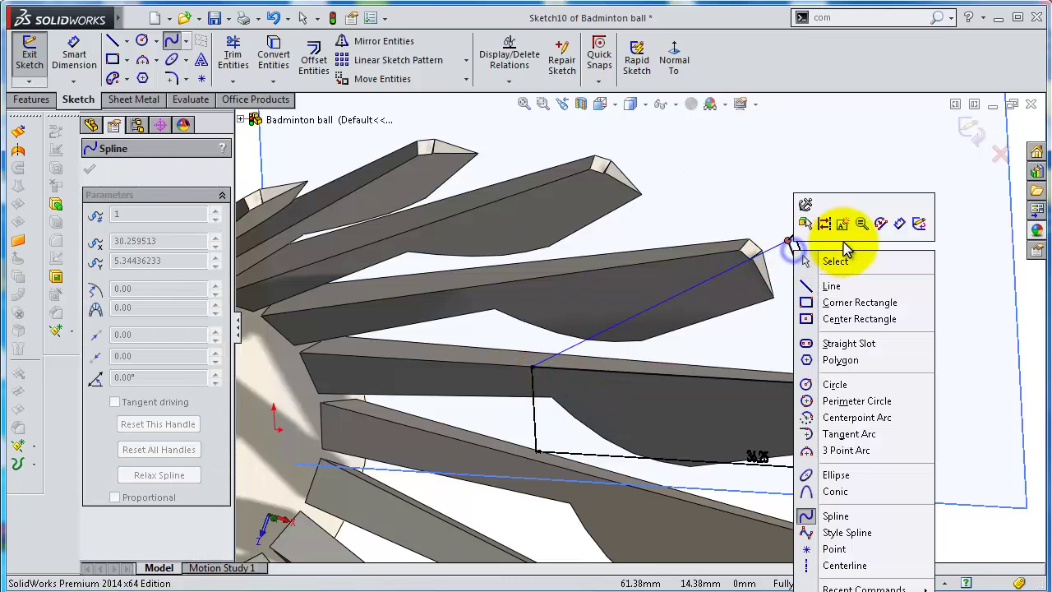
left_click(847, 263)
scroll(681, 370, "down", 2)
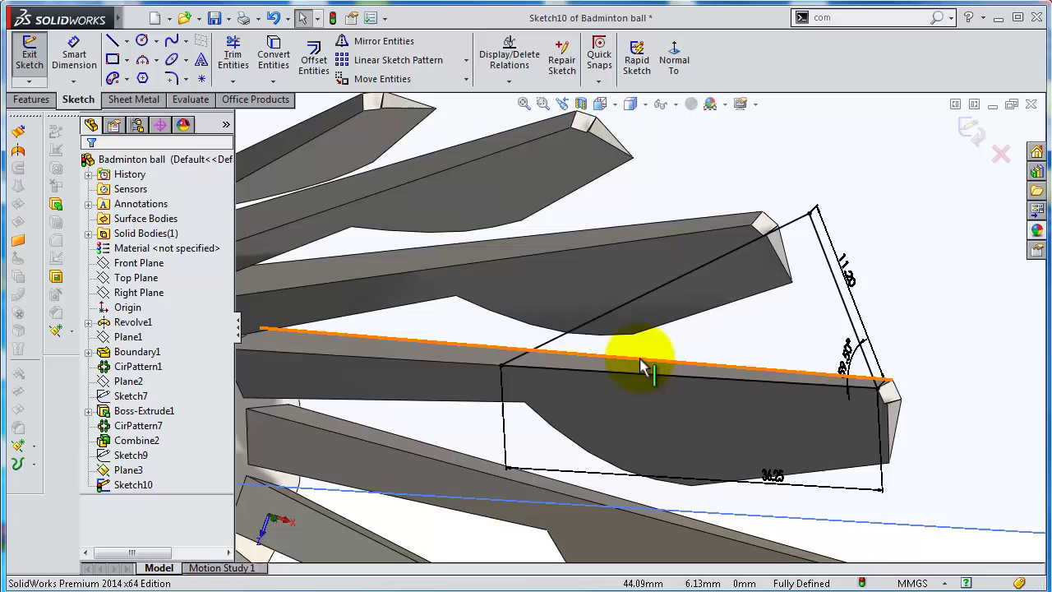
Dimension a 33 mm distance to a point on the spline
left_click(564, 344)
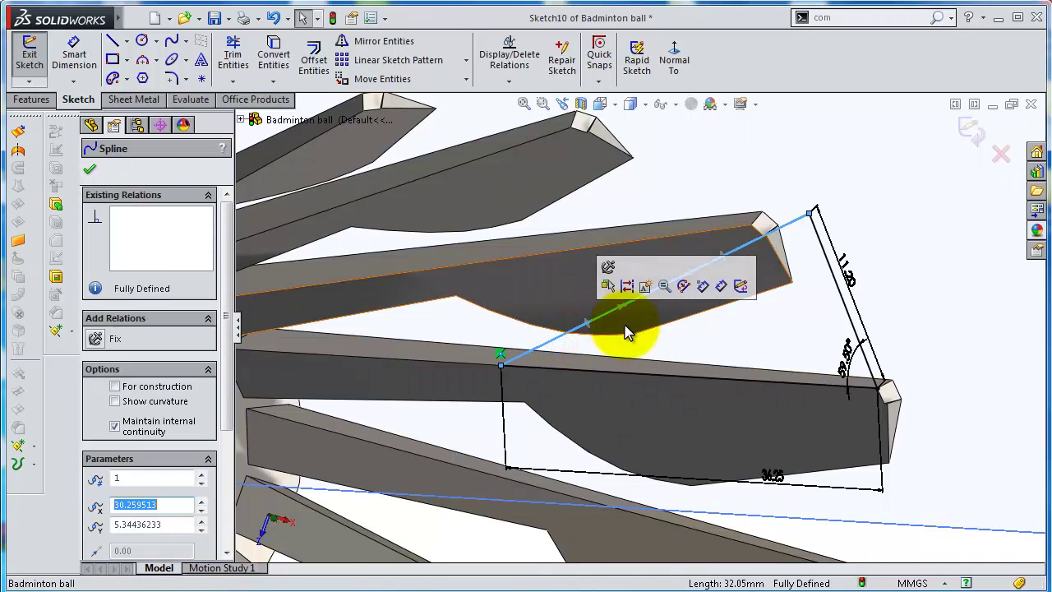
left_click(721, 302)
scroll(699, 312, "down", 2)
scroll(576, 345, "down", 2)
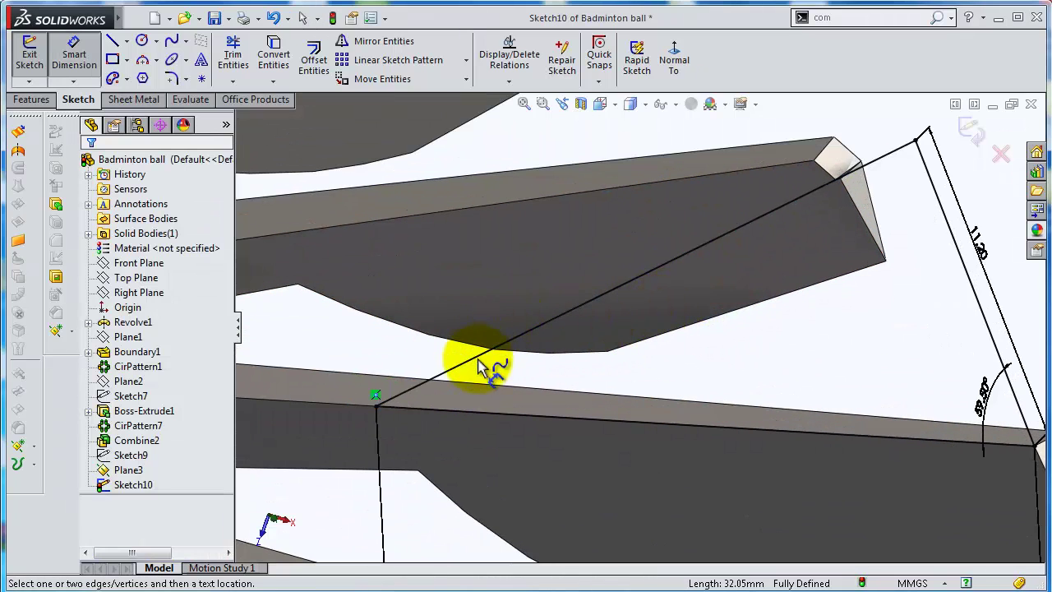
left_click(485, 362)
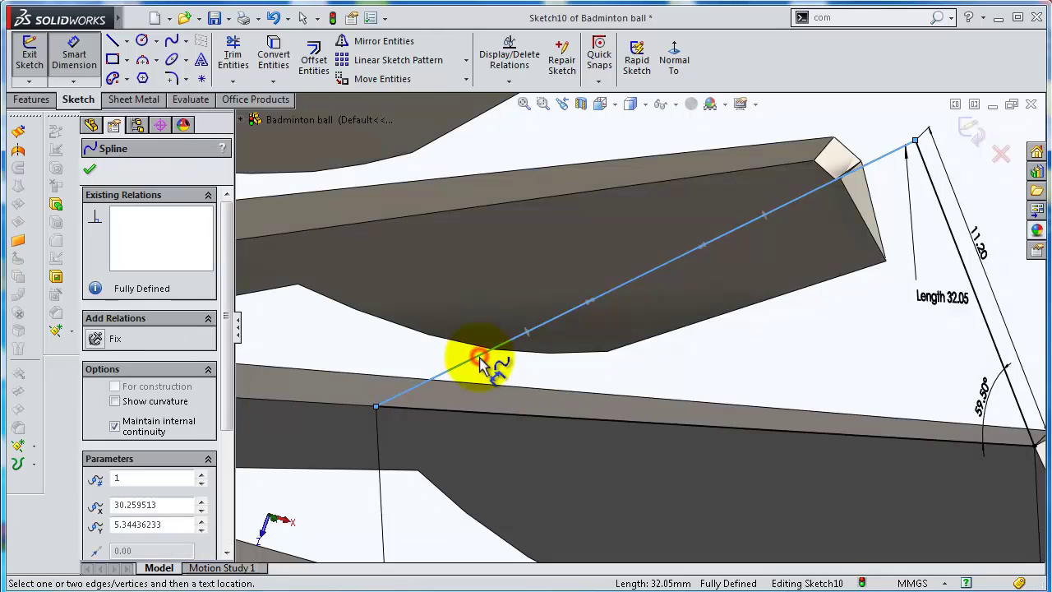
left_click(528, 332)
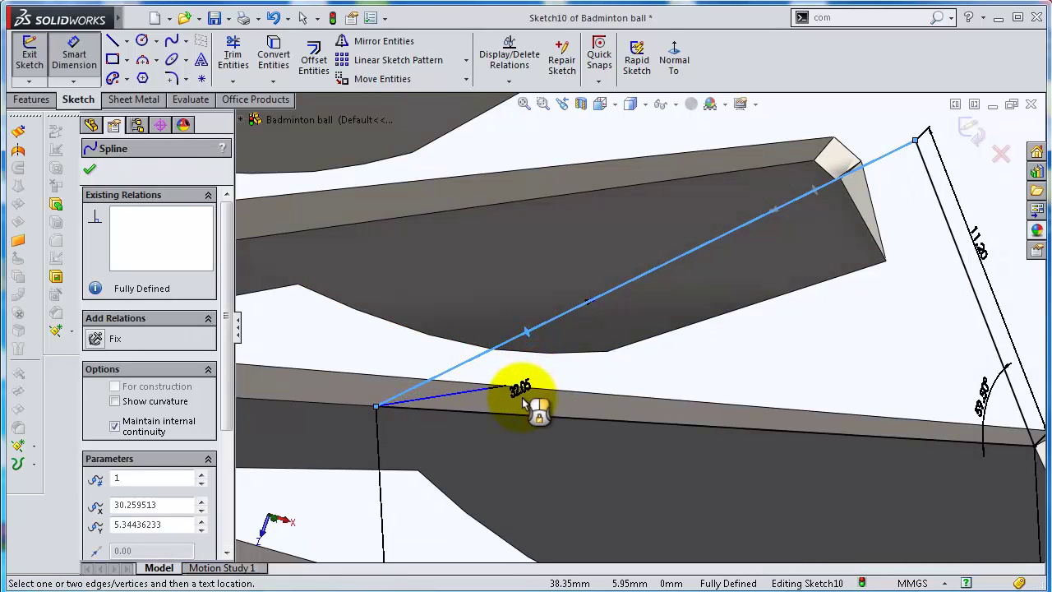
left_click(528, 376)
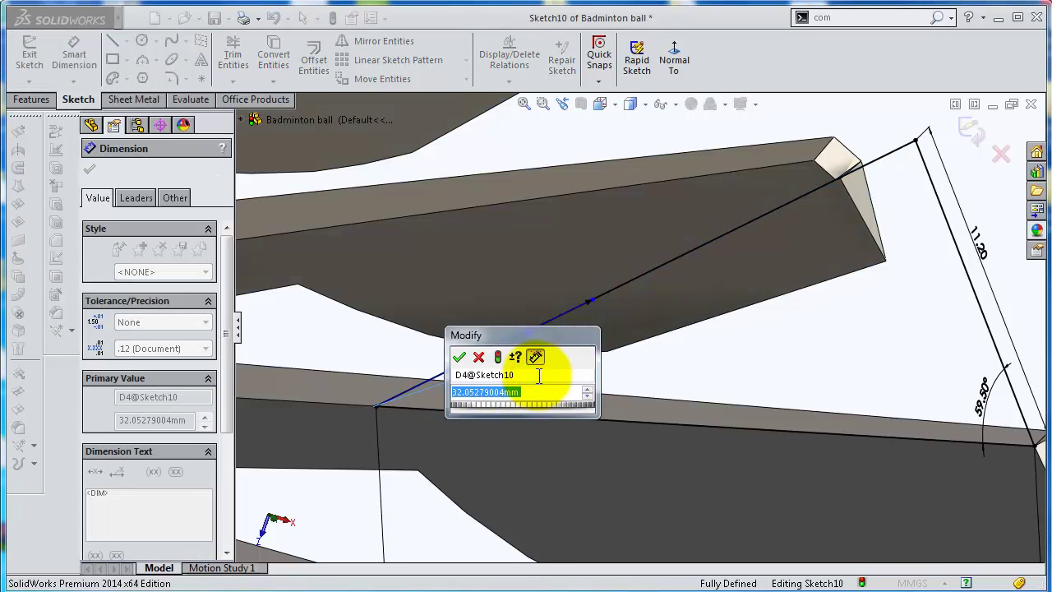
type("33")
key("Return")
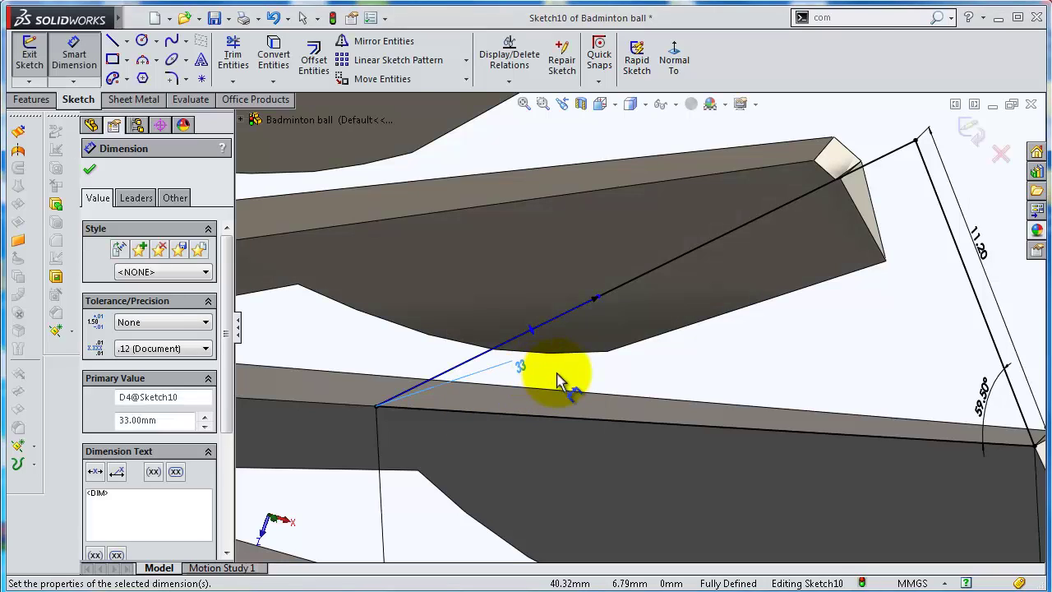
Add a 25° angle between the spline and the horizontal base line, viewed normal to the sketch
left_click(674, 62)
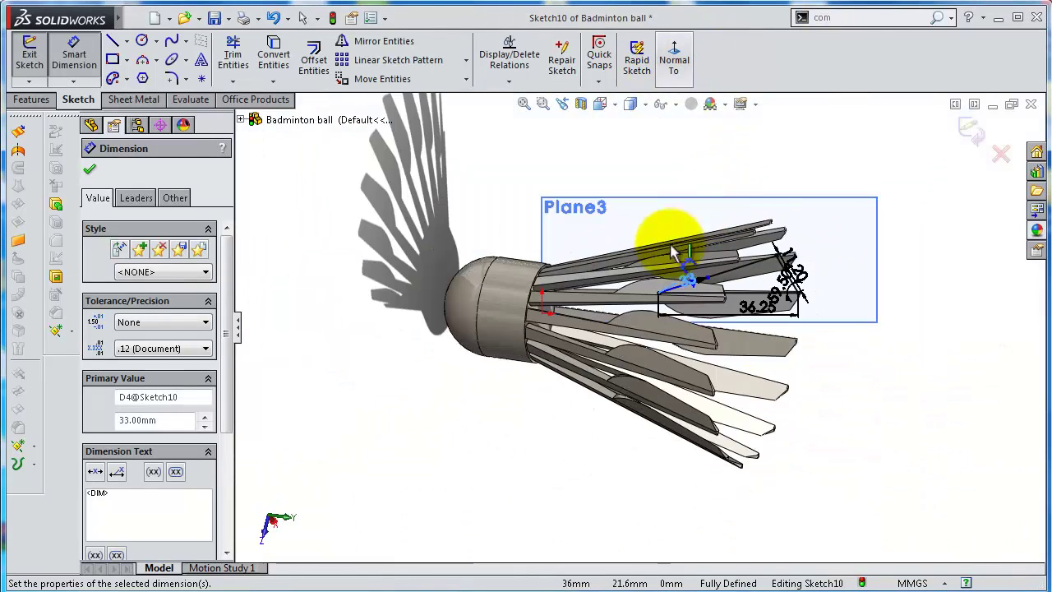
scroll(721, 319, "down", 5)
scroll(721, 319, "down", 4)
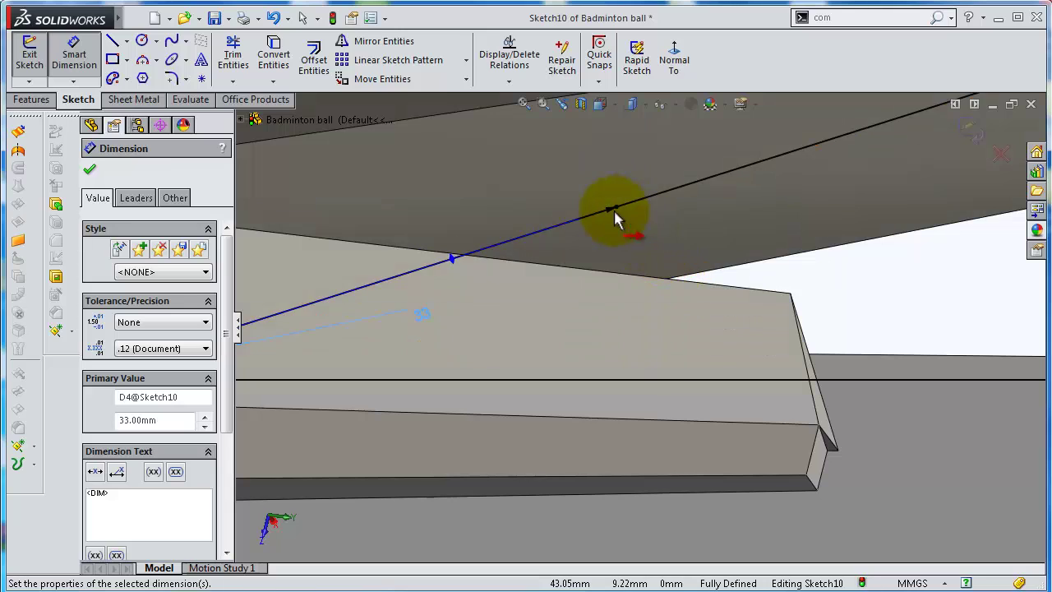
left_click(454, 262)
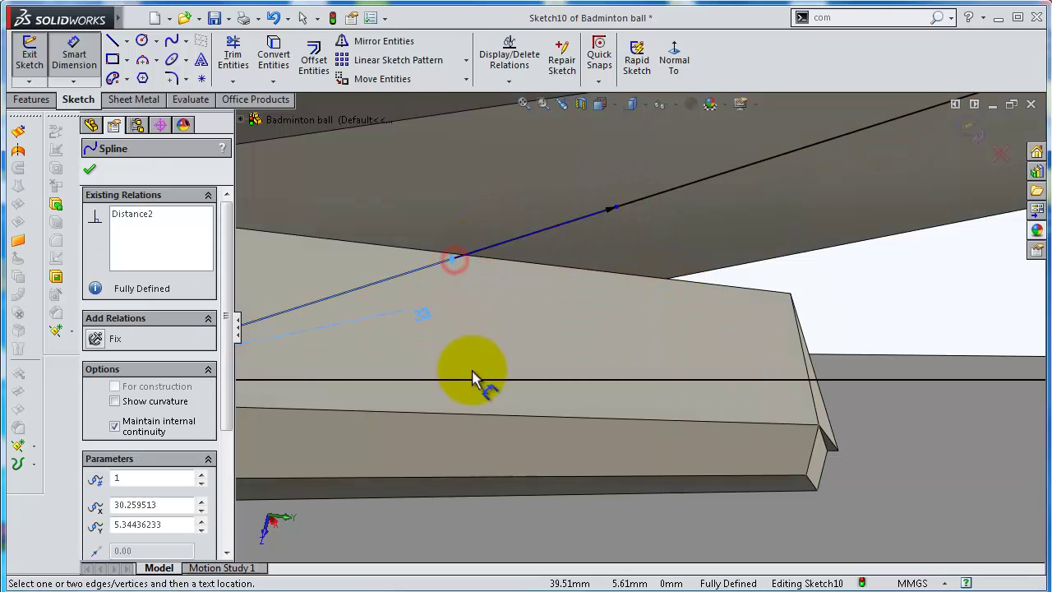
left_click(484, 379)
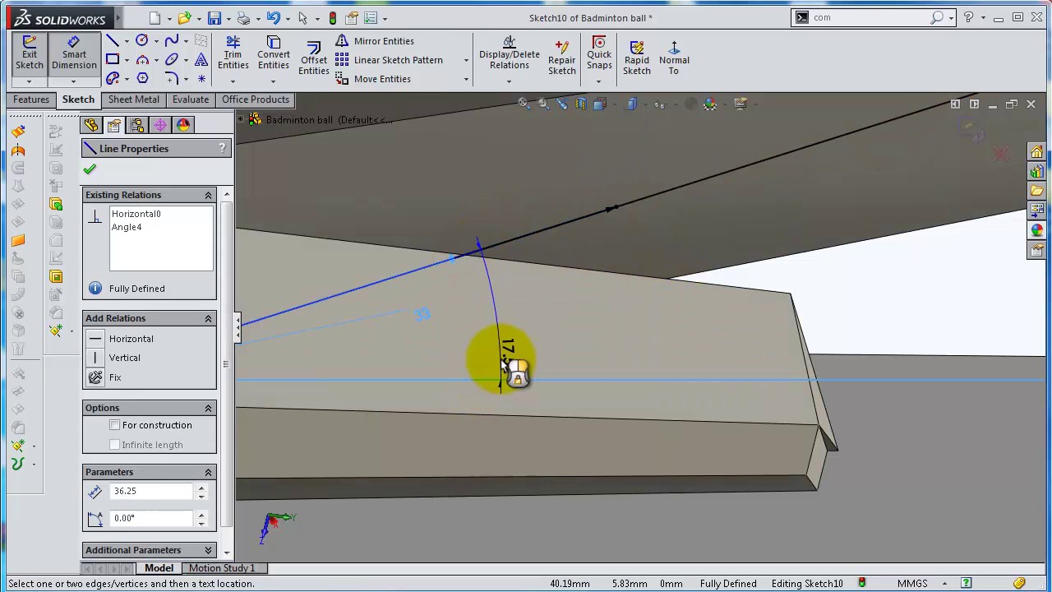
left_click(503, 363)
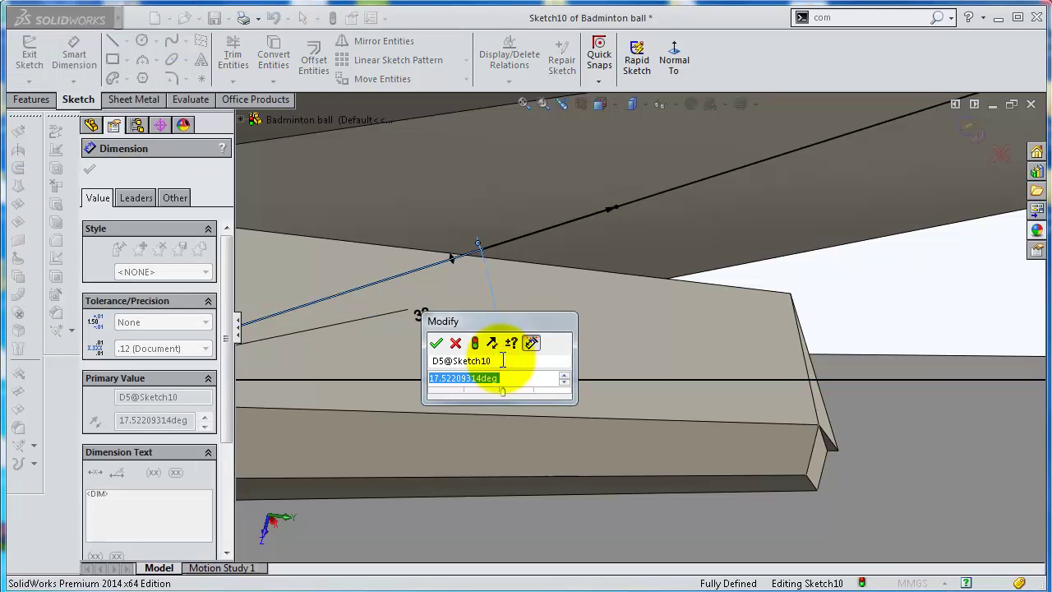
type("25")
key("Return")
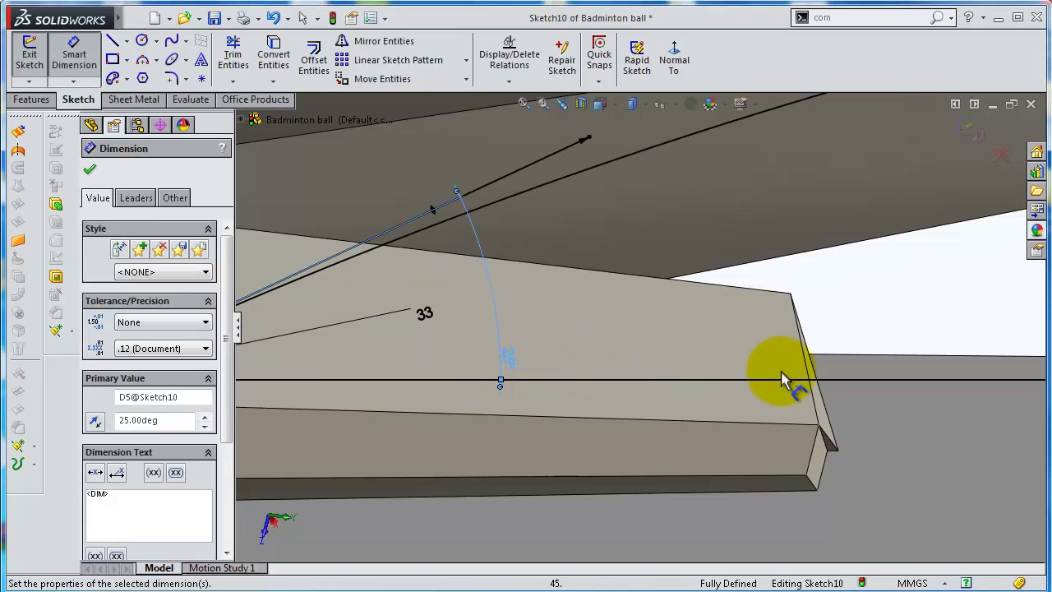
Set the upper feather curve's length to 55 mm
scroll(789, 369, "up", 3)
scroll(795, 355, "up", 2)
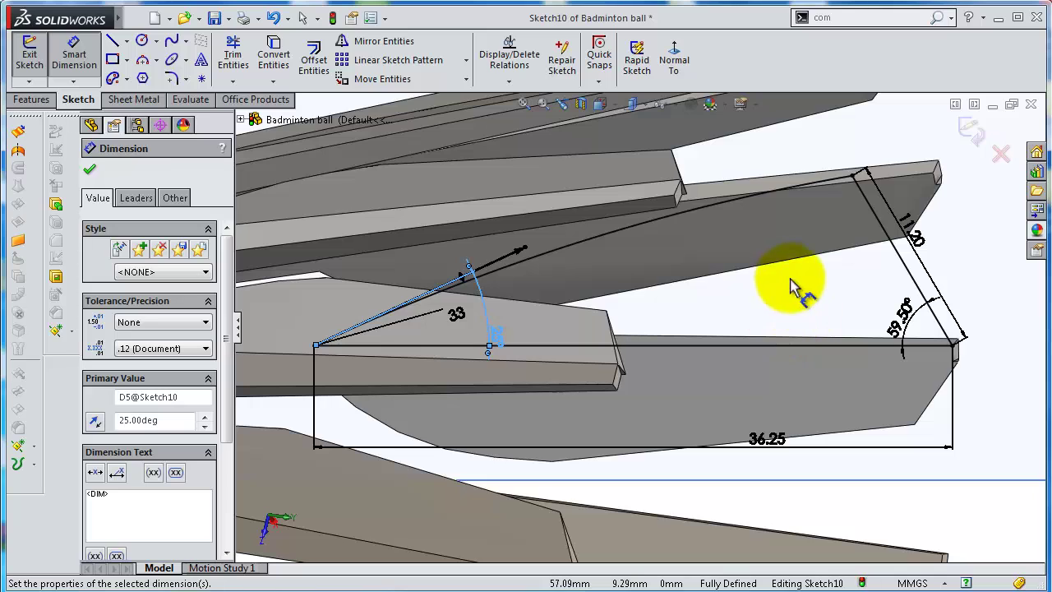
left_click(801, 183)
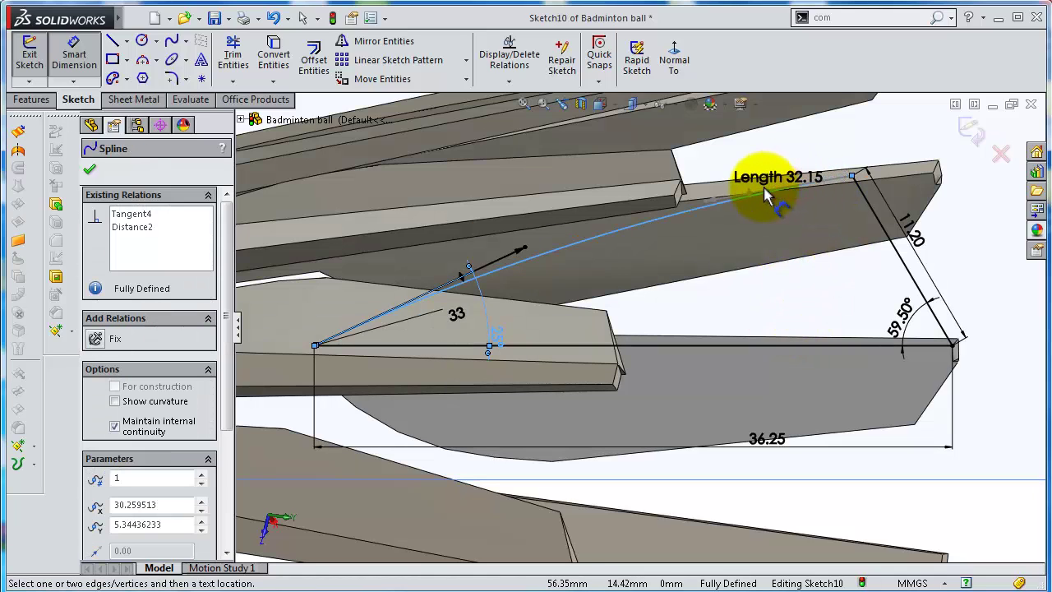
left_click(770, 281)
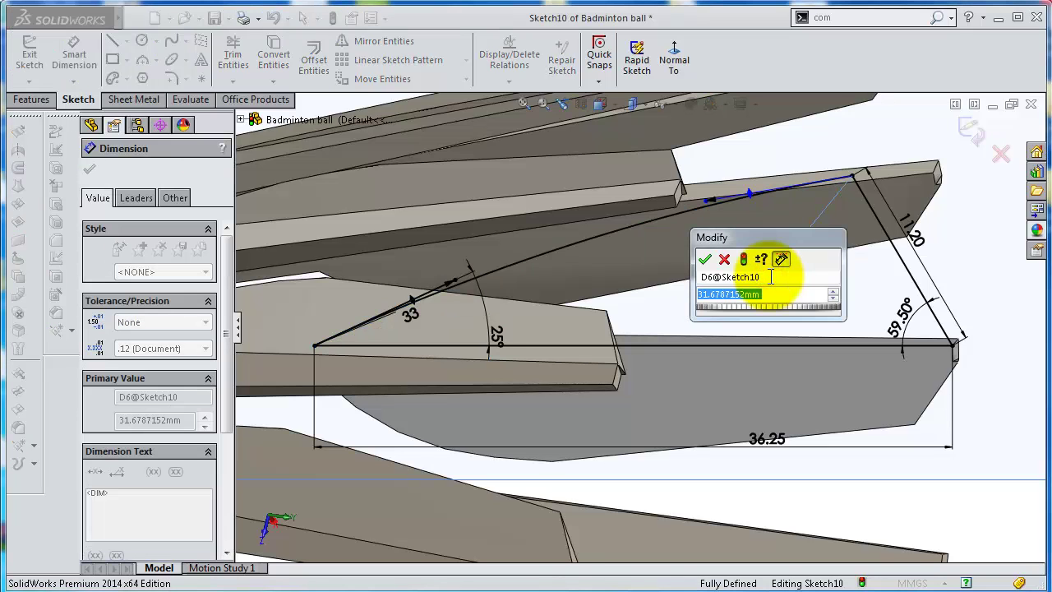
type("55")
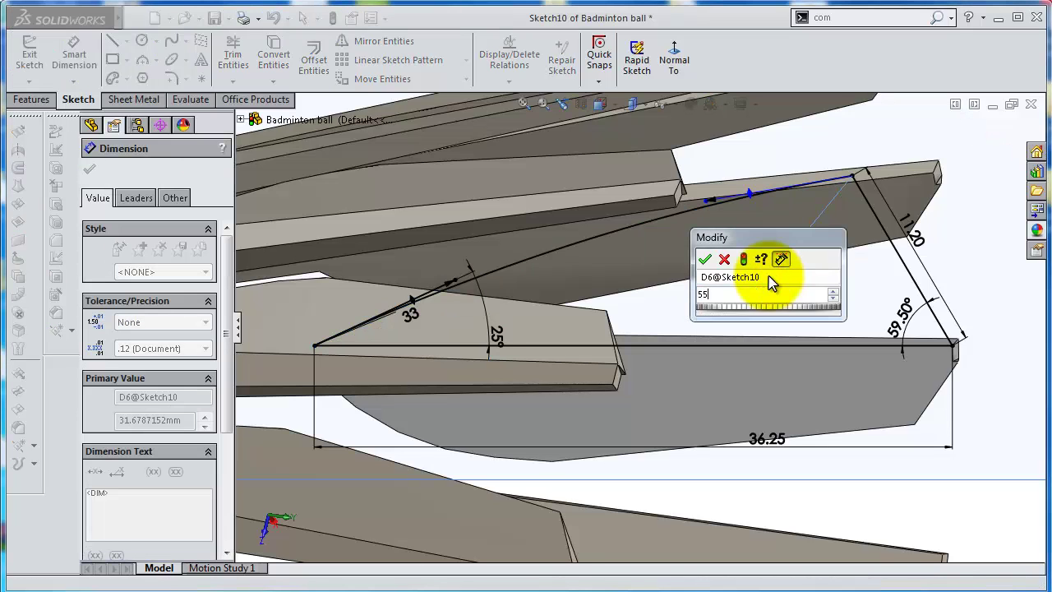
key("Return")
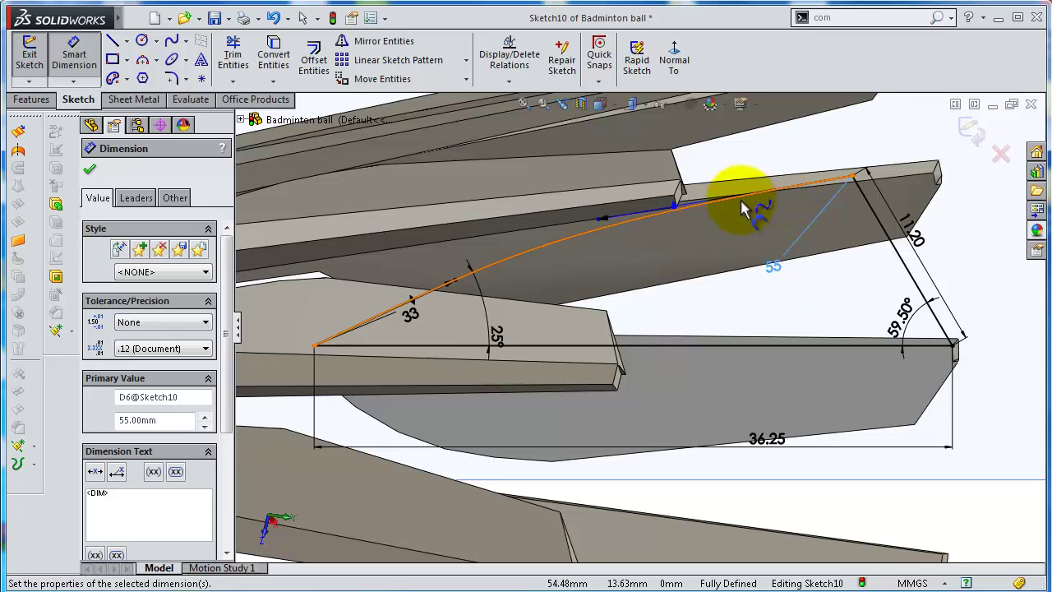
Add a 120° angle between the straight line and the feather curve
left_click(674, 212)
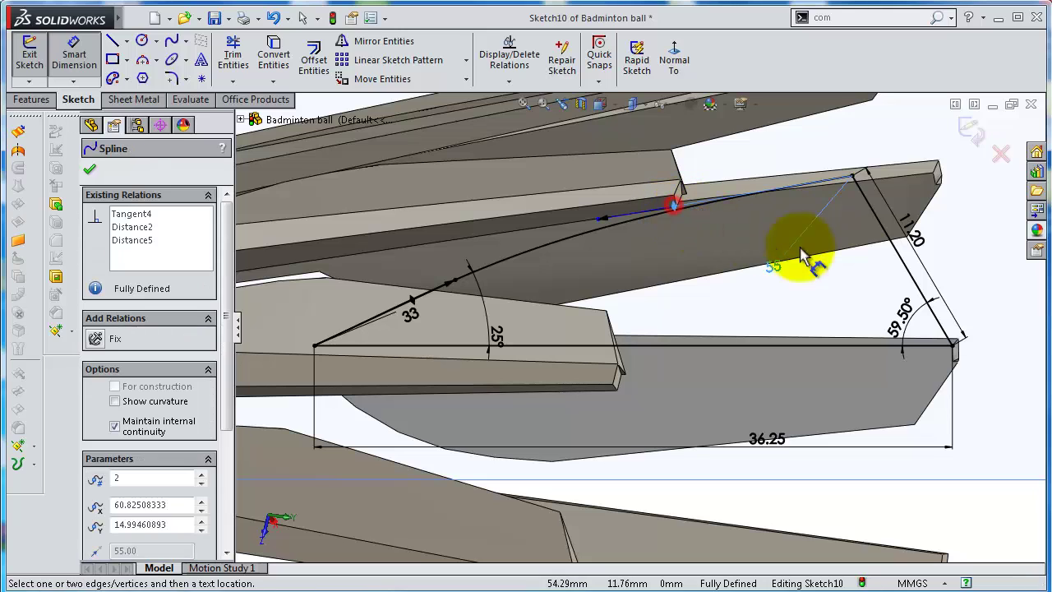
left_click(900, 263)
left_click(888, 262)
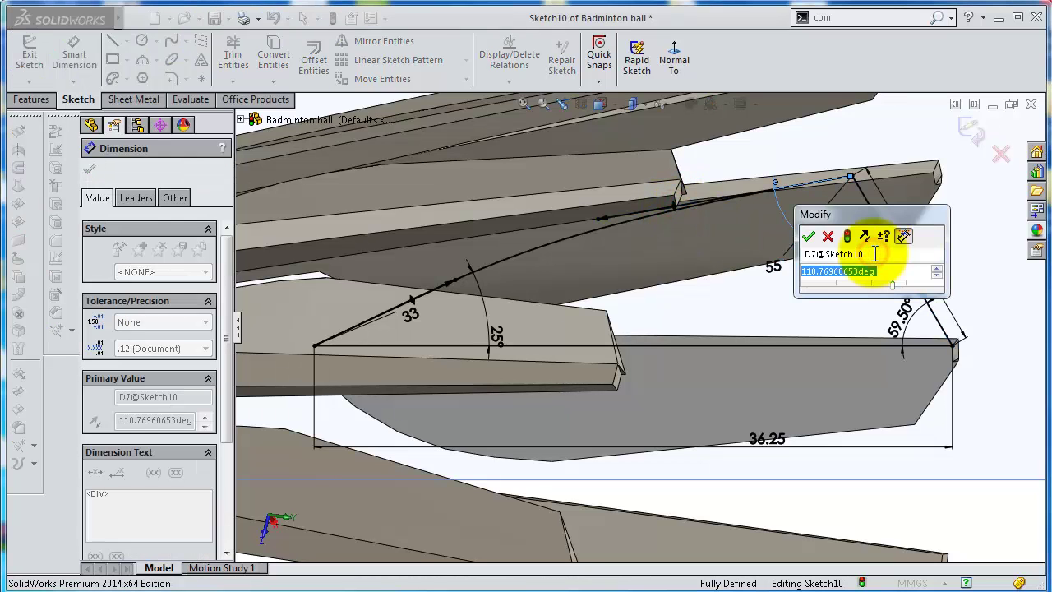
type("120")
key("Return")
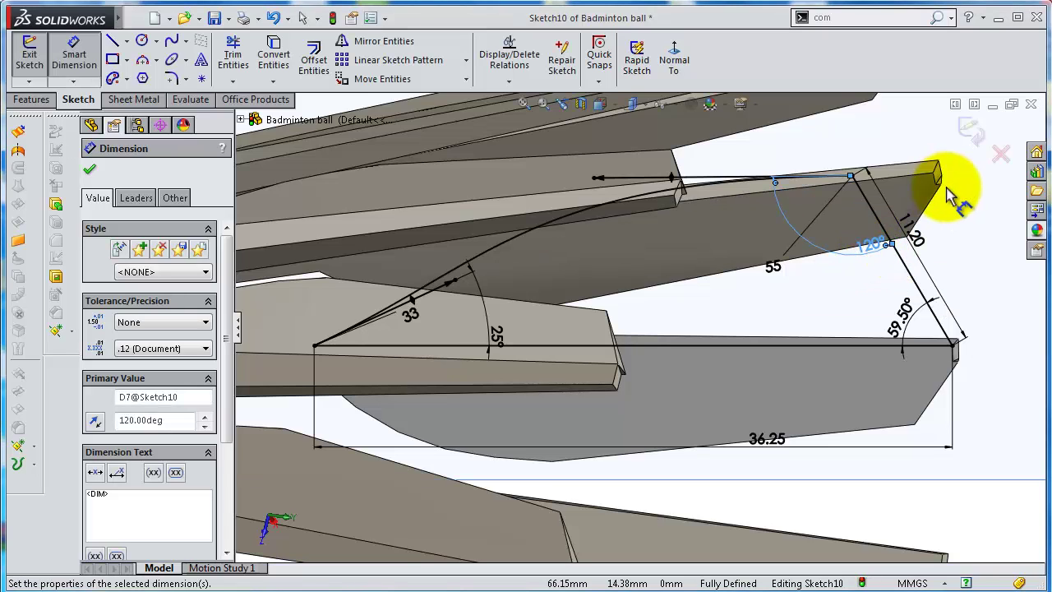
key("z")
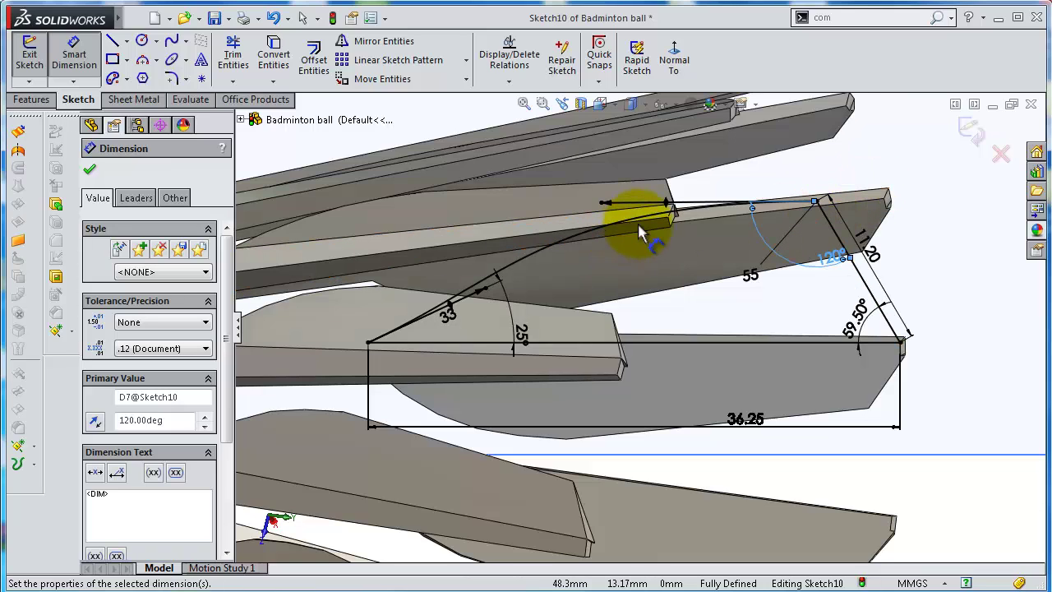
Change the 25° angle to 33° and close the sketch
double_click(522, 334)
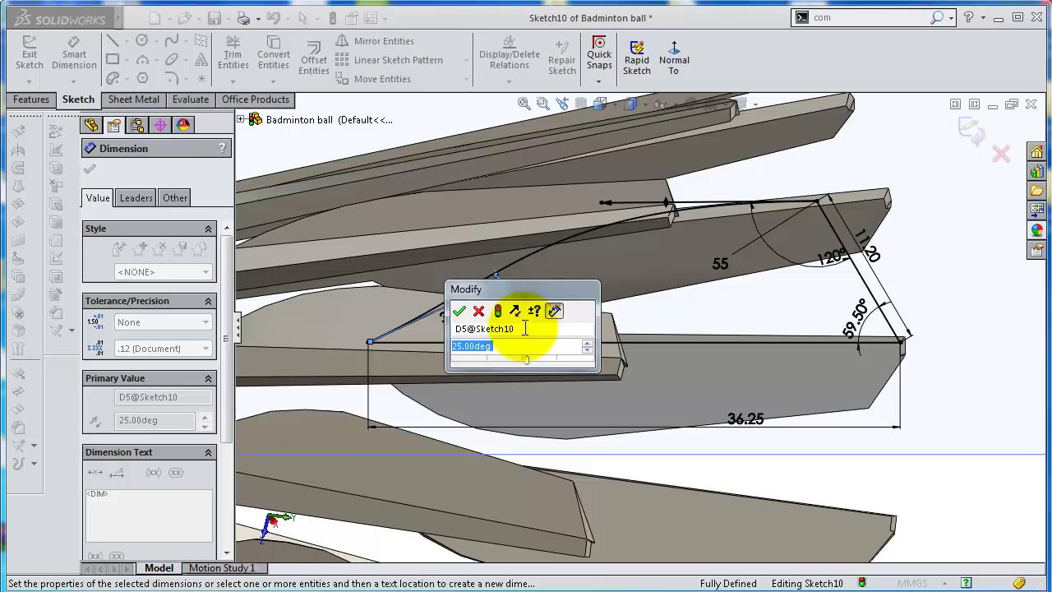
type("33")
key("Return")
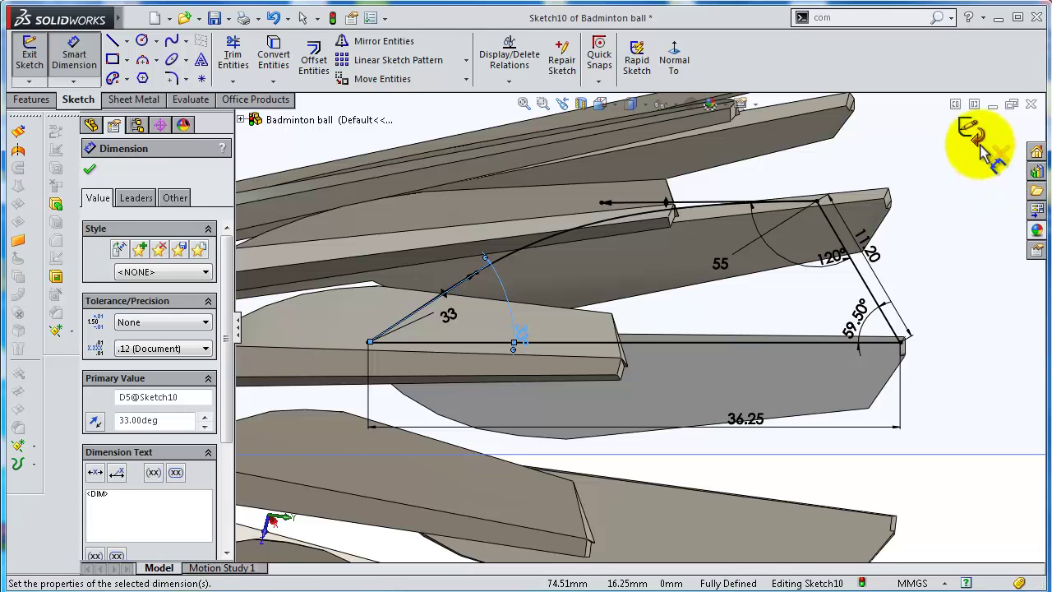
key("z")
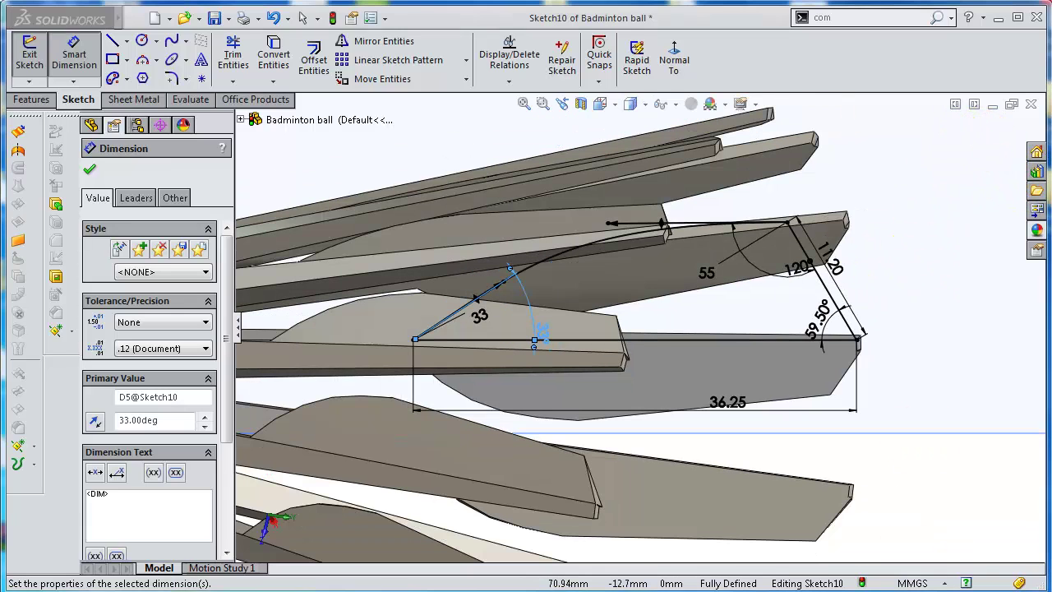
key("ctrl+b")
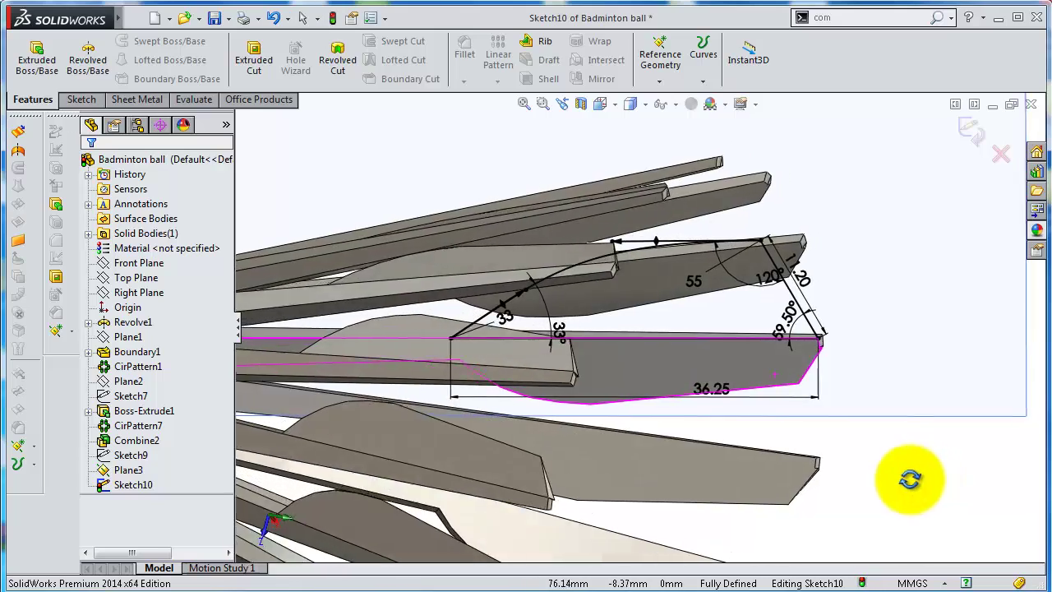
Extrude the feather sketch Up To Vertex, ending at the feather's tip corner, as Boss-Extrude2
key("ctrl+shift+z")
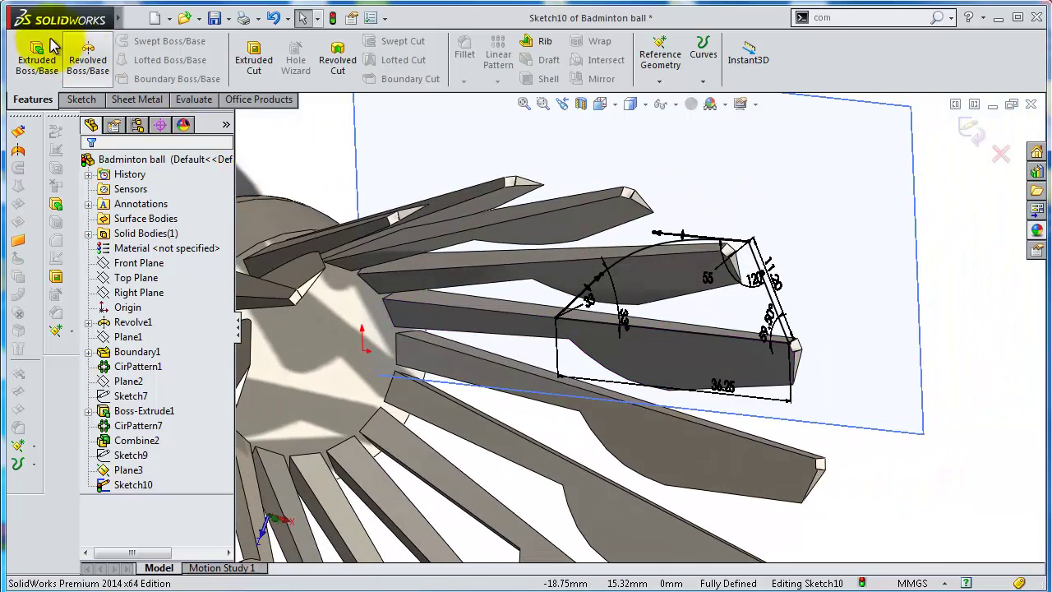
left_click(37, 51)
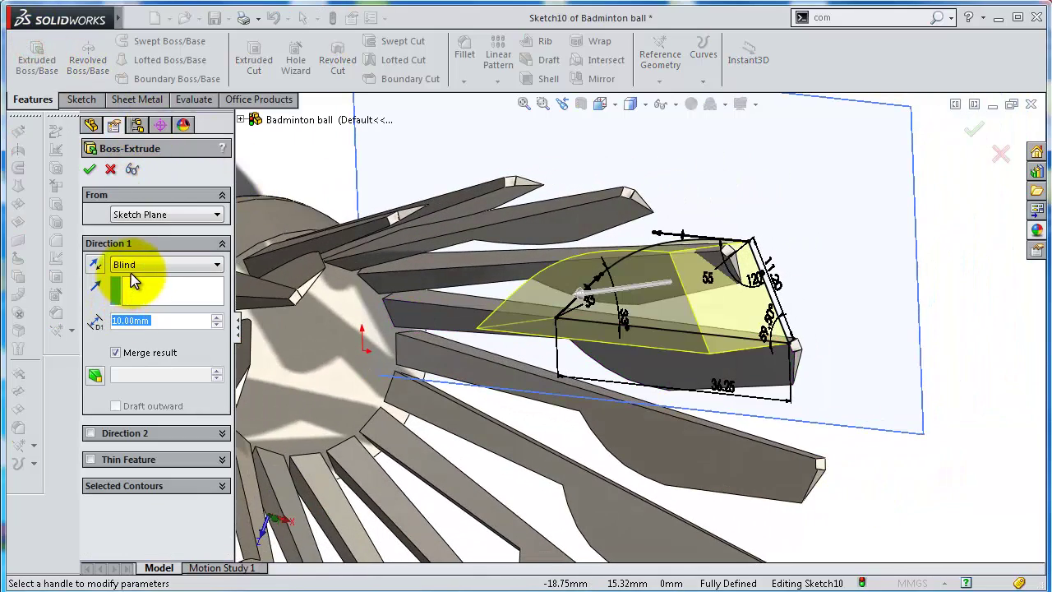
left_click(156, 264)
left_click(152, 303)
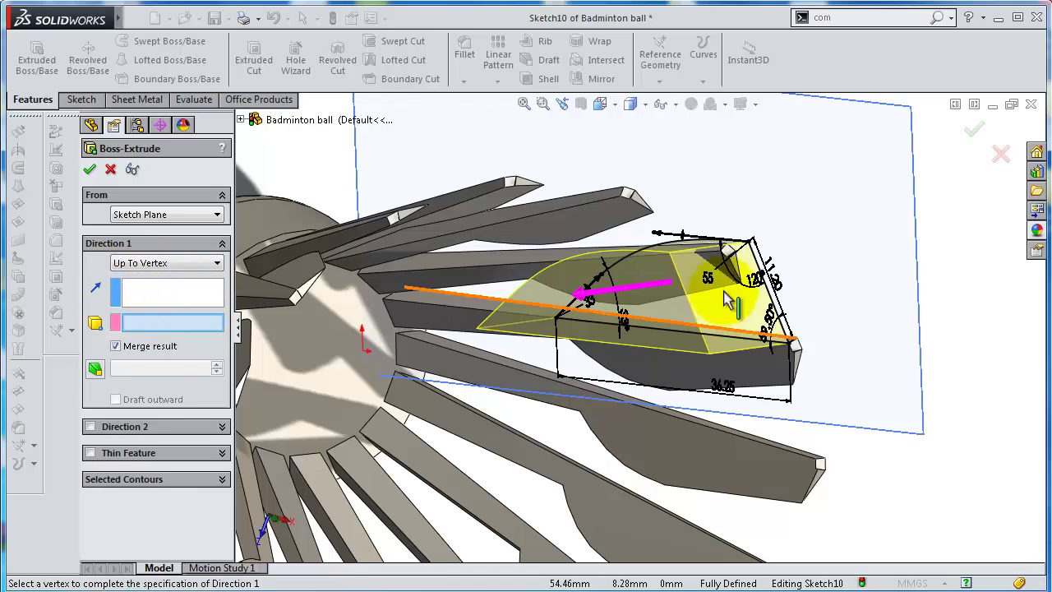
mouse_move(787, 242)
middle_mouse_down()
mouse_move(781, 250)
mouse_move(775, 239)
middle_mouse_up()
scroll(700, 359, "up", 3)
scroll(840, 370, "up", 2)
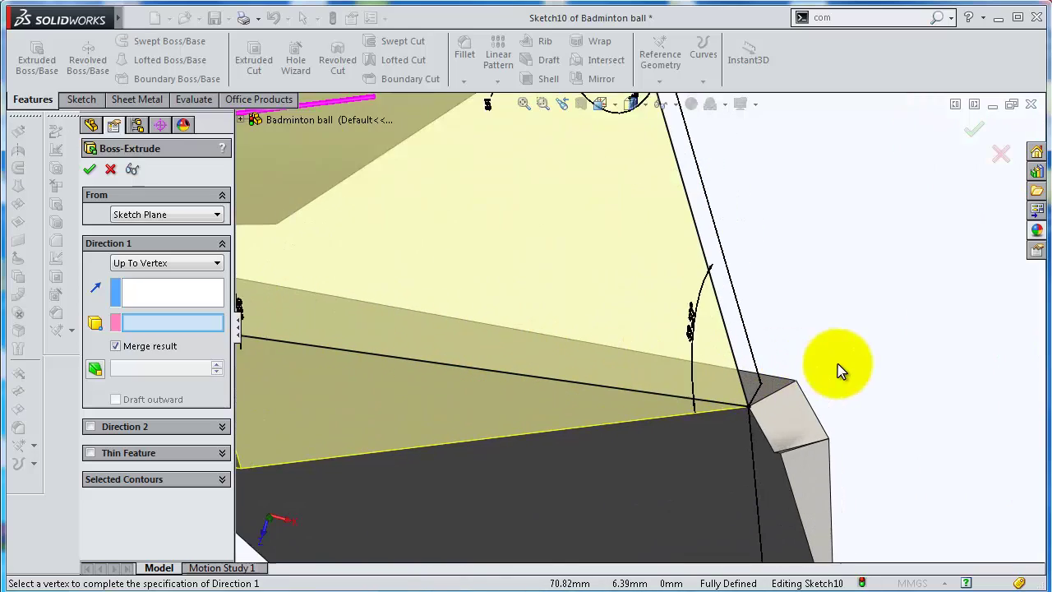
middle_click_drag(838, 370, 758, 396)
left_click(755, 385)
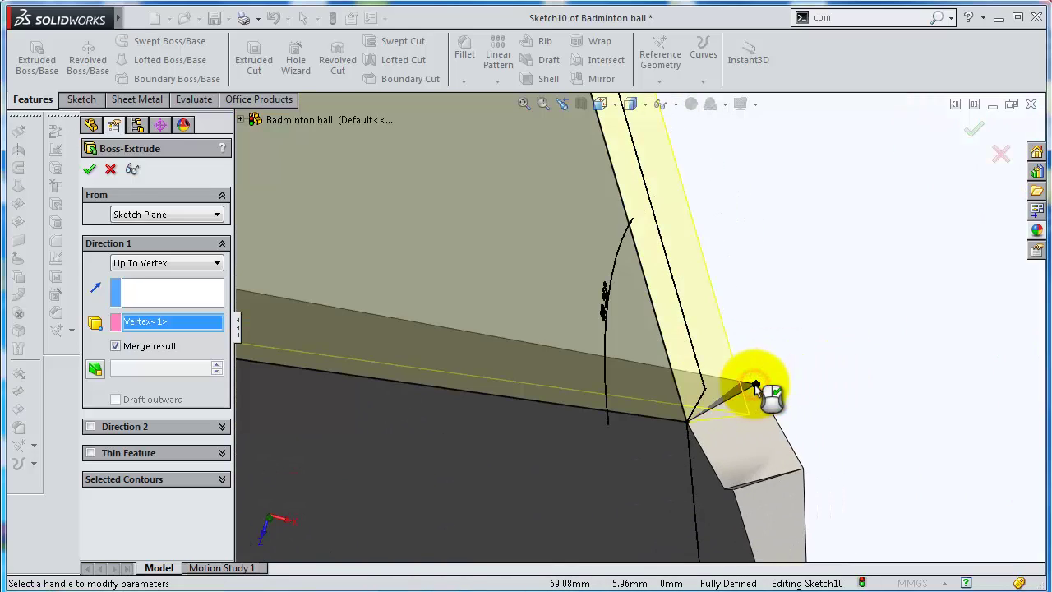
left_click(979, 131)
mouse_move(853, 255)
middle_mouse_down()
mouse_move(794, 235)
mouse_move(785, 261)
mouse_move(606, 312)
mouse_move(647, 262)
mouse_move(658, 266)
mouse_move(653, 305)
mouse_move(630, 375)
mouse_move(630, 298)
mouse_move(663, 291)
mouse_move(683, 238)
mouse_move(719, 225)
mouse_move(646, 423)
mouse_move(595, 458)
mouse_move(413, 350)
mouse_move(403, 359)
mouse_move(404, 373)
mouse_move(441, 352)
mouse_move(510, 381)
mouse_move(477, 392)
mouse_move(472, 369)
mouse_move(539, 366)
mouse_move(575, 435)
middle_mouse_up()
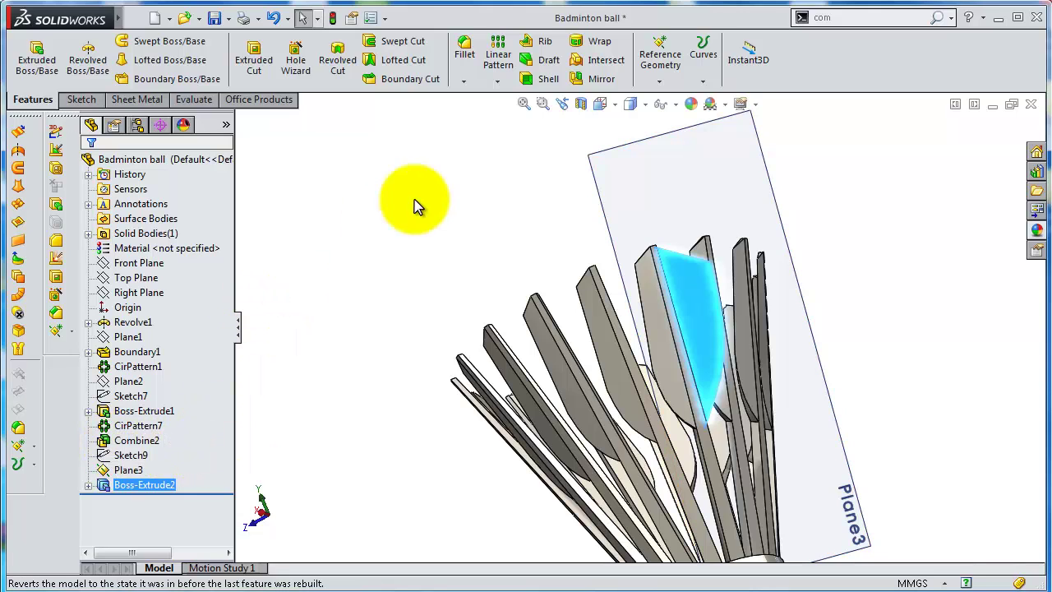
Circular-pattern Boss-Extrude2 into 16 copies around the cork base face as CirPattern8
left_click(497, 81)
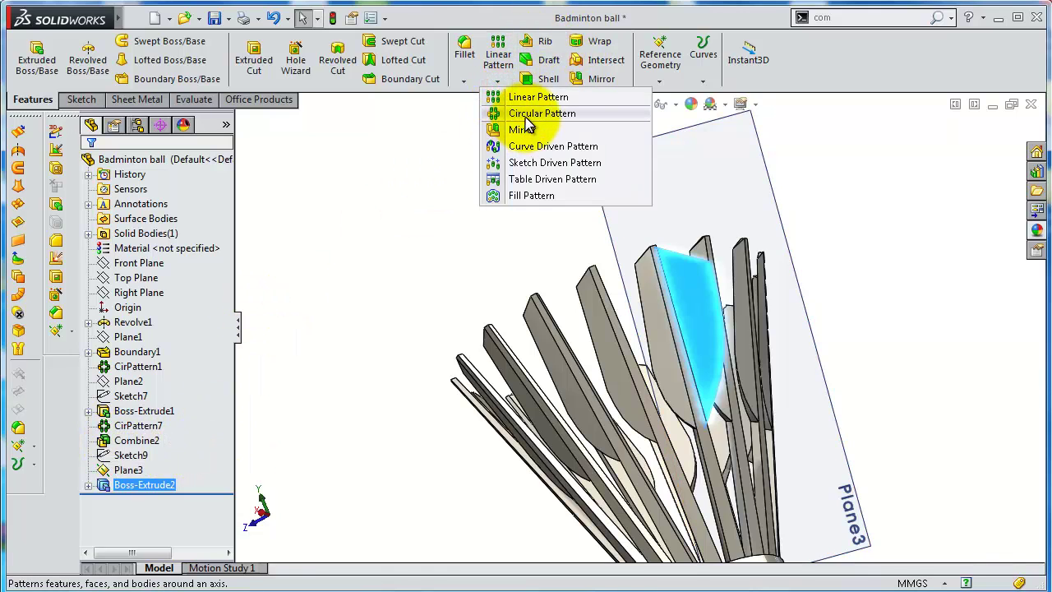
left_click(526, 113)
scroll(625, 317, "up", 2)
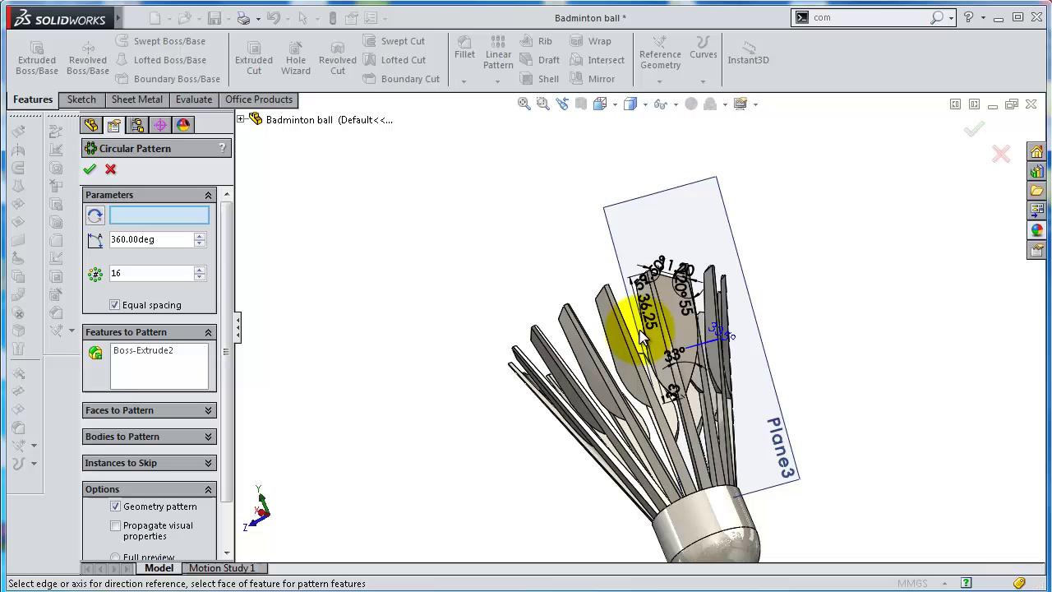
left_click(689, 533)
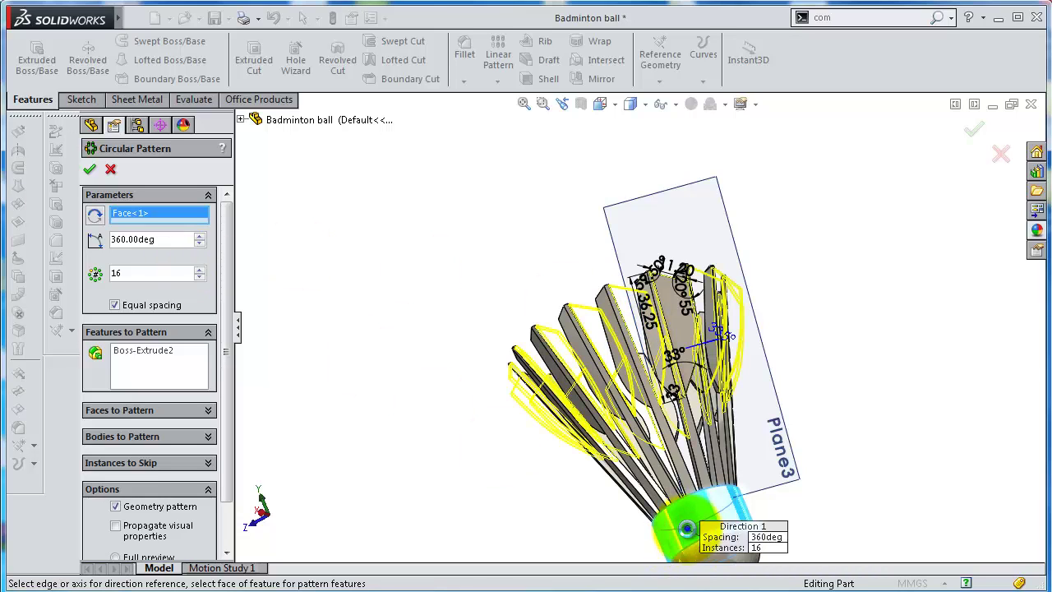
right_click(687, 529)
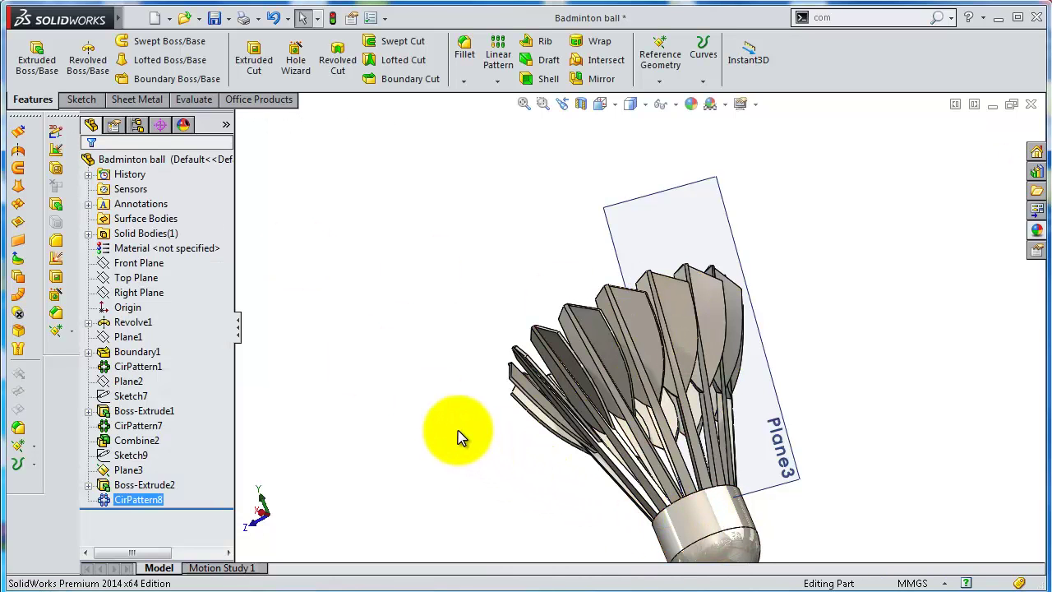
middle_click_drag(453, 336, 557, 432)
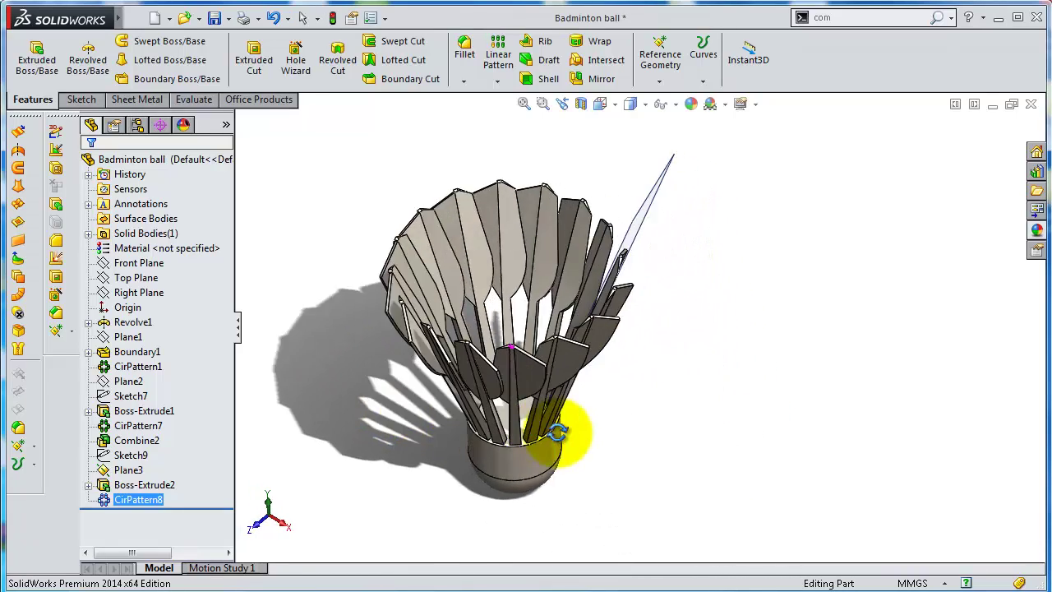
left_click(135, 278)
left_click(140, 293, "ctrl")
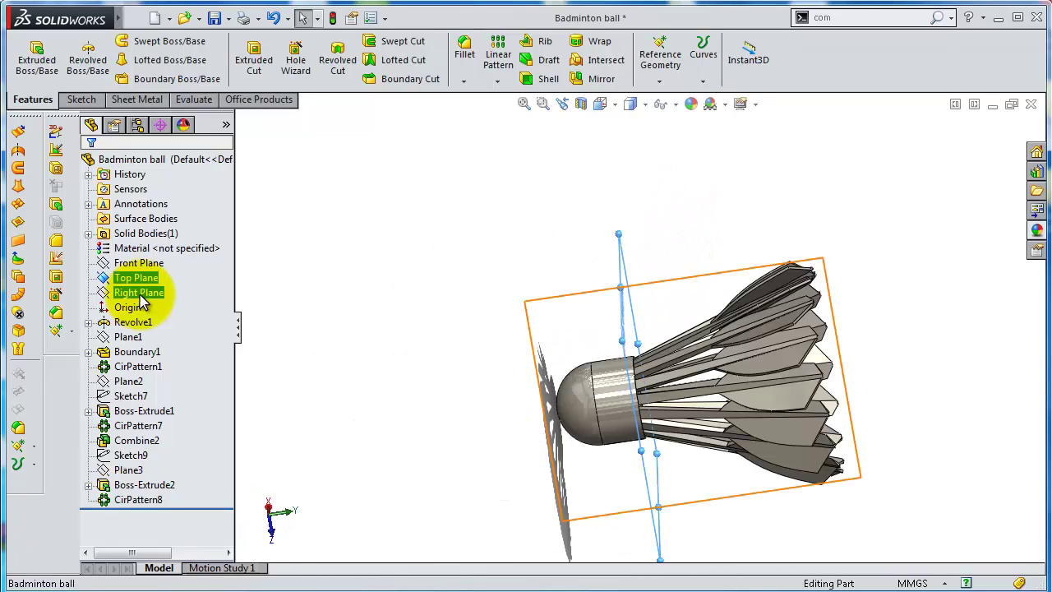
Start a sketch on the Right Plane, viewed normal, with the section view turned off
left_click(141, 294)
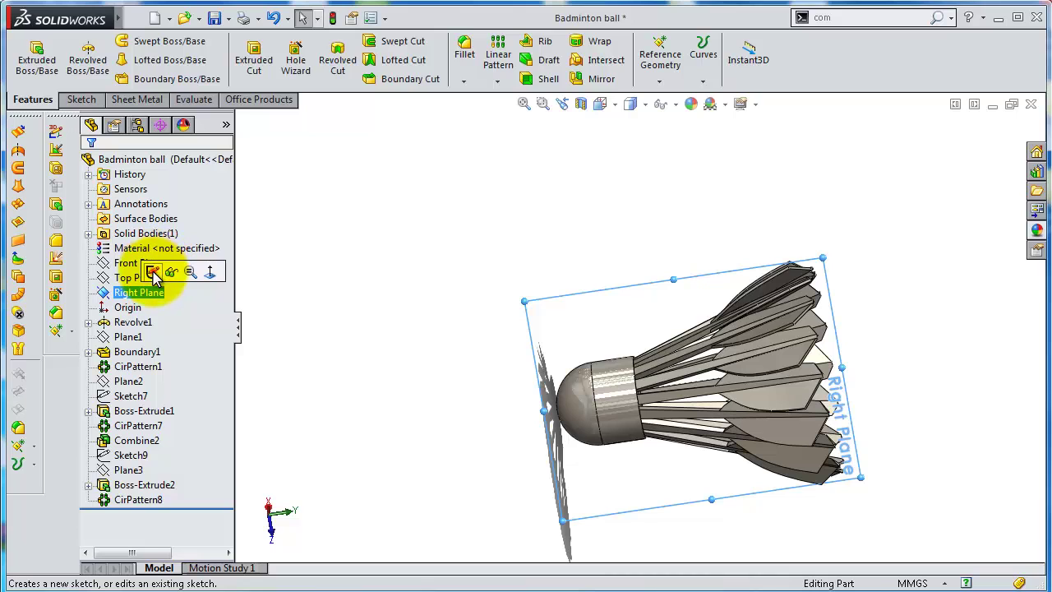
left_click(153, 272)
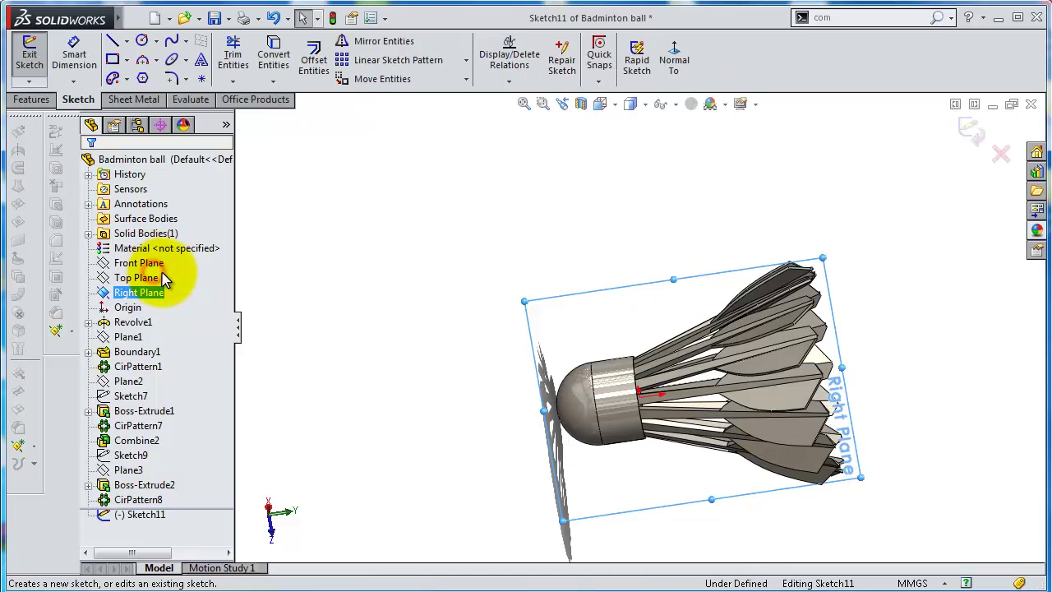
left_click(674, 62)
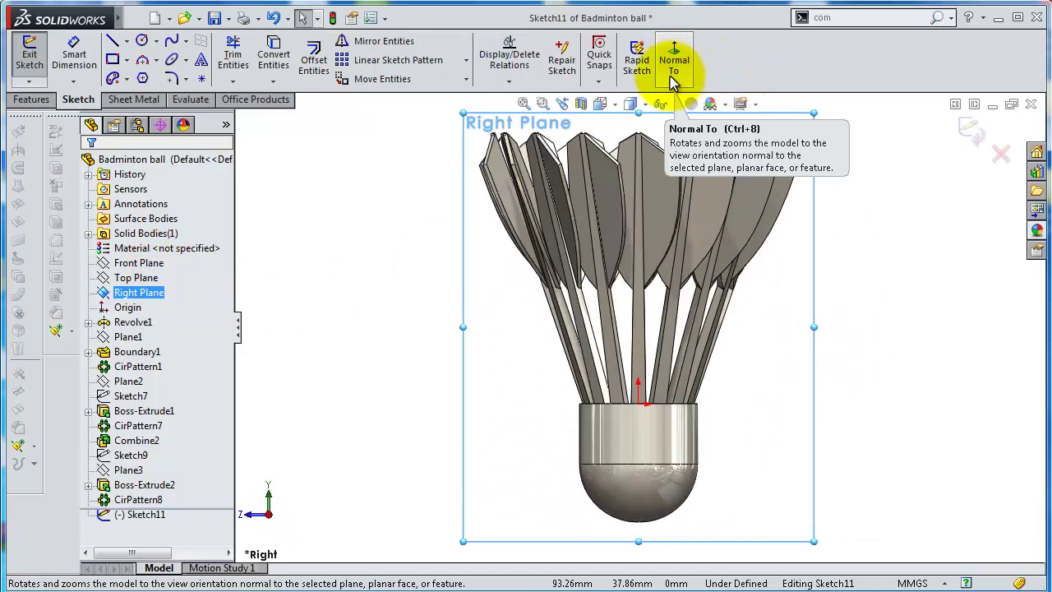
left_click(582, 103)
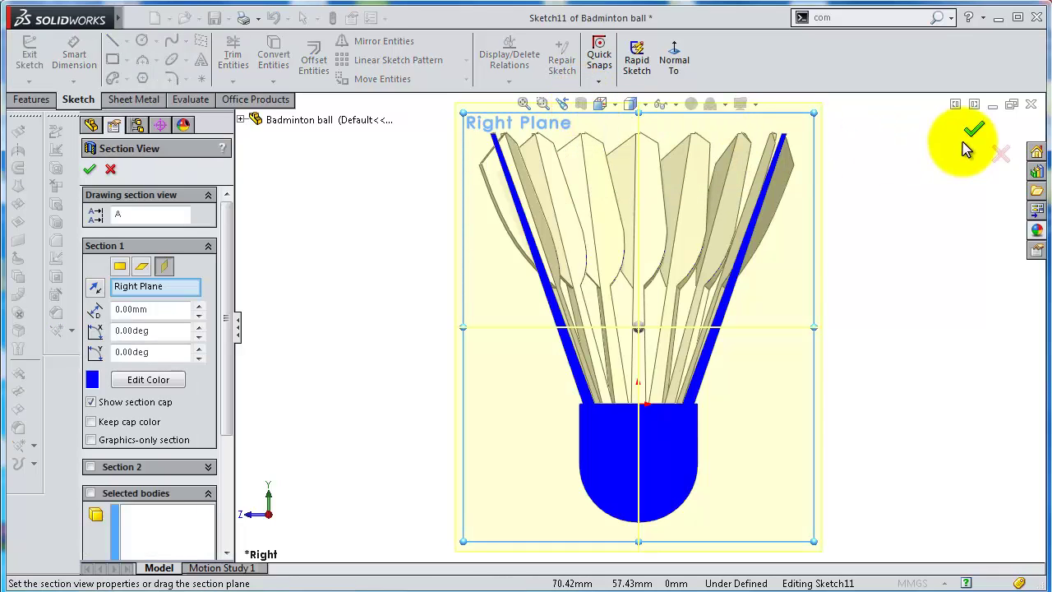
left_click(973, 134)
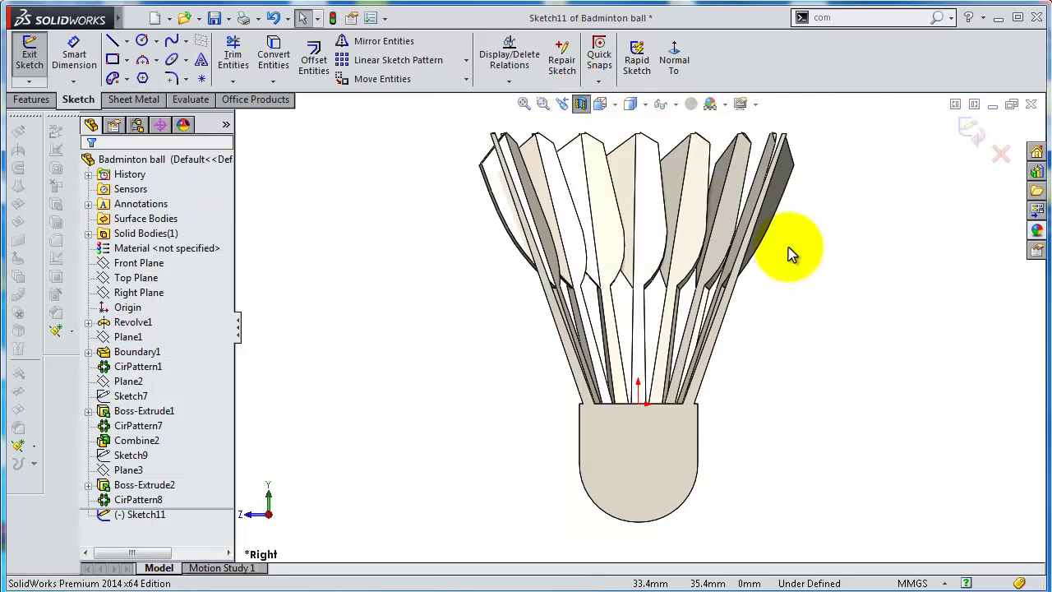
scroll(604, 329, "down", 3)
scroll(604, 328, "down", 1)
scroll(545, 346, "down", 2)
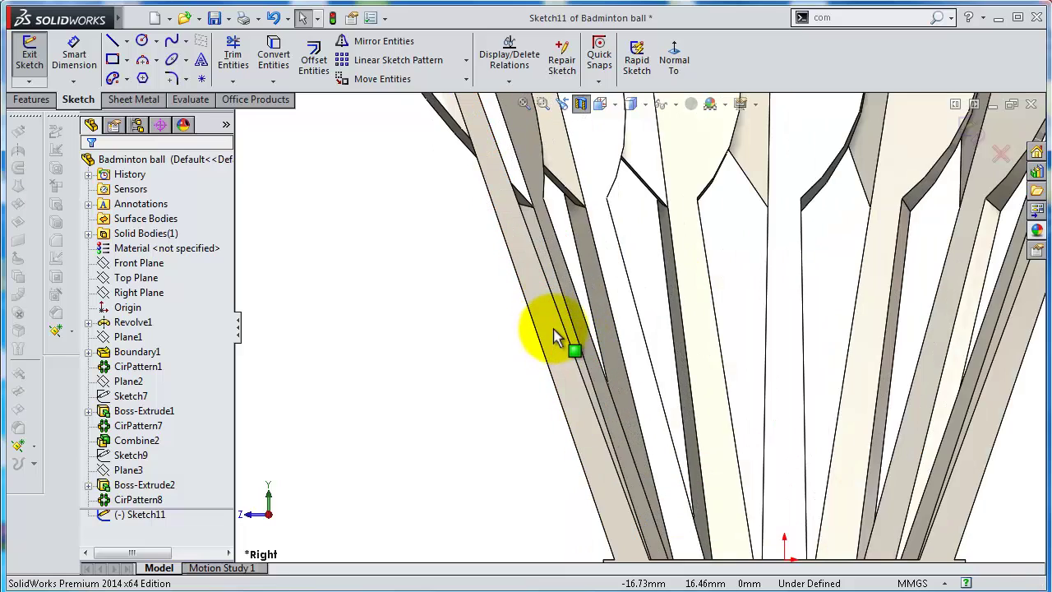
scroll(559, 335, "down", 1)
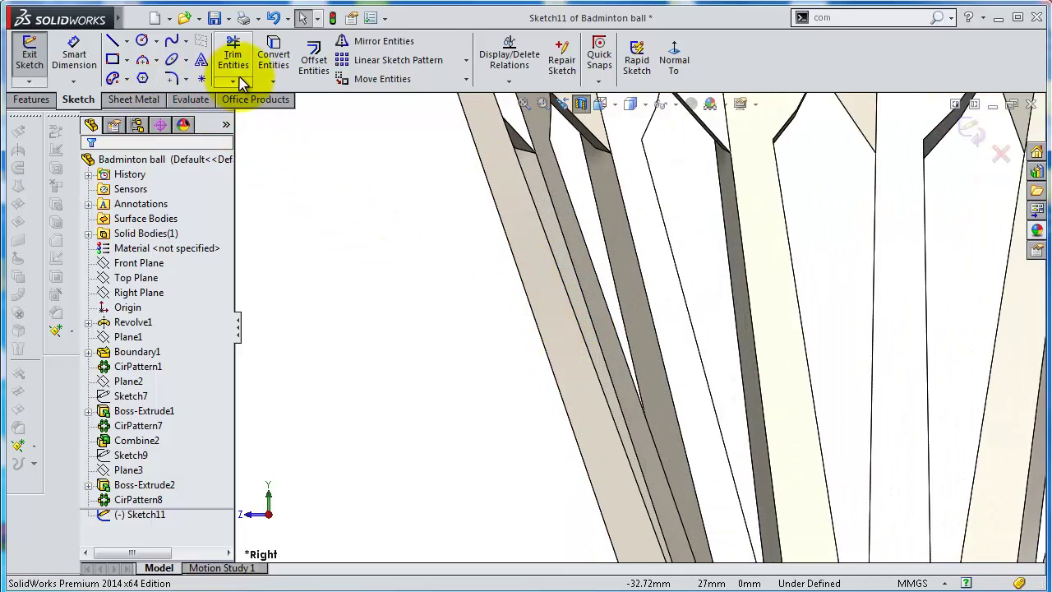
Offset the feather shaft's edge 1 mm inward, reversed, and convert it to a construction line
left_click(312, 62)
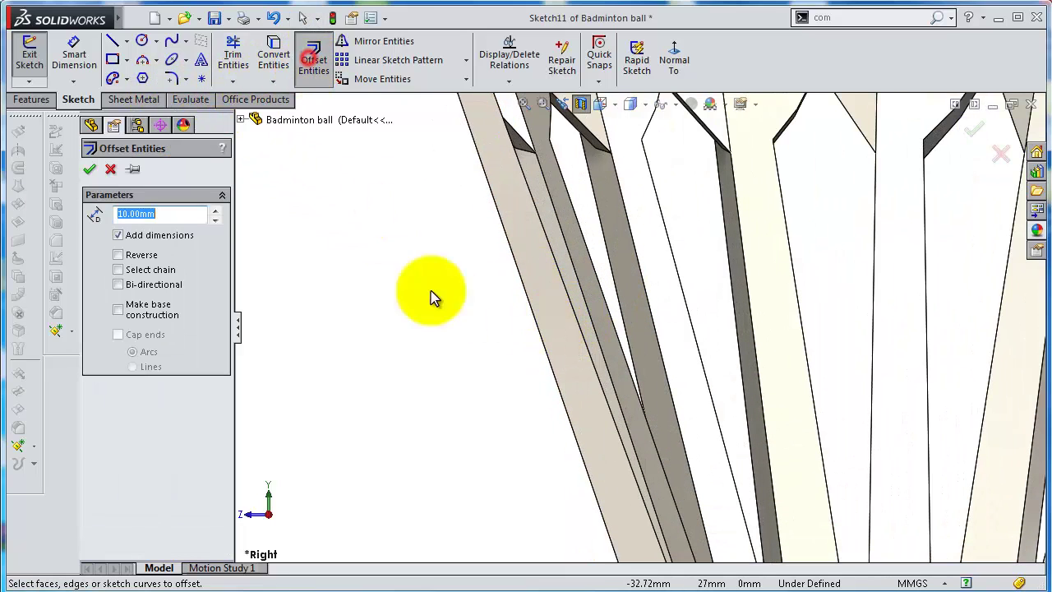
left_click(536, 322)
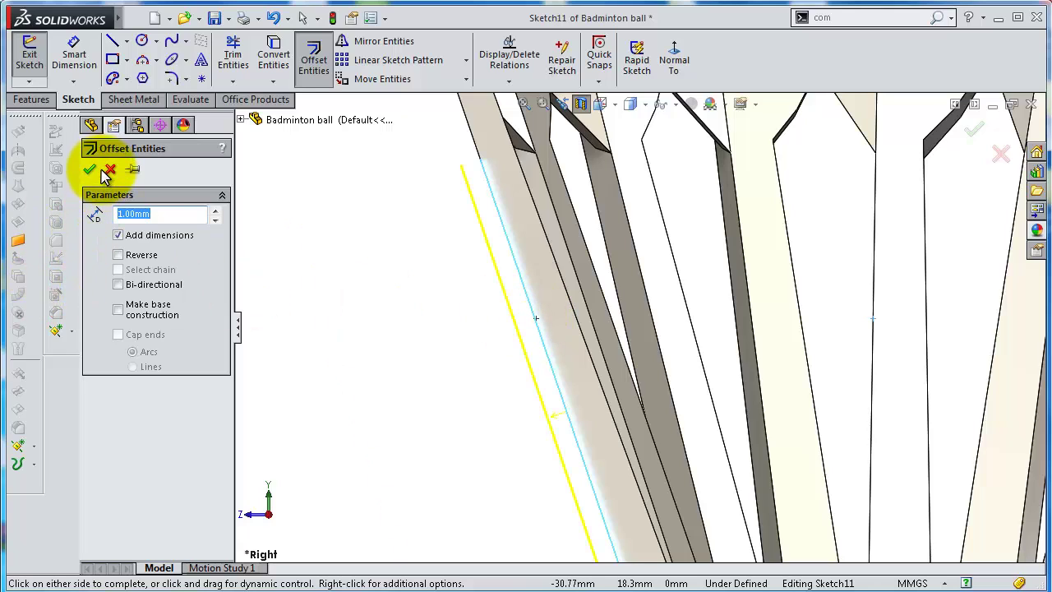
left_click(119, 255)
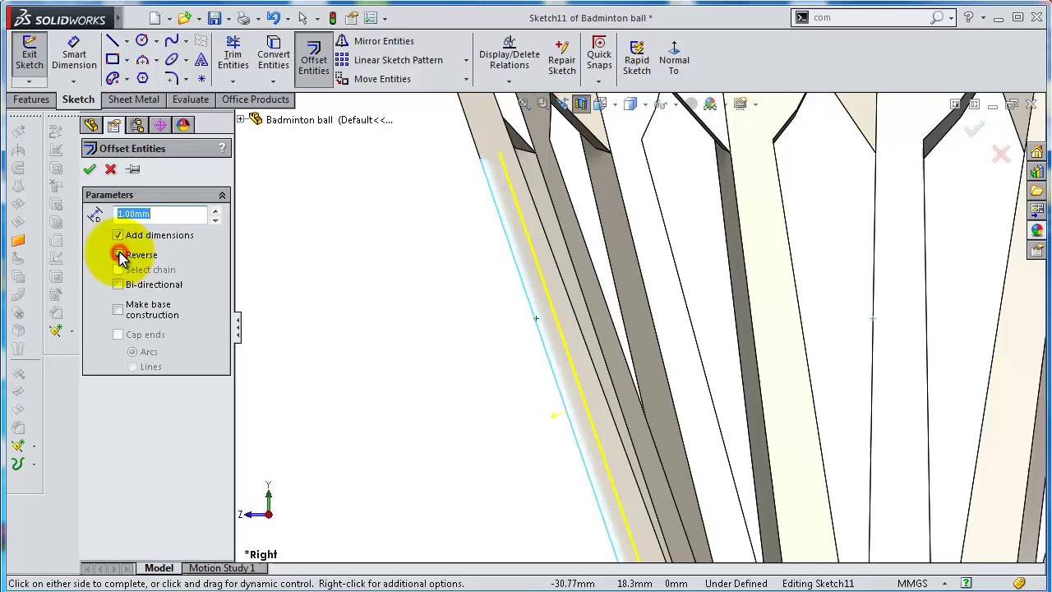
left_click(90, 169)
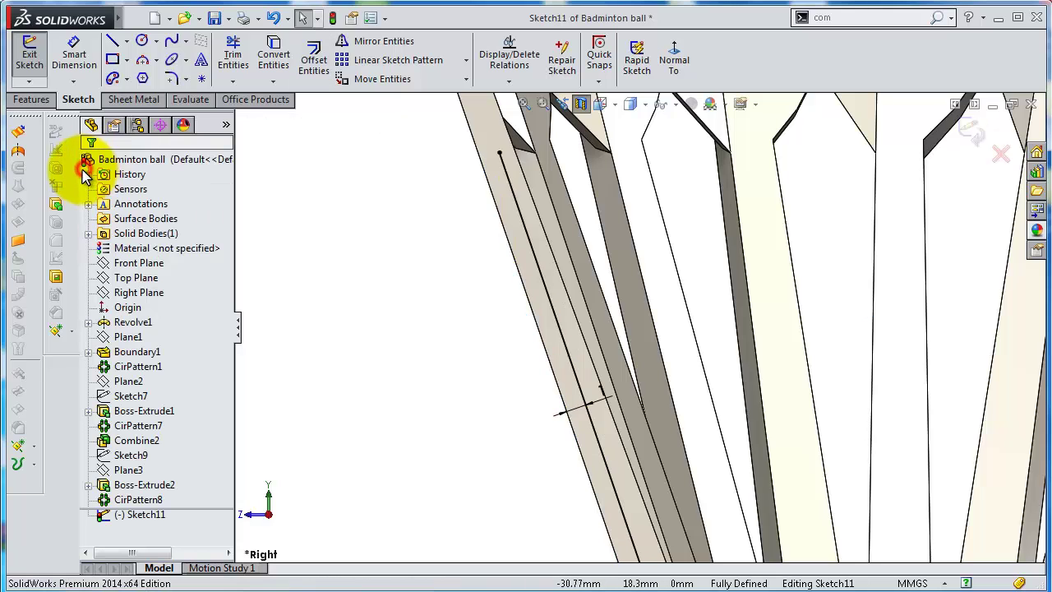
left_click(526, 229)
left_click(592, 173)
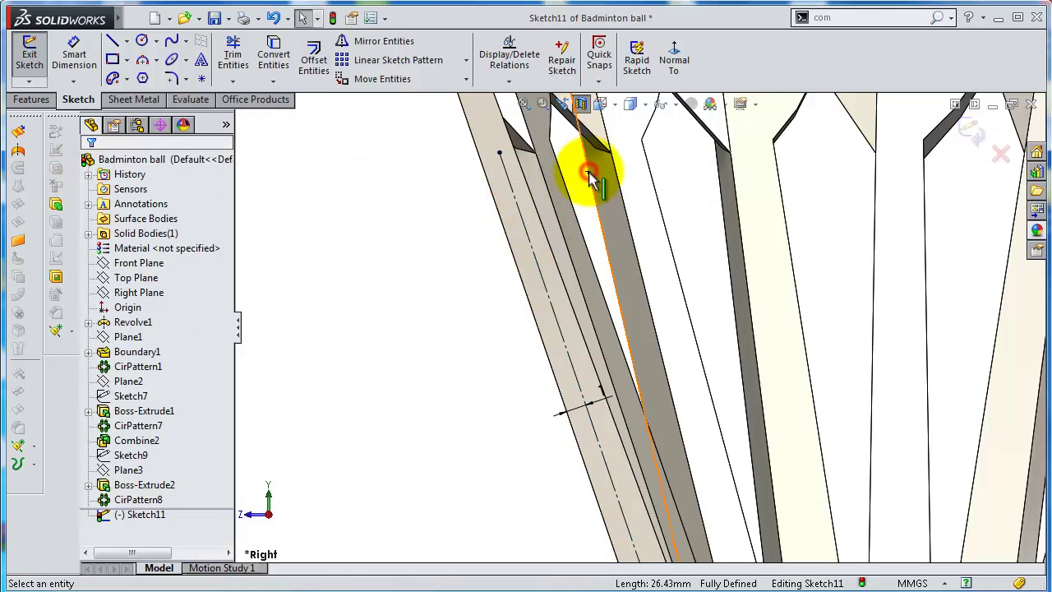
Draw two circles on the centerline and make them equal in size
left_click(141, 41)
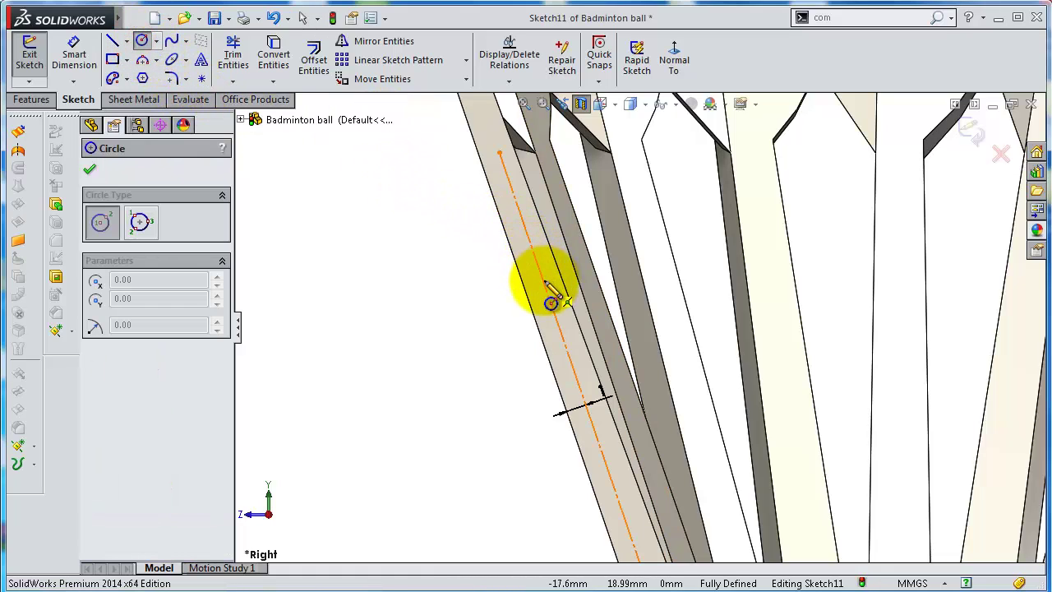
left_click(537, 278)
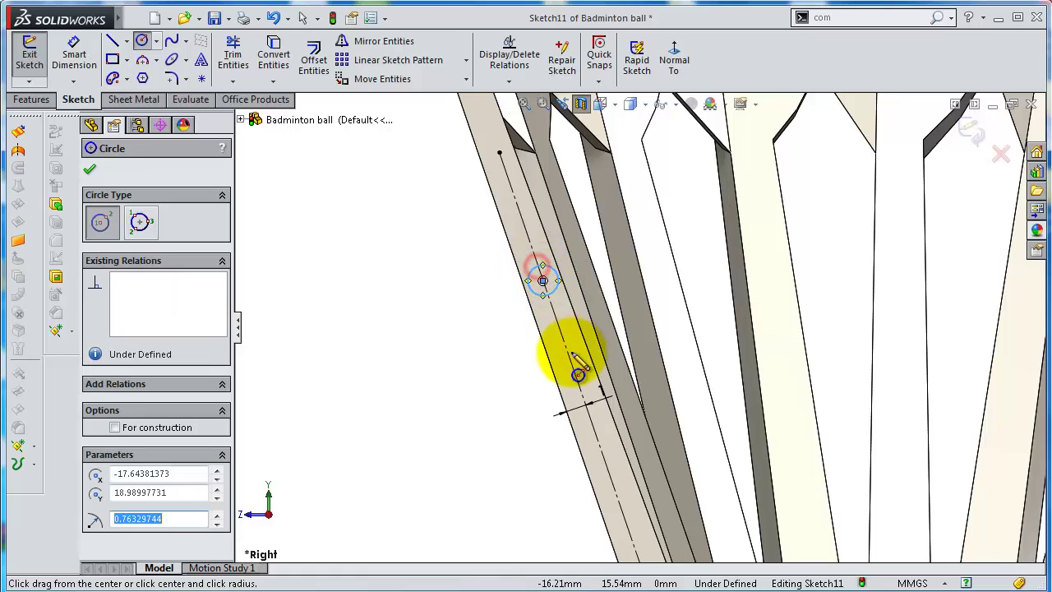
left_click_drag(630, 499, 624, 483)
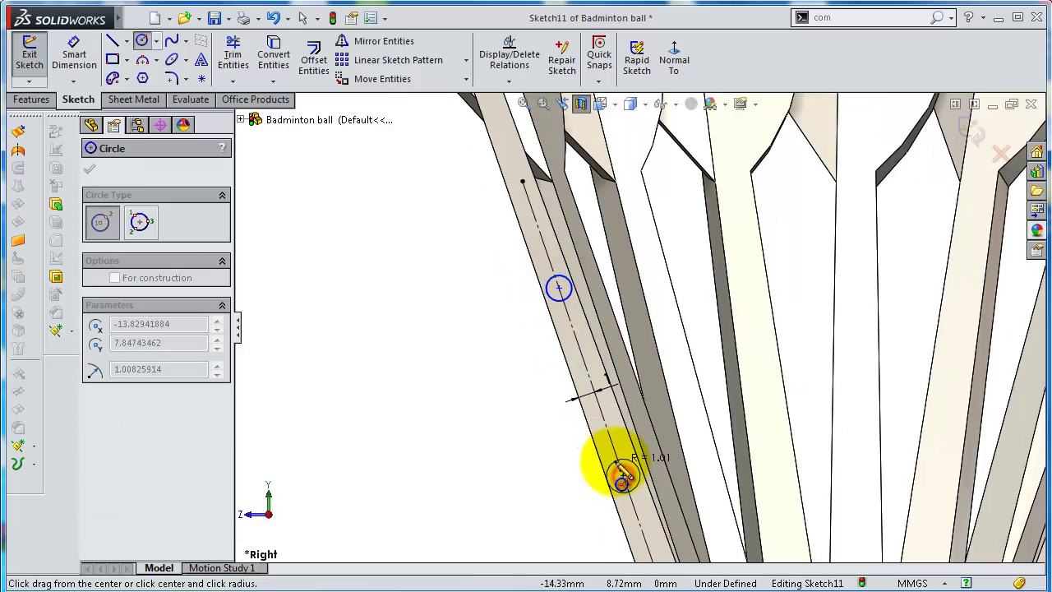
key("Escape")
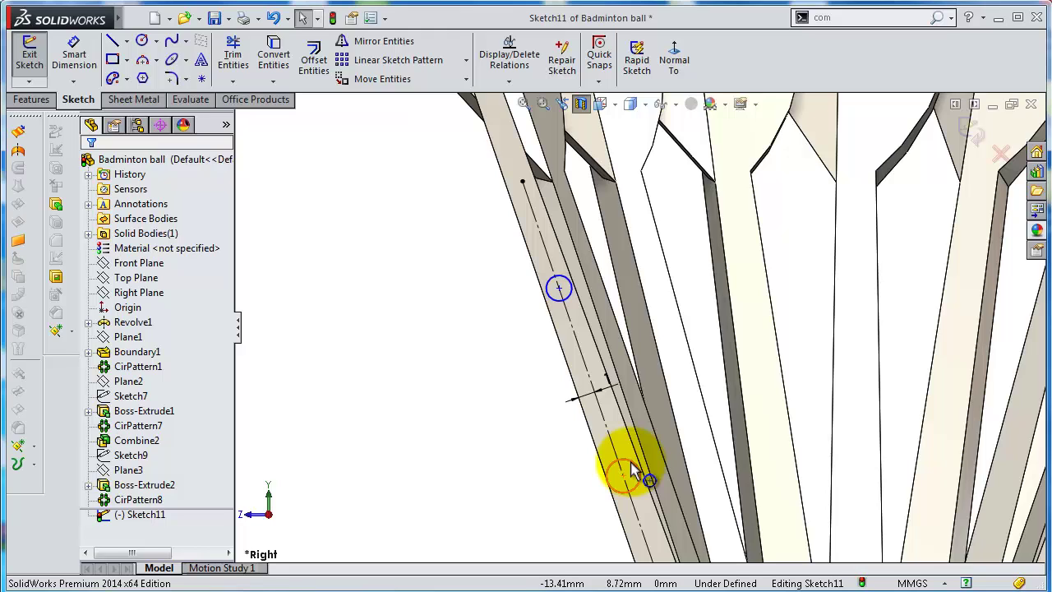
left_click(632, 467)
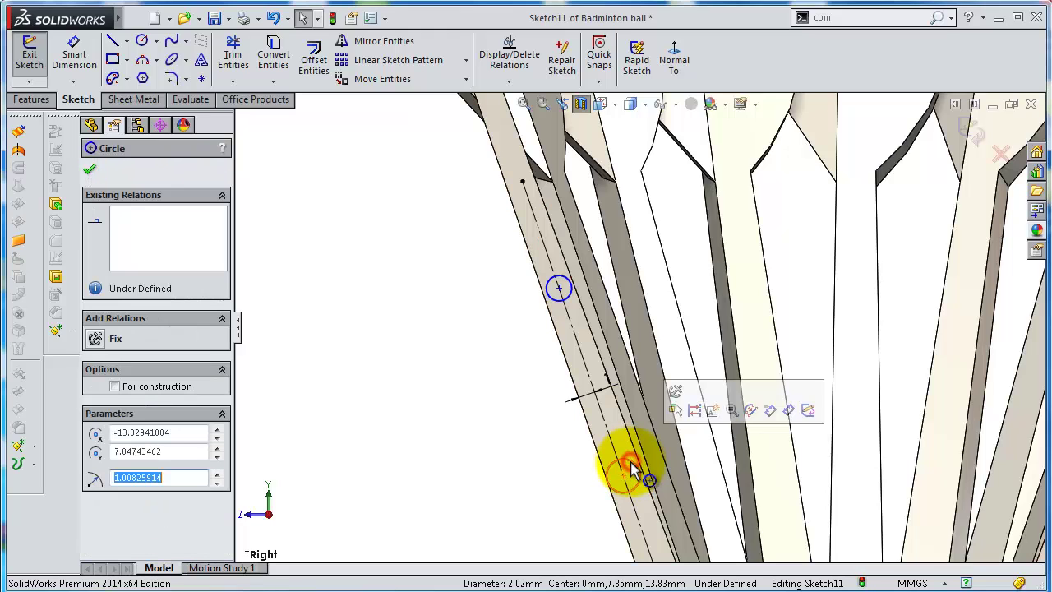
left_click(568, 289, "ctrl")
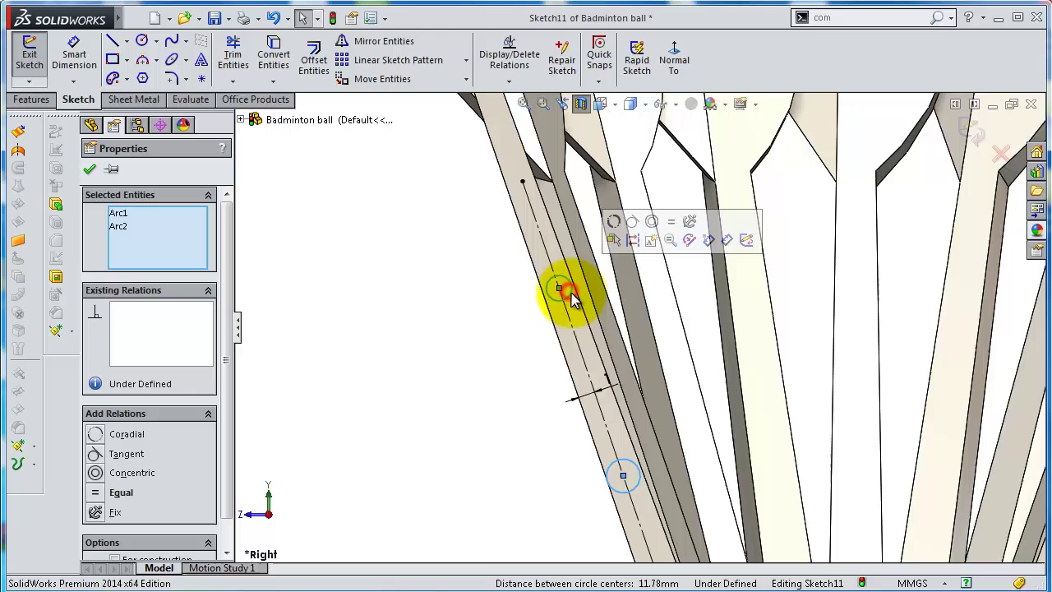
left_click(670, 221)
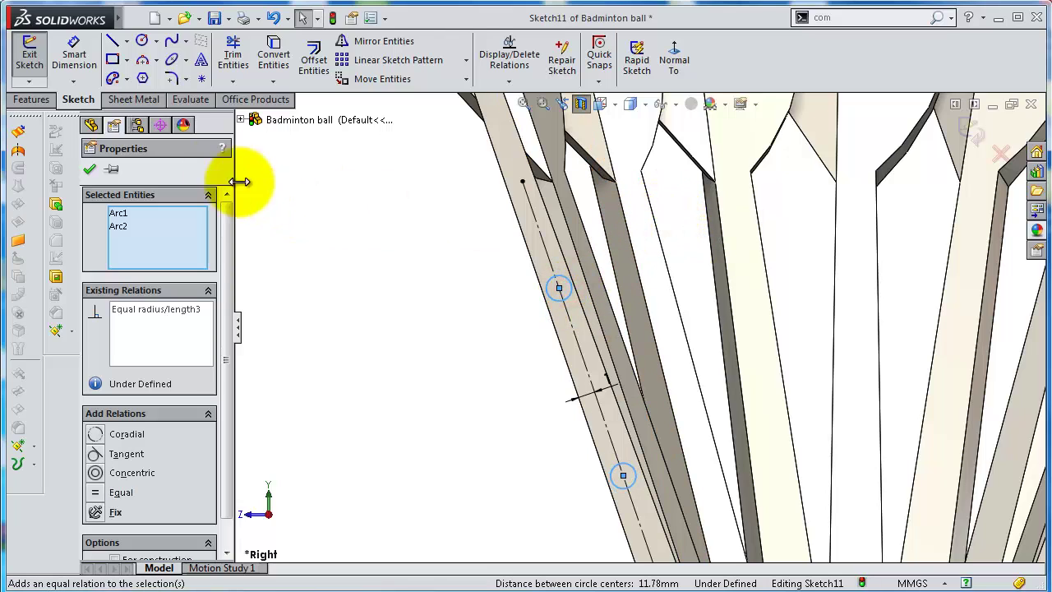
Give the circles a 1.5 mm diameter and 11.5 mm centre-to-centre spacing
left_click(79, 59)
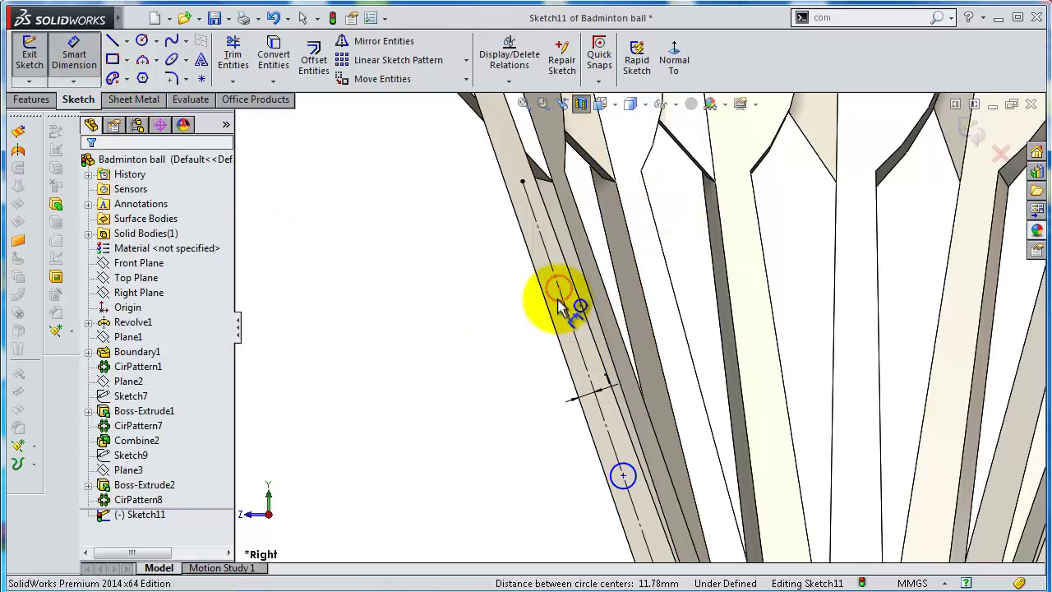
left_click(564, 300)
left_click(531, 306)
type("1.5")
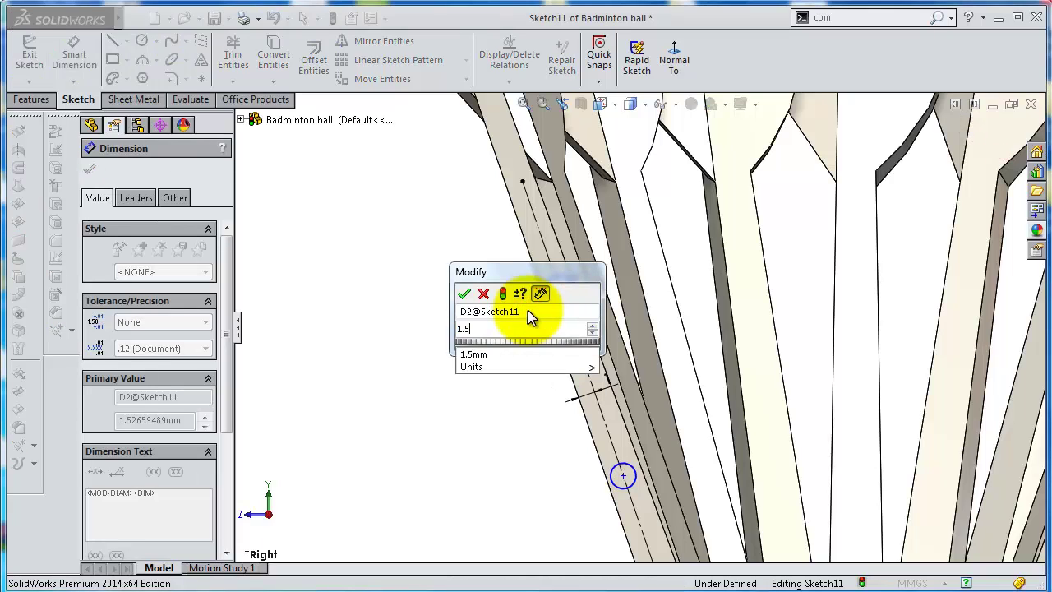
key("Return")
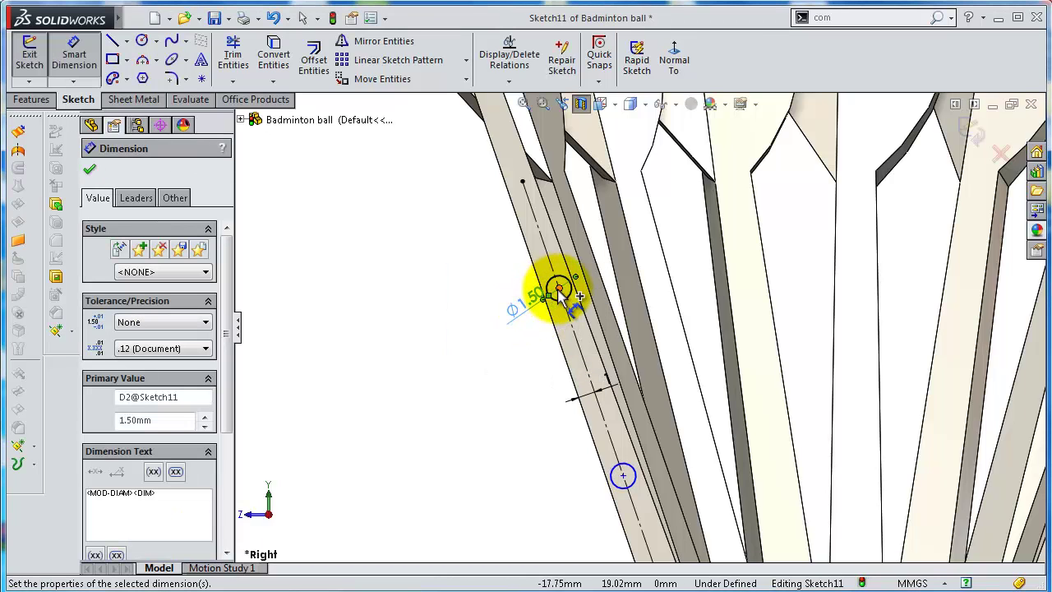
left_click(559, 287)
left_click(623, 477)
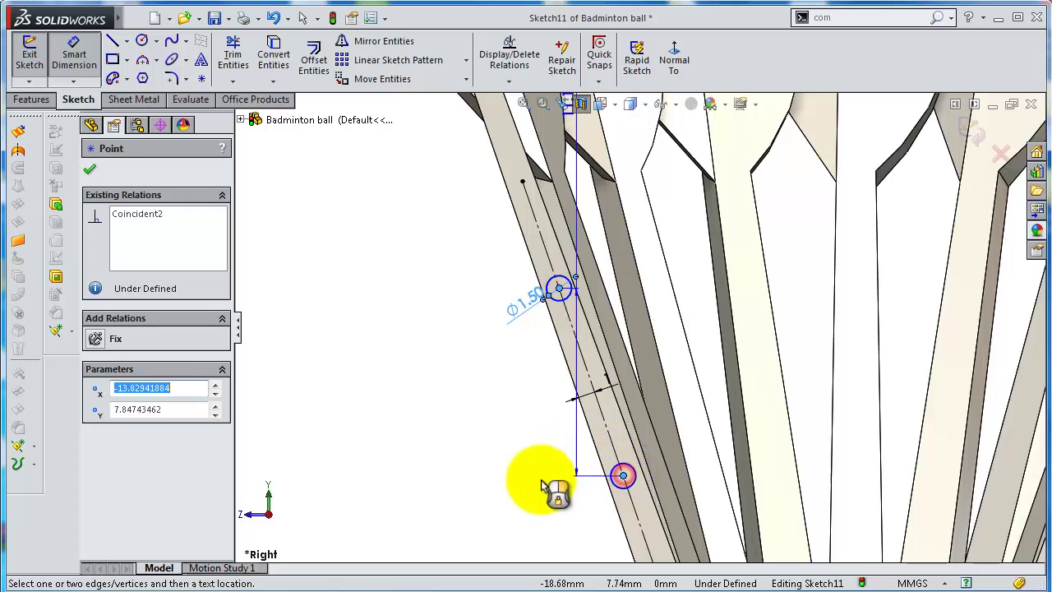
left_click(553, 487)
type("11.5")
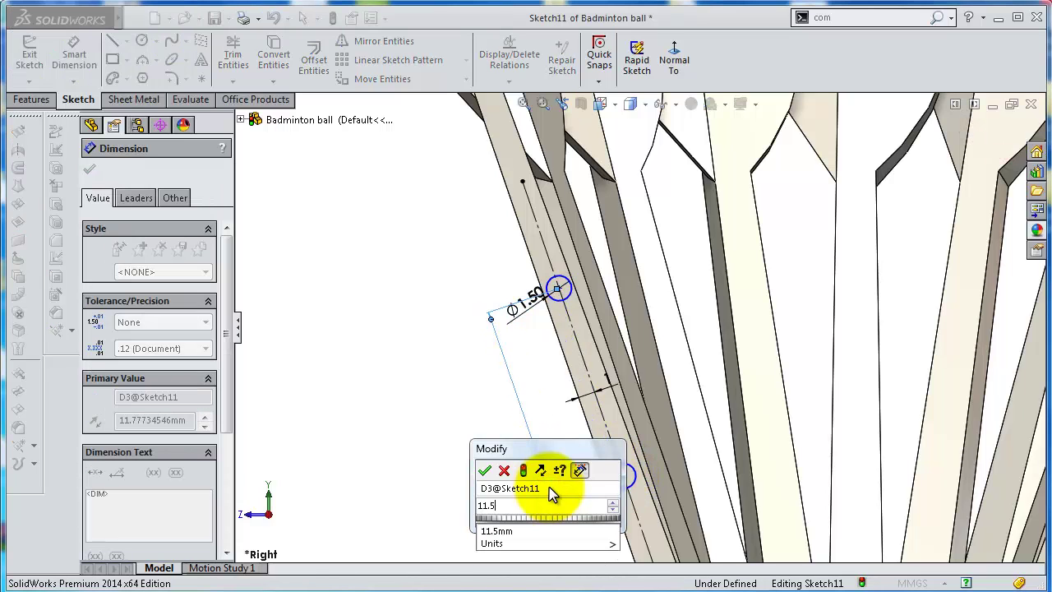
key("Return")
Place the lower circle's centre 7.5 mm above the sketch origin
scroll(822, 435, "up", 2)
scroll(818, 436, "up", 2)
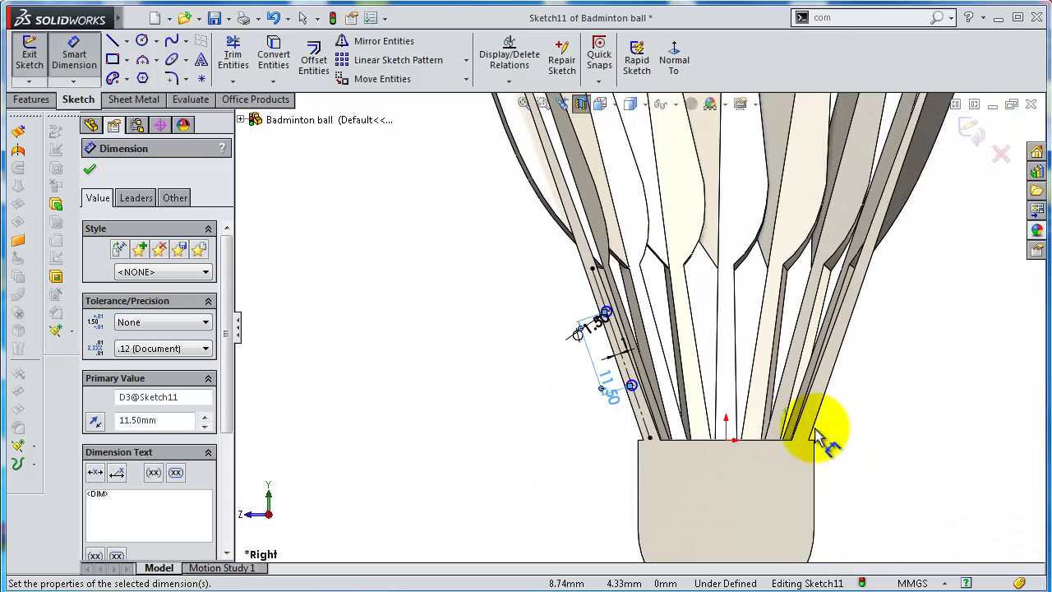
scroll(727, 402, "down", 1)
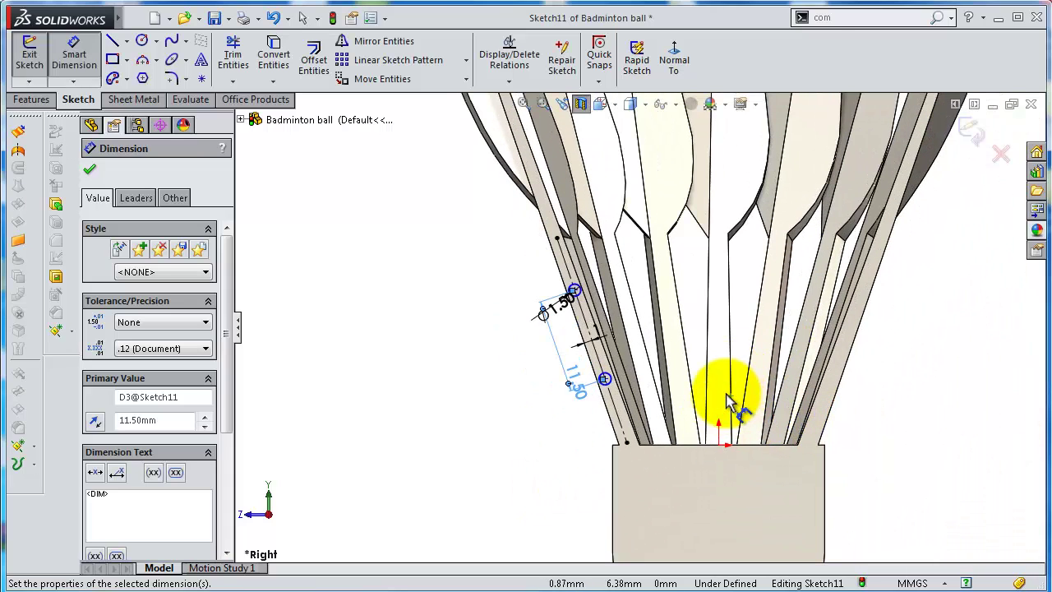
key("Escape")
scroll(483, 319, "up", 2)
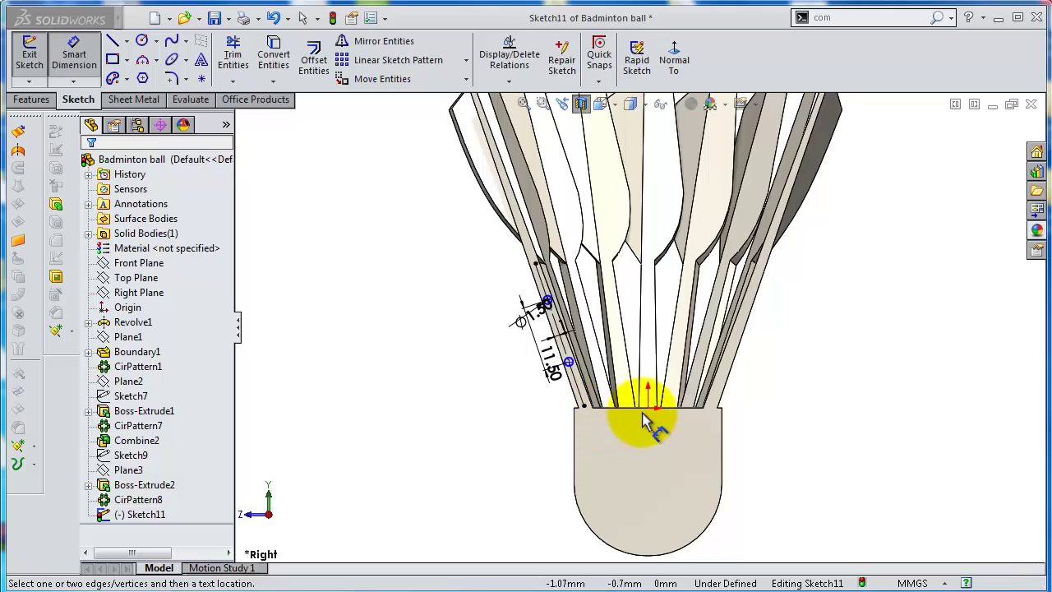
left_click(649, 409)
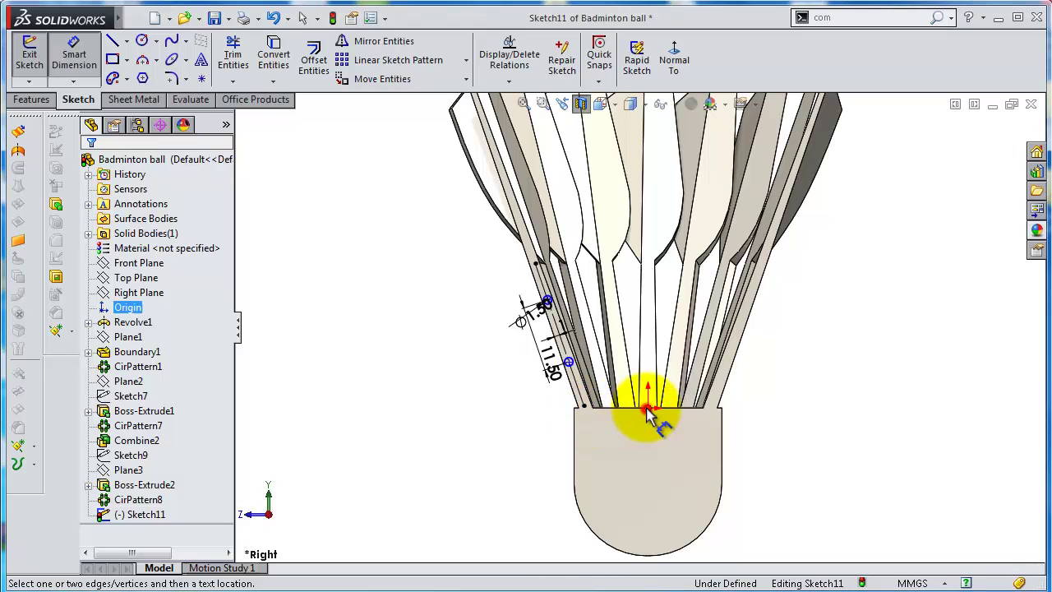
left_click(569, 363)
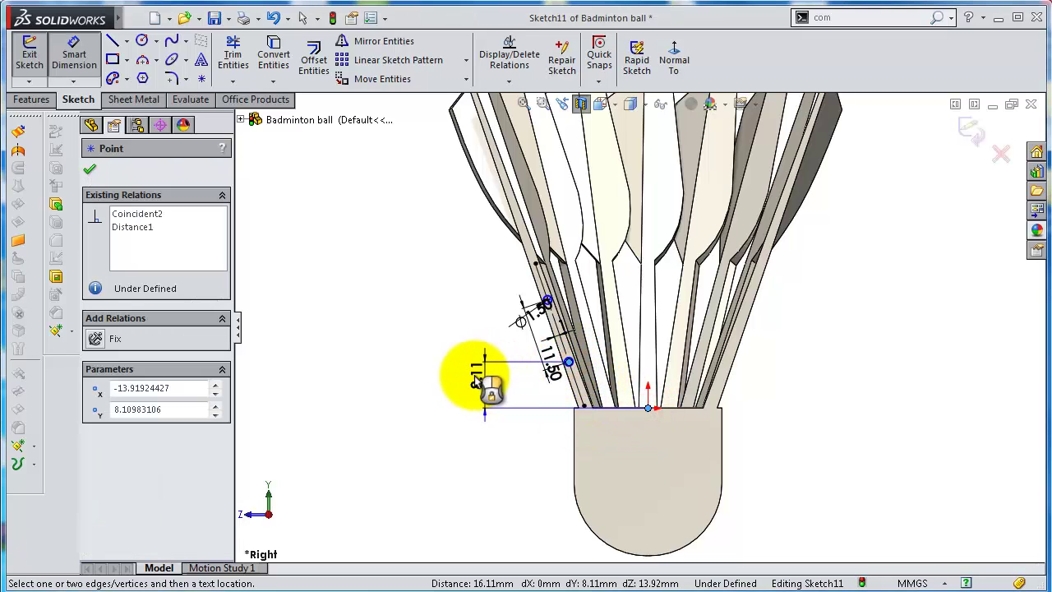
left_click(460, 376)
type("7.5")
key("Return")
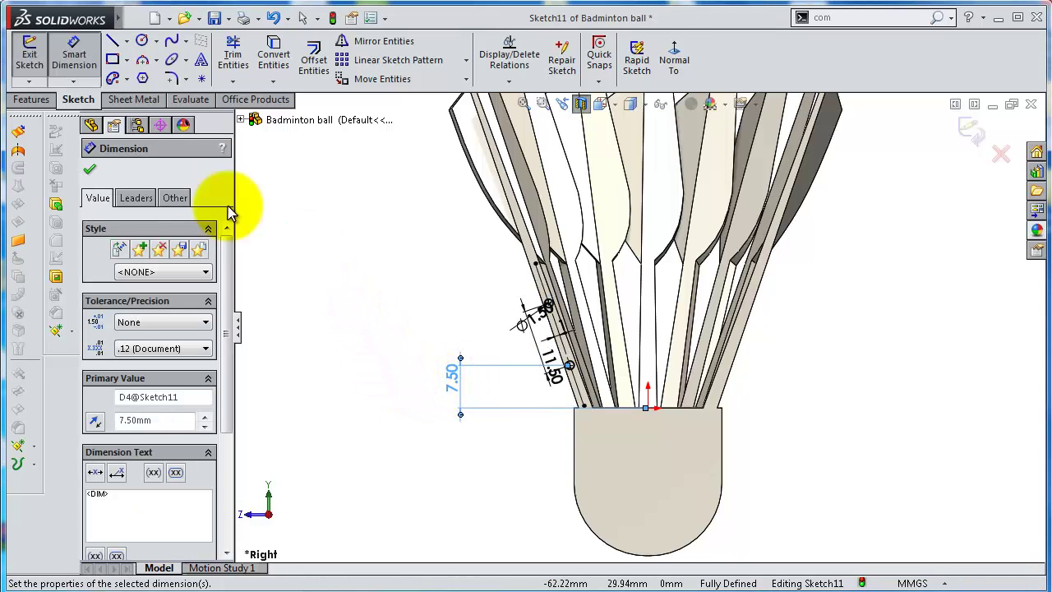
left_click(91, 170)
Draw a centerline from the sketch origin down through the cork base
left_click(127, 40)
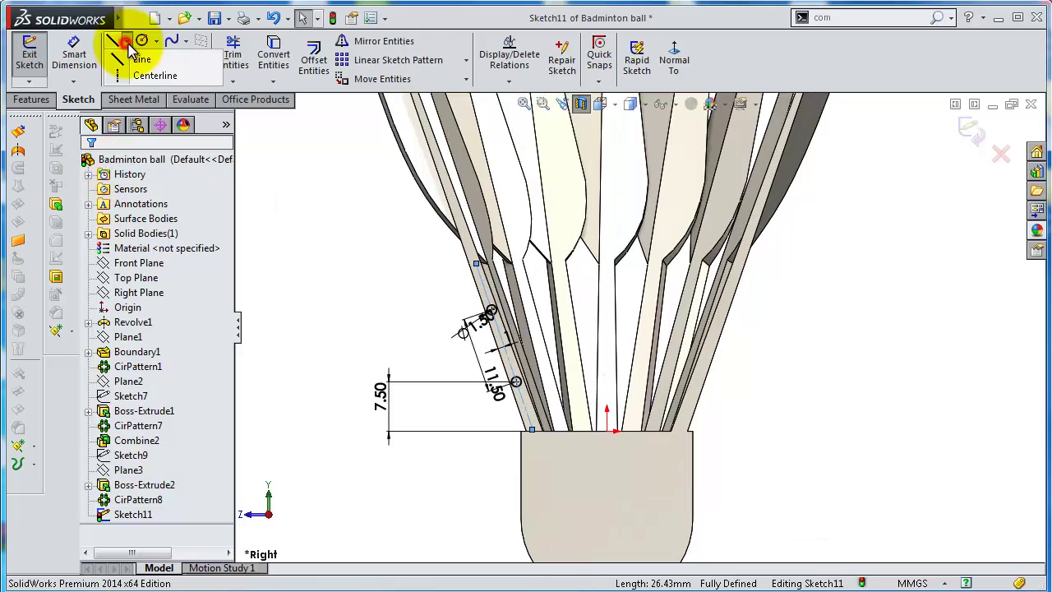
left_click(138, 77)
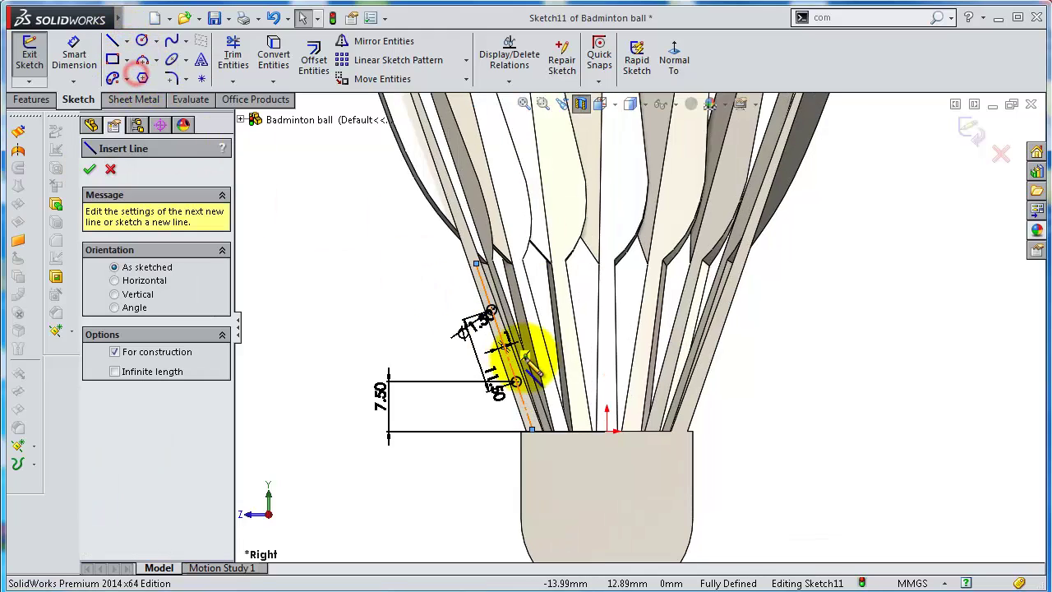
left_click(608, 429)
scroll(646, 485, "up", 1)
scroll(637, 506, "up", 2)
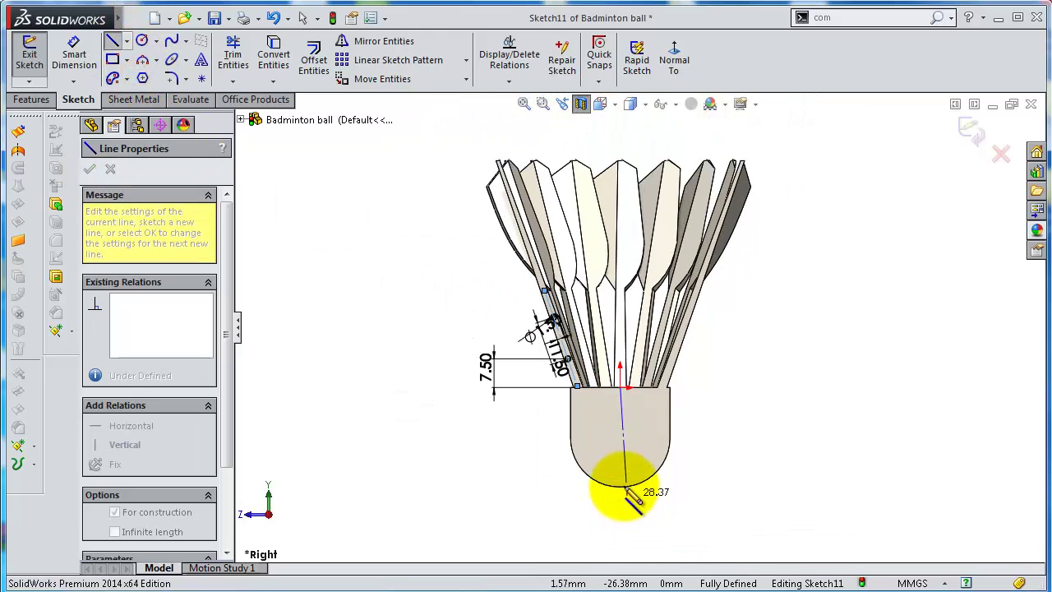
left_click(619, 489)
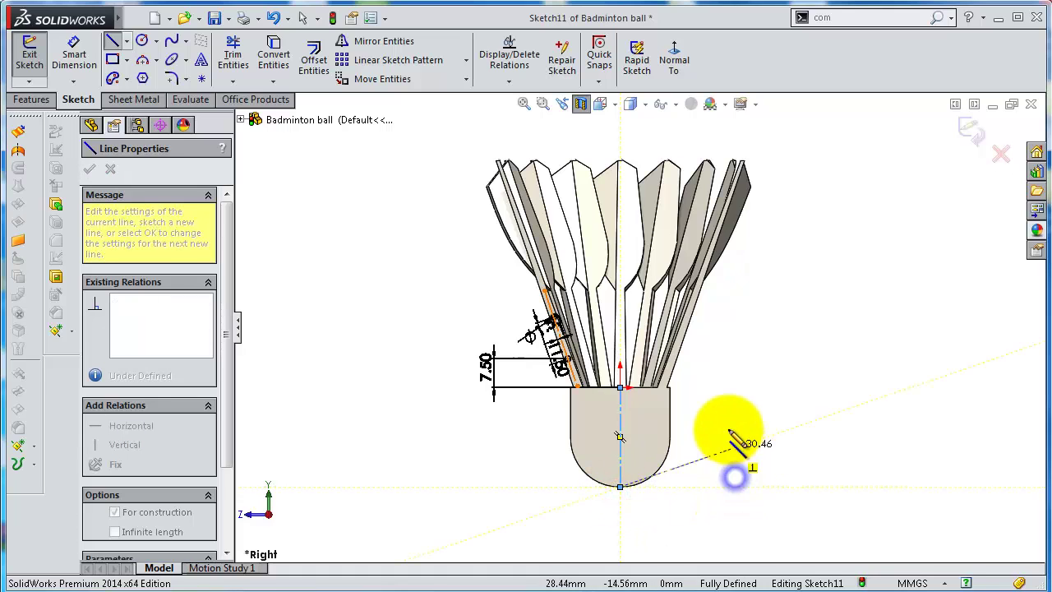
right_click_drag(758, 495, 772, 419)
mouse_move(773, 420)
middle_mouse_down()
mouse_move(747, 416)
mouse_move(705, 458)
mouse_move(639, 254)
middle_mouse_up()
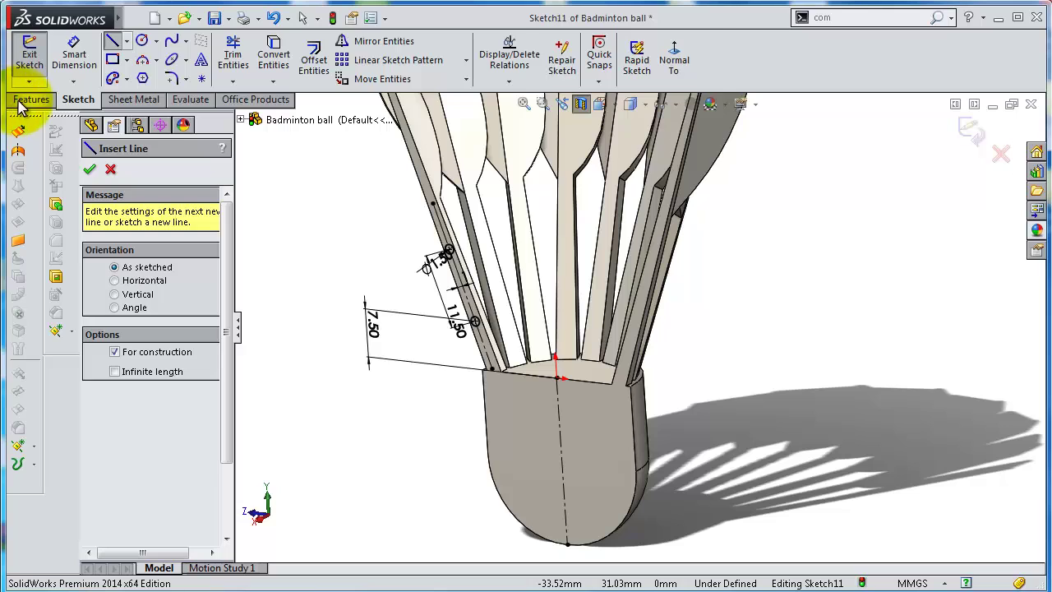
Revolve the two circles 360° about the centerline as Revolve3
left_click(28, 100)
left_click(86, 64)
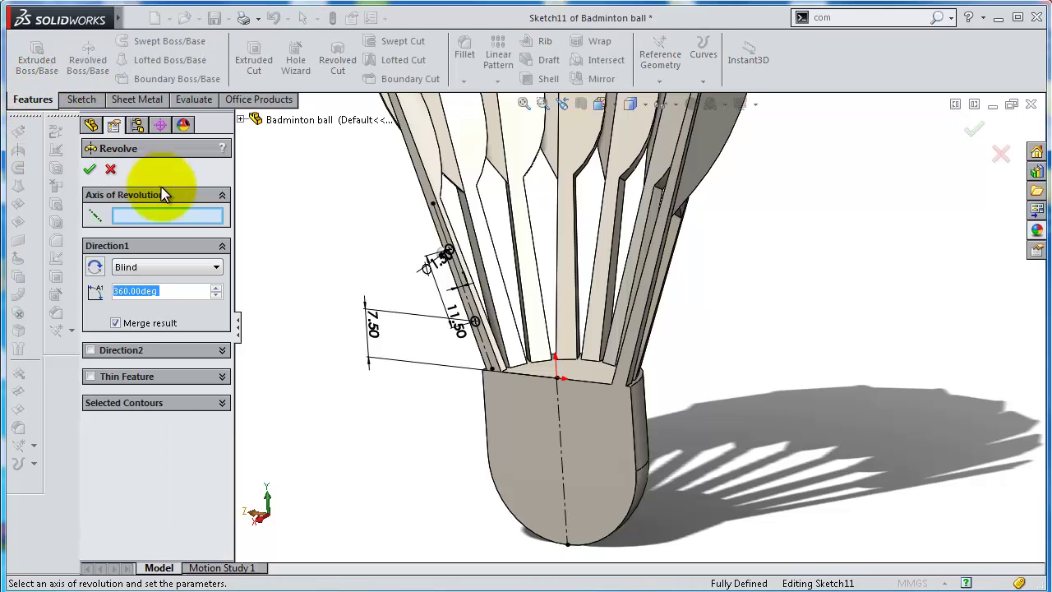
left_click(563, 403)
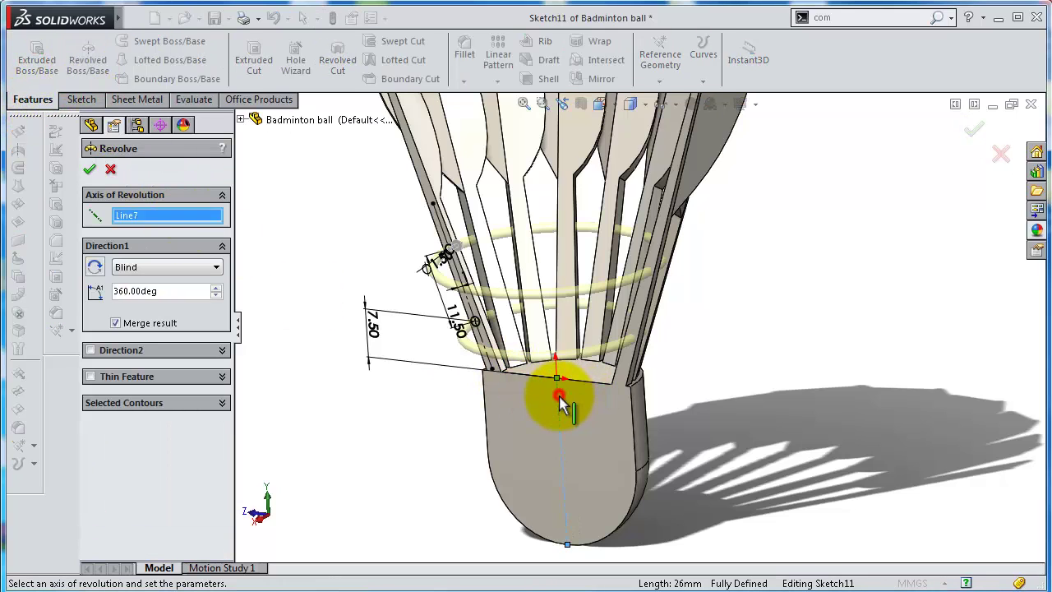
left_click(90, 170)
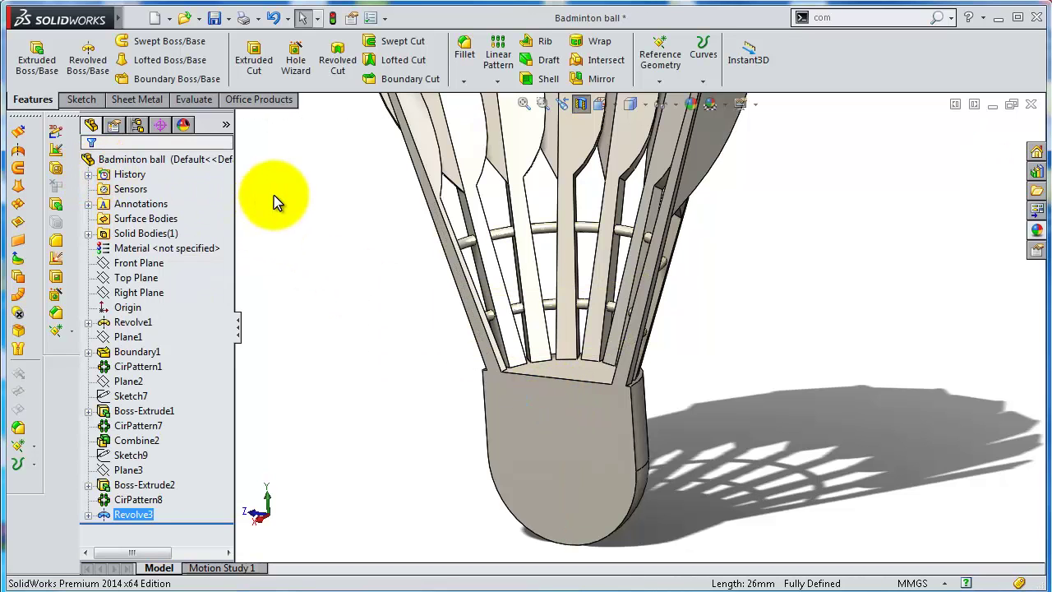
Turn off Section View and zoom and orbit to inspect the 16 feathers and thread rings
left_click(580, 103)
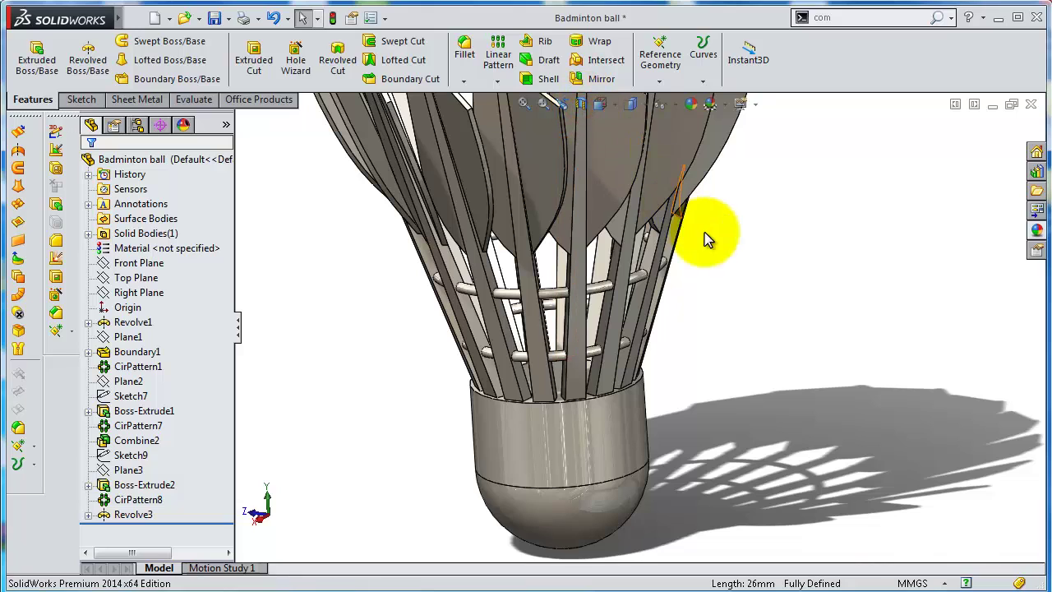
scroll(750, 259, "up", 1)
scroll(753, 257, "up", 1)
scroll(754, 253, "up", 1)
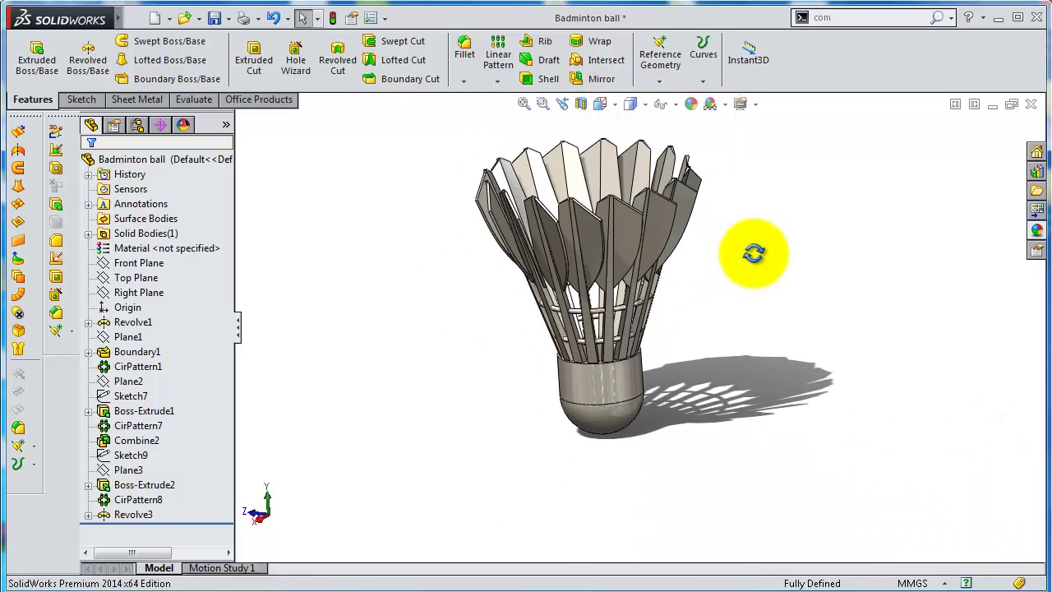
scroll(773, 229, "down", 2)
scroll(690, 192, "down", 1)
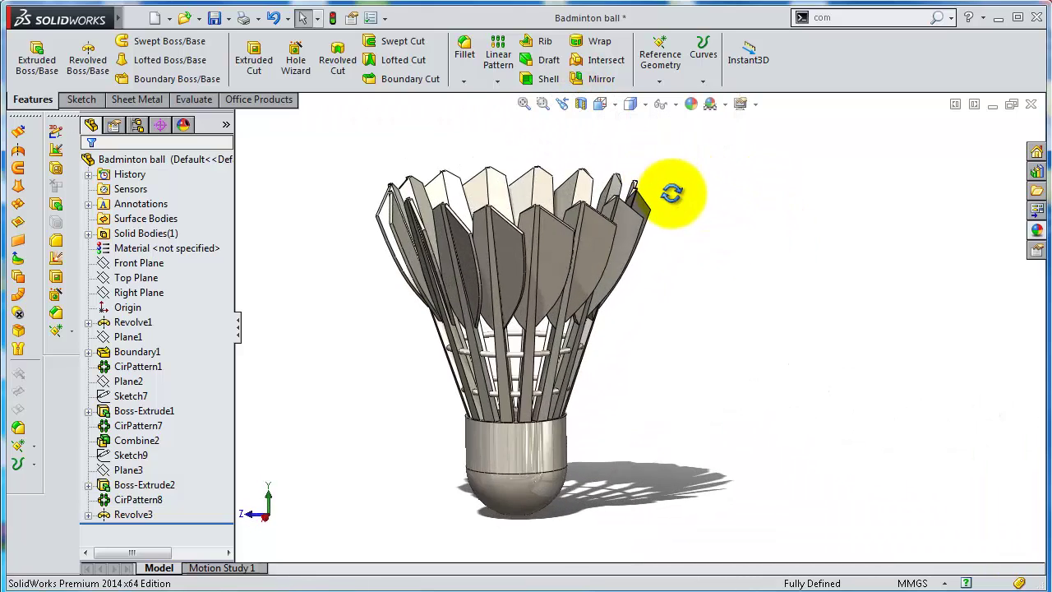
mouse_move(672, 192)
middle_mouse_down()
mouse_move(693, 219)
mouse_move(696, 273)
mouse_move(731, 296)
mouse_move(783, 292)
mouse_move(794, 270)
mouse_move(780, 289)
middle_mouse_up()
scroll(535, 237, "down", 3)
scroll(538, 232, "down", 1)
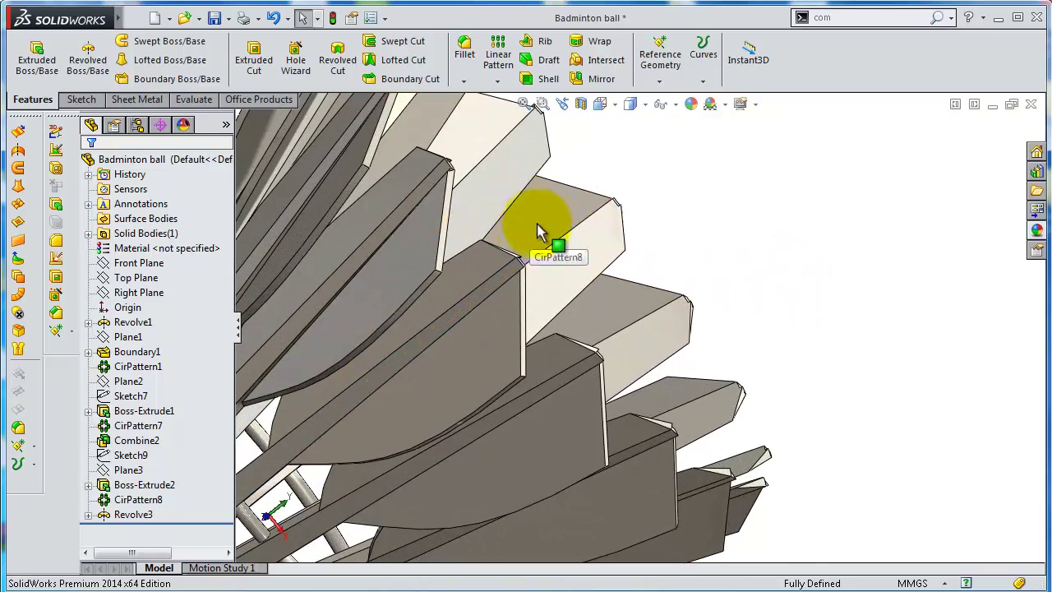
scroll(542, 233, "up", 2)
scroll(571, 236, "up", 2)
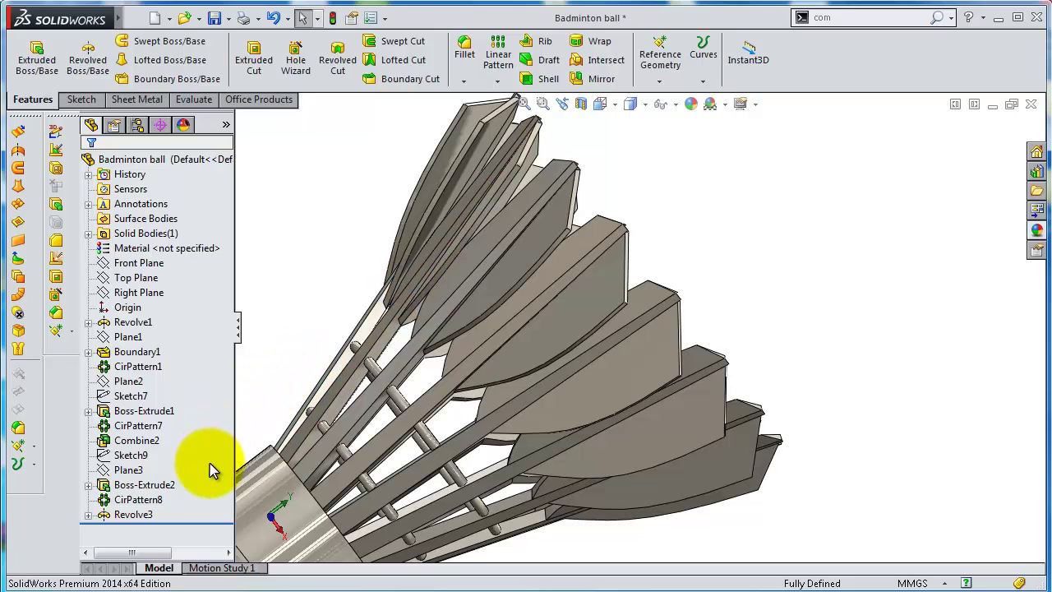
Start a new sketch on the Right Plane and view it Normal To
left_click(140, 295)
left_click(140, 294)
left_click(146, 271)
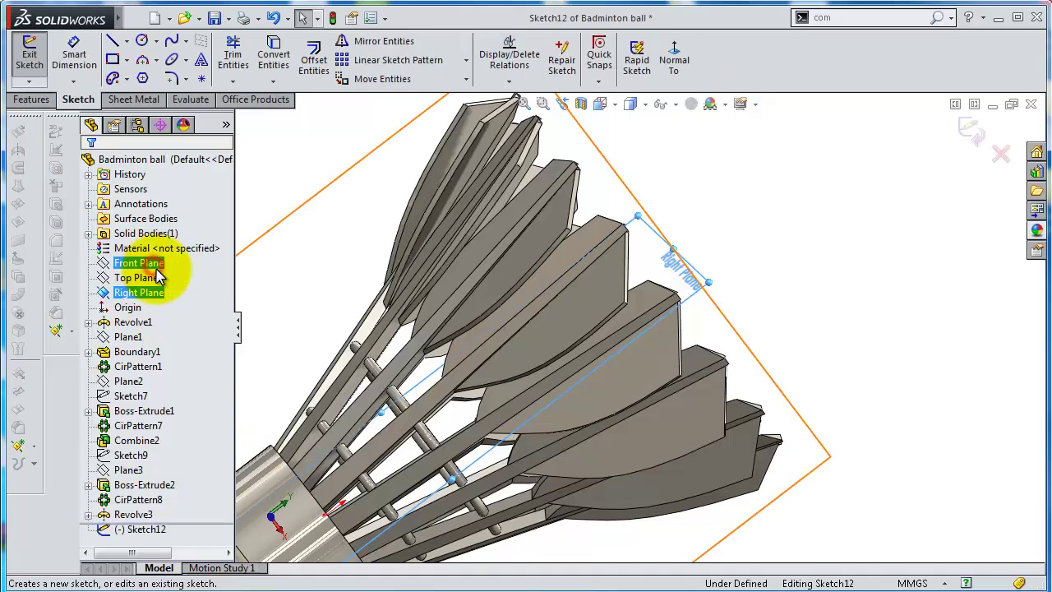
left_click(674, 54)
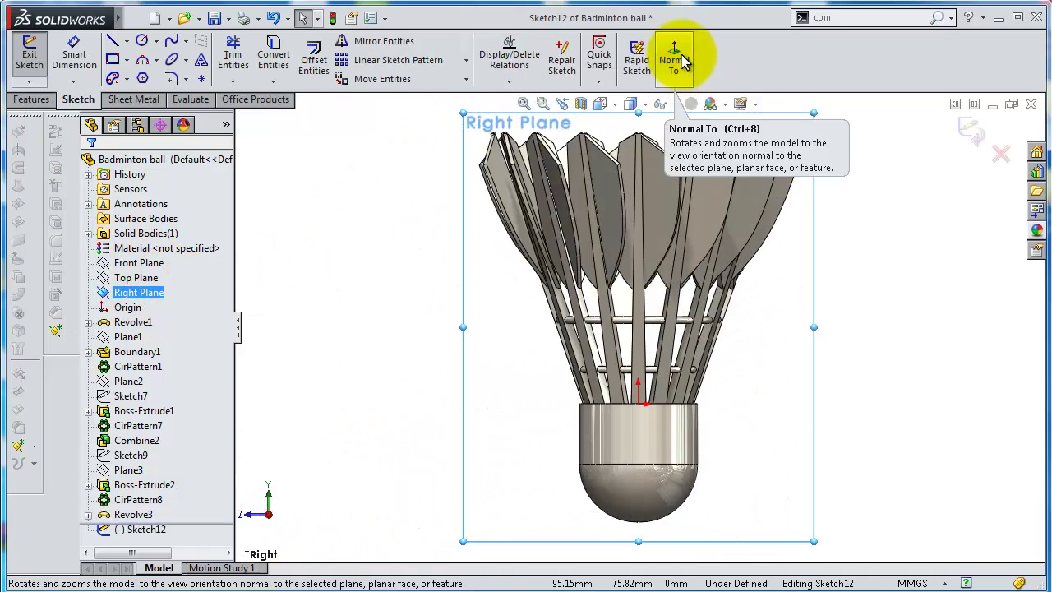
scroll(736, 218, "up", 3)
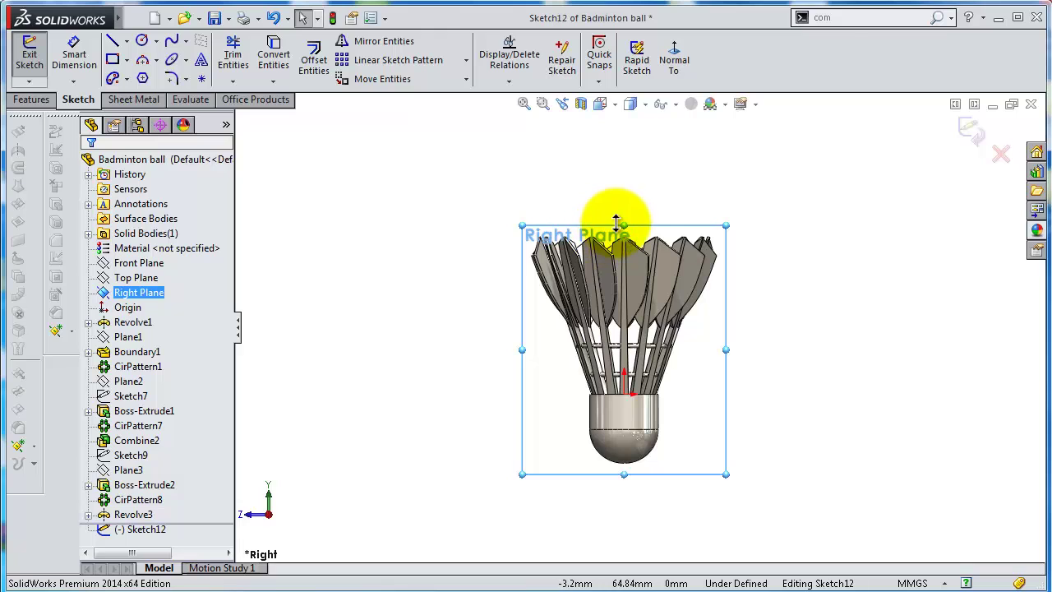
scroll(650, 238, "down", 2)
scroll(576, 214, "down", 3)
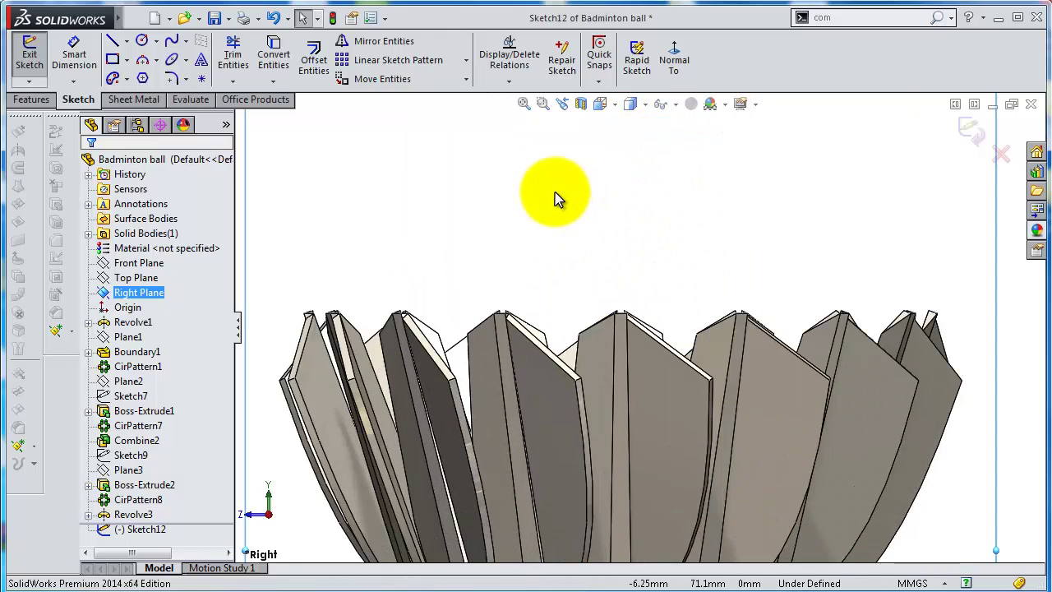
scroll(575, 236, "down", 1)
scroll(576, 237, "down", 1)
scroll(576, 237, "down", 1)
scroll(578, 240, "down", 1)
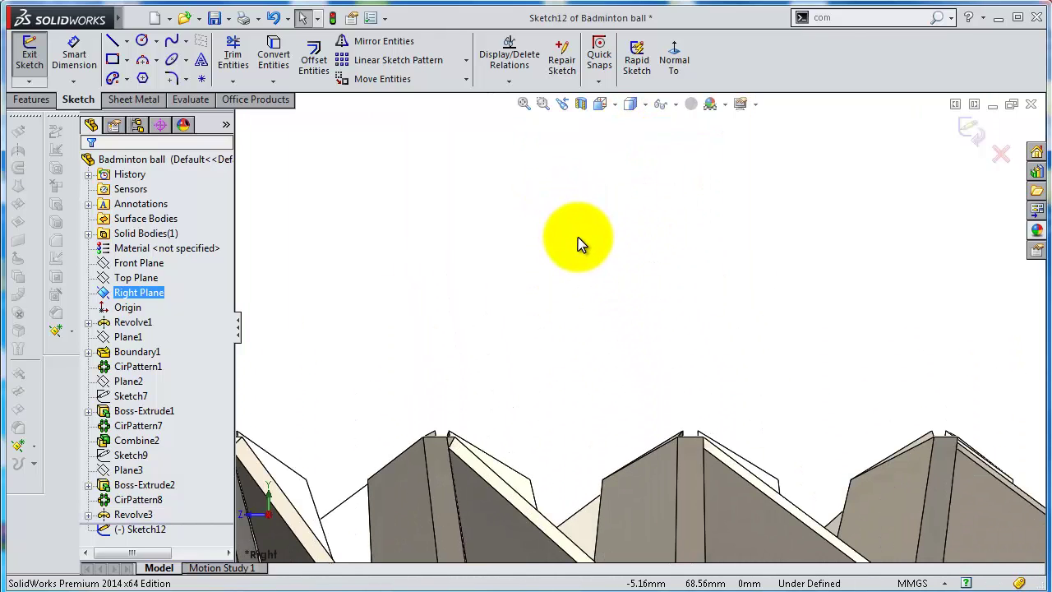
Draw a corner rectangle above the feathers, reaching down near the feather tips
left_click(112, 60)
scroll(575, 304, "up", 2)
scroll(576, 304, "up", 2)
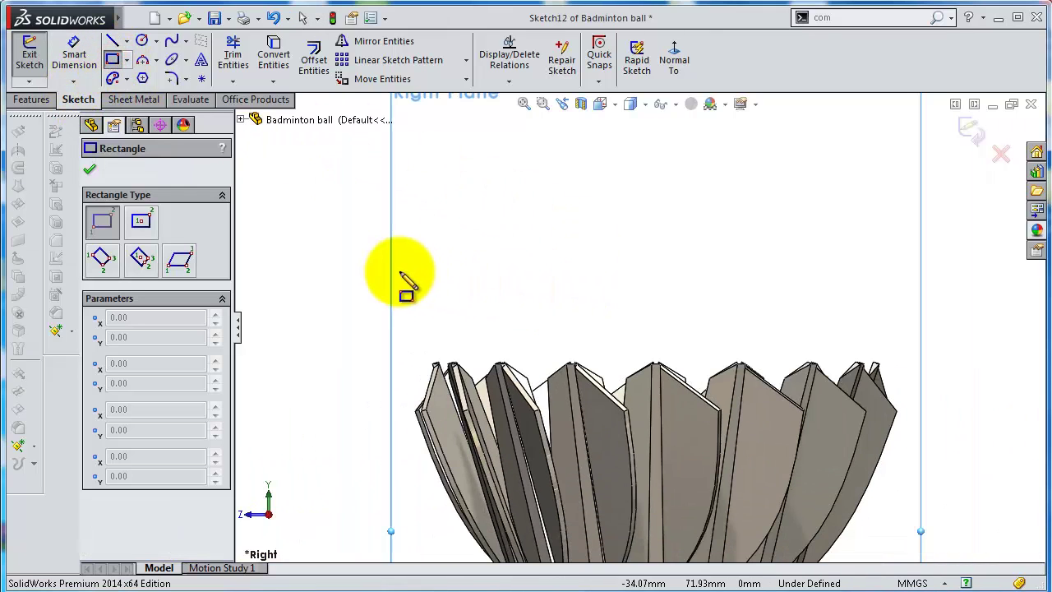
left_click(321, 161)
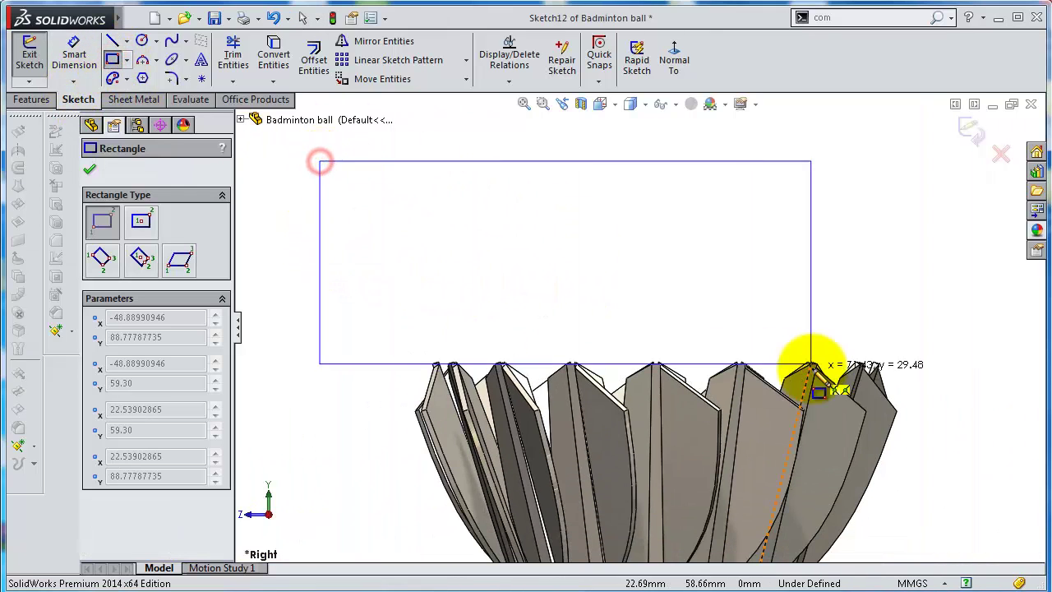
left_click(958, 367)
scroll(567, 360, "down", 3)
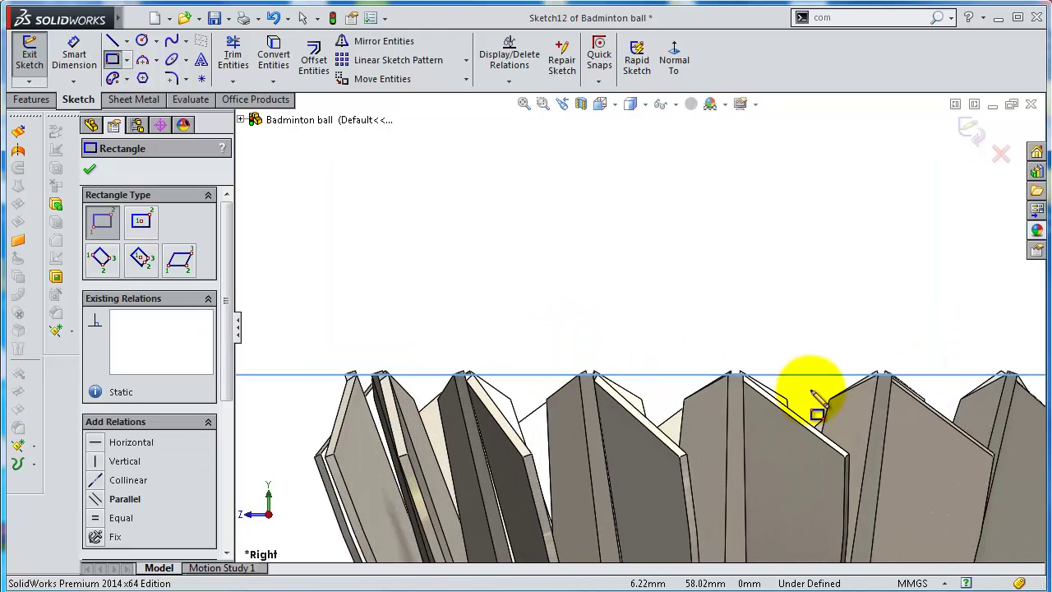
scroll(811, 395, "down", 1)
scroll(799, 368, "down", 1)
scroll(786, 352, "down", 1)
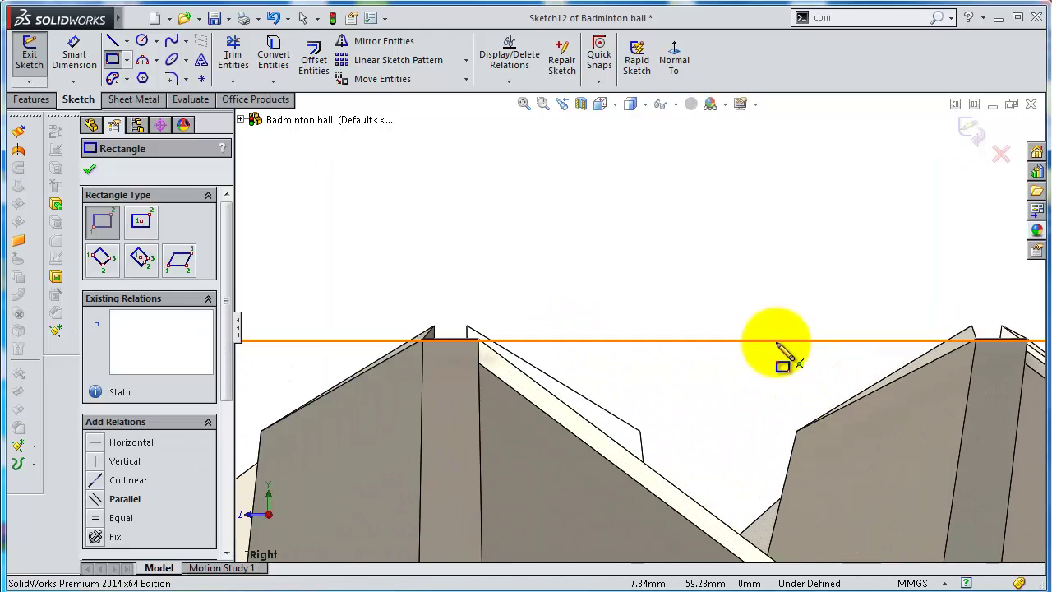
key("Escape")
scroll(609, 333, "down", 2)
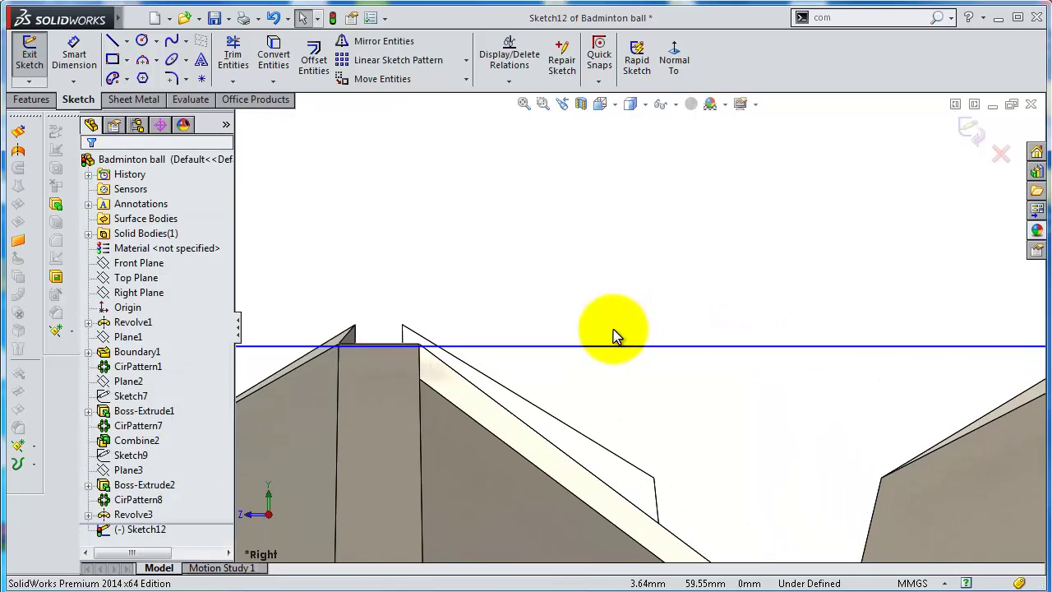
Make the rectangle's bottom edge coincident with a feather-tip vertex
left_click(504, 355)
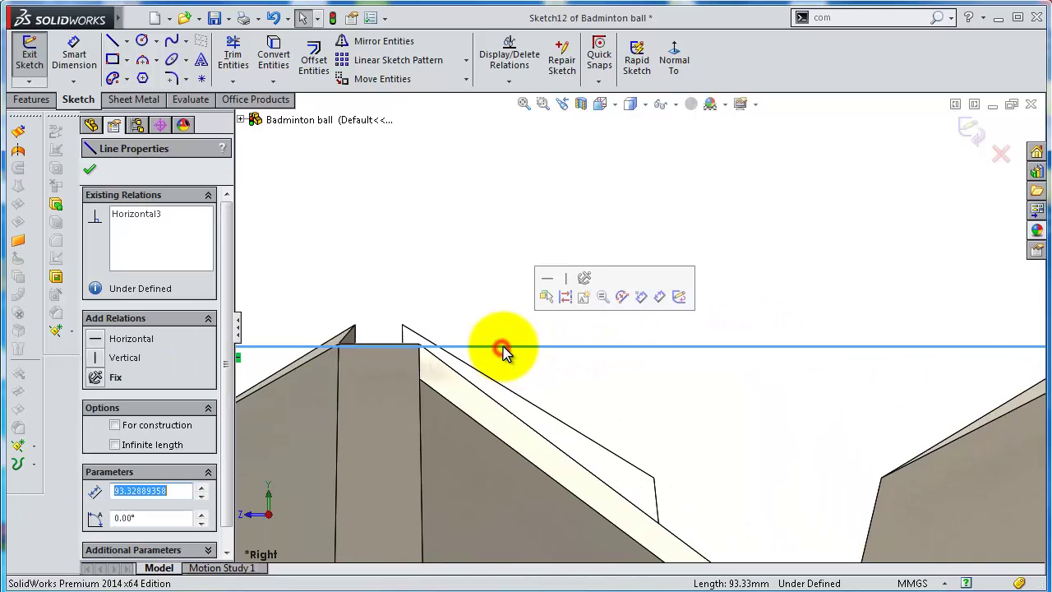
left_click(423, 376, "ctrl")
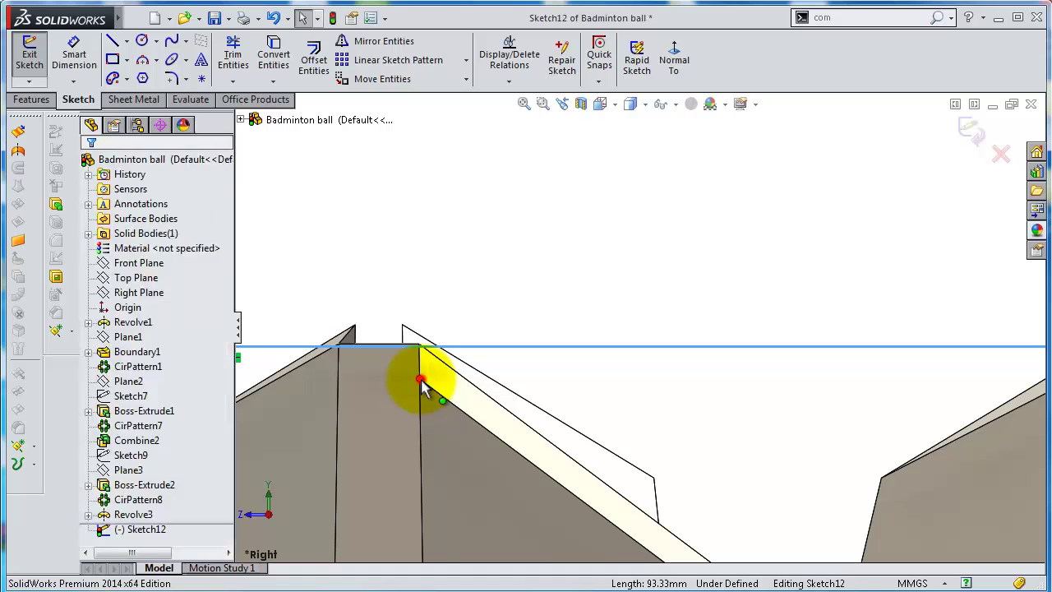
left_click(483, 309)
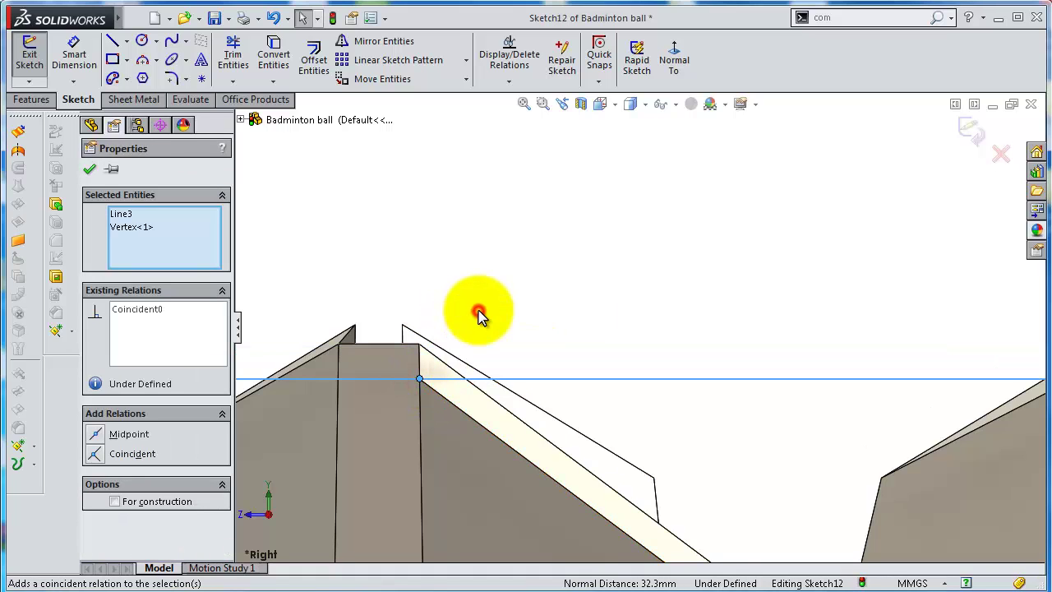
scroll(488, 319, "up", 2)
scroll(488, 319, "up", 3)
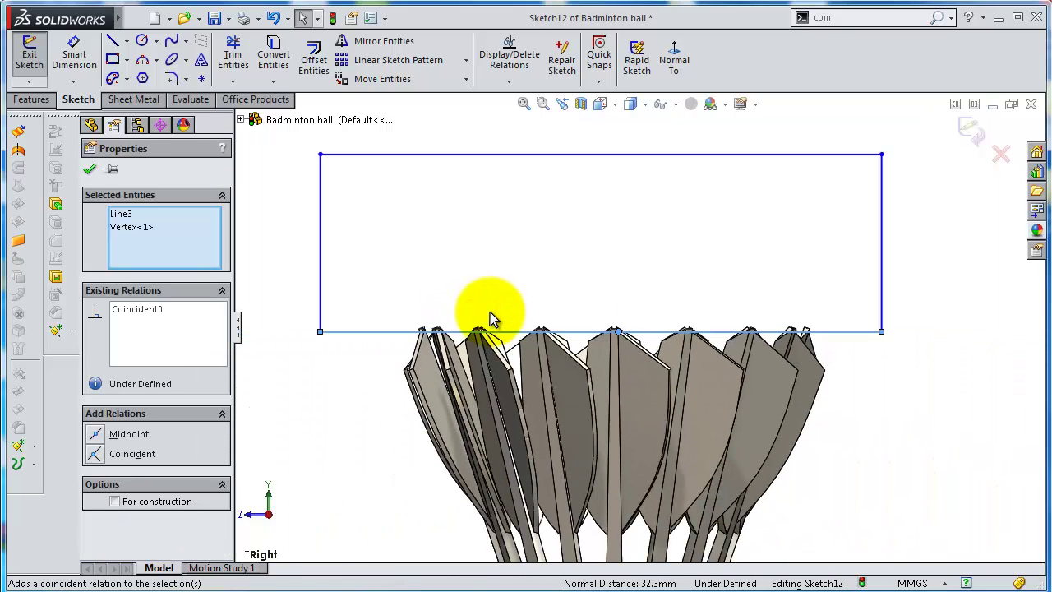
left_click(483, 267)
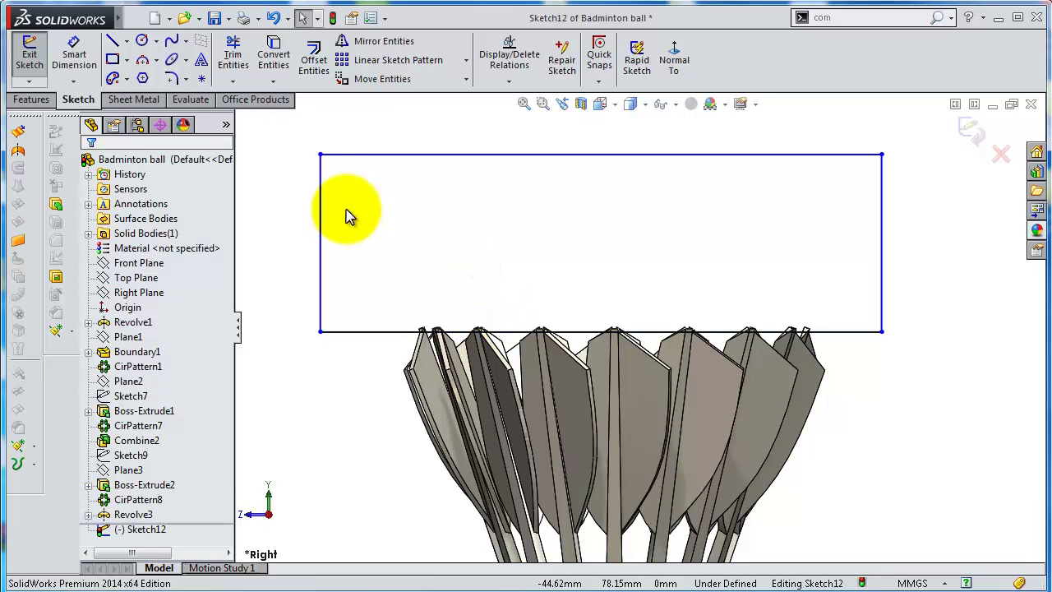
left_click(33, 100)
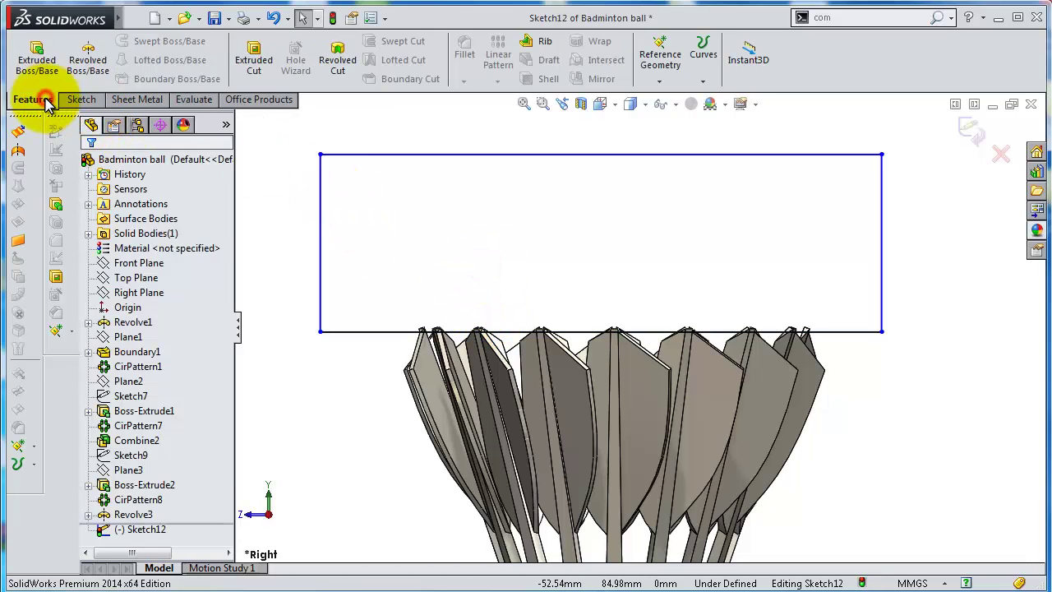
Extrude-cut the rectangle Mid Plane at 116 mm to trim the feather tips flat
left_click(241, 72)
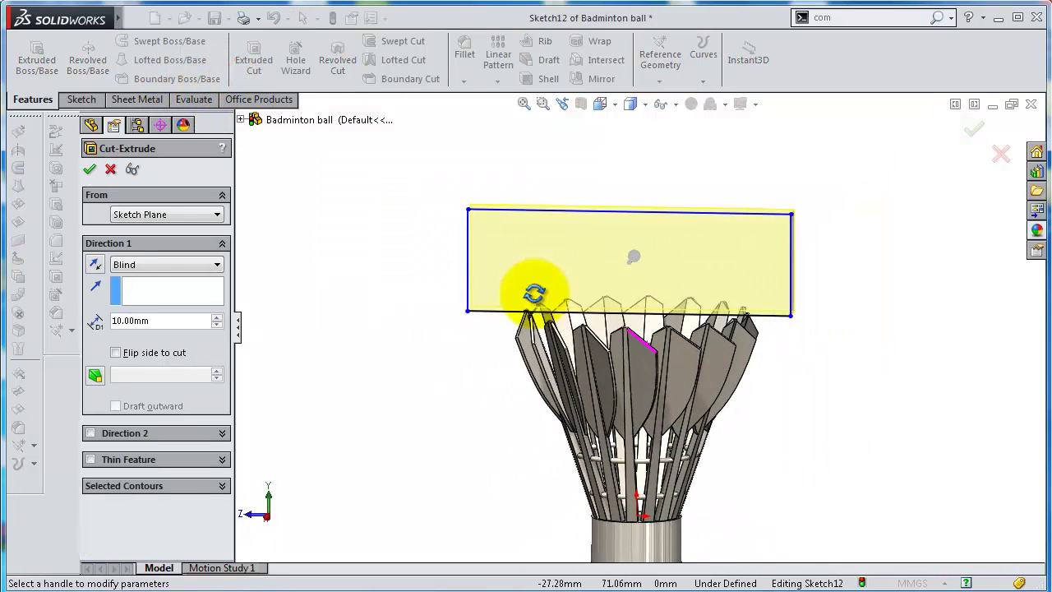
left_click(140, 264)
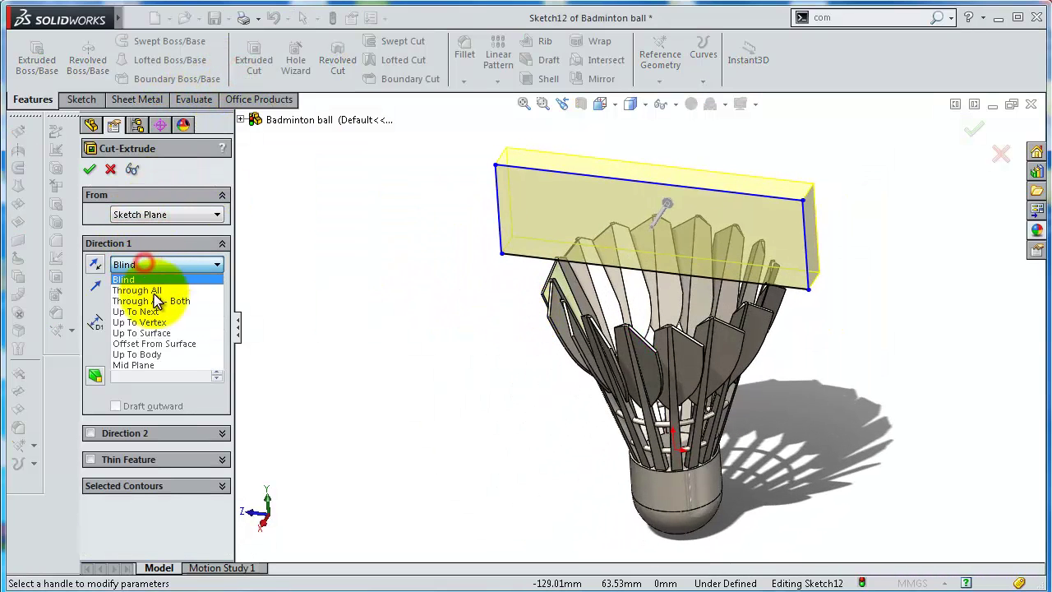
left_click(174, 365)
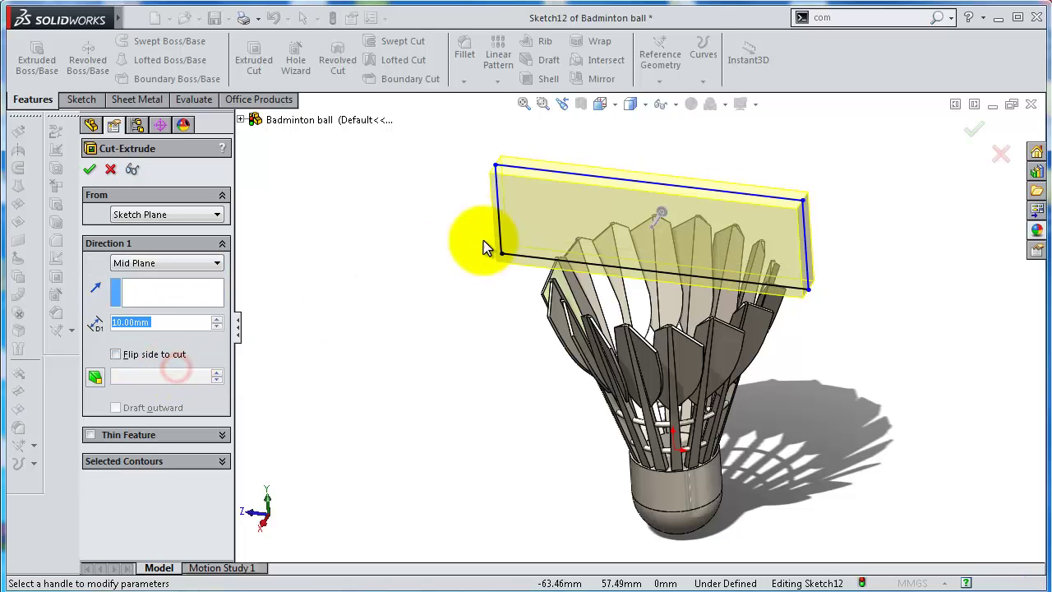
left_click_drag(663, 214, 761, 138)
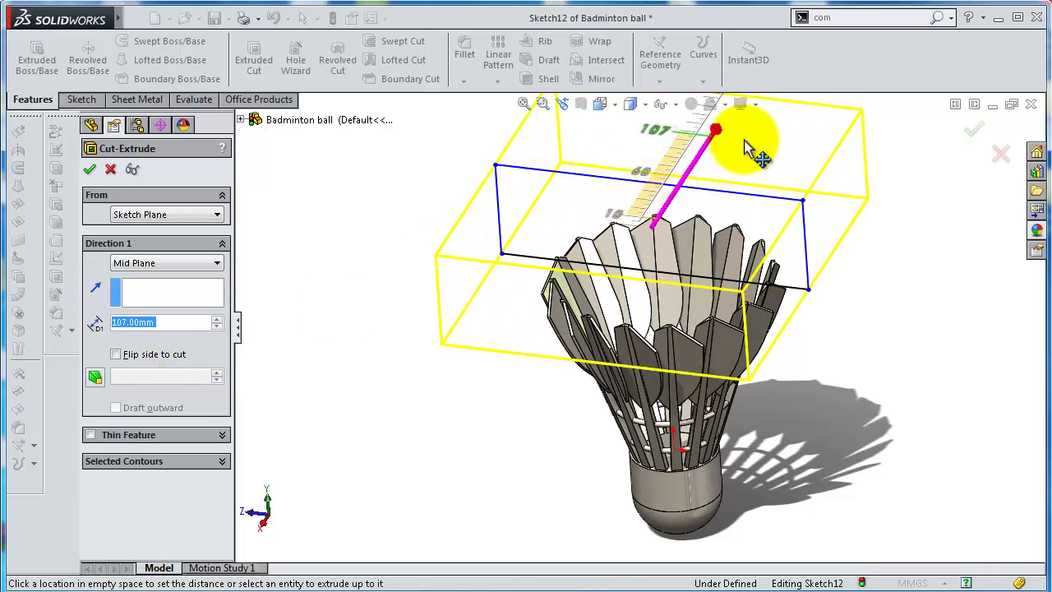
left_click(972, 130)
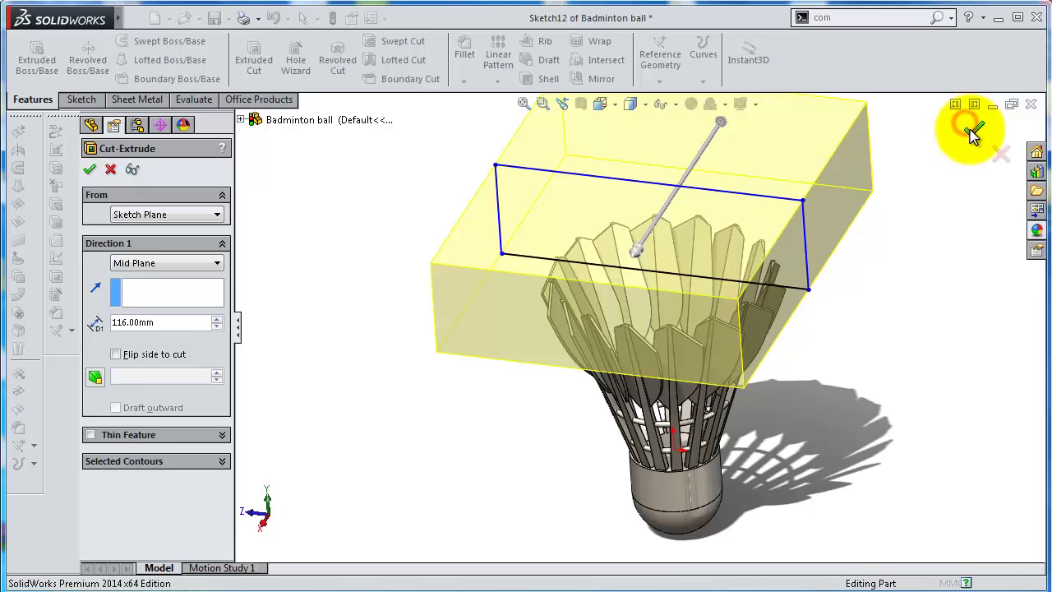
scroll(735, 286, "down", 2)
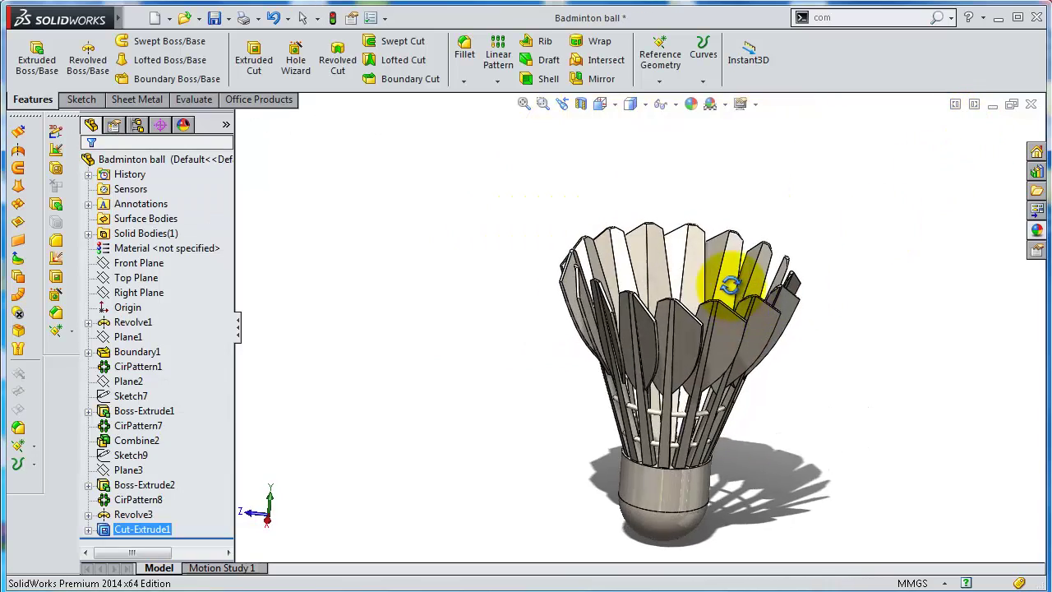
scroll(729, 282, "down", 2)
scroll(729, 282, "down", 3)
mouse_move(697, 287)
middle_mouse_down()
mouse_move(688, 343)
mouse_move(700, 277)
mouse_move(766, 322)
mouse_move(716, 389)
mouse_move(718, 444)
mouse_move(721, 360)
mouse_move(704, 458)
mouse_move(705, 499)
mouse_move(716, 504)
middle_mouse_up()
scroll(735, 336, "up", 3)
scroll(736, 344, "up", 2)
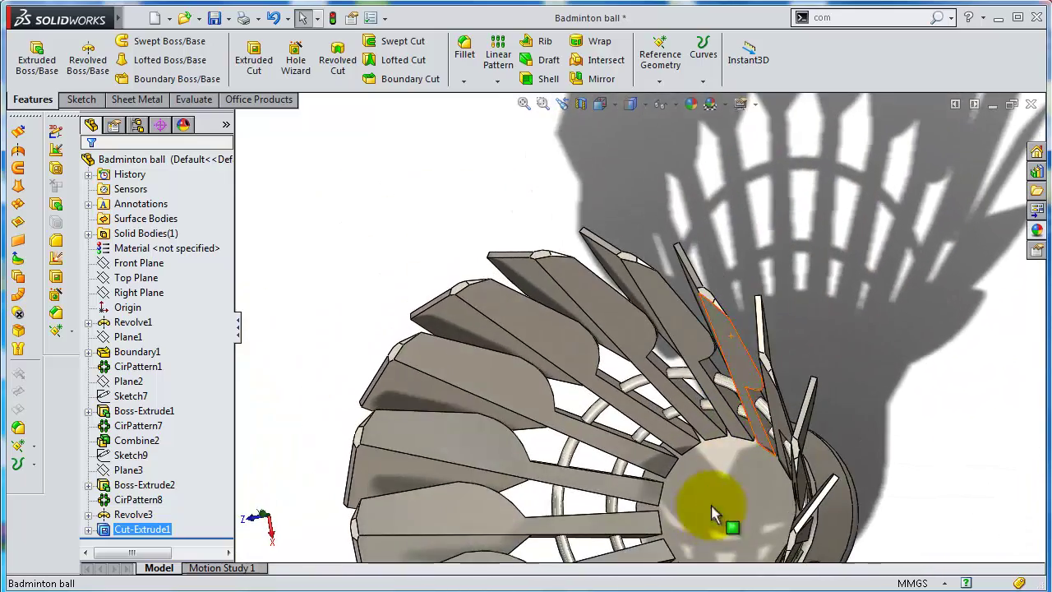
scroll(750, 370, "down", 5)
scroll(750, 370, "up", 3)
mouse_move(750, 370)
middle_mouse_down()
mouse_move(735, 406)
mouse_move(771, 411)
mouse_move(747, 411)
mouse_move(761, 424)
mouse_move(804, 345)
mouse_move(806, 430)
mouse_move(789, 357)
mouse_move(799, 575)
mouse_move(775, 556)
middle_mouse_up()
scroll(761, 424, "down", 3)
scroll(705, 488, "down", 2)
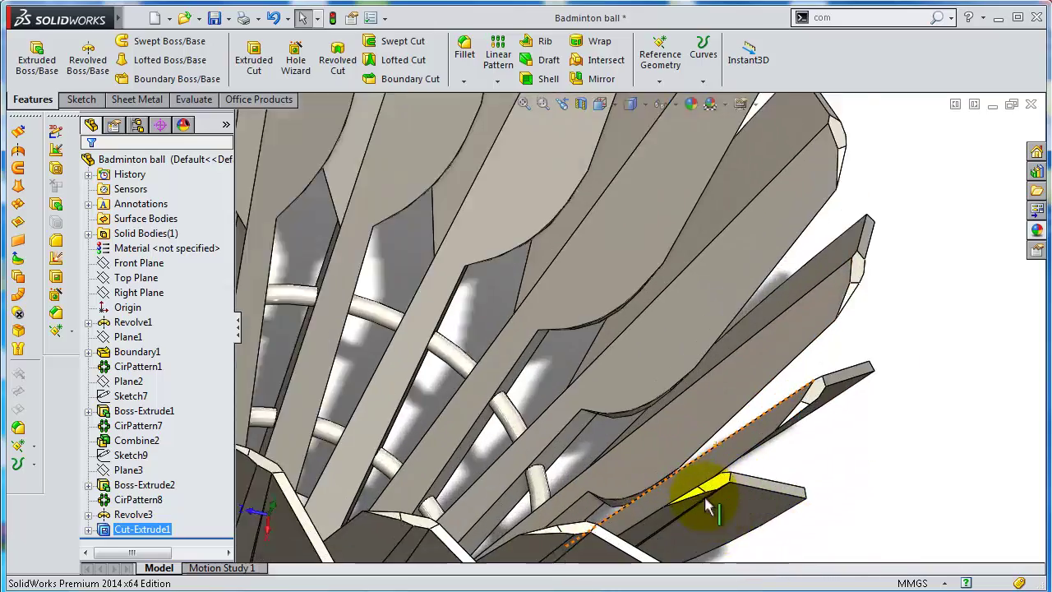
scroll(689, 473, "down", 3)
mouse_move(689, 473)
middle_mouse_down()
mouse_move(667, 399)
mouse_move(664, 282)
mouse_move(703, 246)
middle_mouse_up()
scroll(686, 475, "up", 2)
scroll(641, 469, "up", 2)
scroll(646, 481, "up", 2)
scroll(641, 482, "up", 2)
scroll(664, 282, "up", 2)
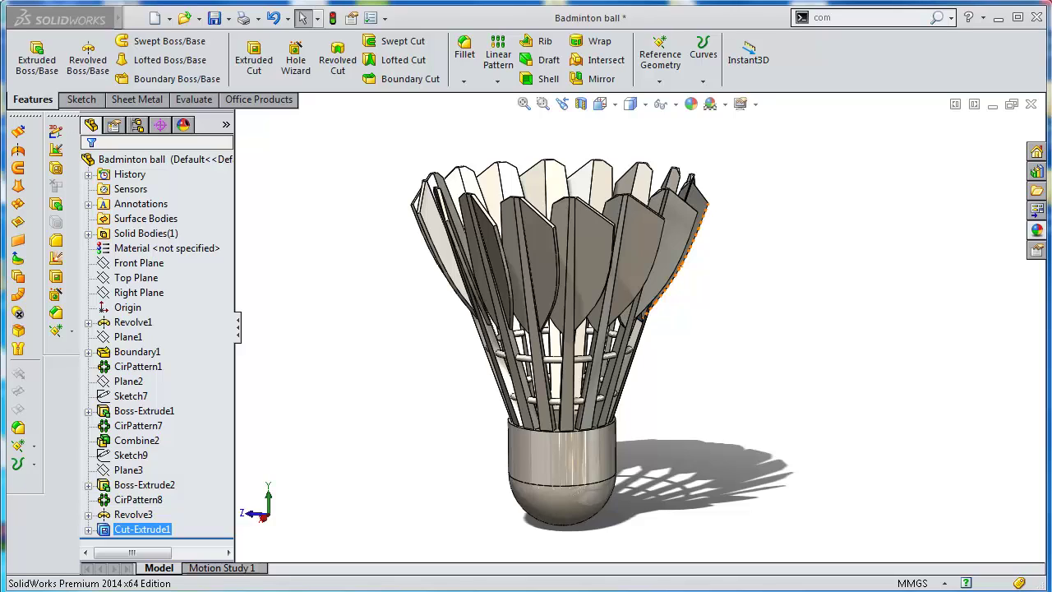
middle_click_drag(703, 214, 694, 247)
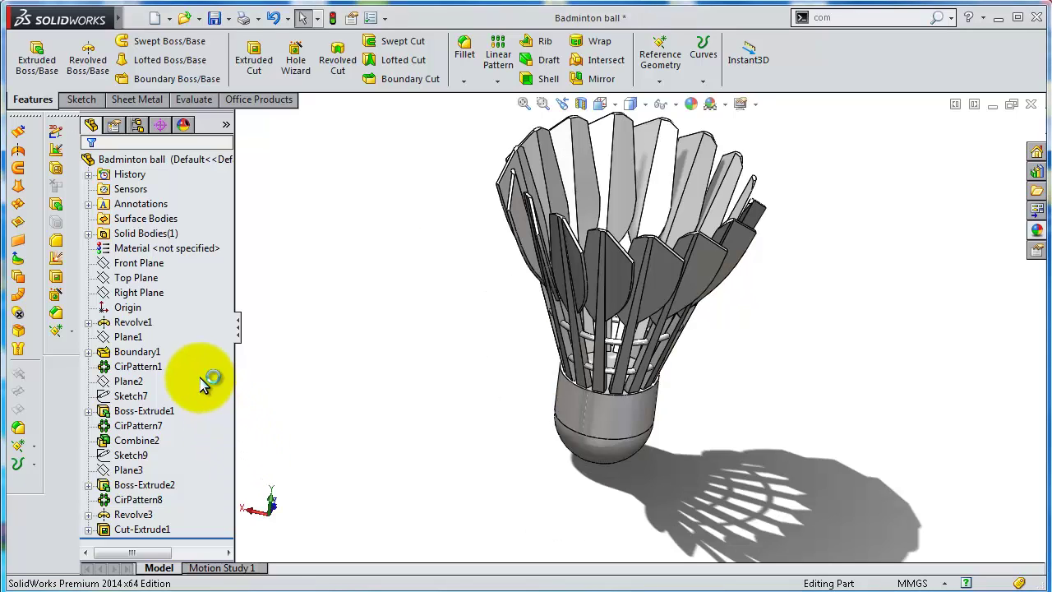
Sketch a horizontal line across the cork base on the Right Plane, viewed Normal To
left_click(141, 292)
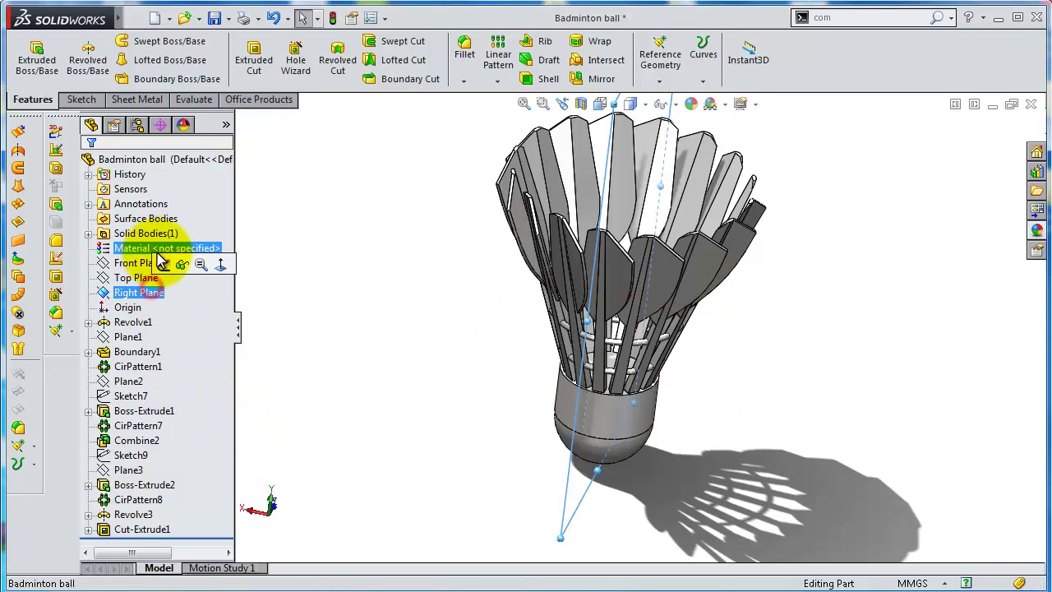
left_click(165, 262)
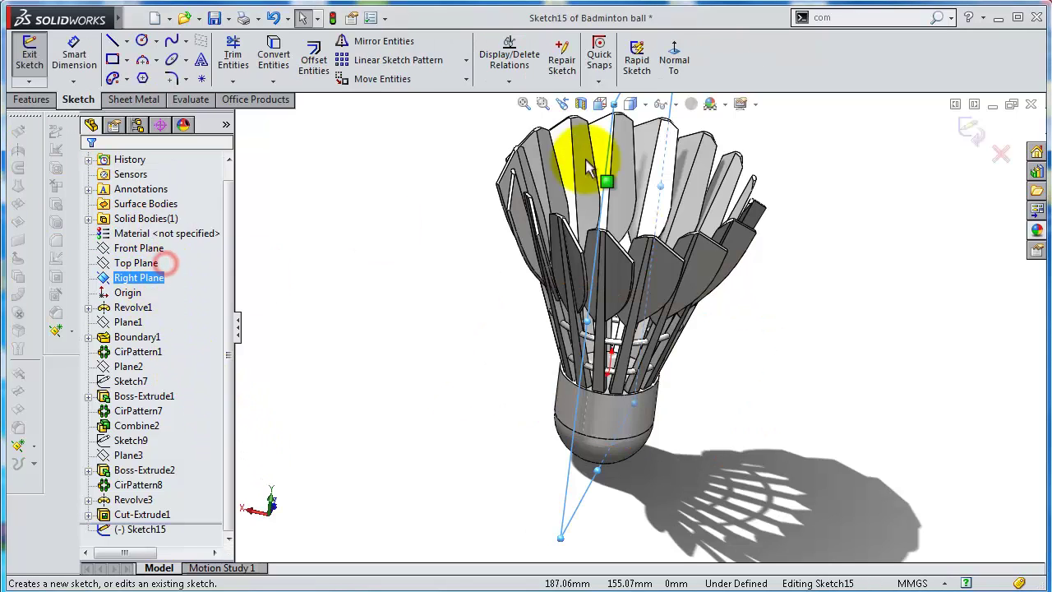
left_click(674, 59)
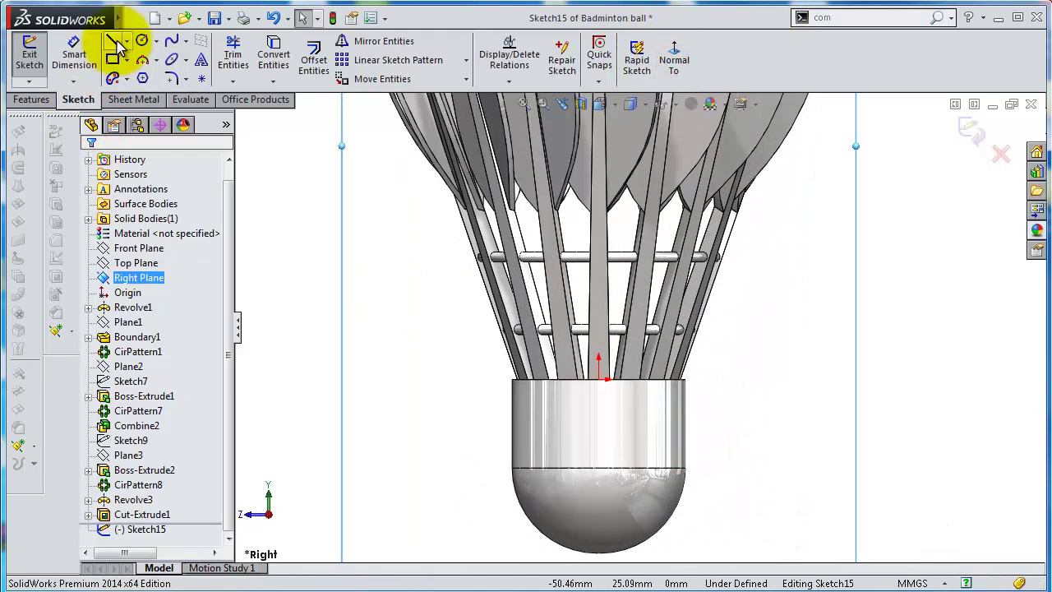
left_click(114, 41)
left_click(513, 405)
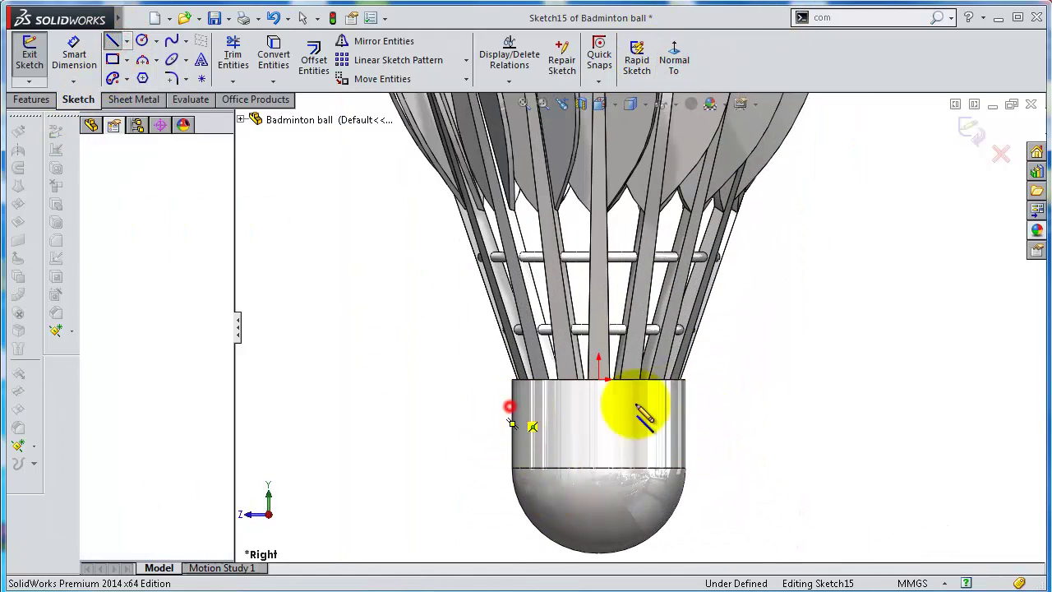
left_click(686, 407)
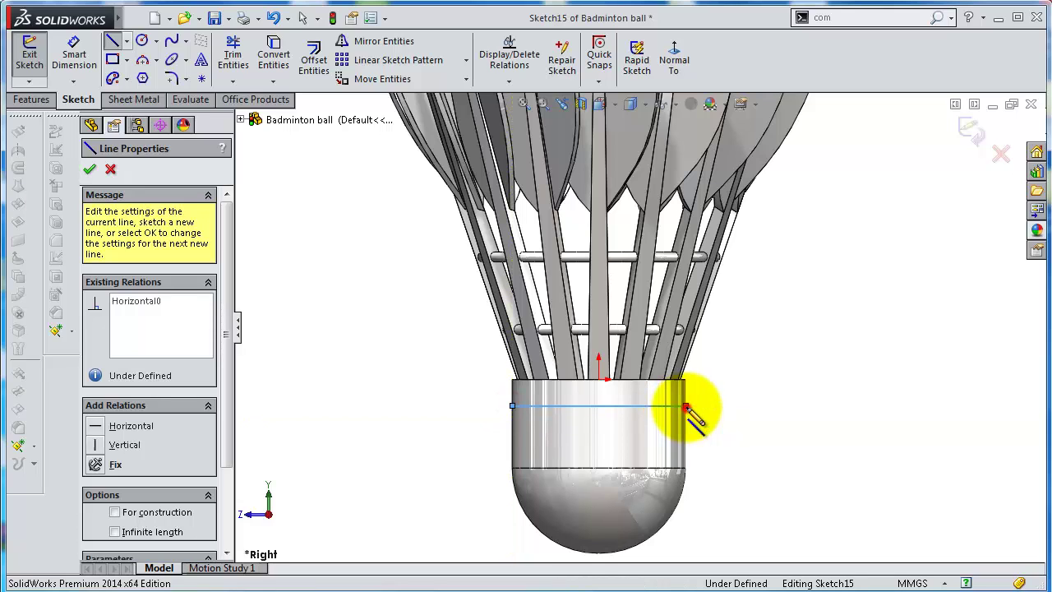
Dimension the line 5 mm below the ferrule's top point
left_click(71, 54)
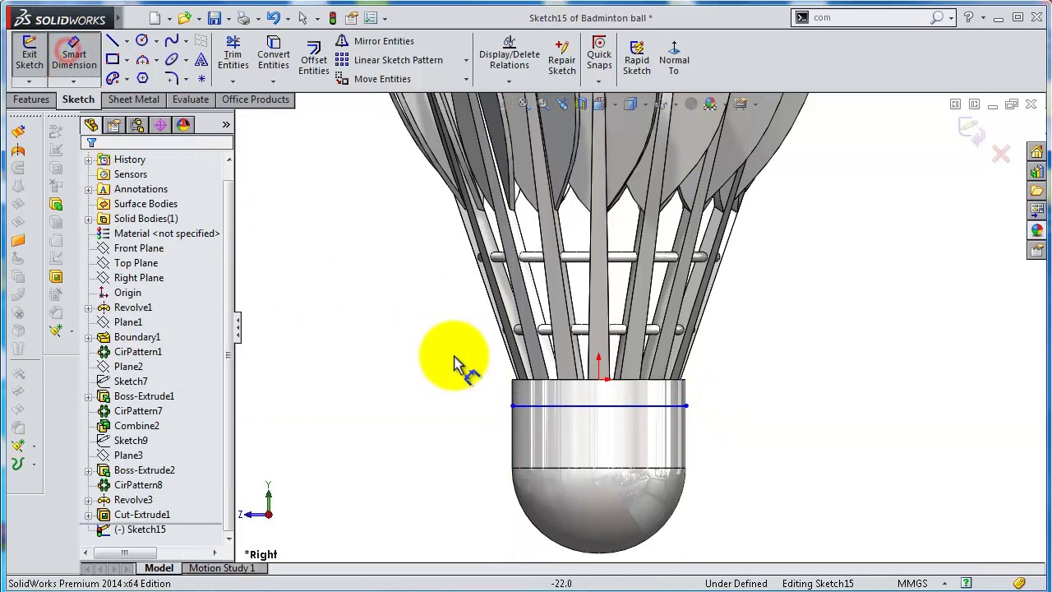
left_click(586, 407)
left_click(597, 379)
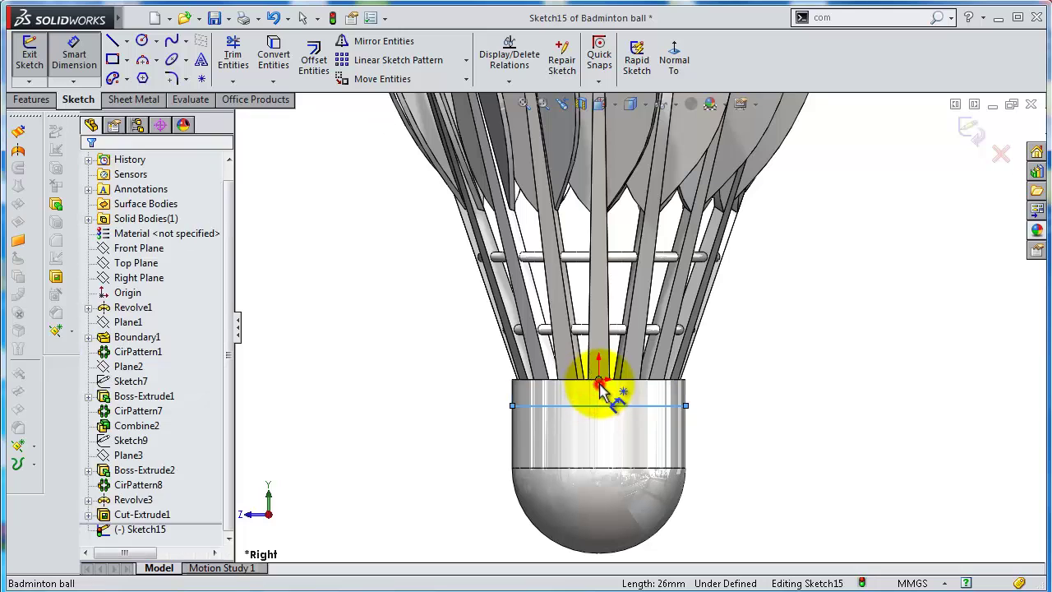
left_click(436, 399)
type("5")
key("Return")
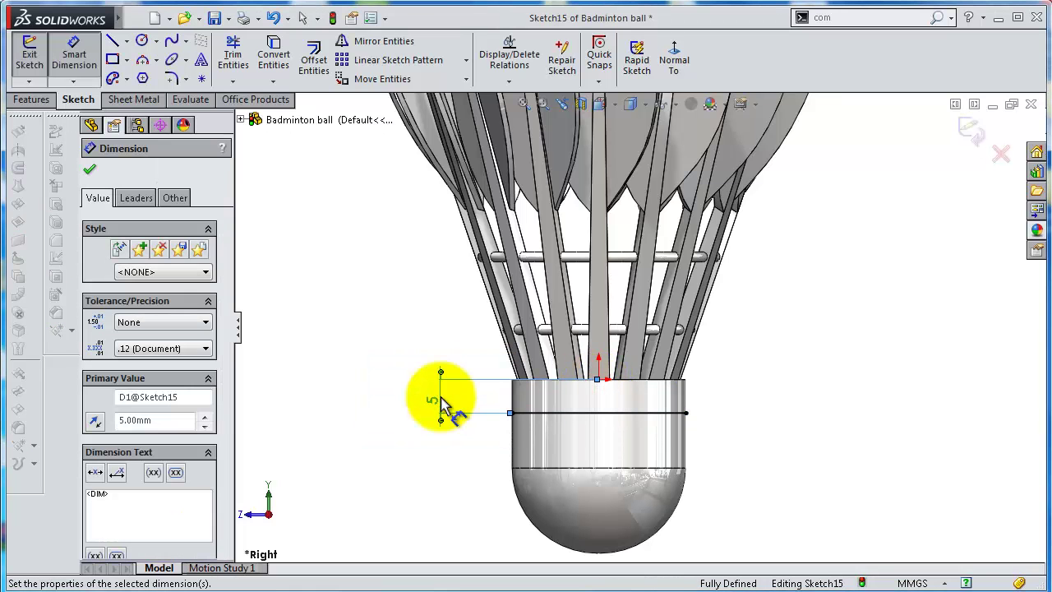
mouse_move(900, 301)
middle_mouse_down()
mouse_move(841, 352)
mouse_move(857, 364)
middle_mouse_up()
Project Sketch15 onto the cork face with Split Line to create a 5 mm band
left_click(31, 99)
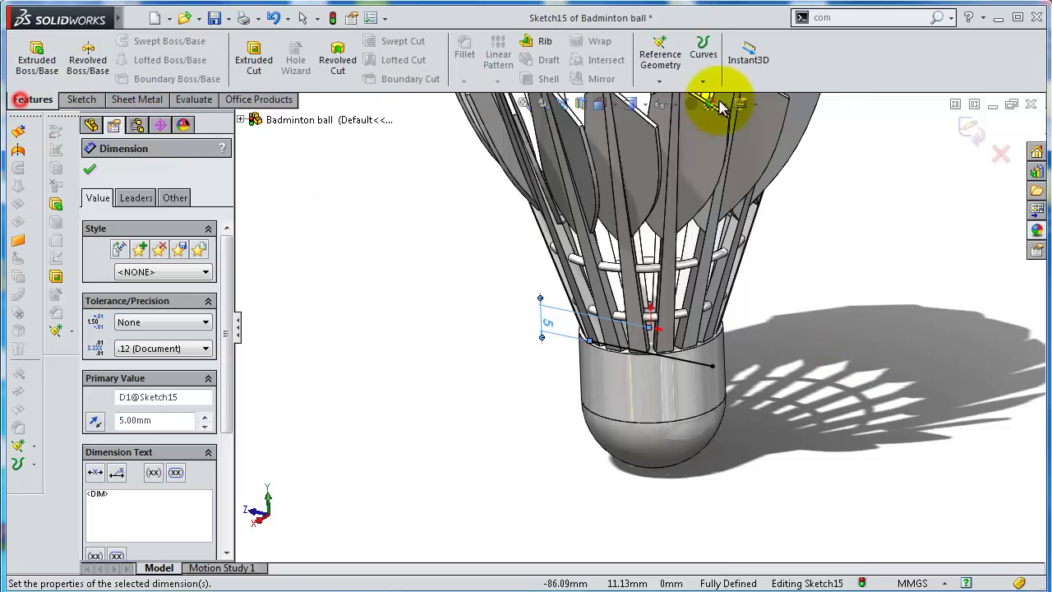
left_click(714, 83)
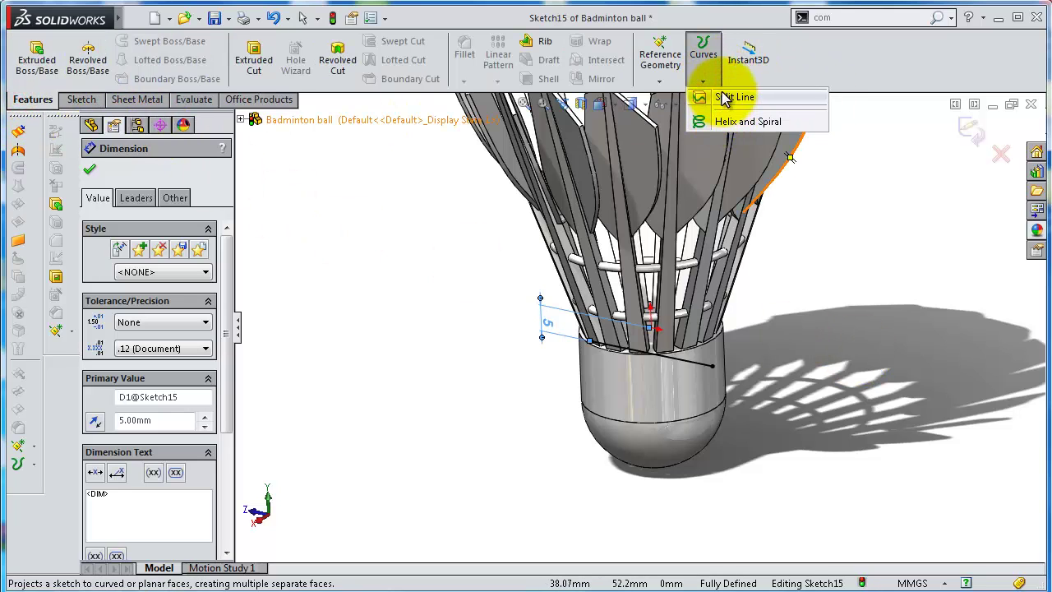
left_click(723, 98)
left_click(648, 401)
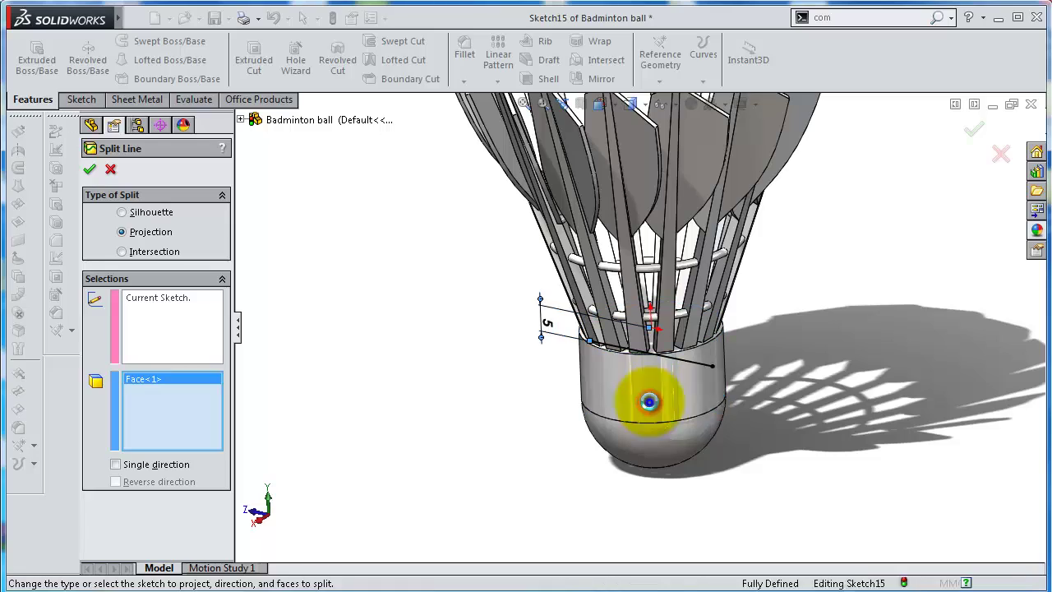
right_click(851, 403)
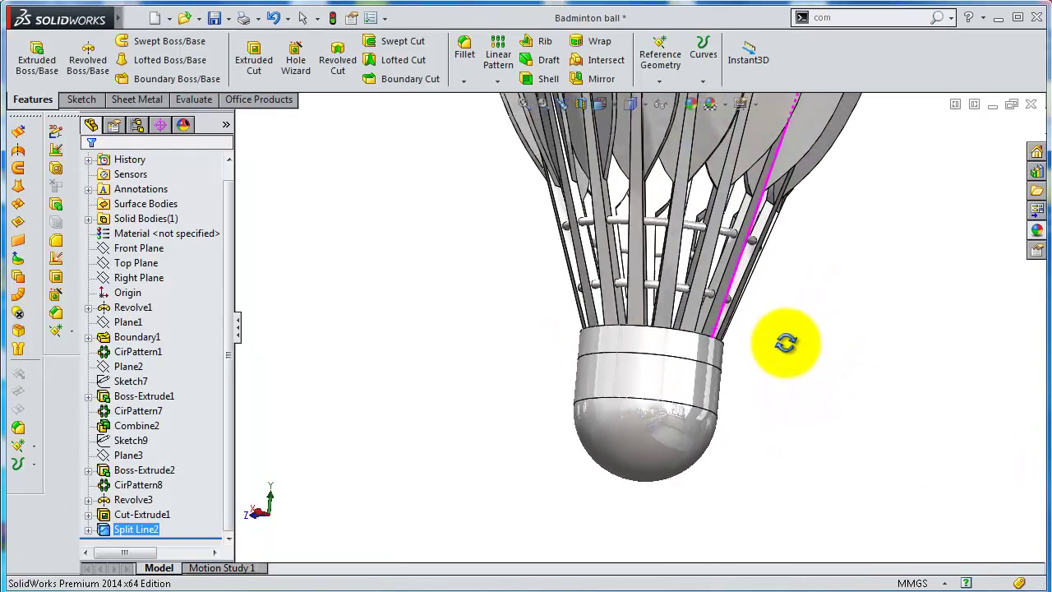
middle_click_drag(800, 399, 721, 354)
left_click(721, 354)
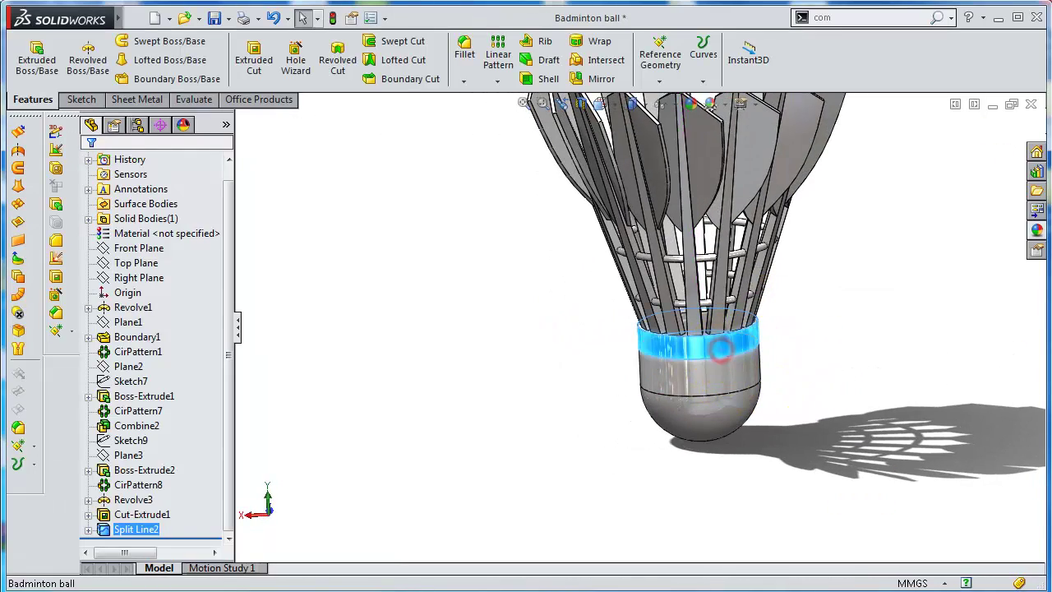
Apply black medium gloss plastic appearance to the 5 mm cork band
left_click(1036, 231)
left_click_drag(1035, 236, 704, 365)
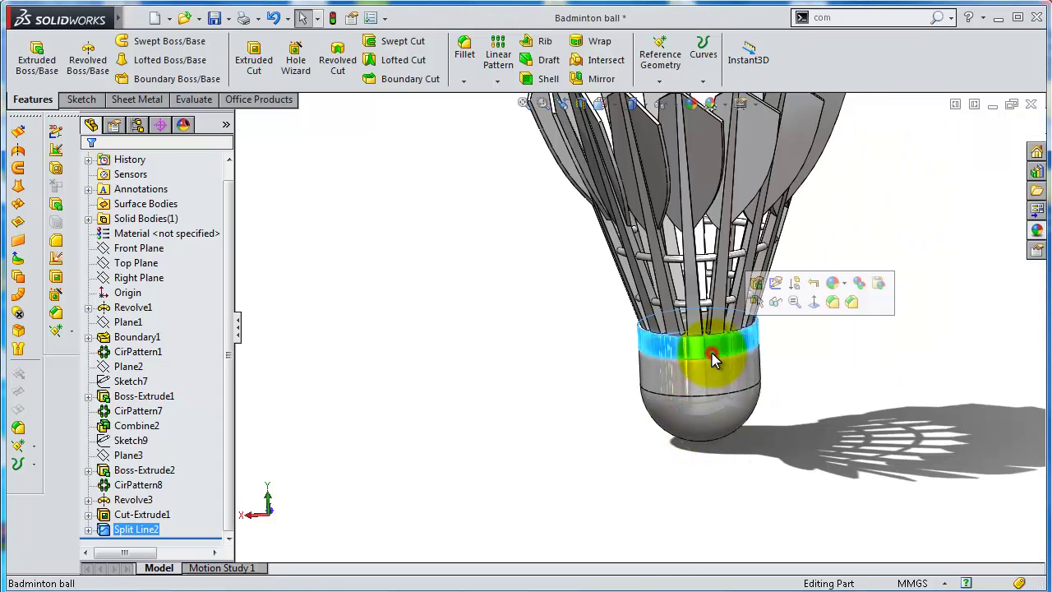
left_click(1036, 231)
double_click(933, 493)
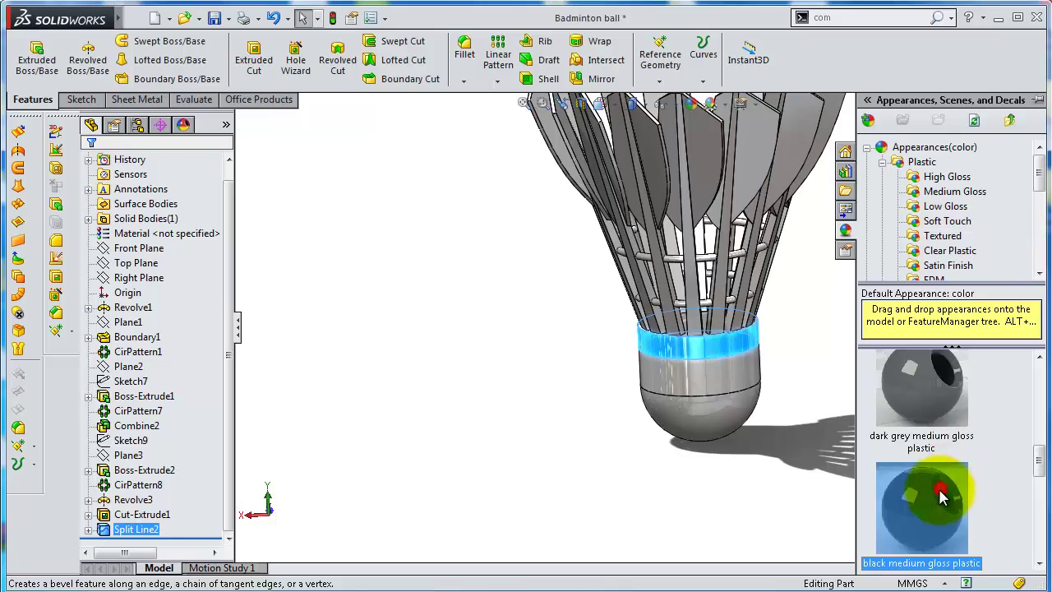
left_click(444, 462)
mouse_move(551, 479)
middle_mouse_down()
mouse_move(598, 258)
mouse_move(552, 263)
mouse_move(600, 282)
middle_mouse_up()
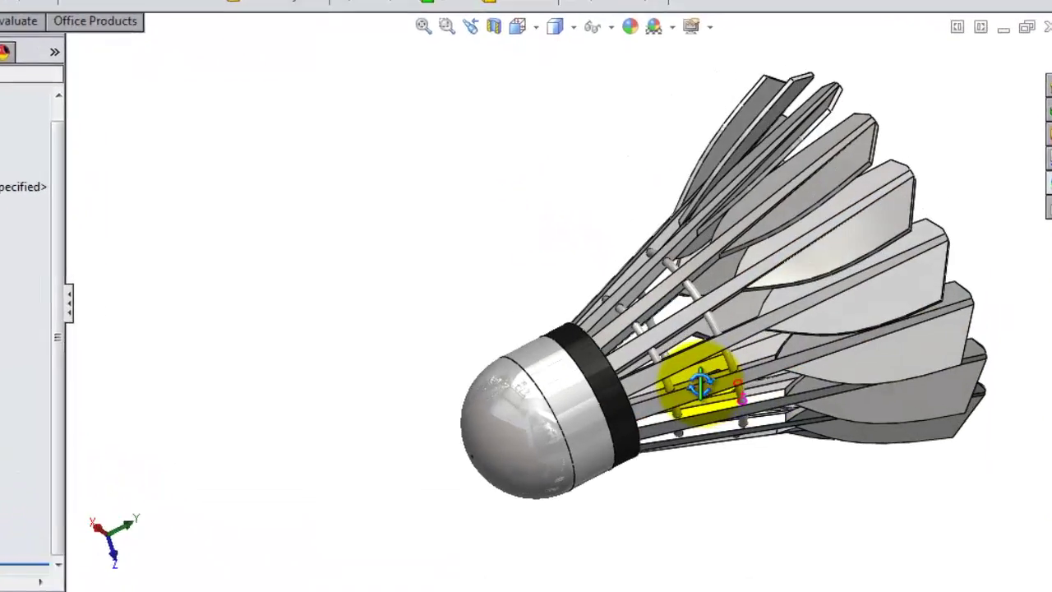
scroll(679, 375, "up", 2)
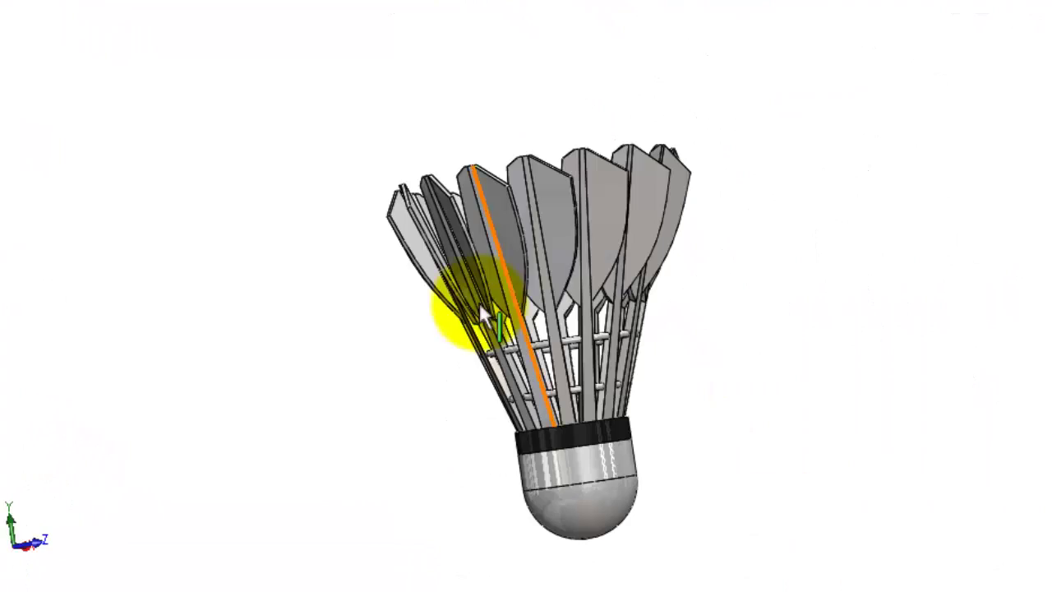
mouse_move(414, 324)
middle_mouse_down()
mouse_move(842, 375)
mouse_move(476, 360)
mouse_move(122, 211)
mouse_move(404, 371)
mouse_move(775, 391)
mouse_move(775, 400)
mouse_move(764, 383)
mouse_move(653, 418)
mouse_move(1013, 591)
mouse_move(834, 541)
middle_mouse_up()
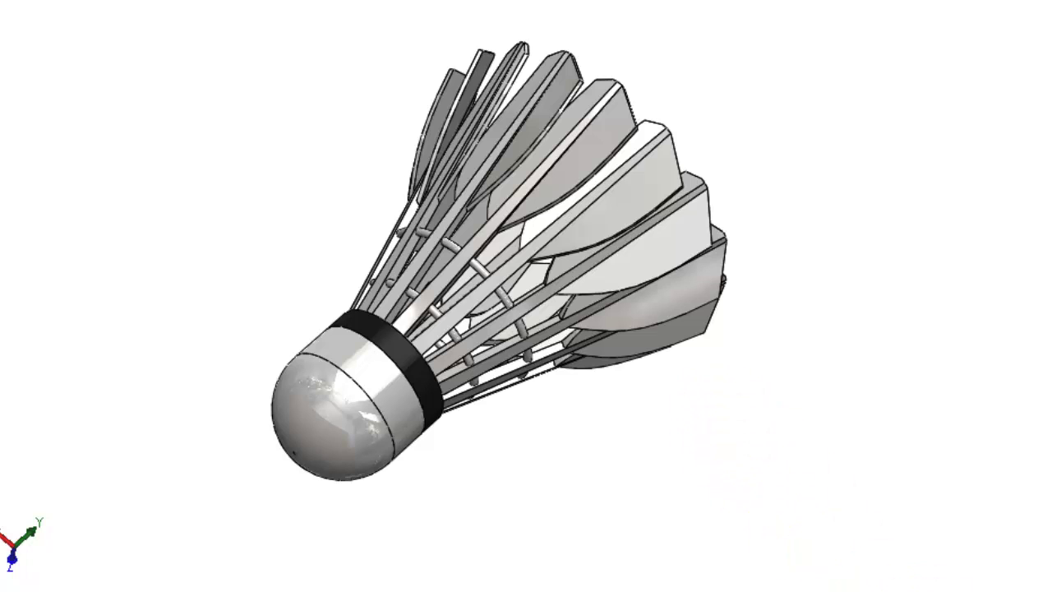